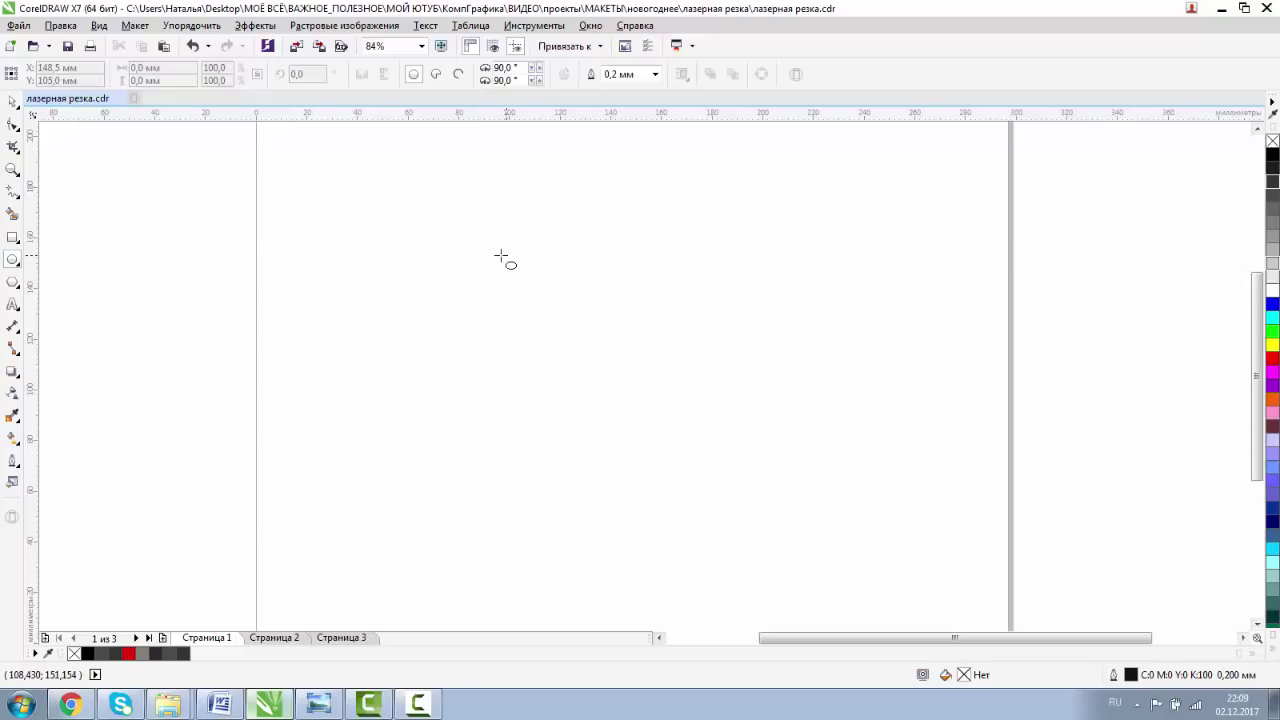
Draw a circle in the middle of the page and set its diameter to 100 mm.
{"action": "left_click_drag", "start_coordinate": [506, 258], "coordinate": [771, 491]}
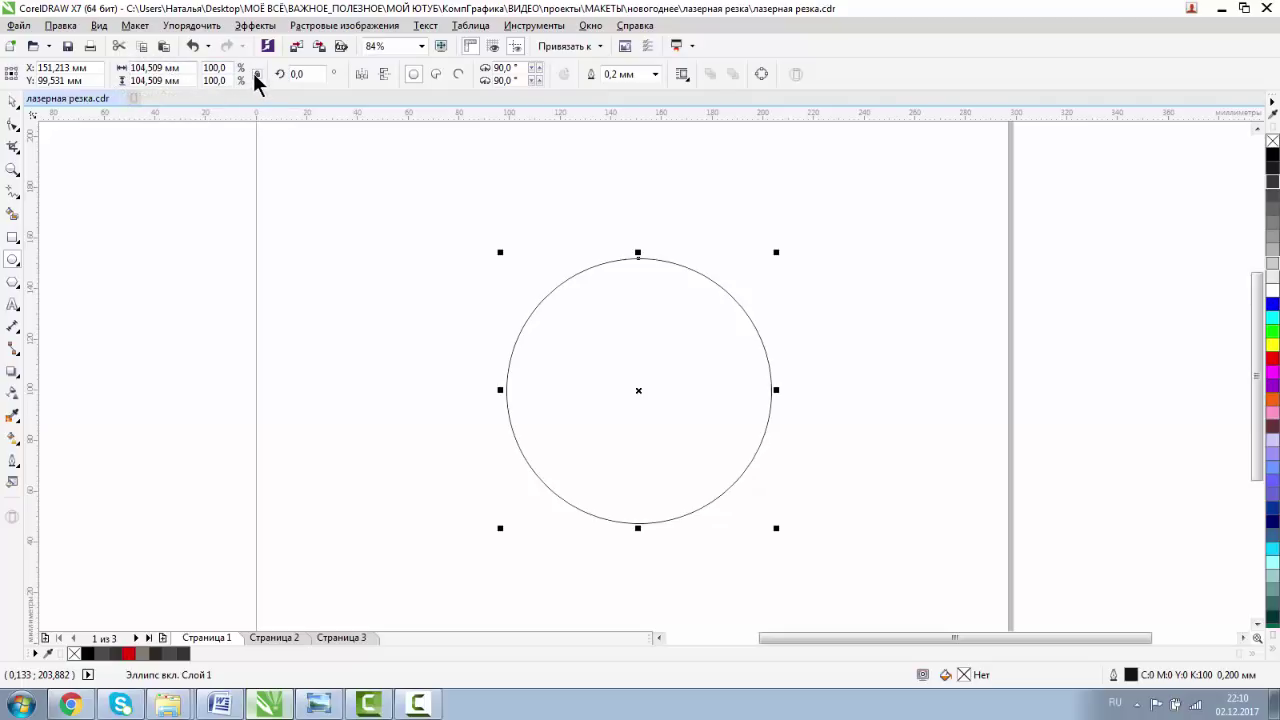
{"action": "left_click", "coordinate": [140, 67]}
{"action": "type", "text": "1"}
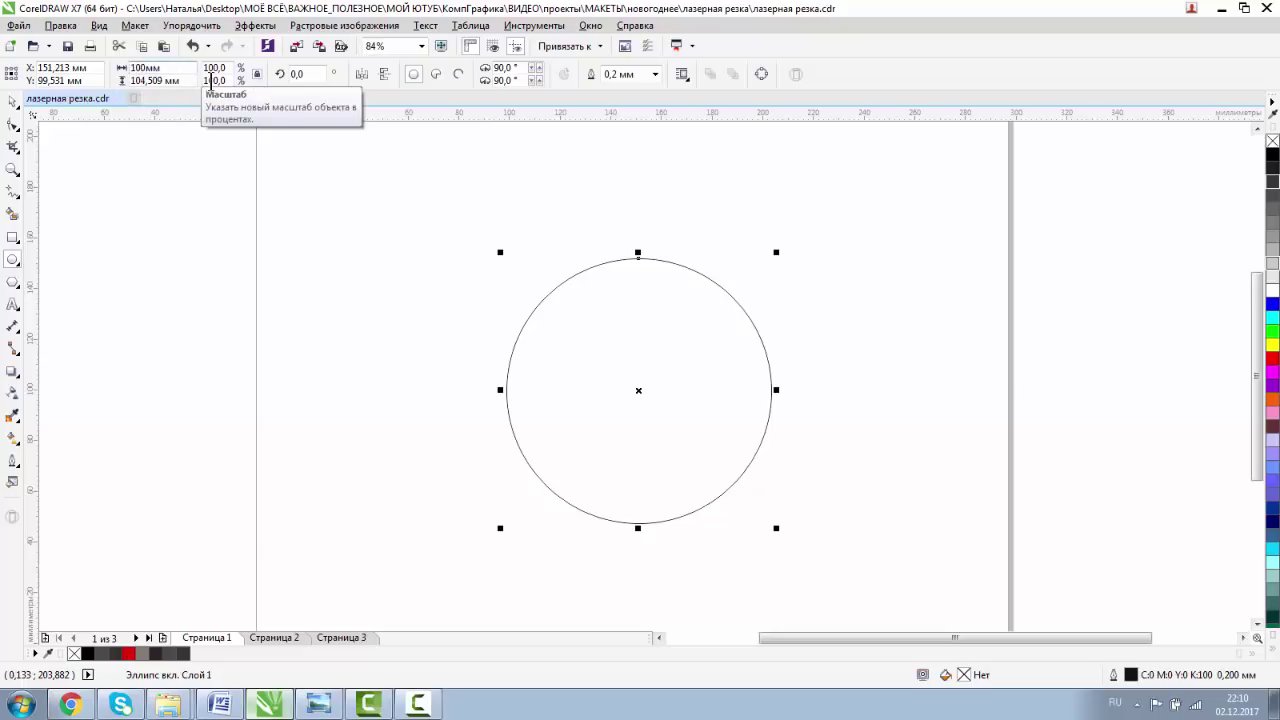
{"action": "type", "text": "00"}
{"action": "key", "text": "Return"}
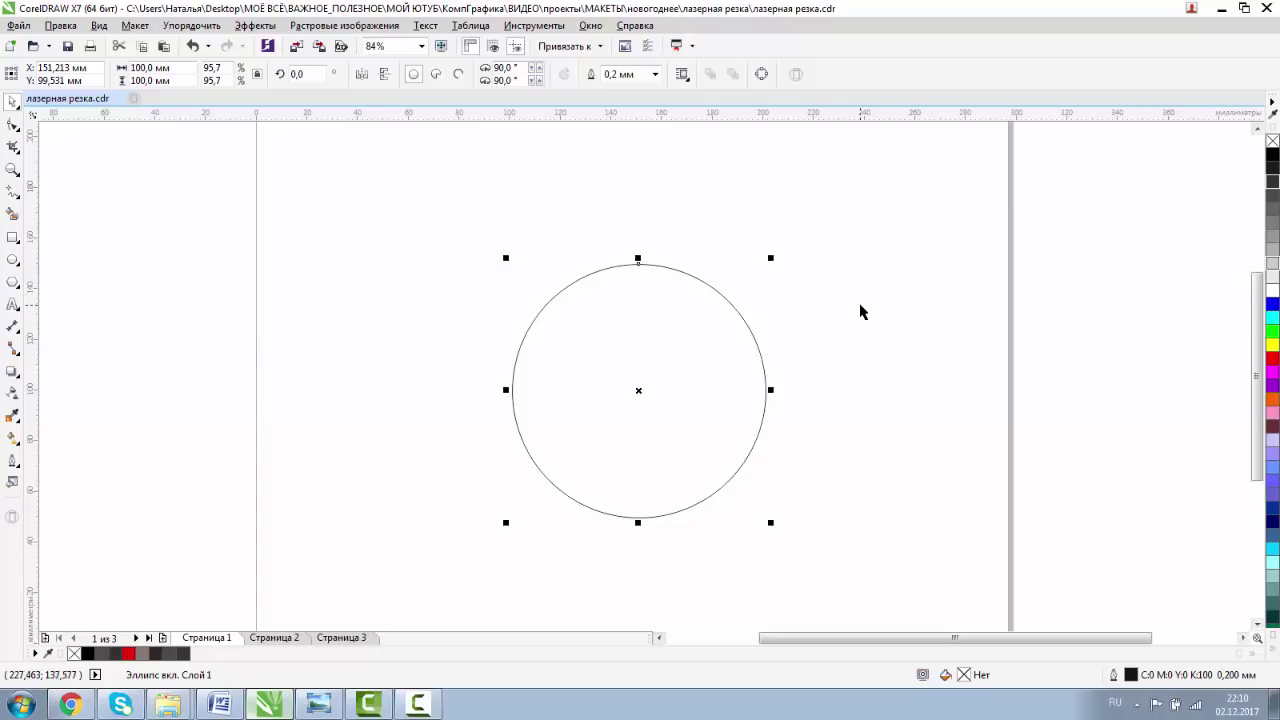
Draw a closed freehand loop about 43 × 38 mm over the circle's upper-left edge with freehand smoothing set to 0.
{"action": "key", "text": "z"}
{"action": "left_click_drag", "start_coordinate": [497, 206], "coordinate": [843, 532]}
{"action": "key", "text": "space"}
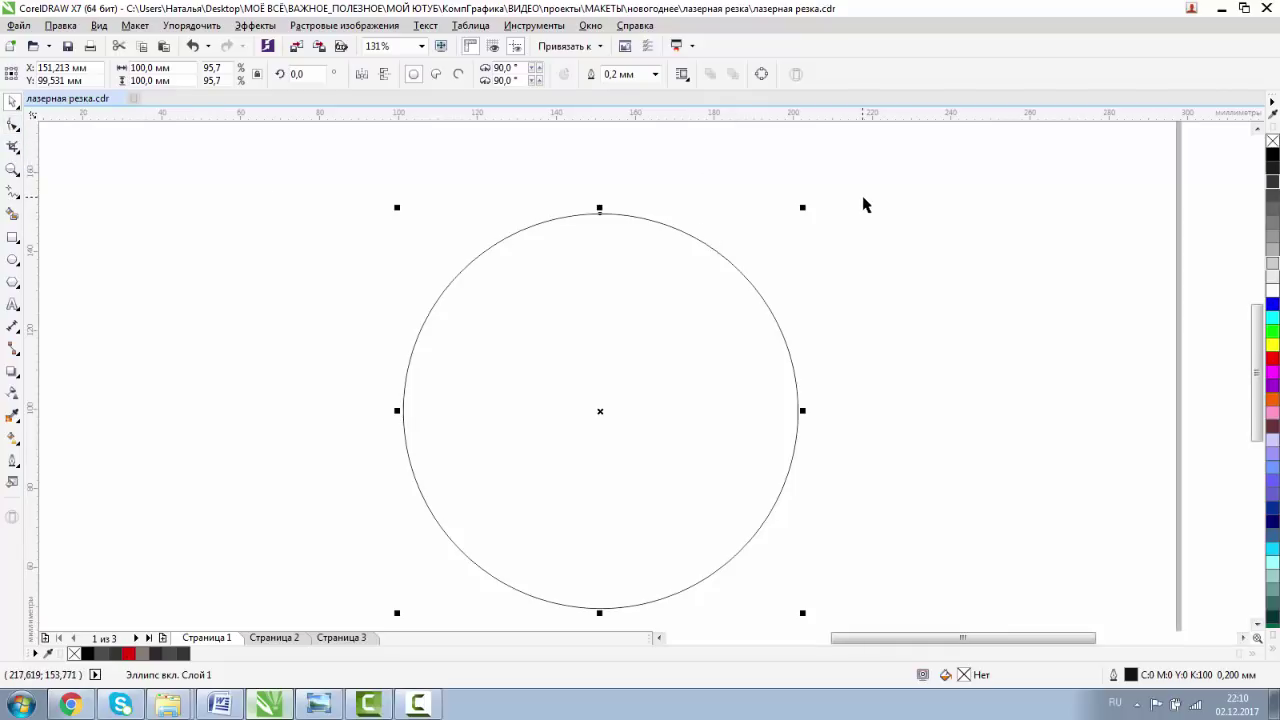
{"action": "left_click", "coordinate": [14, 191]}
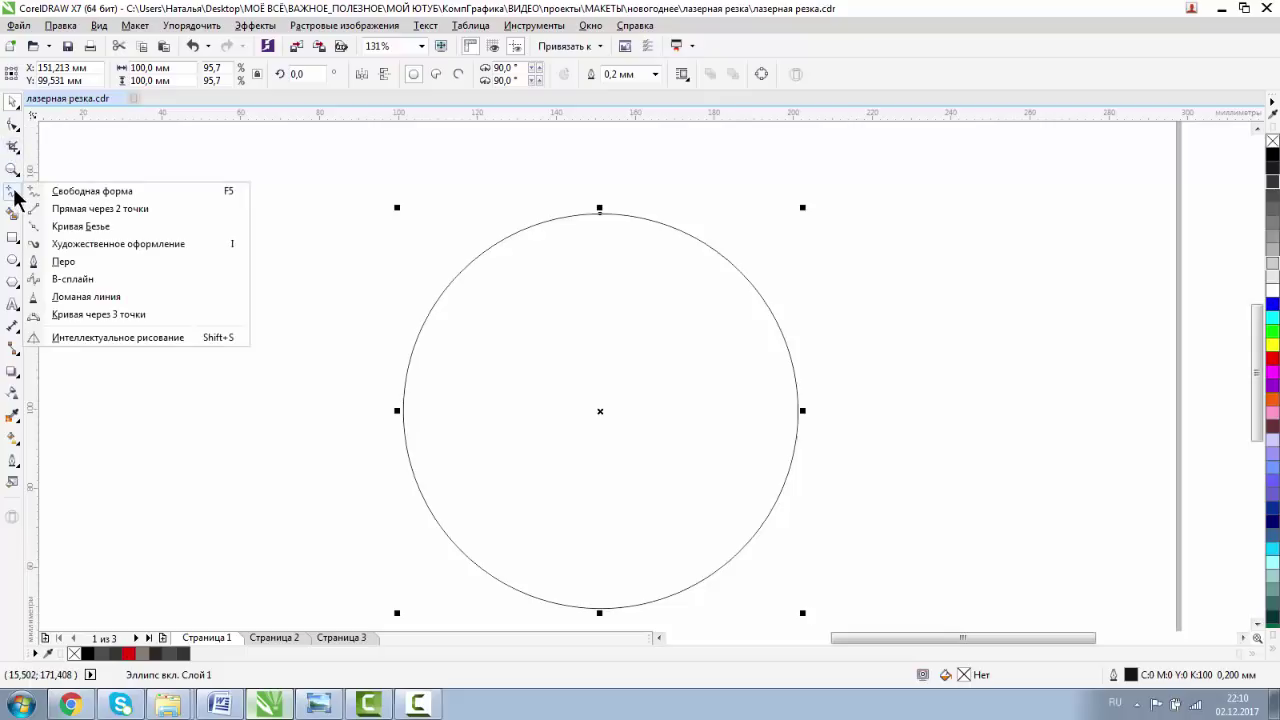
{"action": "left_click", "coordinate": [96, 193]}
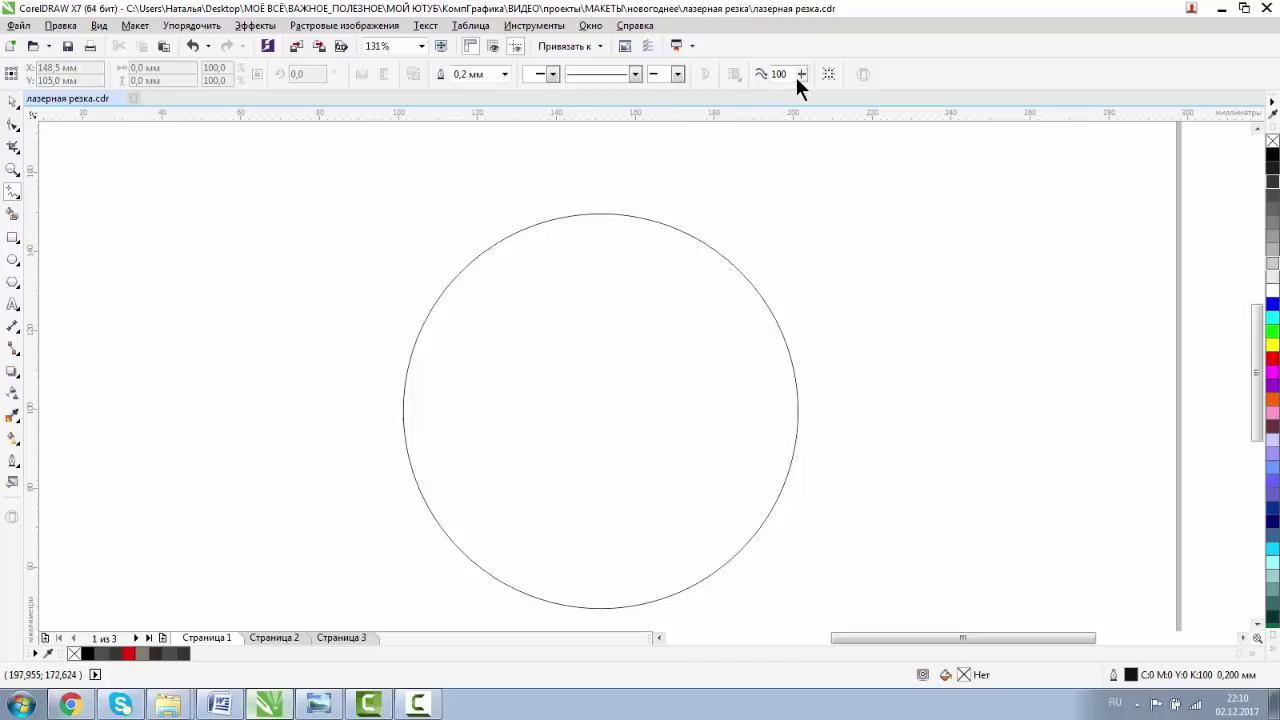
{"action": "left_click", "coordinate": [800, 74]}
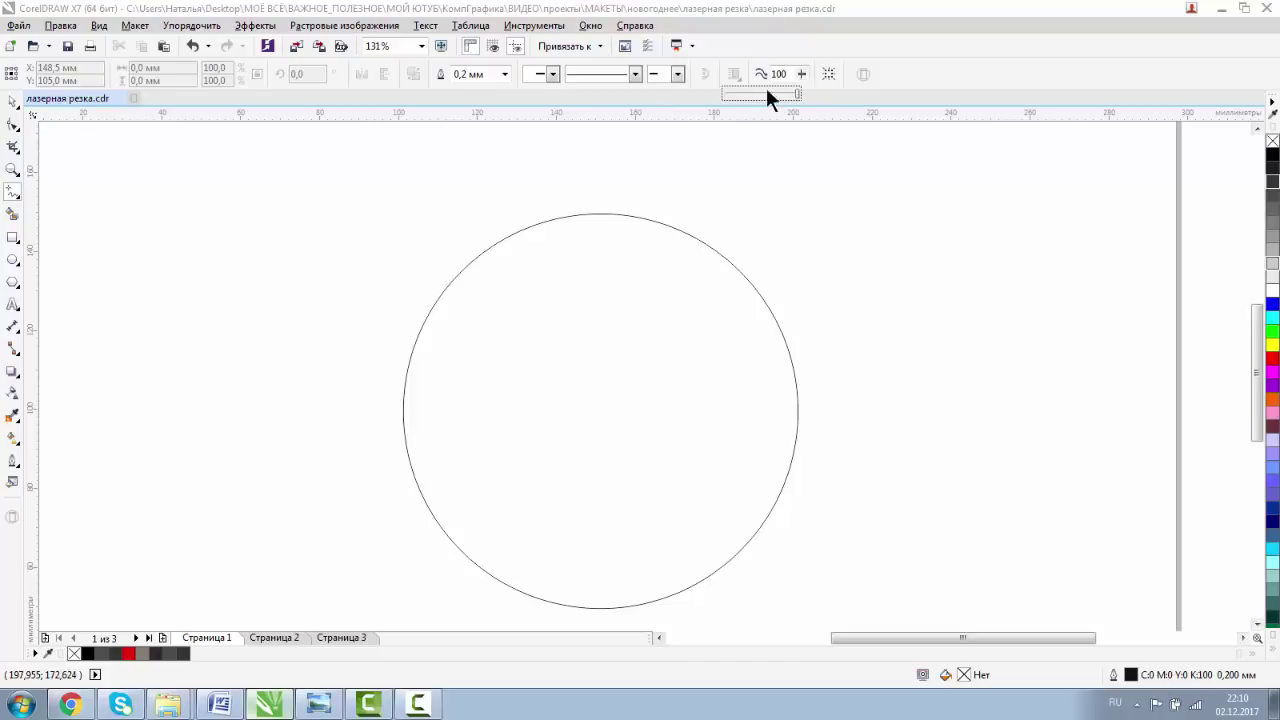
{"action": "left_click", "coordinate": [726, 93]}
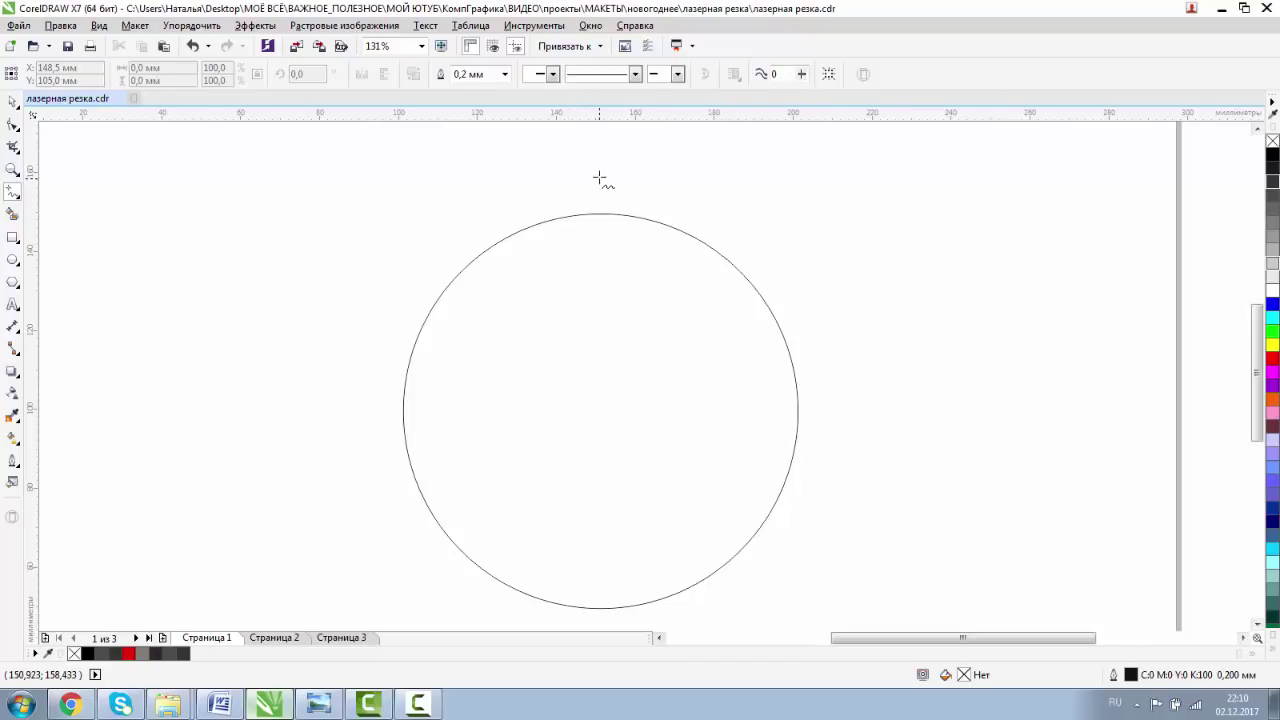
{"action": "mouse_move", "coordinate": [594, 177]}
{"action": "left_mouse_down"}
{"action": "mouse_move", "coordinate": [518, 154]}
{"action": "mouse_move", "coordinate": [451, 155]}
{"action": "mouse_move", "coordinate": [443, 179]}
{"action": "mouse_move", "coordinate": [465, 268]}
{"action": "mouse_move", "coordinate": [511, 297]}
{"action": "mouse_move", "coordinate": [592, 264]}
{"action": "mouse_move", "coordinate": [610, 242]}
{"action": "mouse_move", "coordinate": [603, 186]}
{"action": "left_mouse_up"}
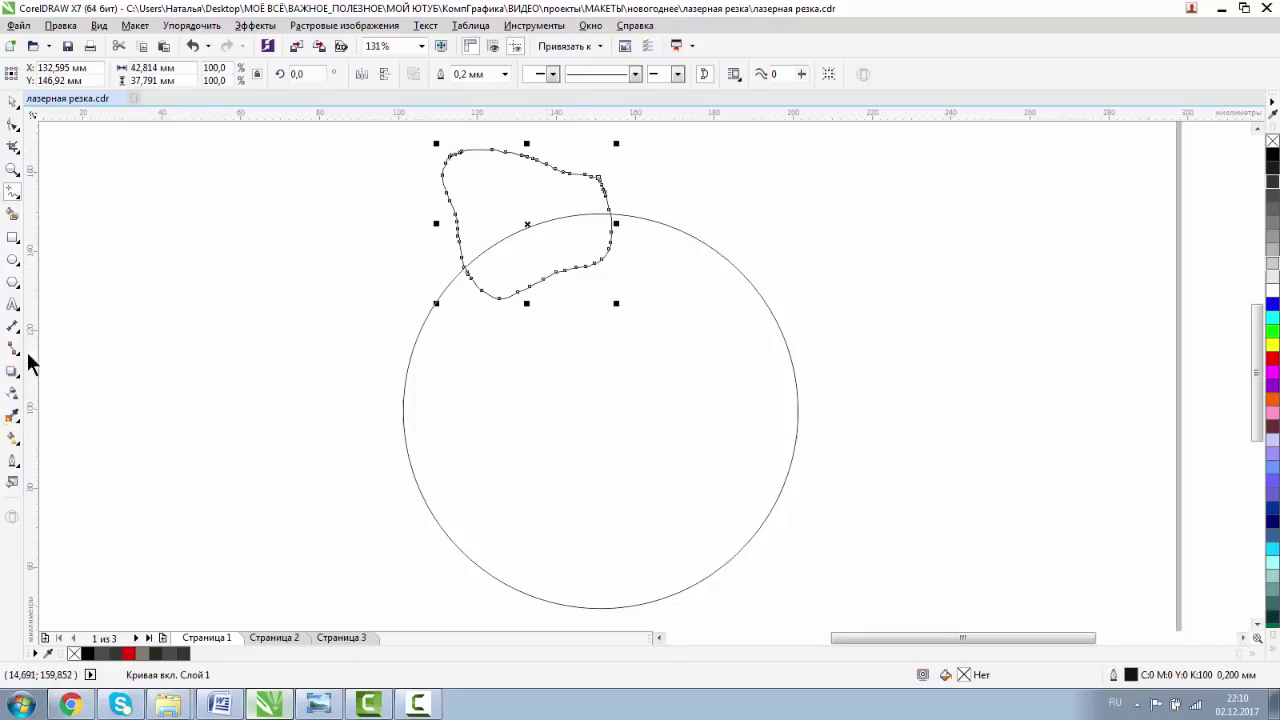
Inspect the rough loop's outline up close, then delete the loop.
{"action": "left_click", "coordinate": [13, 169]}
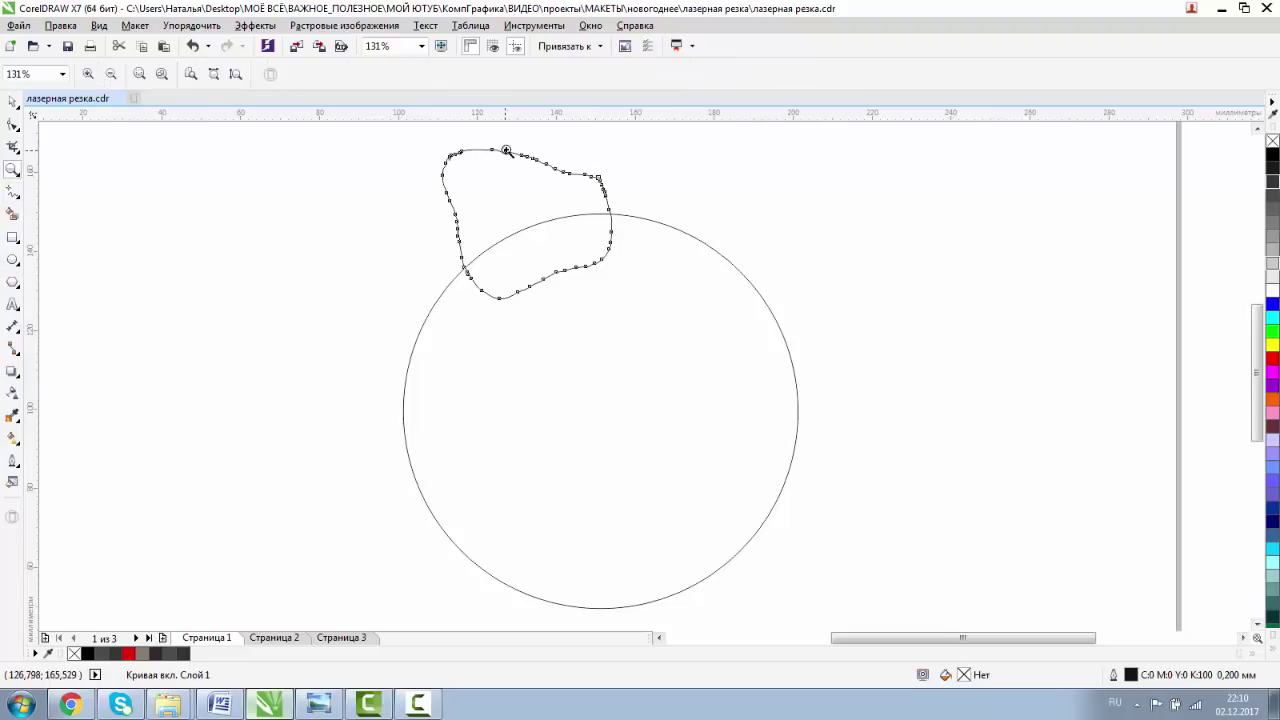
{"action": "left_click_drag", "start_coordinate": [505, 148], "coordinate": [606, 195]}
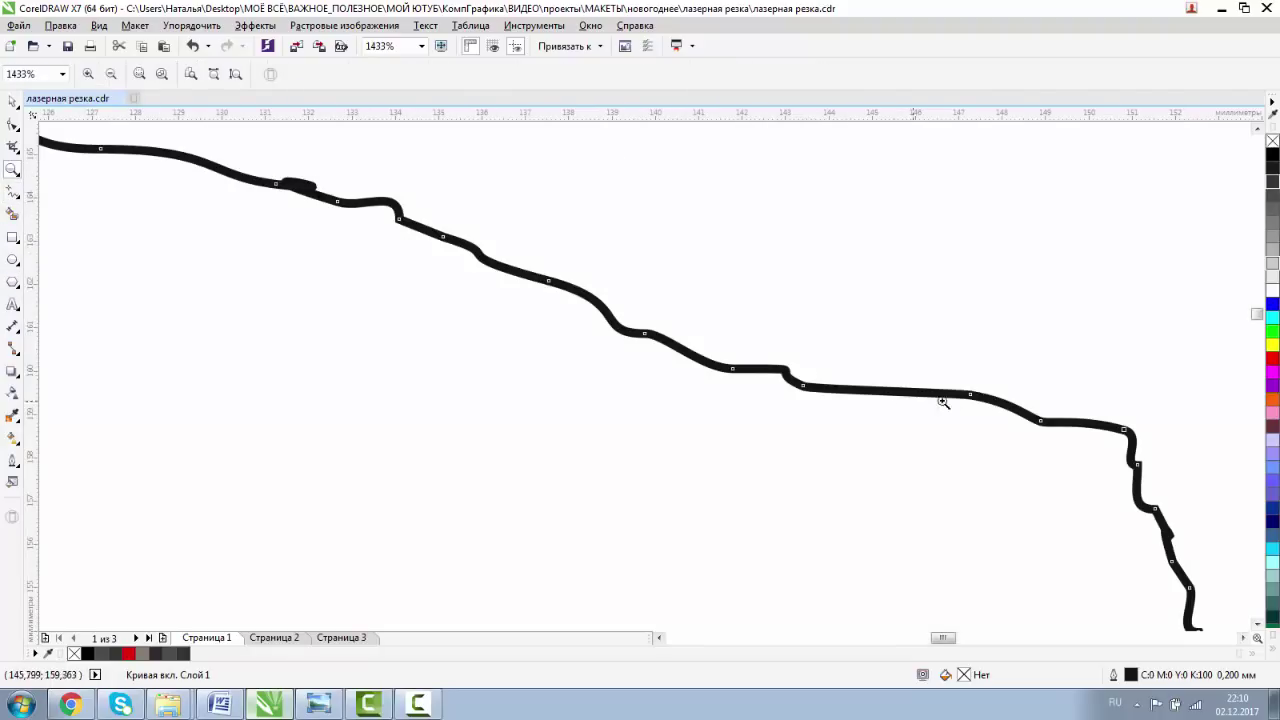
{"action": "left_click", "coordinate": [111, 74]}
{"action": "left_click", "coordinate": [12, 102]}
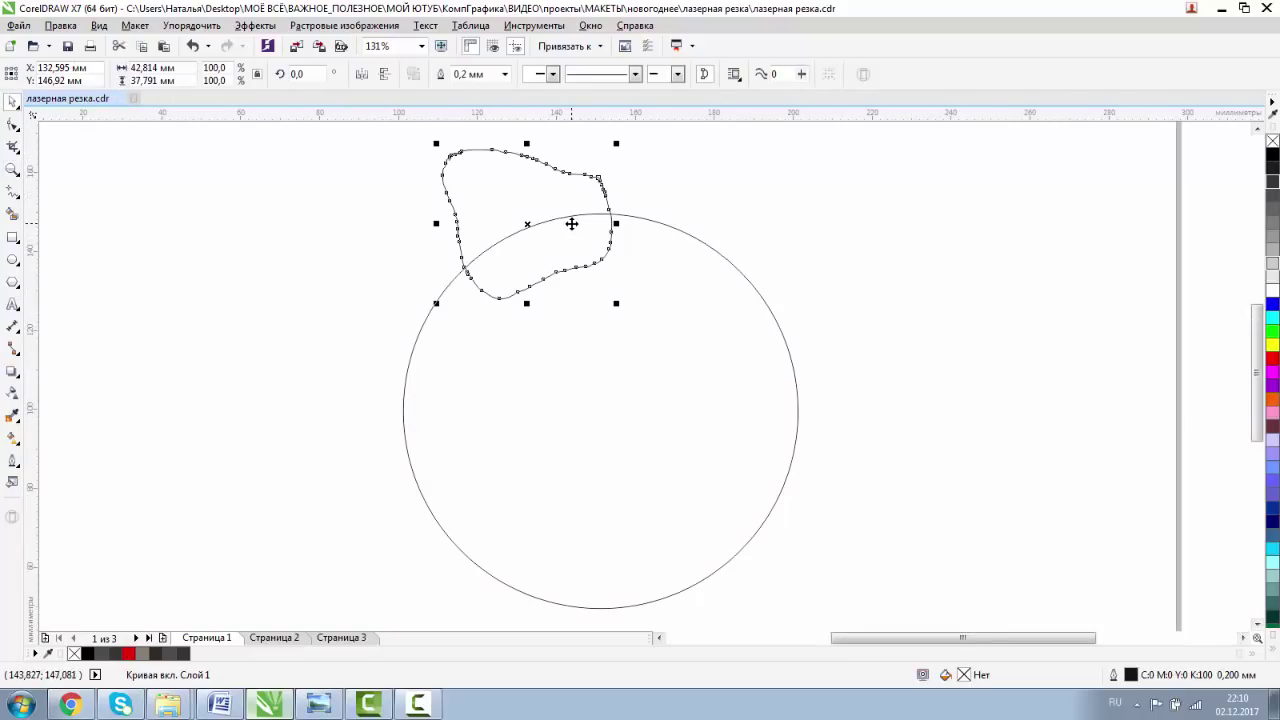
{"action": "key", "text": "Delete"}
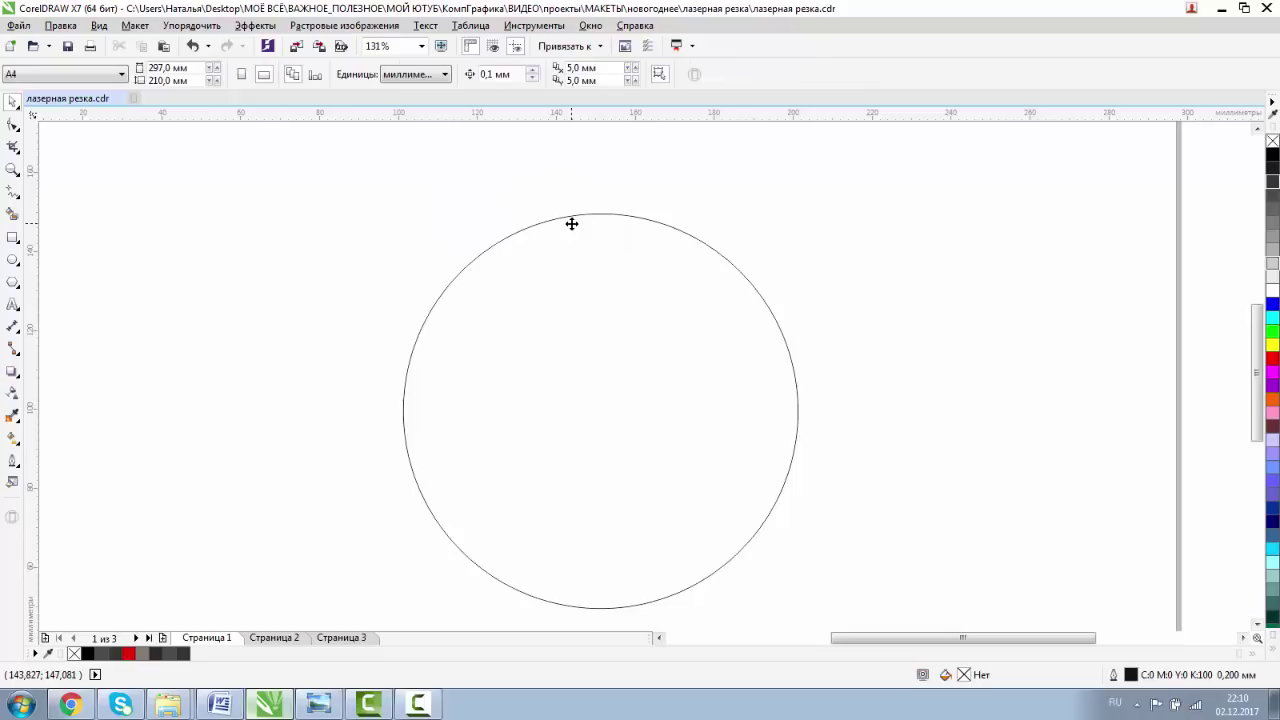
Draw a closed bow-half loop about 37 × 38 mm over the circle's upper-left edge with freehand smoothing set to 100.
{"action": "left_click", "coordinate": [14, 191]}
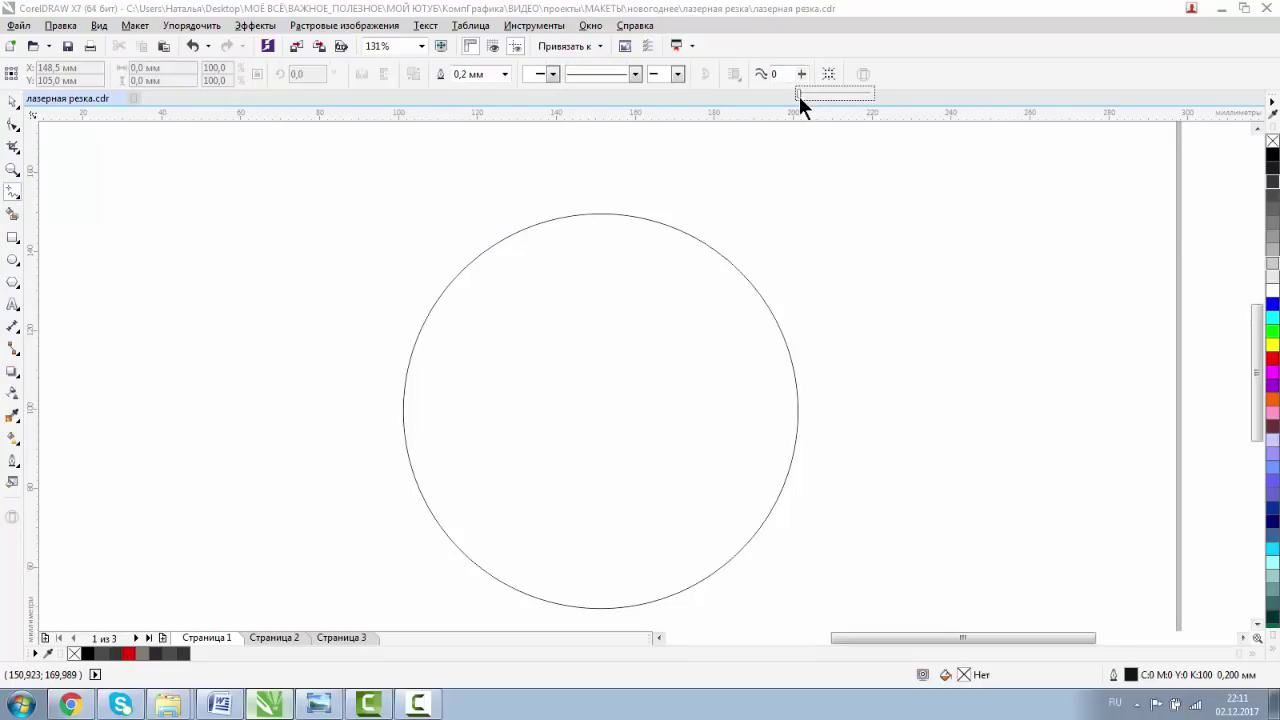
{"action": "left_click_drag", "start_coordinate": [799, 96], "coordinate": [883, 97]}
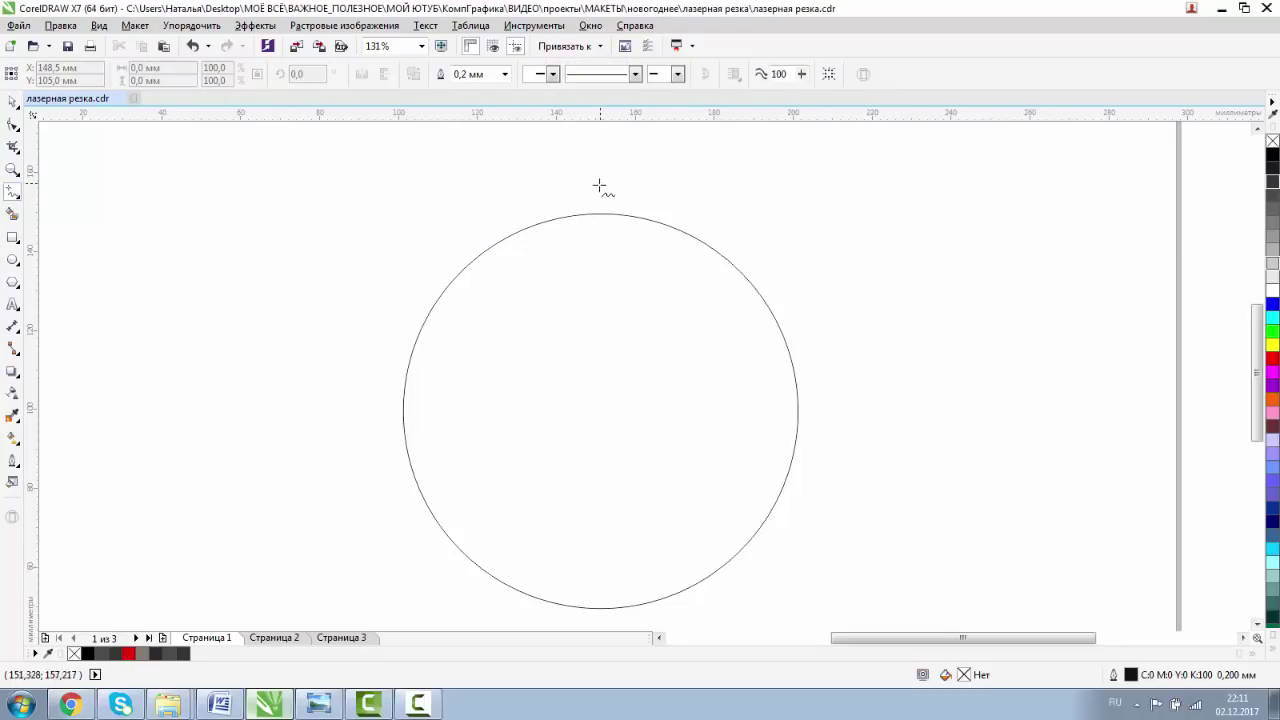
{"action": "mouse_move", "coordinate": [597, 184]}
{"action": "left_mouse_down"}
{"action": "mouse_move", "coordinate": [517, 148]}
{"action": "mouse_move", "coordinate": [464, 146]}
{"action": "mouse_move", "coordinate": [472, 284]}
{"action": "mouse_move", "coordinate": [523, 287]}
{"action": "mouse_move", "coordinate": [554, 268]}
{"action": "mouse_move", "coordinate": [596, 226]}
{"action": "mouse_move", "coordinate": [598, 184]}
{"action": "left_mouse_up"}
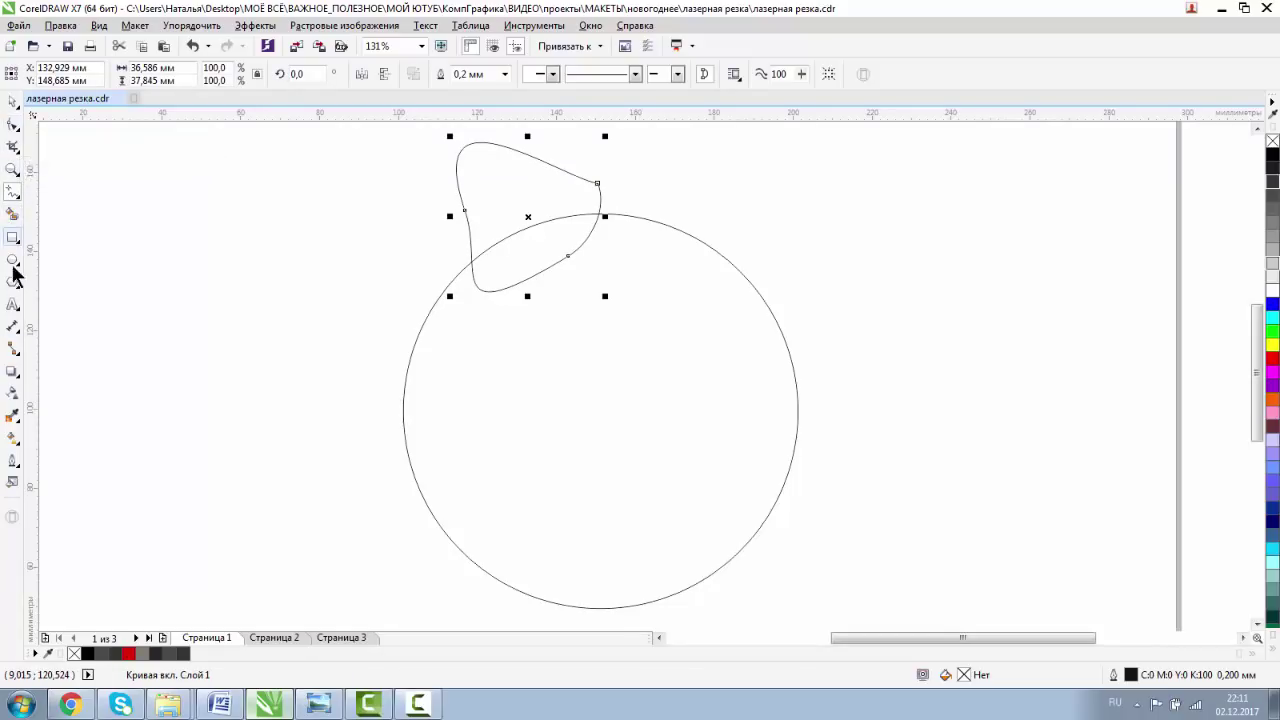
Rotate the smooth loop about 9° clockwise.
{"action": "left_click", "coordinate": [12, 170]}
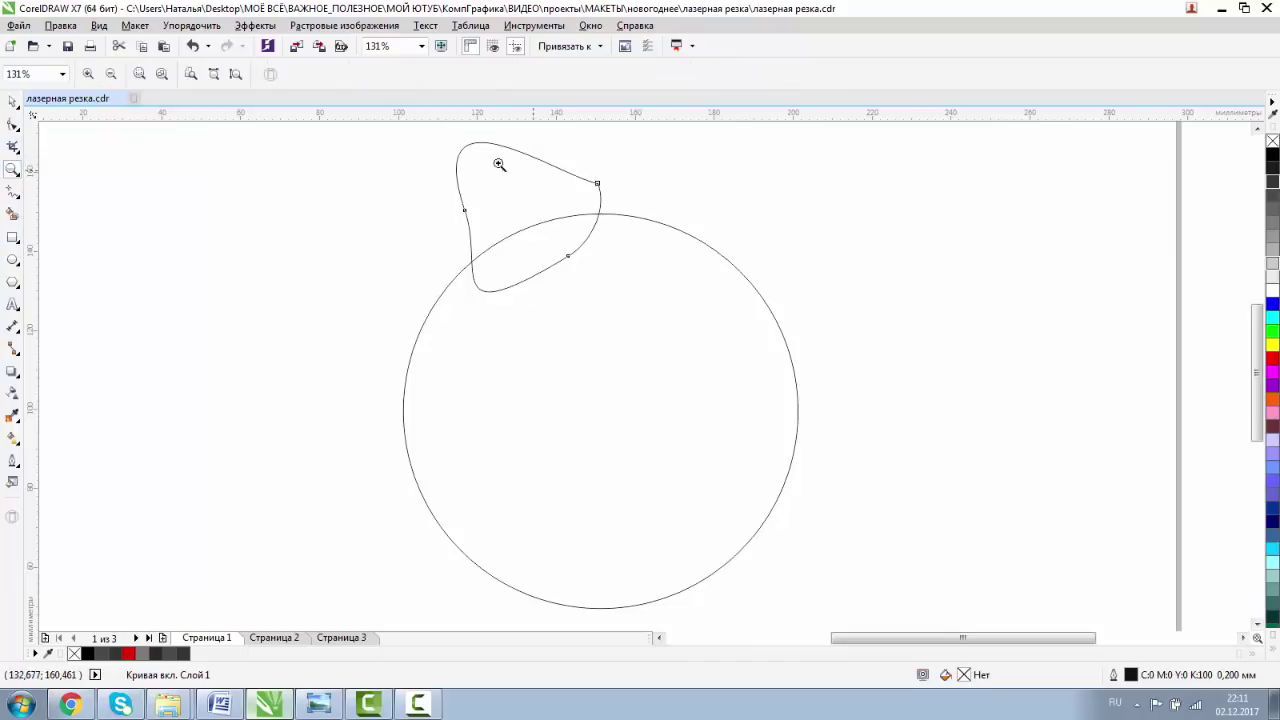
{"action": "left_click_drag", "start_coordinate": [443, 135], "coordinate": [684, 306]}
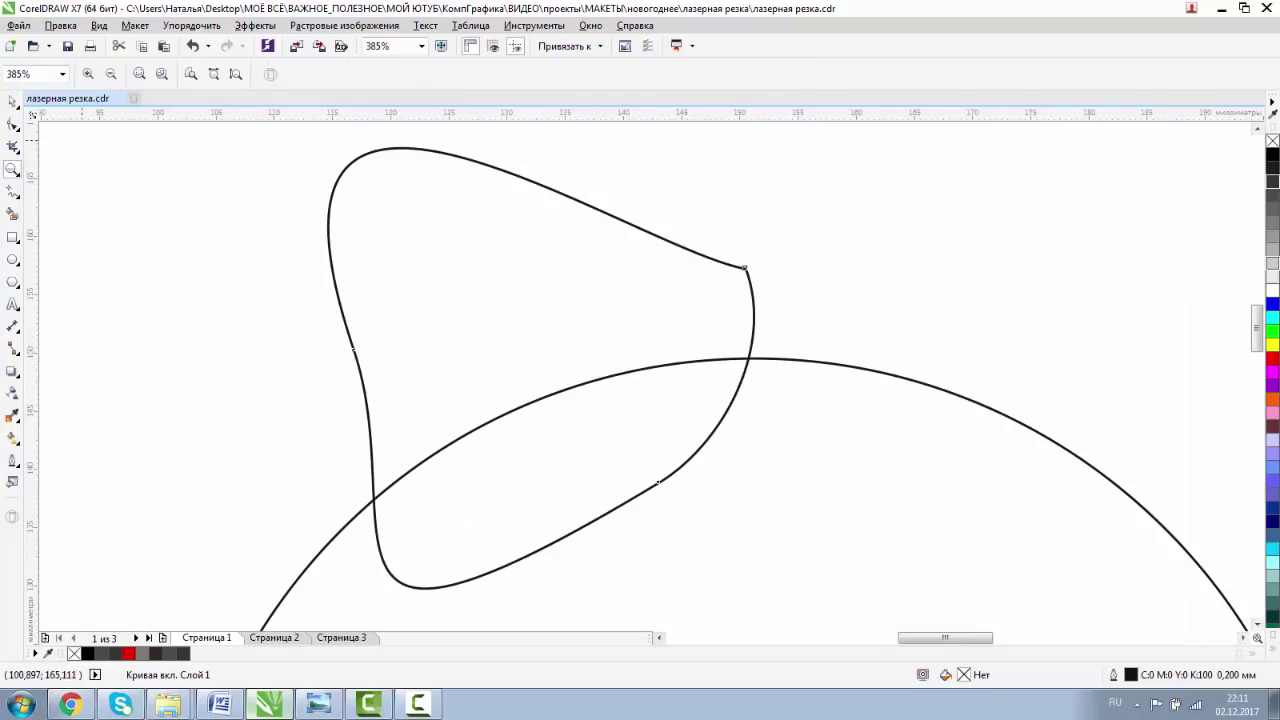
{"action": "left_click", "coordinate": [12, 101]}
{"action": "left_click", "coordinate": [449, 220]}
{"action": "left_click", "coordinate": [449, 220]}
{"action": "left_click_drag", "start_coordinate": [759, 145], "coordinate": [788, 190]}
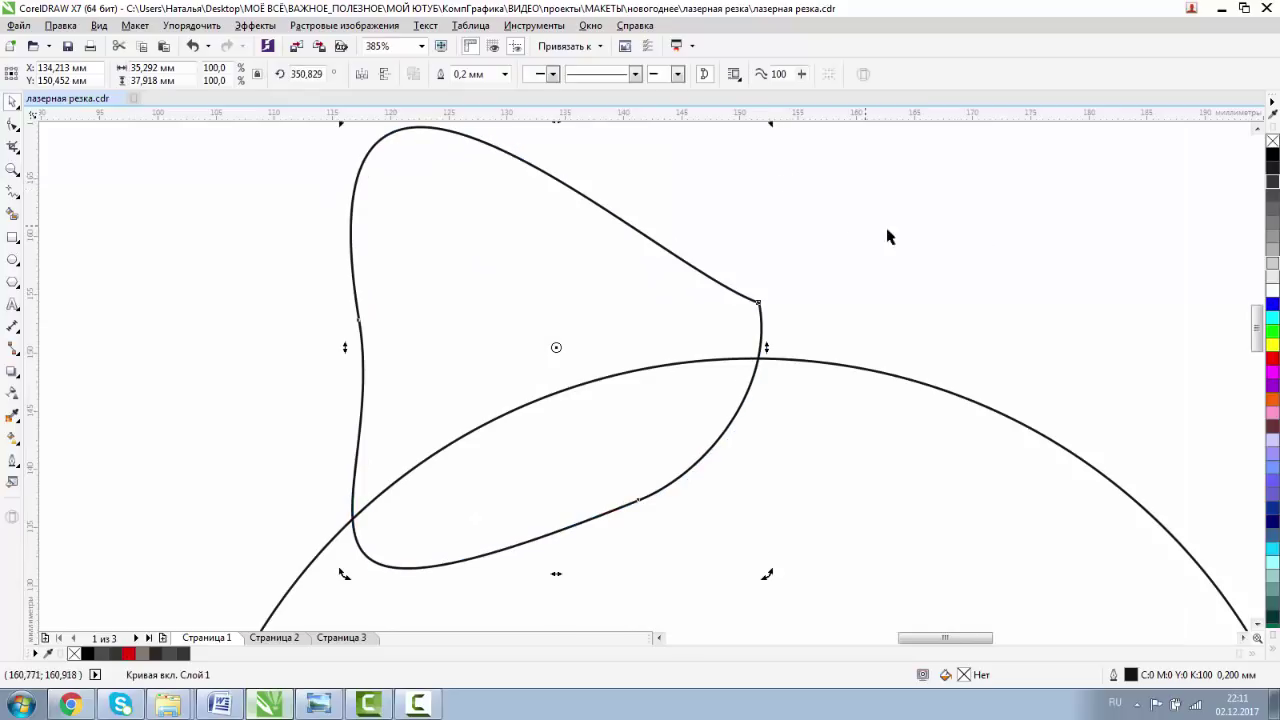
Move the node on the loop's lower edge up and to the left to reshape the curve.
{"action": "left_click", "coordinate": [1258, 128]}
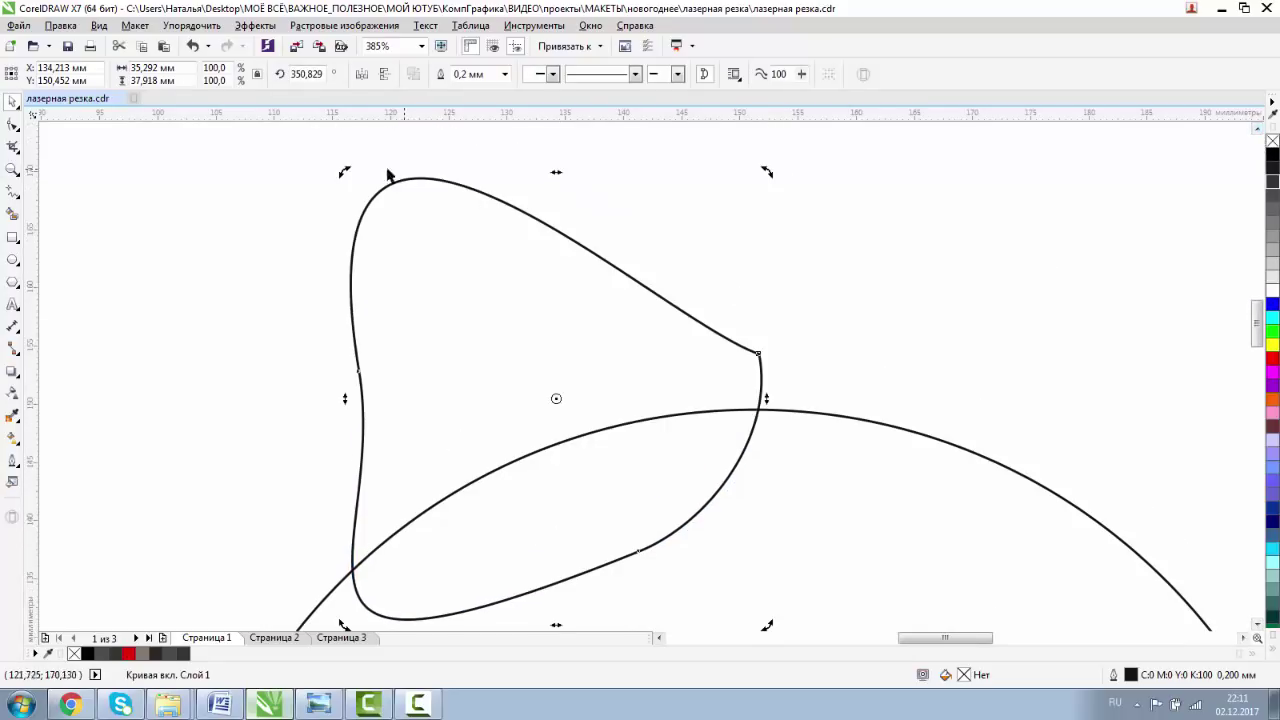
{"action": "left_click", "coordinate": [13, 124]}
{"action": "left_click_drag", "start_coordinate": [642, 556], "coordinate": [628, 521]}
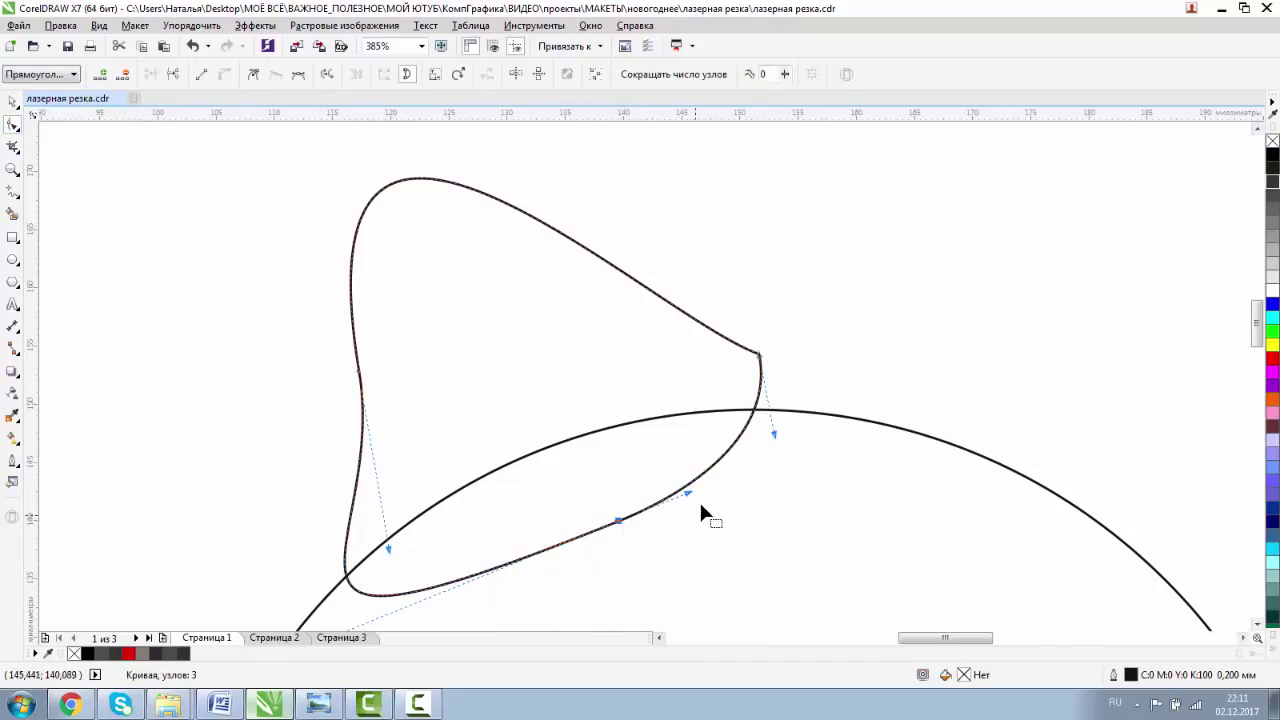
Raise the loop's lower node slightly and adjust its left curve handle to refine the lower-left corner.
{"action": "left_click", "coordinate": [1257, 624]}
{"action": "left_click", "coordinate": [13, 170]}
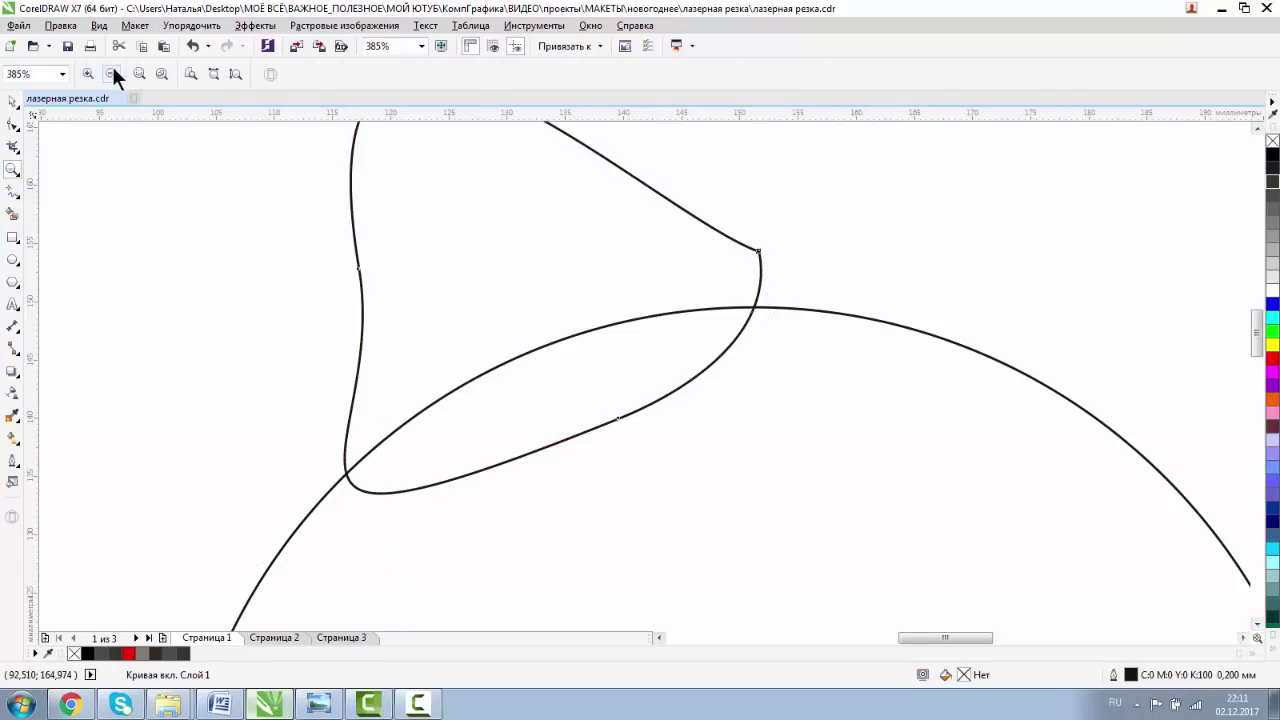
{"action": "left_click", "coordinate": [112, 70]}
{"action": "left_click", "coordinate": [11, 104]}
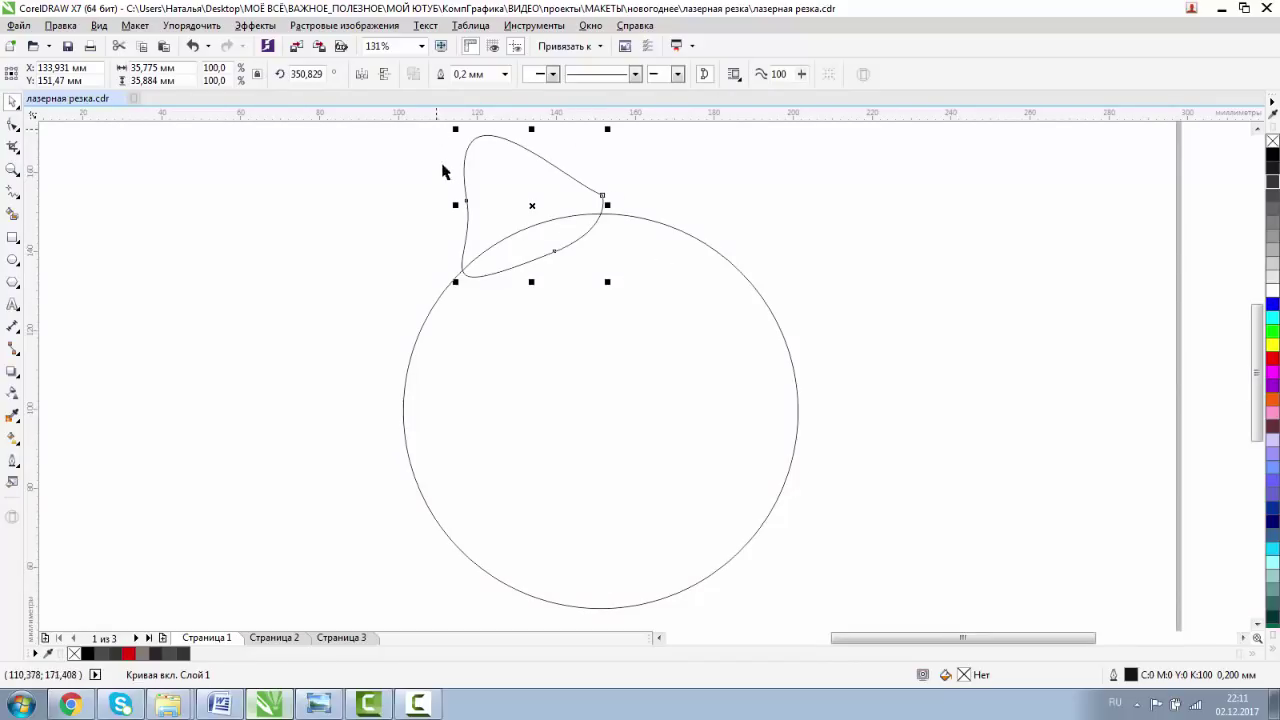
{"action": "left_click", "coordinate": [13, 124]}
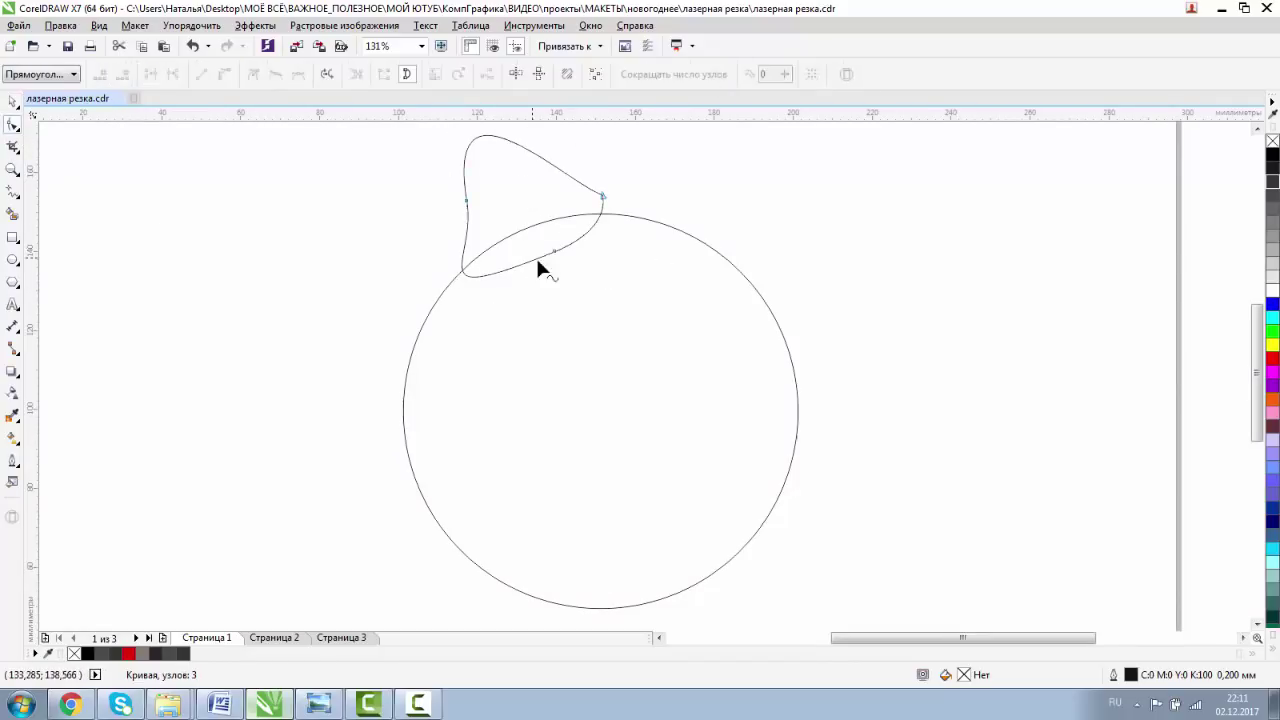
{"action": "left_click", "coordinate": [555, 252]}
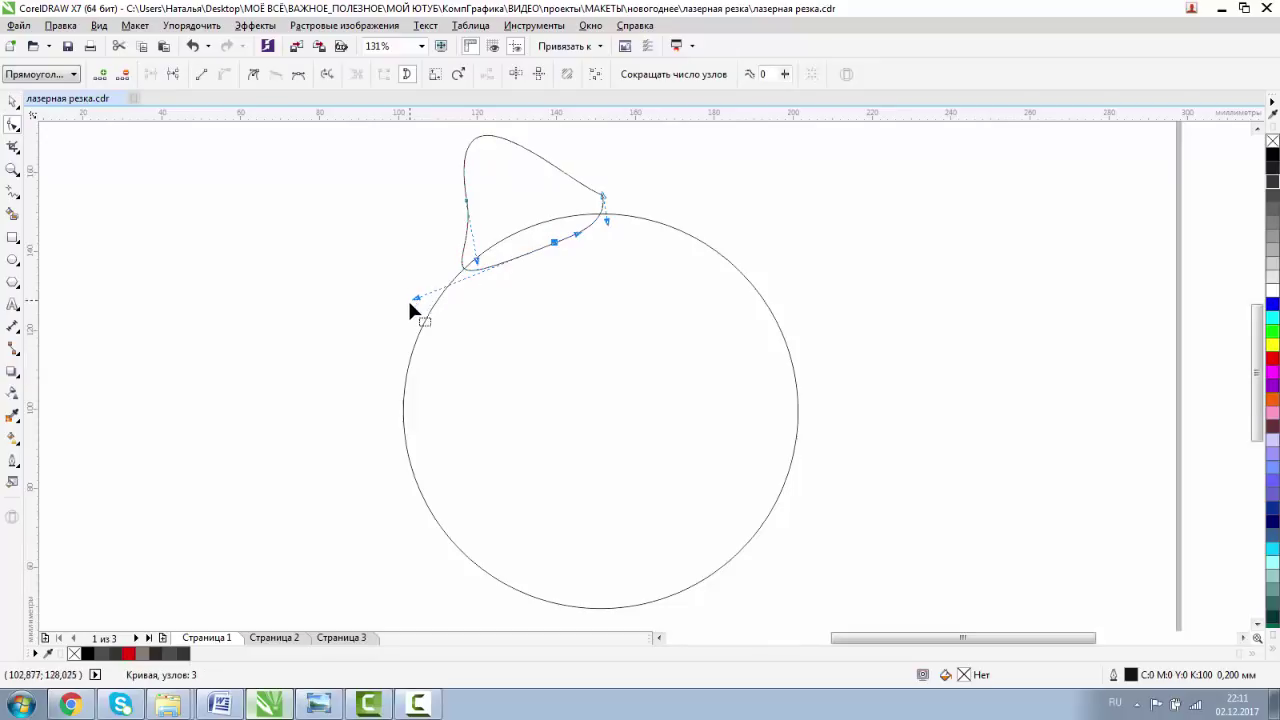
{"action": "left_click_drag", "start_coordinate": [416, 301], "coordinate": [429, 315]}
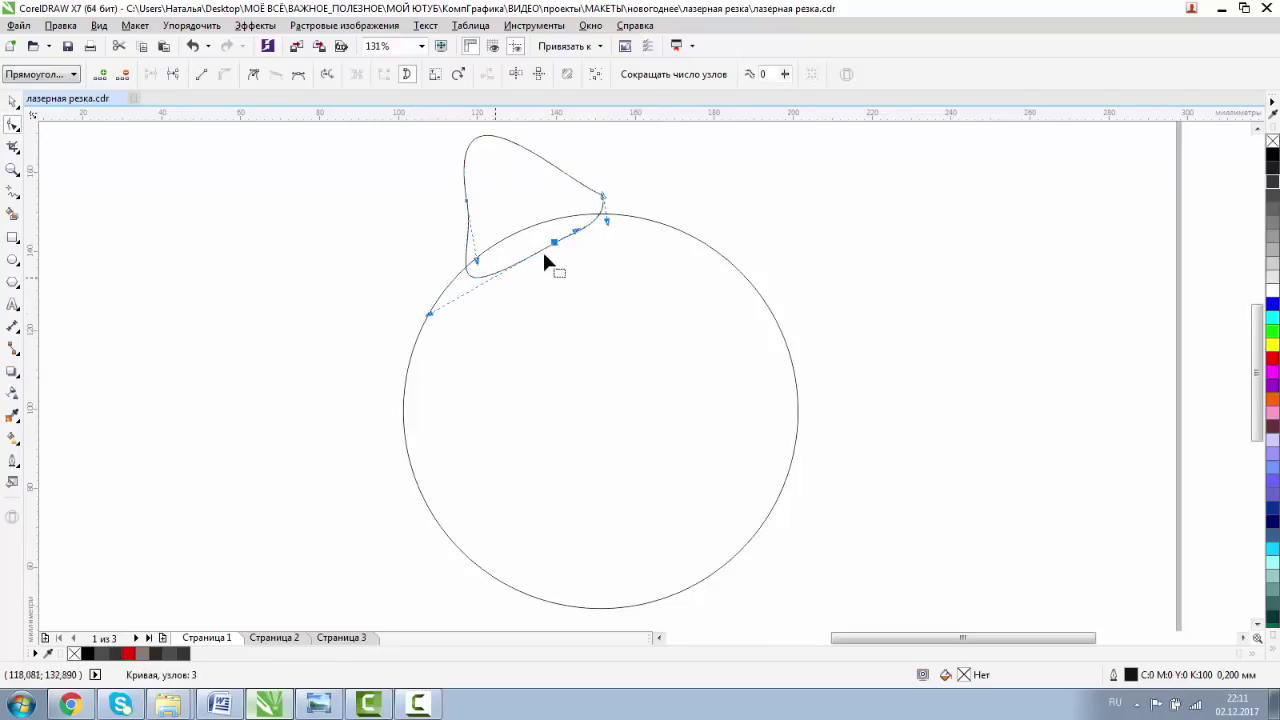
Widen the loop to about 38.6 mm and shift it slightly left along the circle's edge.
{"action": "left_click", "coordinate": [13, 101]}
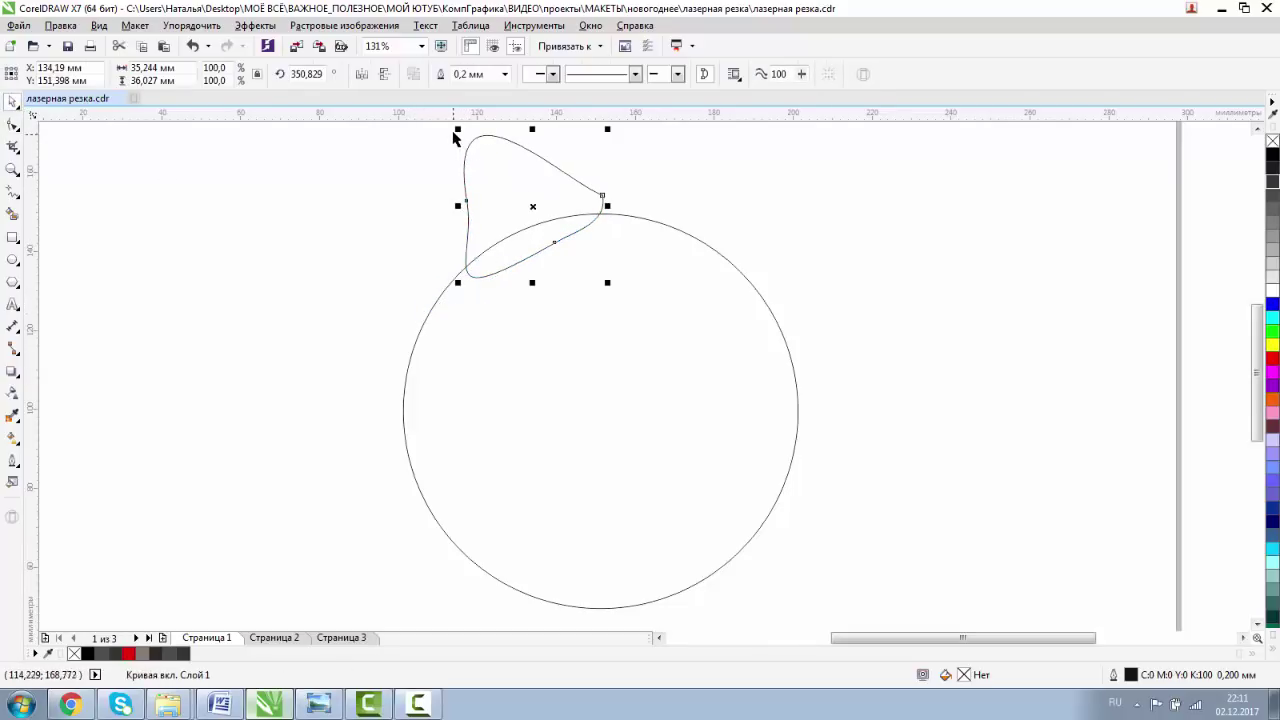
{"action": "left_click_drag", "start_coordinate": [460, 208], "coordinate": [444, 203]}
{"action": "left_click_drag", "start_coordinate": [531, 206], "coordinate": [521, 206]}
Rotate the loop about 6° clockwise and deselect it.
{"action": "left_click", "coordinate": [546, 182]}
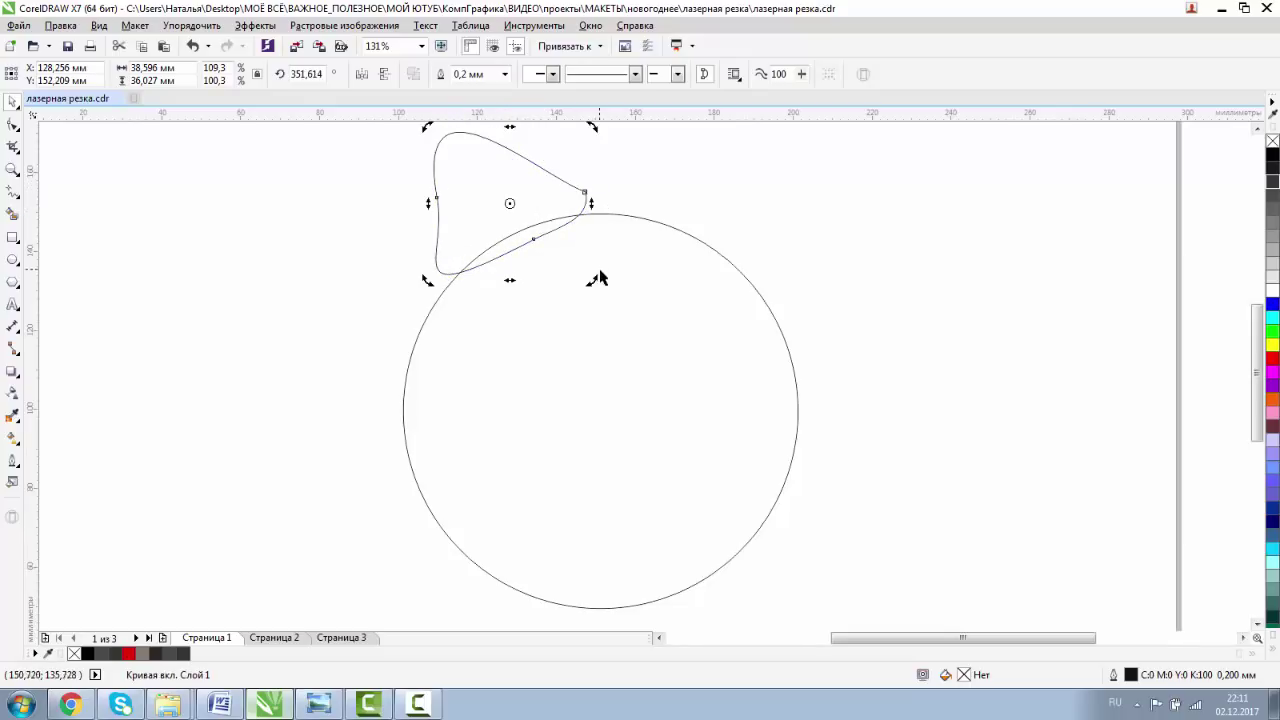
{"action": "left_click_drag", "start_coordinate": [597, 277], "coordinate": [580, 287]}
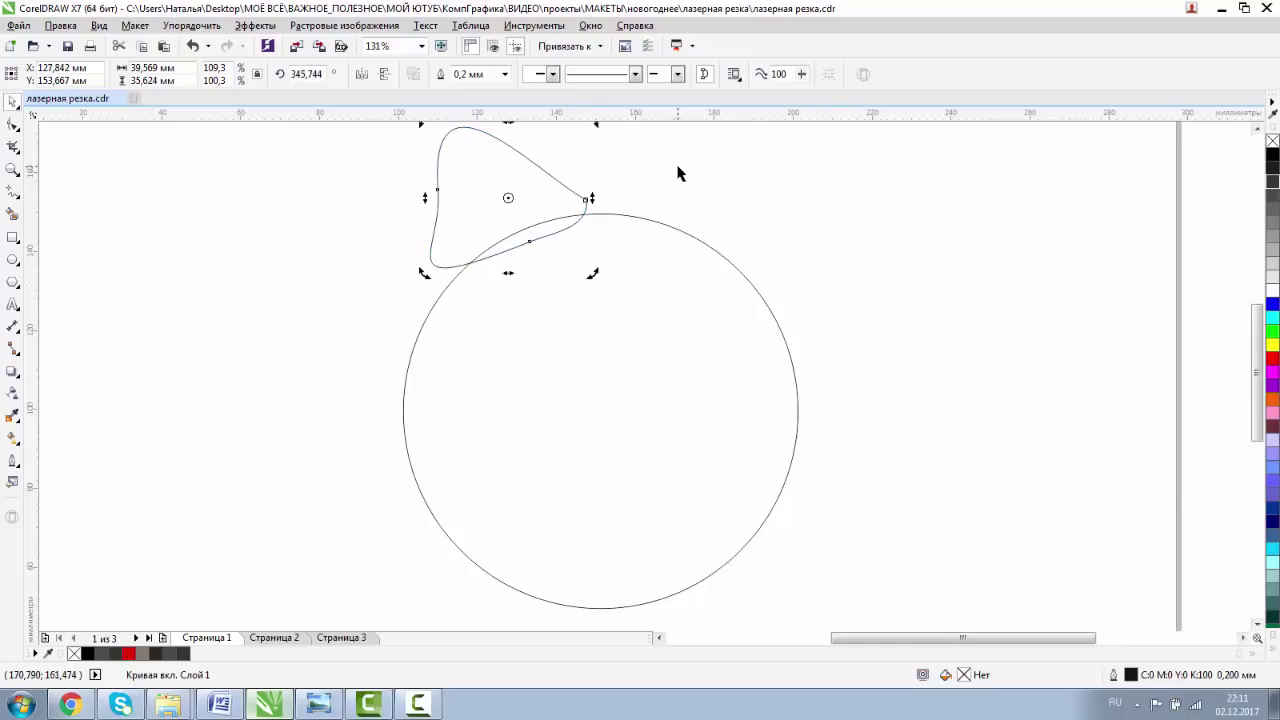
{"action": "left_click", "coordinate": [679, 180]}
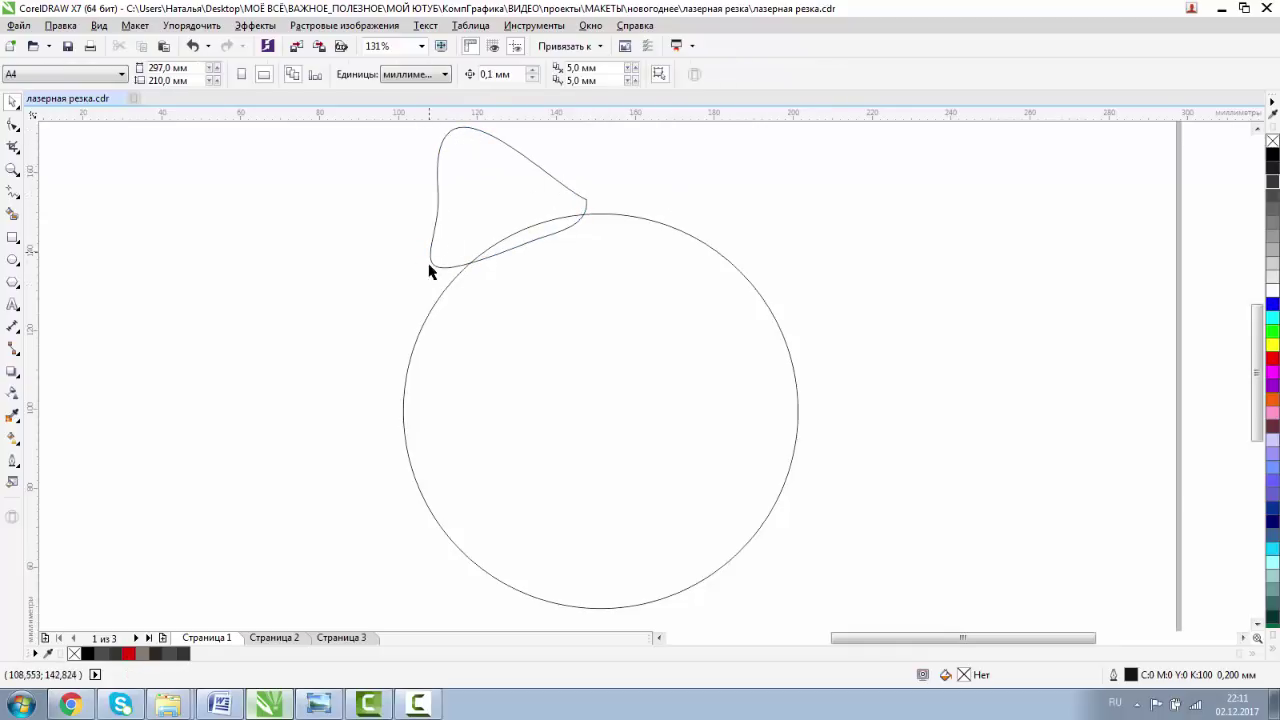
Create a horizontally mirrored copy of the loop on its right side and group both halves into a bow.
{"action": "left_click", "coordinate": [519, 240]}
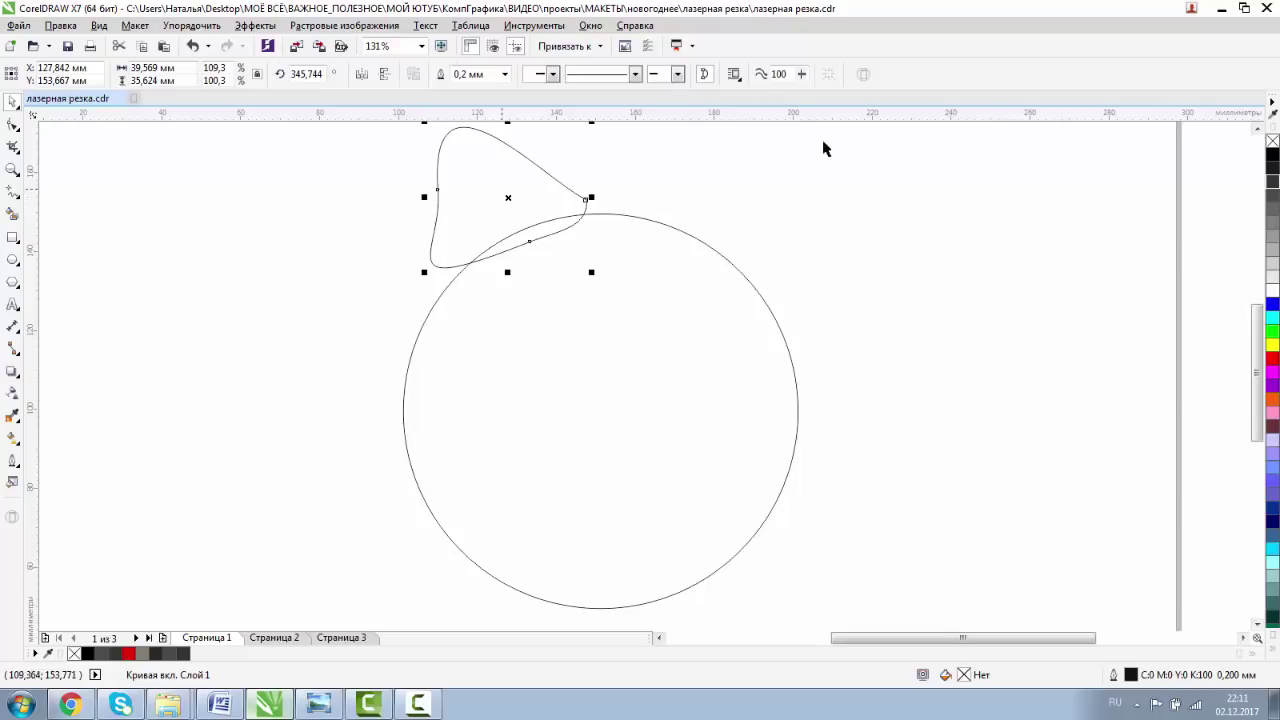
{"action": "left_click", "coordinate": [1257, 128]}
{"action": "left_click", "coordinate": [1257, 128]}
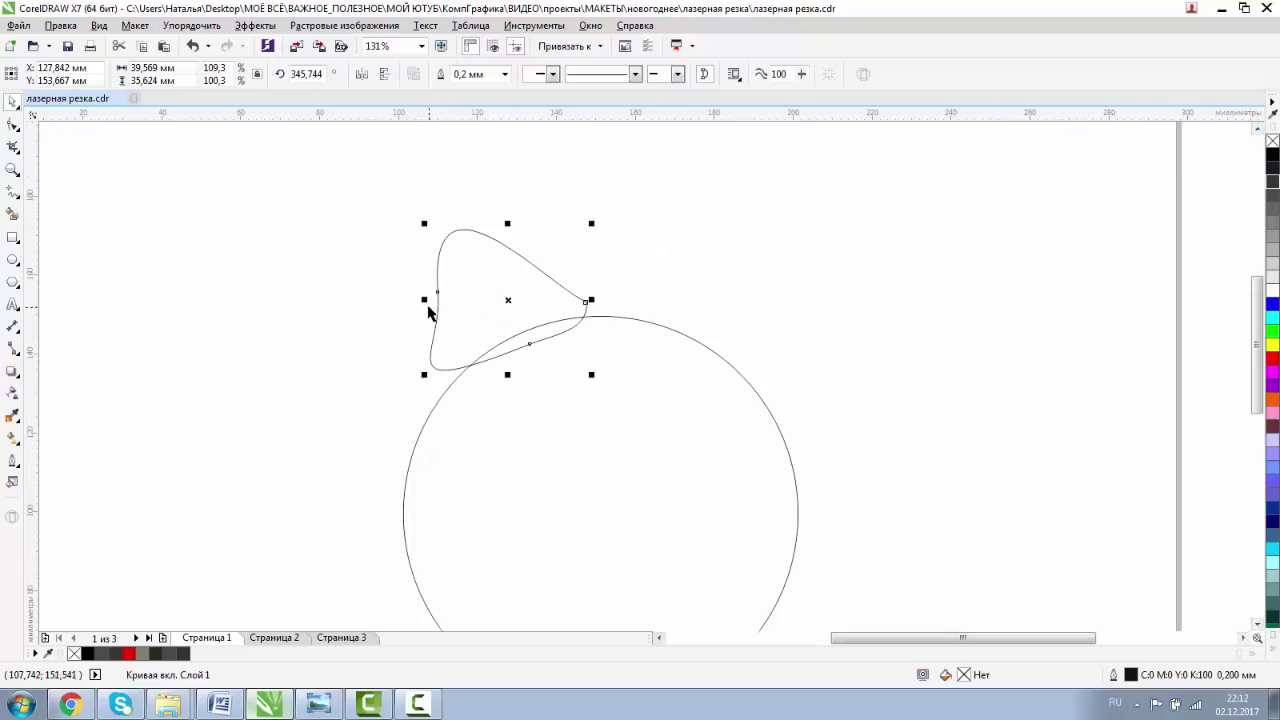
{"action": "left_click_drag", "start_coordinate": [426, 300], "coordinate": [684, 313]}
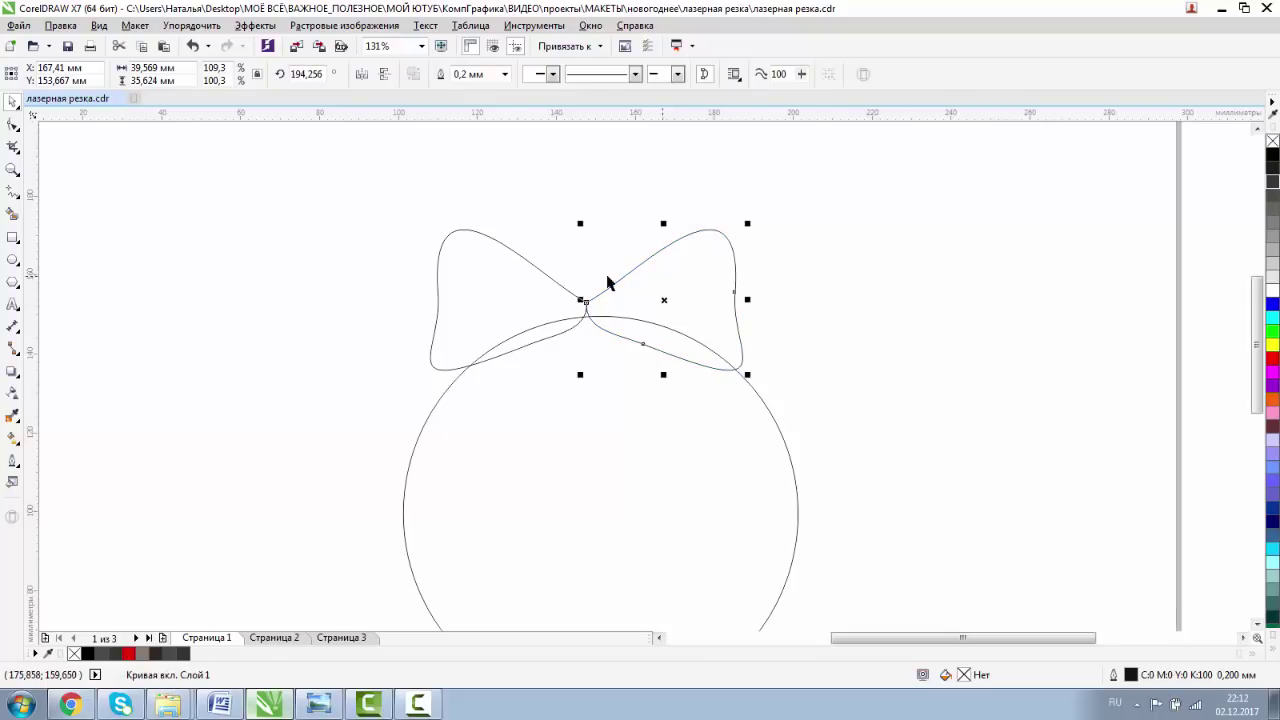
{"action": "left_click", "coordinate": [527, 286], "text": "shift"}
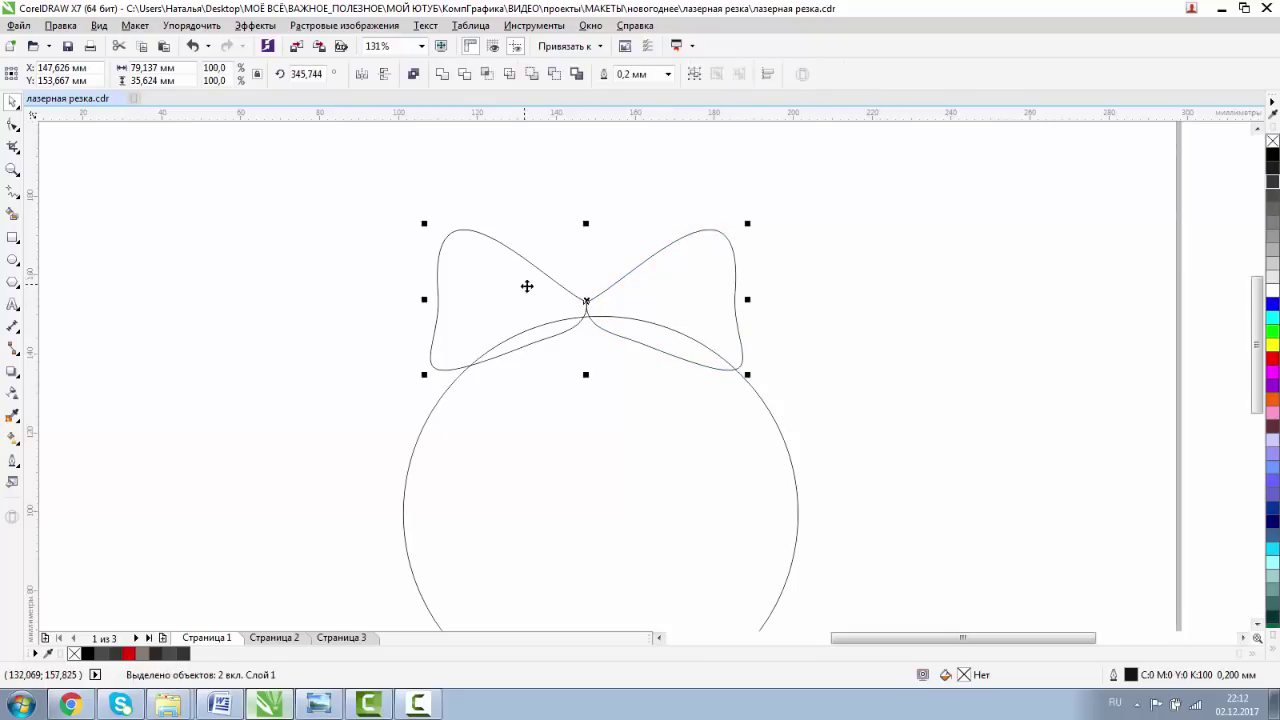
{"action": "left_click", "coordinate": [697, 77]}
Align the bow and the circle on a common vertical centre line.
{"action": "key", "text": "ctrl+a"}
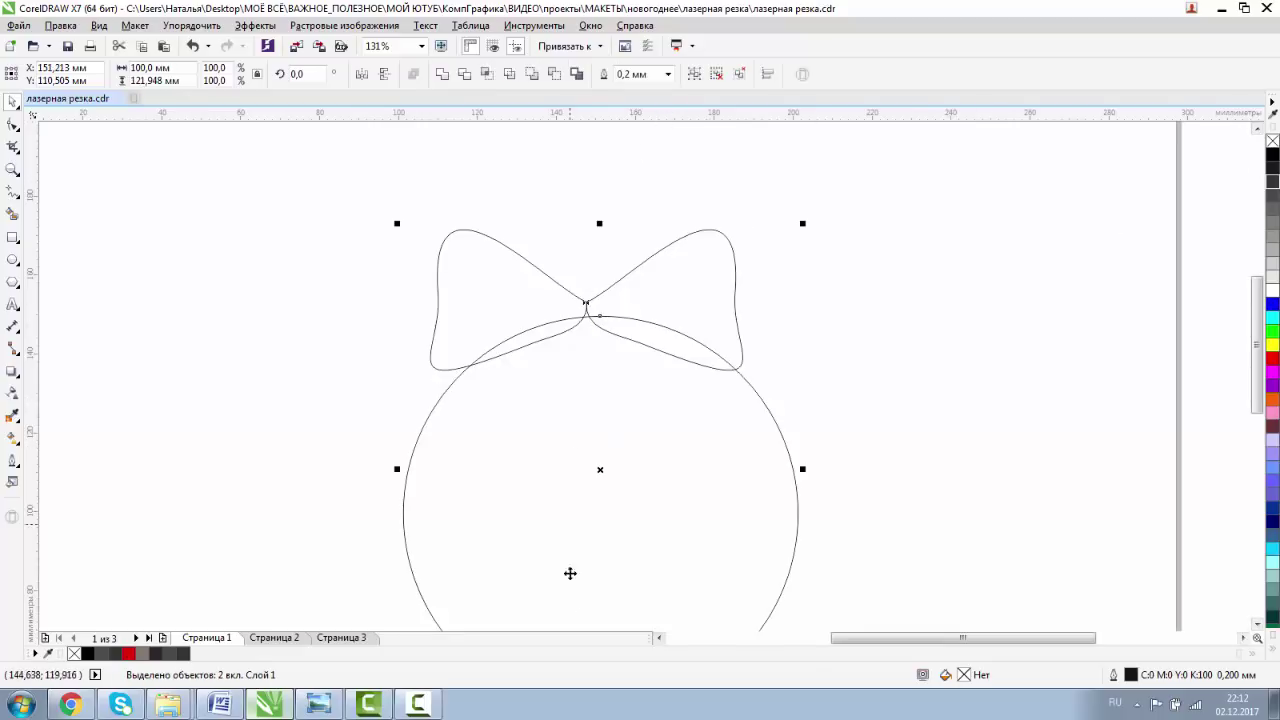
{"action": "left_click", "coordinate": [768, 75]}
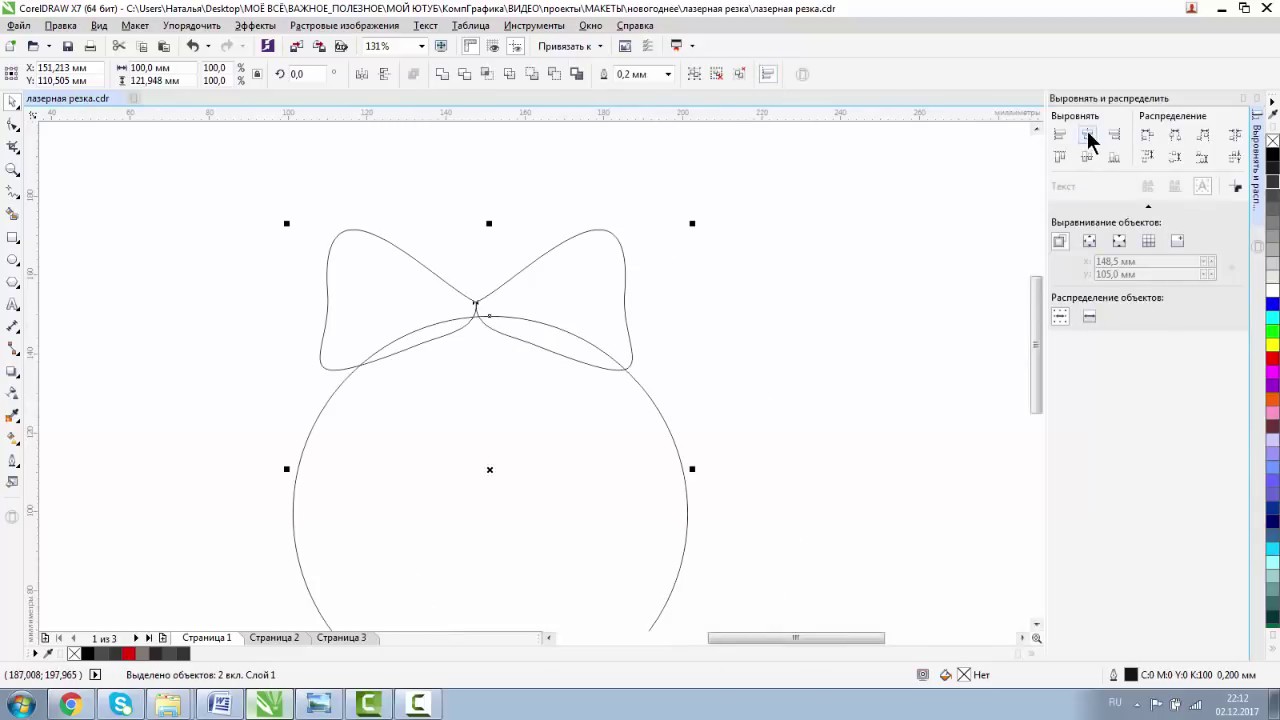
{"action": "left_click", "coordinate": [1087, 134]}
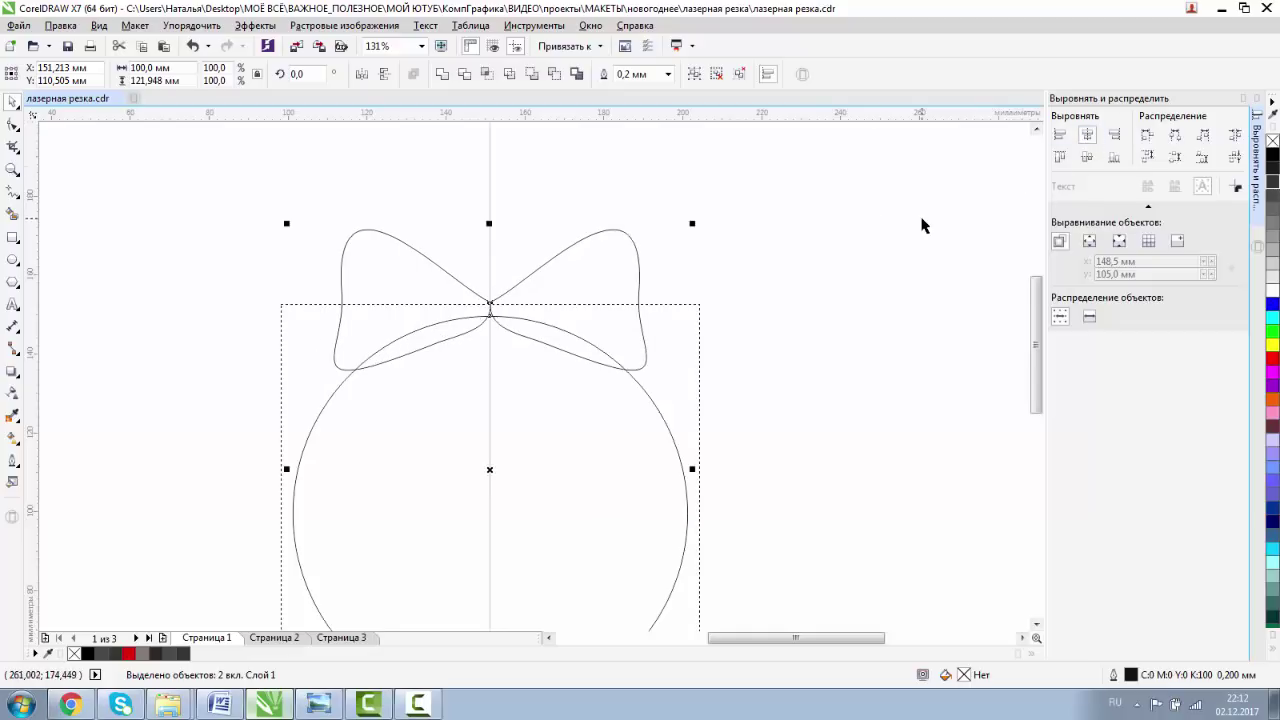
{"action": "left_click", "coordinate": [922, 225]}
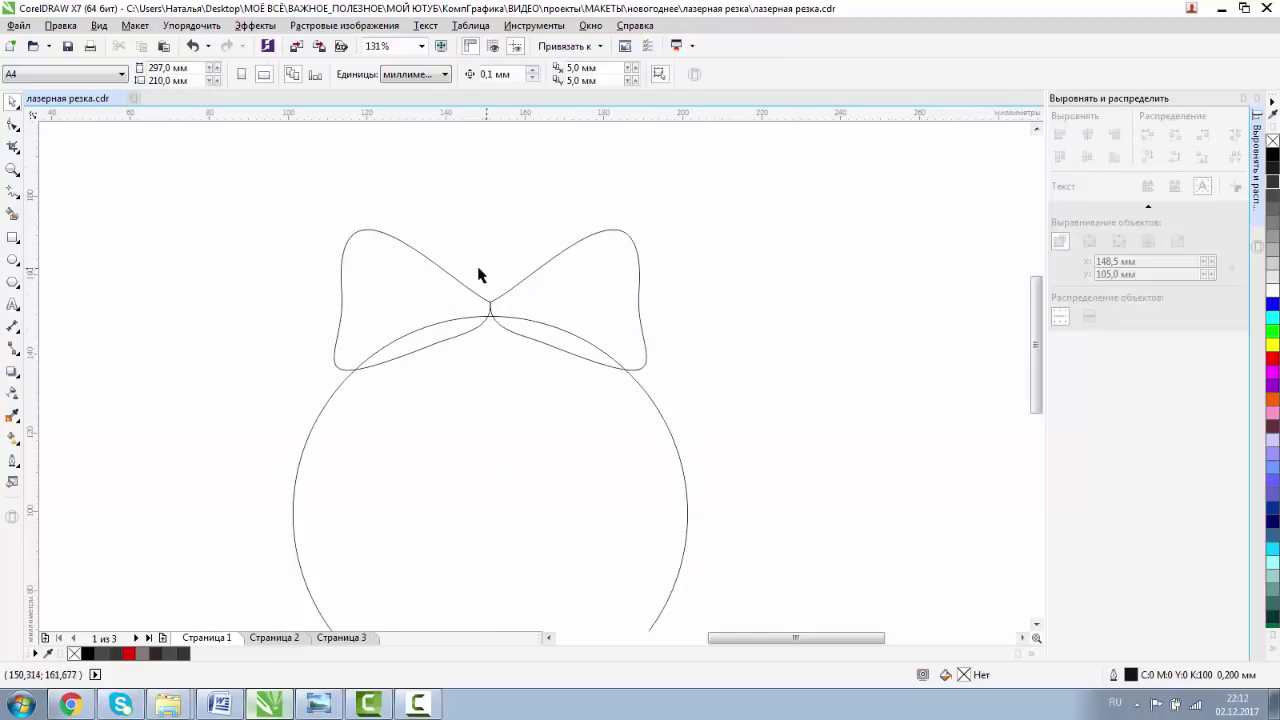
Draw a small upright ellipse about 8.3 × 12.5 mm over the point where the bow's loops meet.
{"action": "key", "text": "F7"}
{"action": "left_click_drag", "start_coordinate": [478, 282], "coordinate": [510, 332]}
{"action": "left_click", "coordinate": [12, 101]}
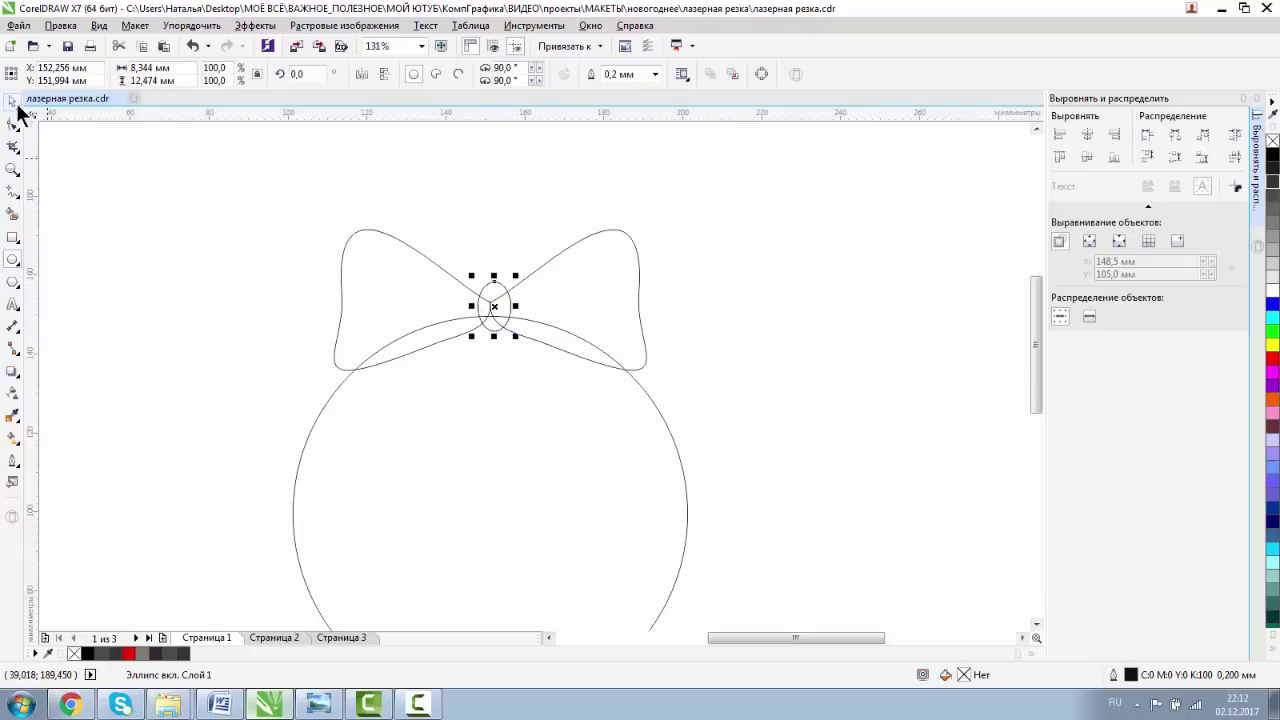
Centre the small ellipse horizontally with the bow and the circle.
{"action": "left_click", "coordinate": [421, 330], "text": "shift"}
{"action": "left_click", "coordinate": [507, 489], "text": "shift"}
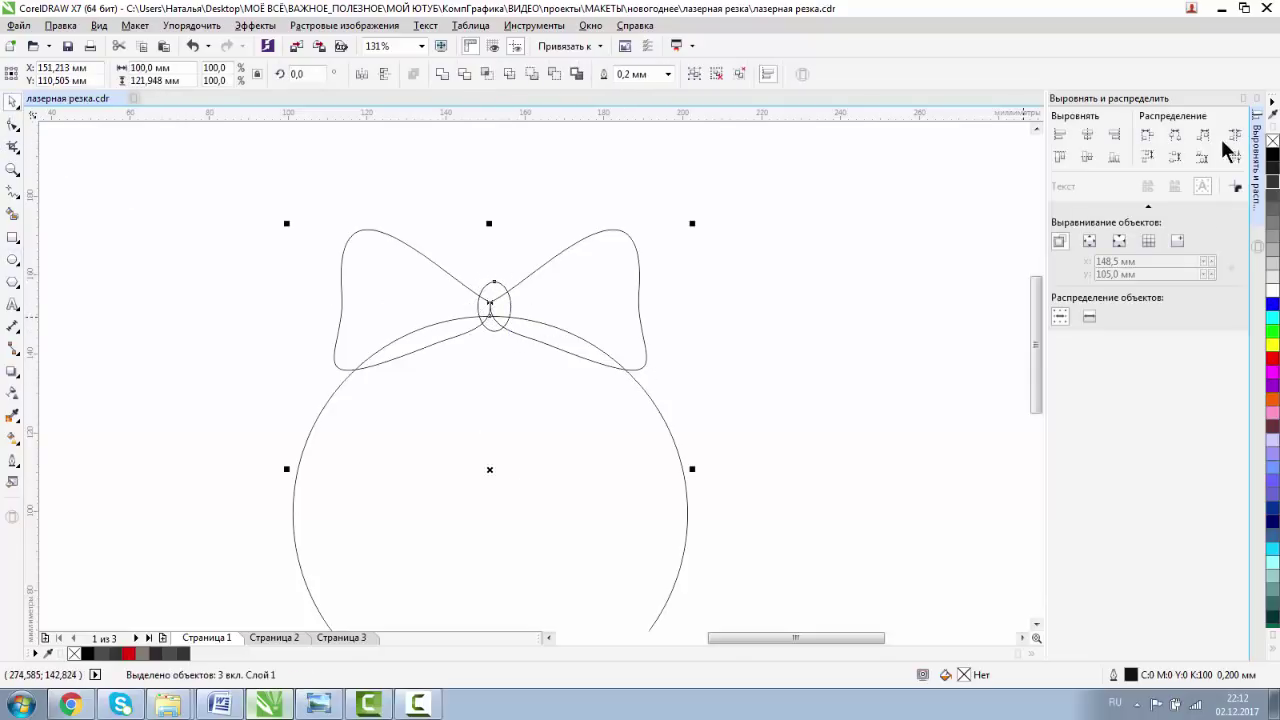
{"action": "left_click", "coordinate": [1087, 133]}
{"action": "key", "text": "Escape"}
{"action": "left_click", "coordinate": [490, 307]}
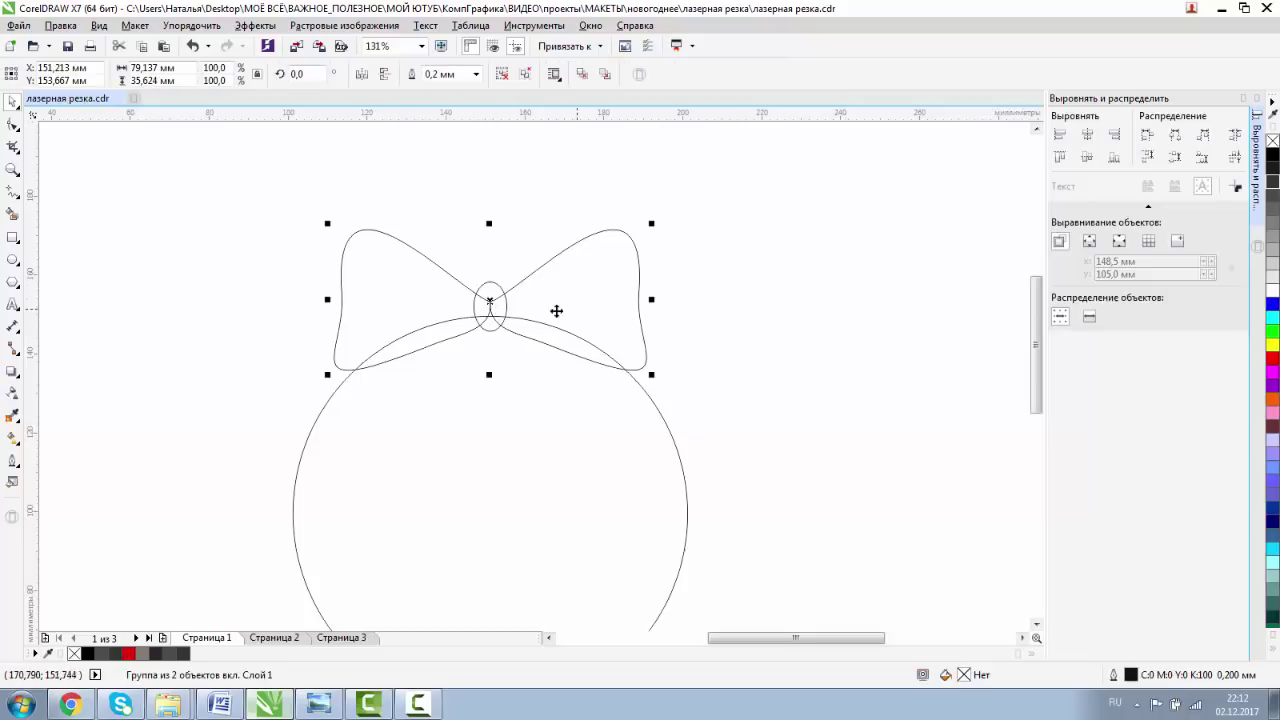
Shorten the knot ellipse symmetrically about its centre to a height of about 10.5 mm.
{"action": "left_click", "coordinate": [13, 168]}
{"action": "left_click_drag", "start_coordinate": [463, 250], "coordinate": [540, 366]}
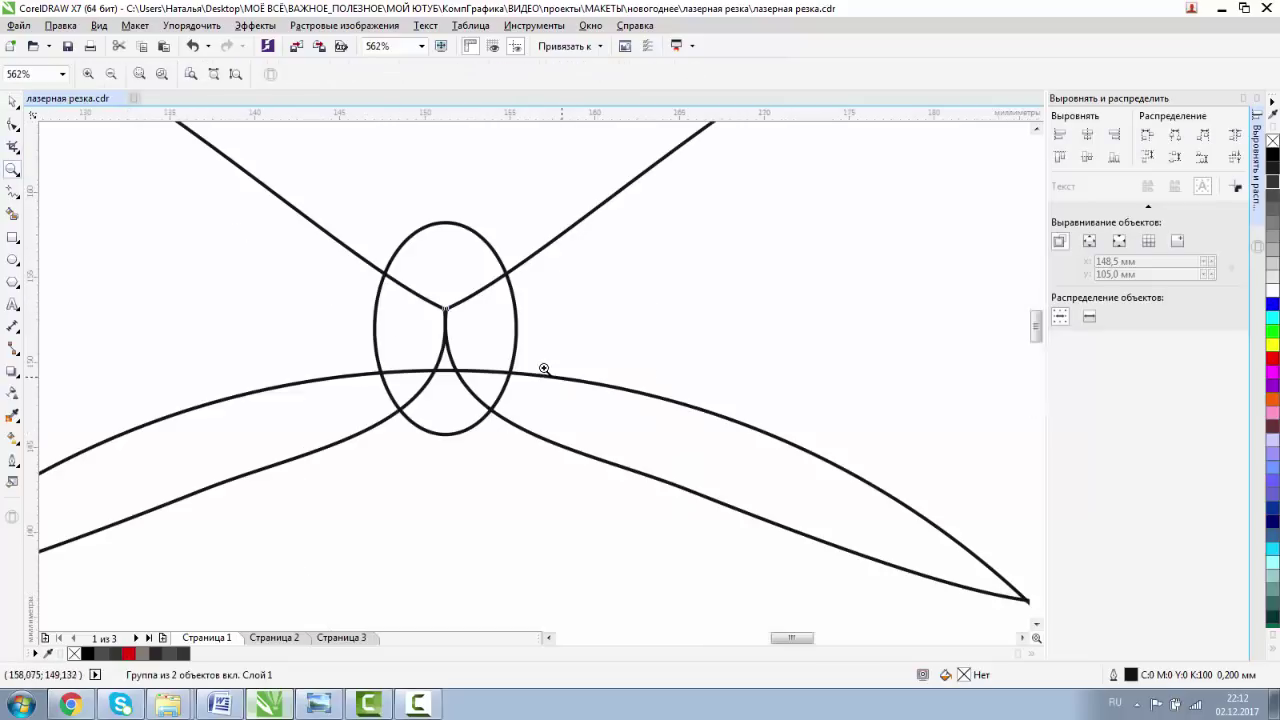
{"action": "left_click", "coordinate": [12, 101]}
{"action": "left_click", "coordinate": [450, 223]}
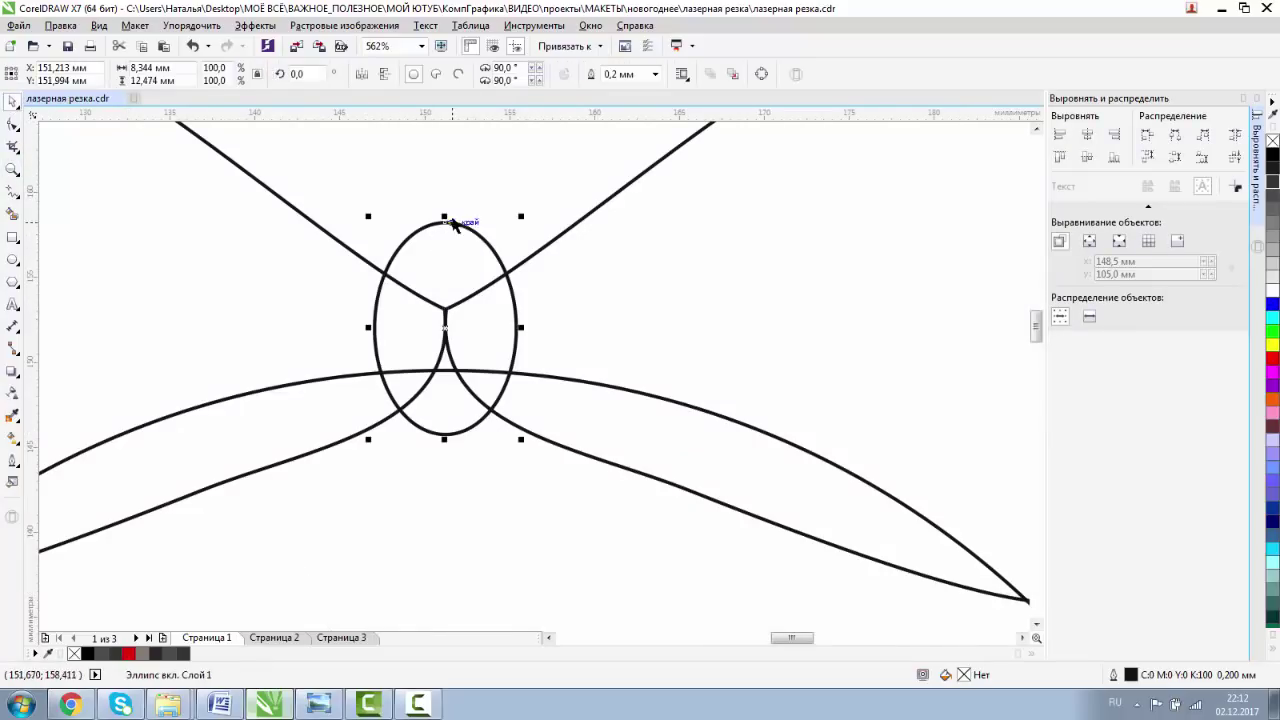
{"action": "left_click_drag", "start_coordinate": [444, 214], "coordinate": [444, 232]}
{"action": "left_click", "coordinate": [12, 170]}
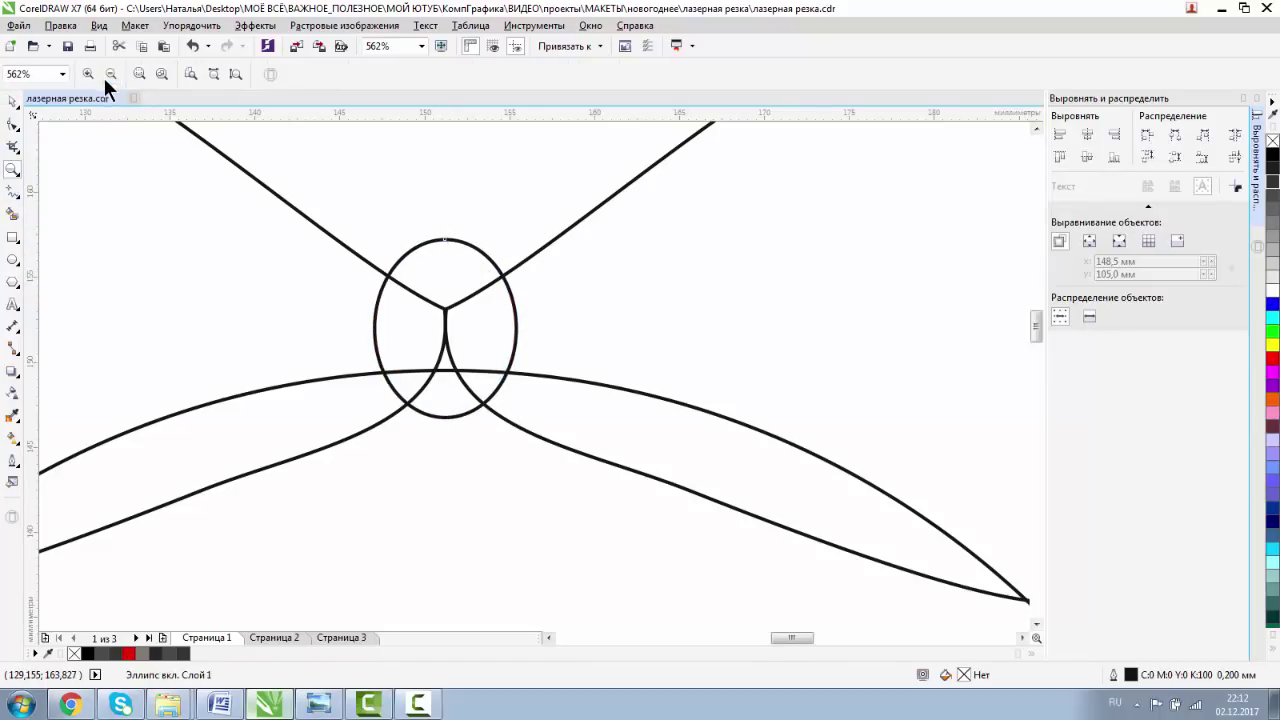
{"action": "left_click", "coordinate": [104, 76]}
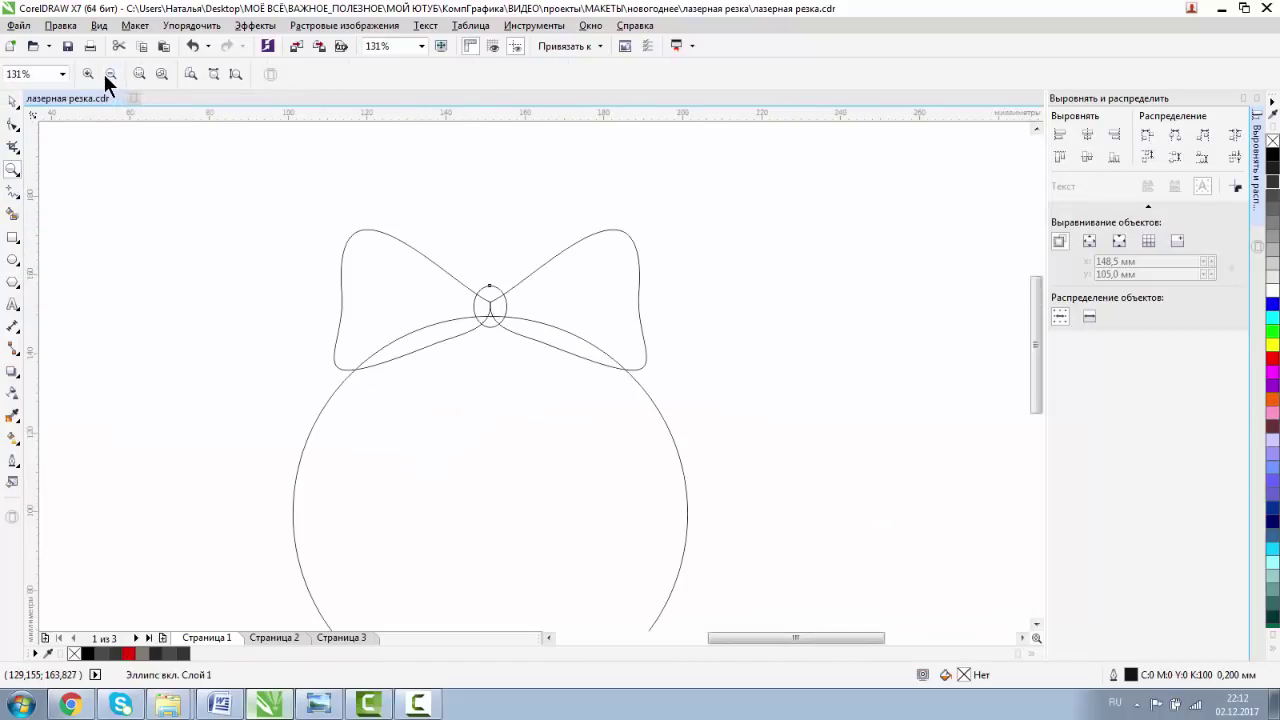
Place a spare copy of the grouped bow to the upper right of the ornament, across the page edge.
{"action": "left_click", "coordinate": [12, 101]}
{"action": "left_click", "coordinate": [348, 238]}
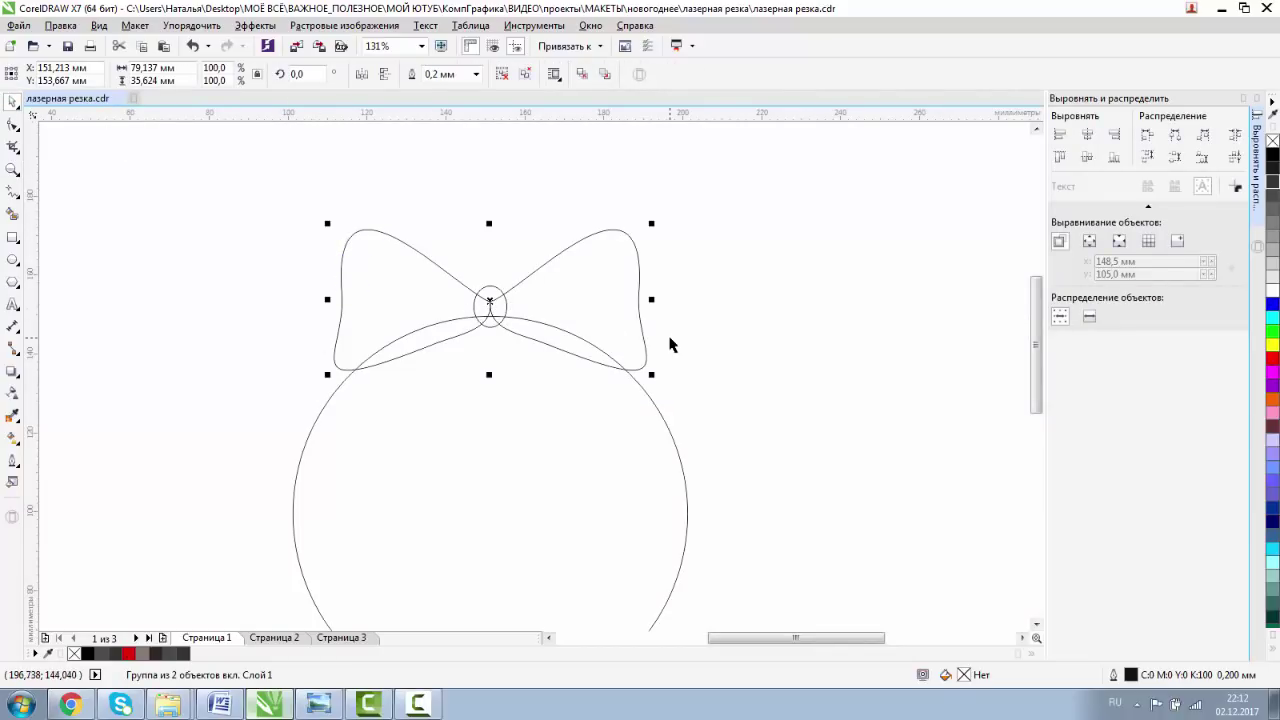
{"action": "left_click", "coordinate": [786, 411]}
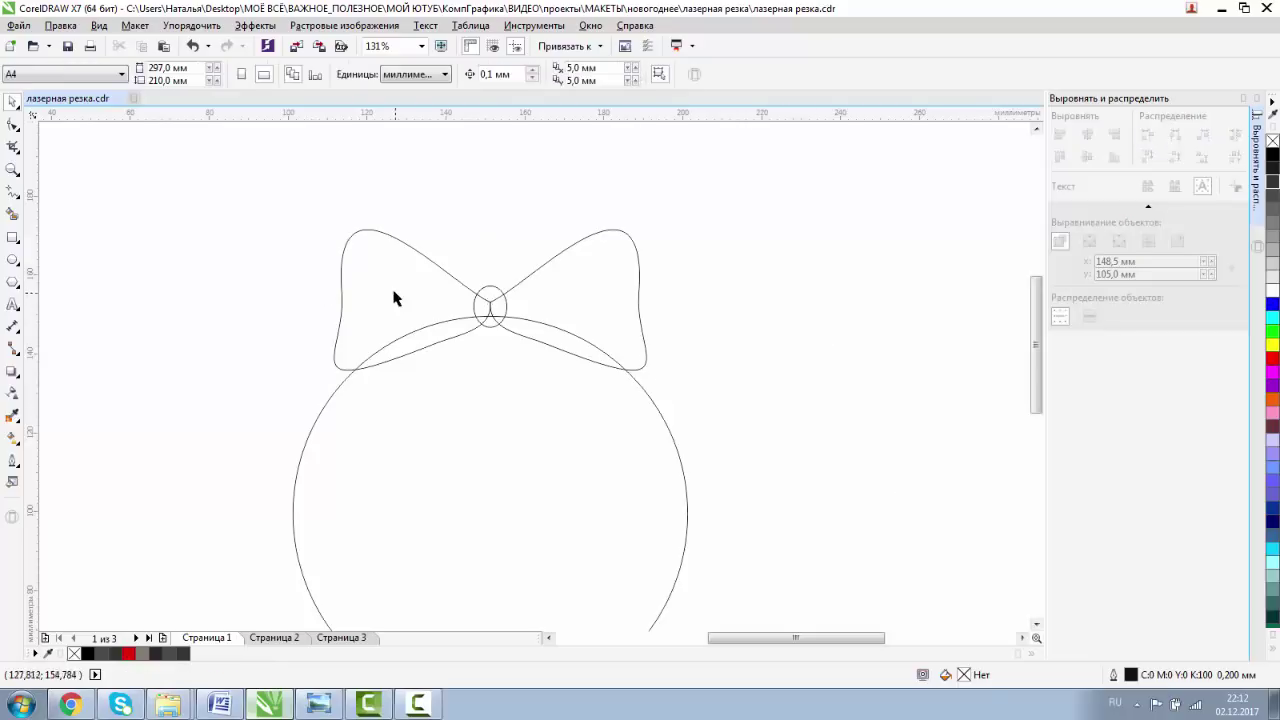
{"action": "left_click", "coordinate": [394, 296]}
{"action": "left_click_drag", "start_coordinate": [394, 296], "coordinate": [880, 181]}
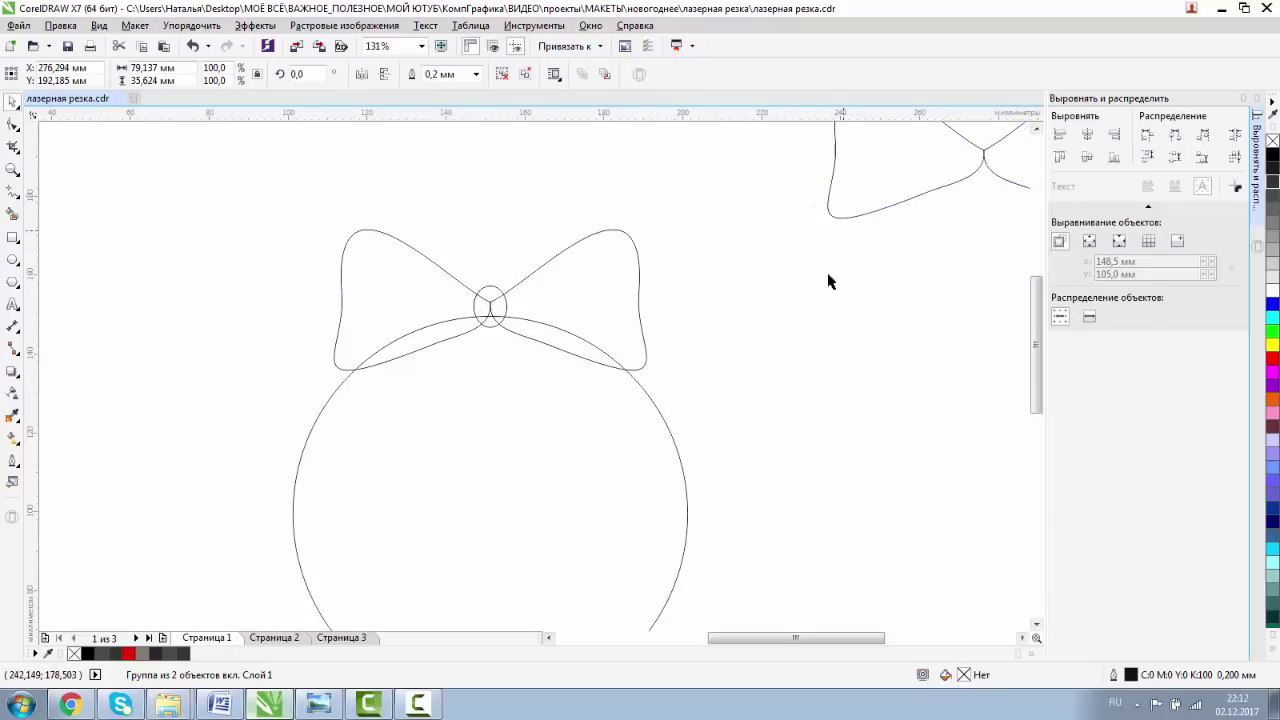
{"action": "left_click", "coordinate": [1035, 625]}
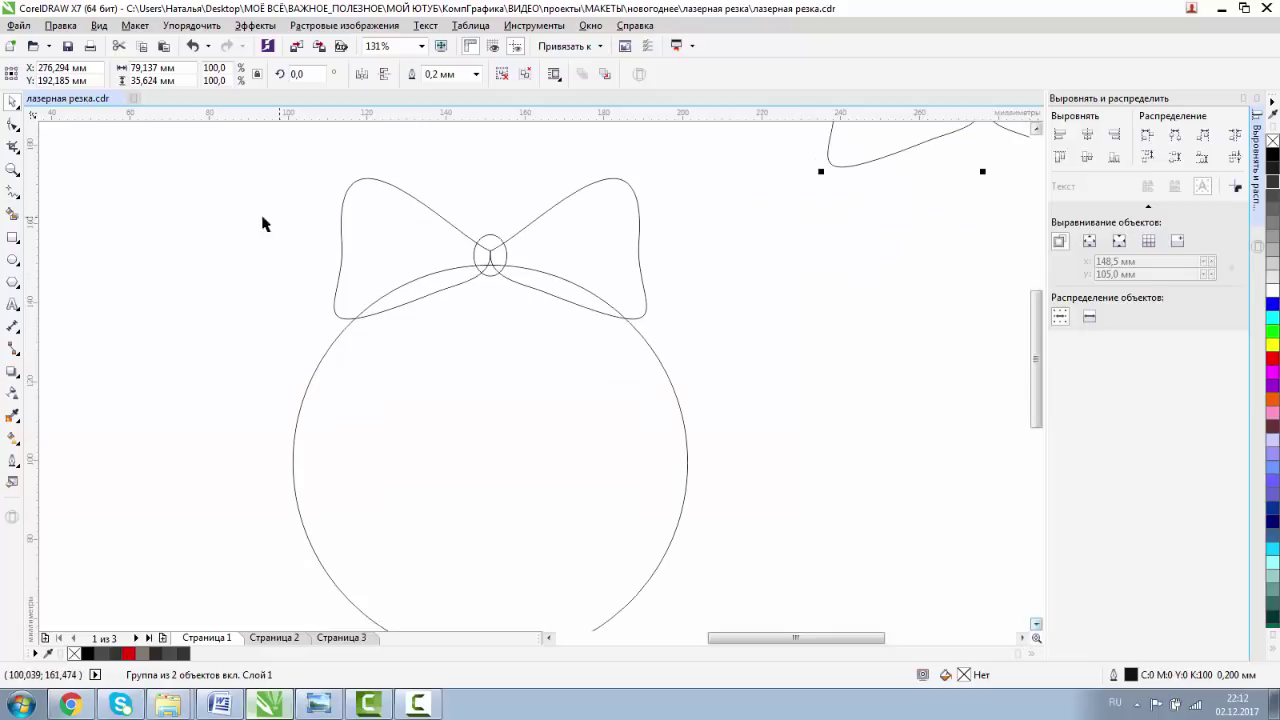
Try welding the circle, bow and knot ellipse into a single outline, and undo the weld.
{"action": "left_click", "coordinate": [14, 167]}
{"action": "left_click", "coordinate": [97, 78]}
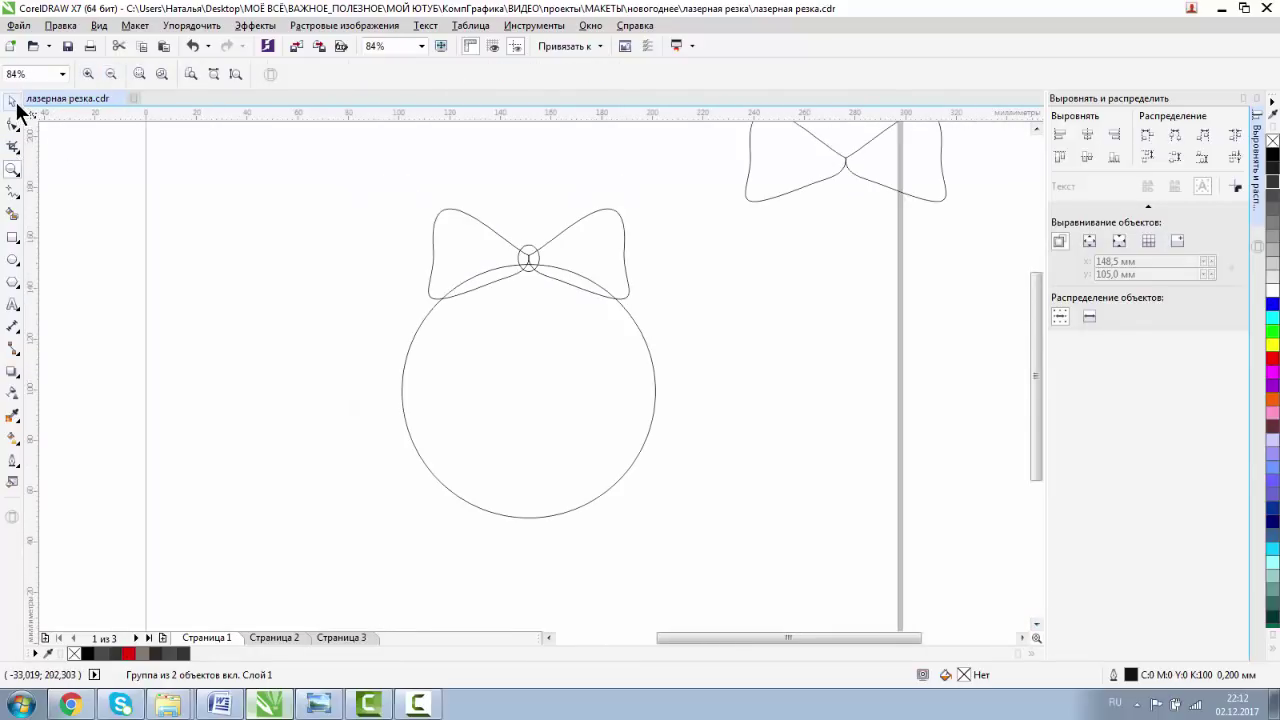
{"action": "left_click", "coordinate": [13, 102]}
{"action": "left_click_drag", "start_coordinate": [361, 199], "coordinate": [703, 560]}
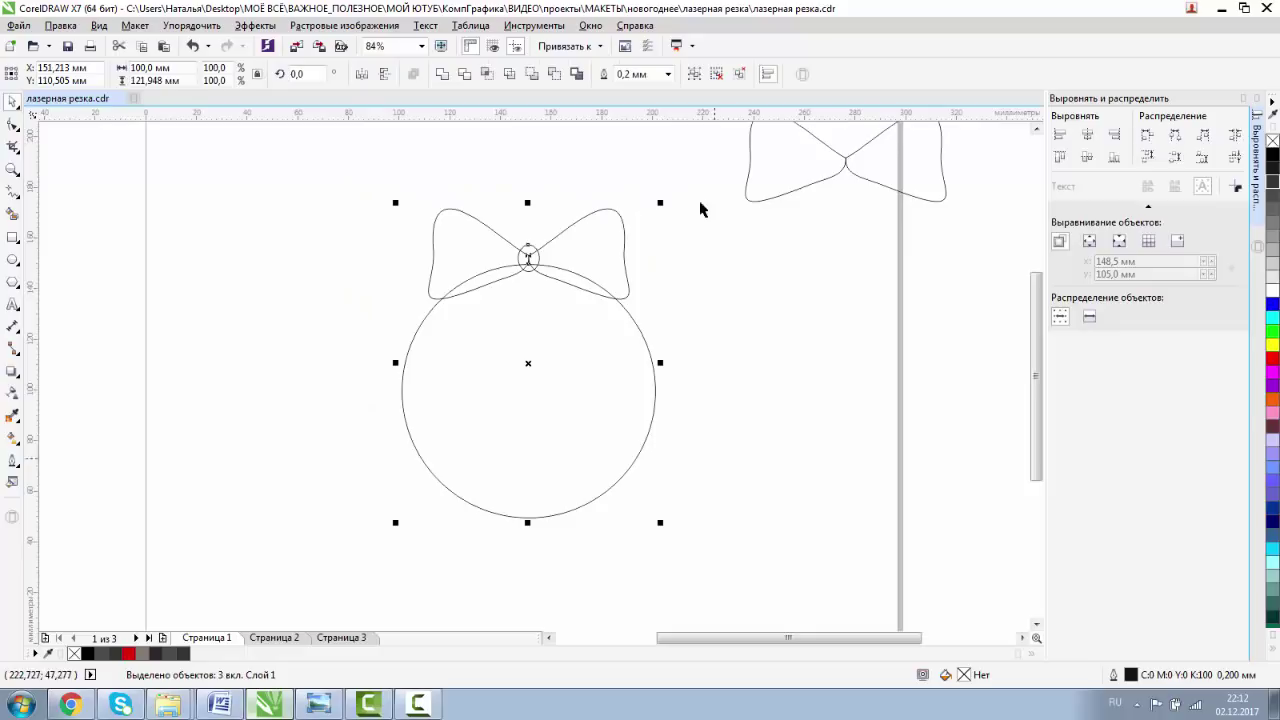
{"action": "left_click", "coordinate": [441, 74]}
{"action": "left_click", "coordinate": [722, 372]}
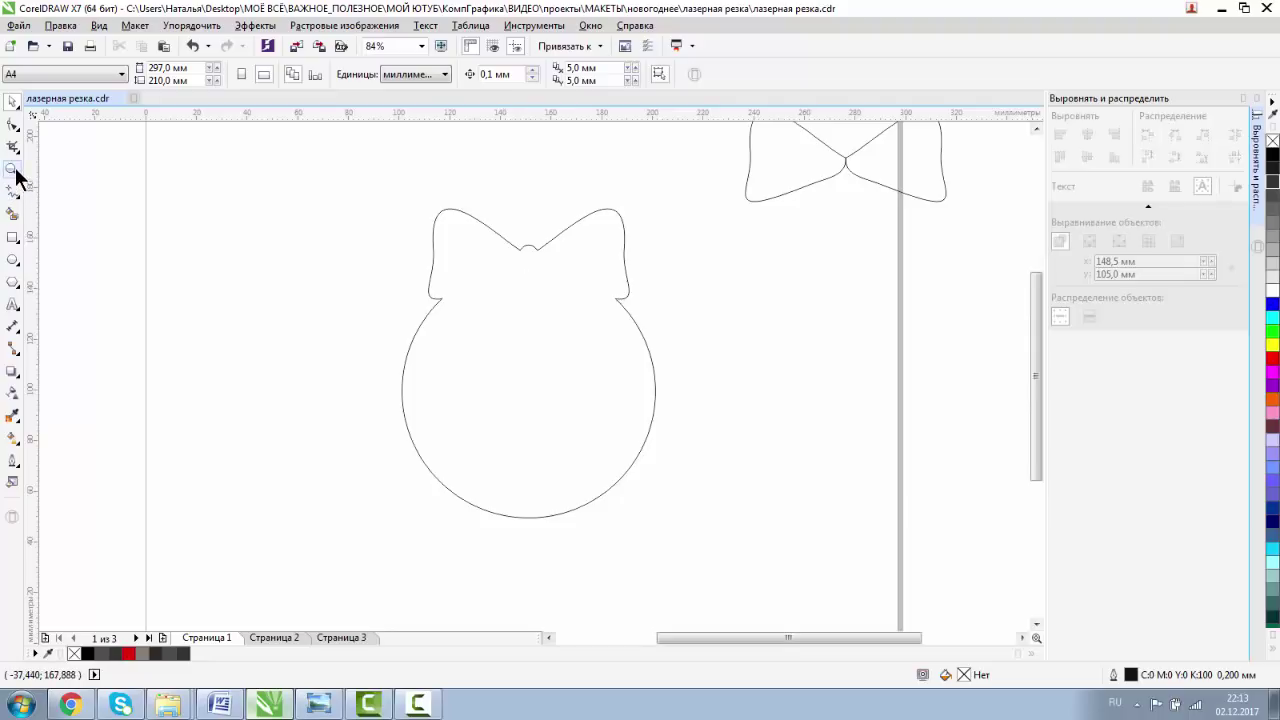
{"action": "left_click", "coordinate": [192, 46]}
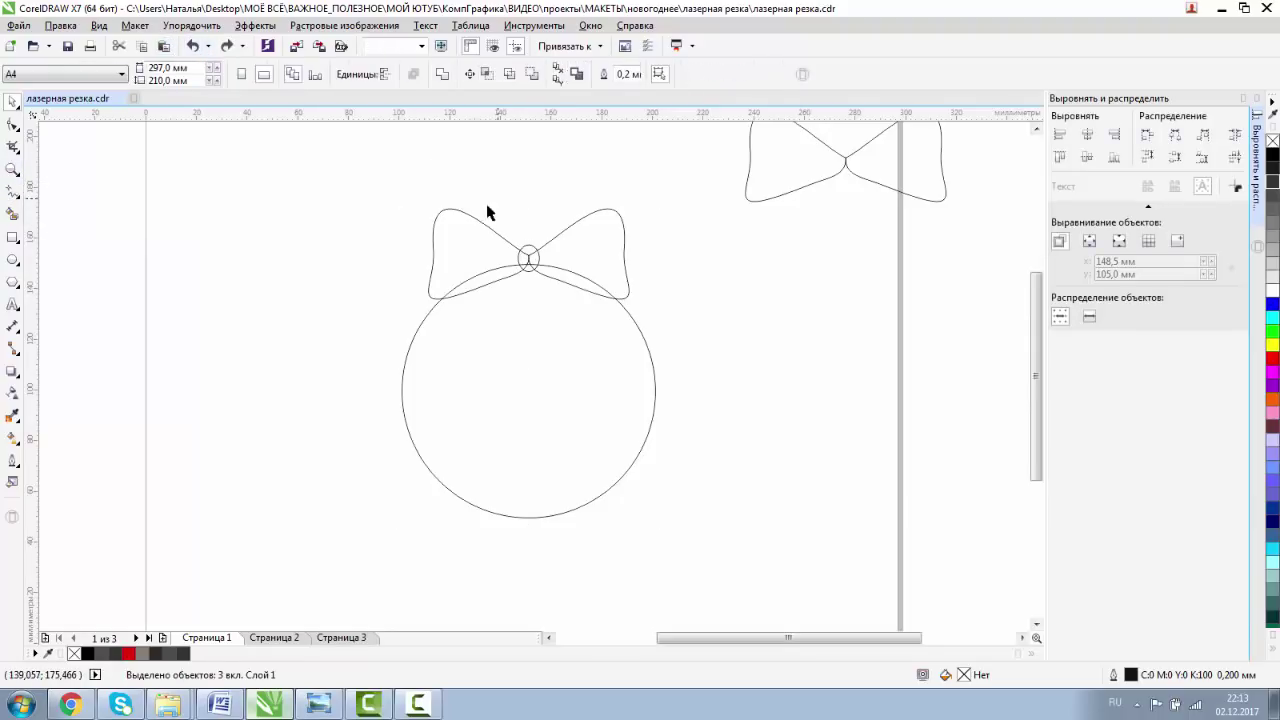
Create a smaller concentric copy of the knot ellipse, about 4.3 × 5.4 mm, as the hanging hole.
{"action": "left_click", "coordinate": [13, 170]}
{"action": "left_click", "coordinate": [524, 236]}
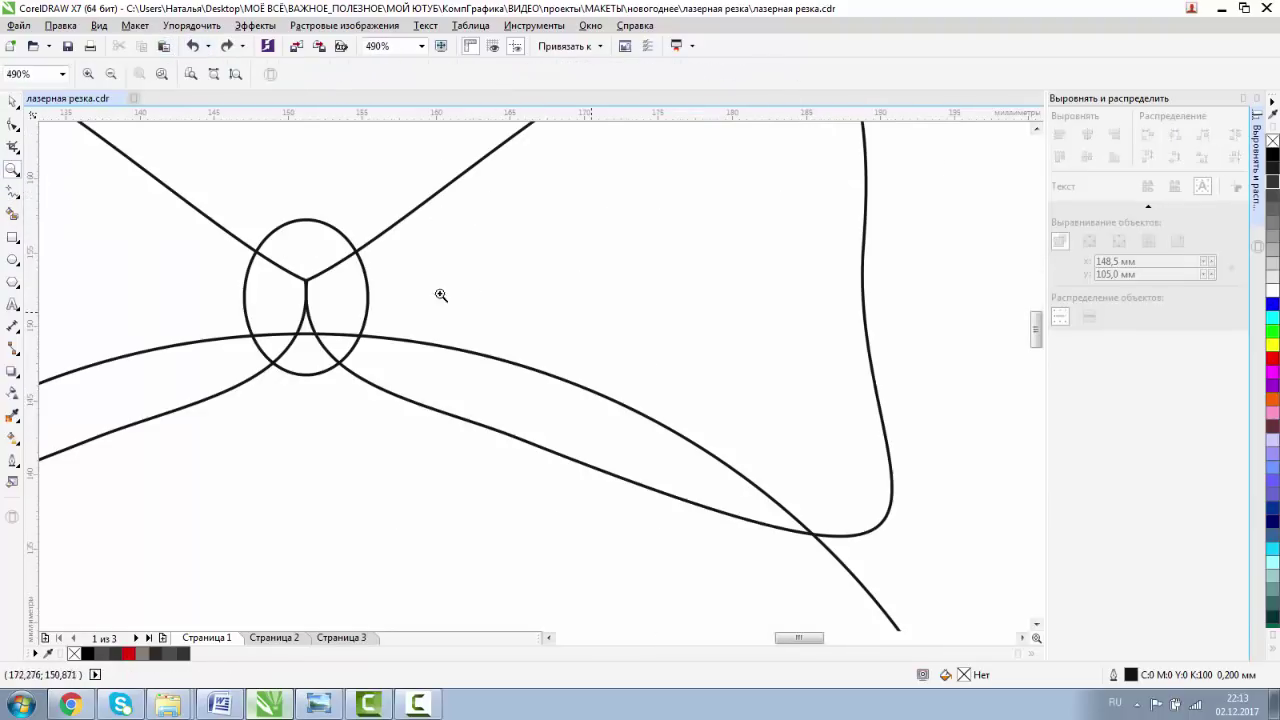
{"action": "left_click", "coordinate": [13, 101]}
{"action": "left_click", "coordinate": [303, 219]}
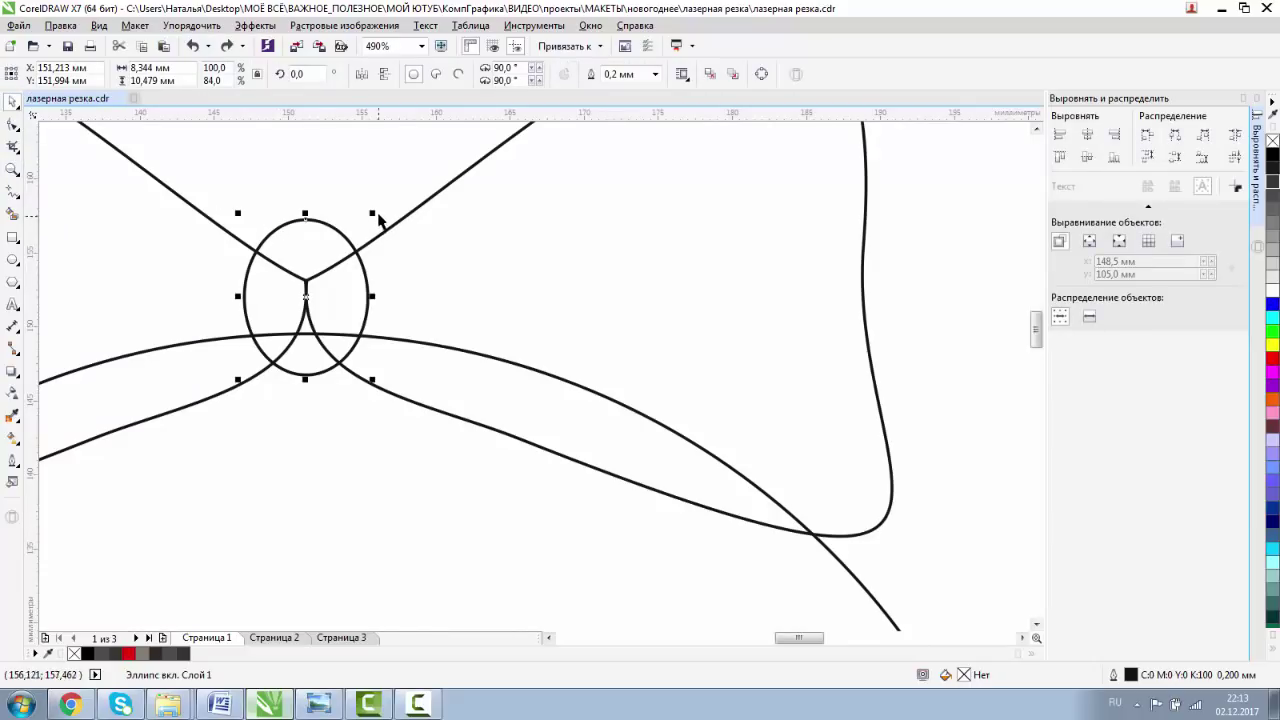
{"action": "left_click_drag", "start_coordinate": [372, 213], "coordinate": [347, 222]}
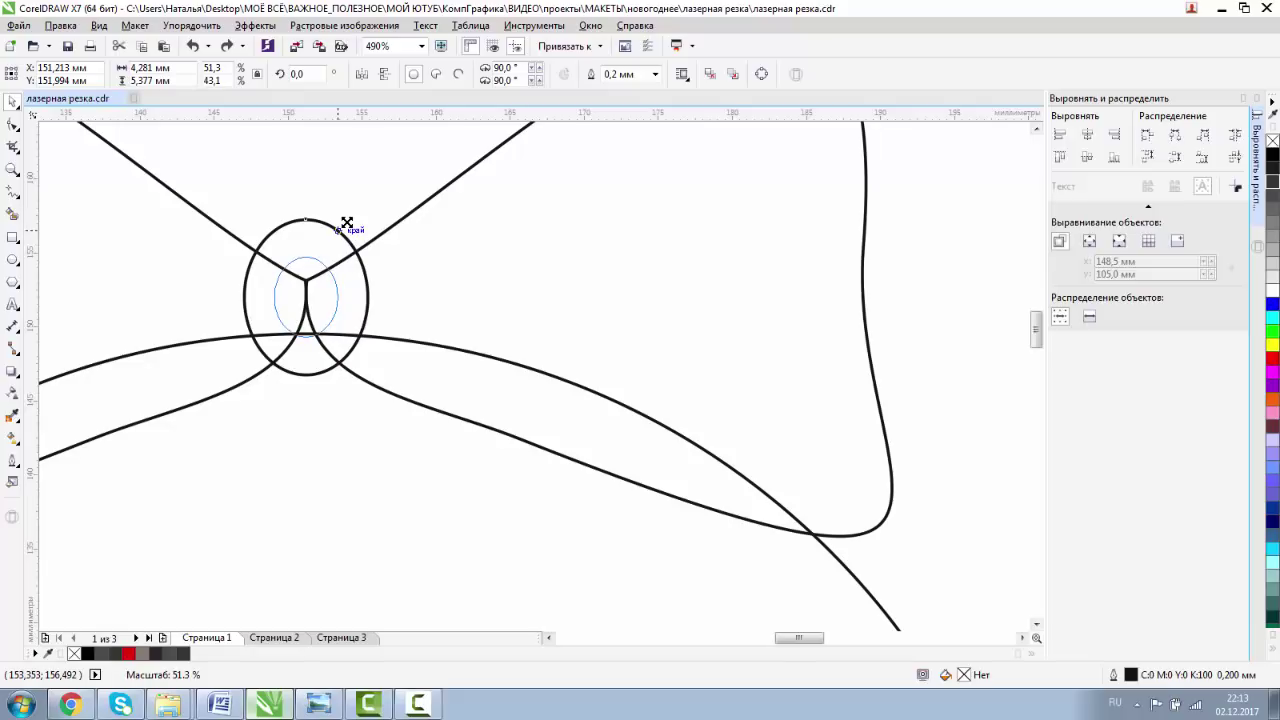
{"action": "left_click_drag", "start_coordinate": [347, 222], "coordinate": [346, 224]}
{"action": "left_click", "coordinate": [13, 169]}
{"action": "left_click", "coordinate": [139, 74]}
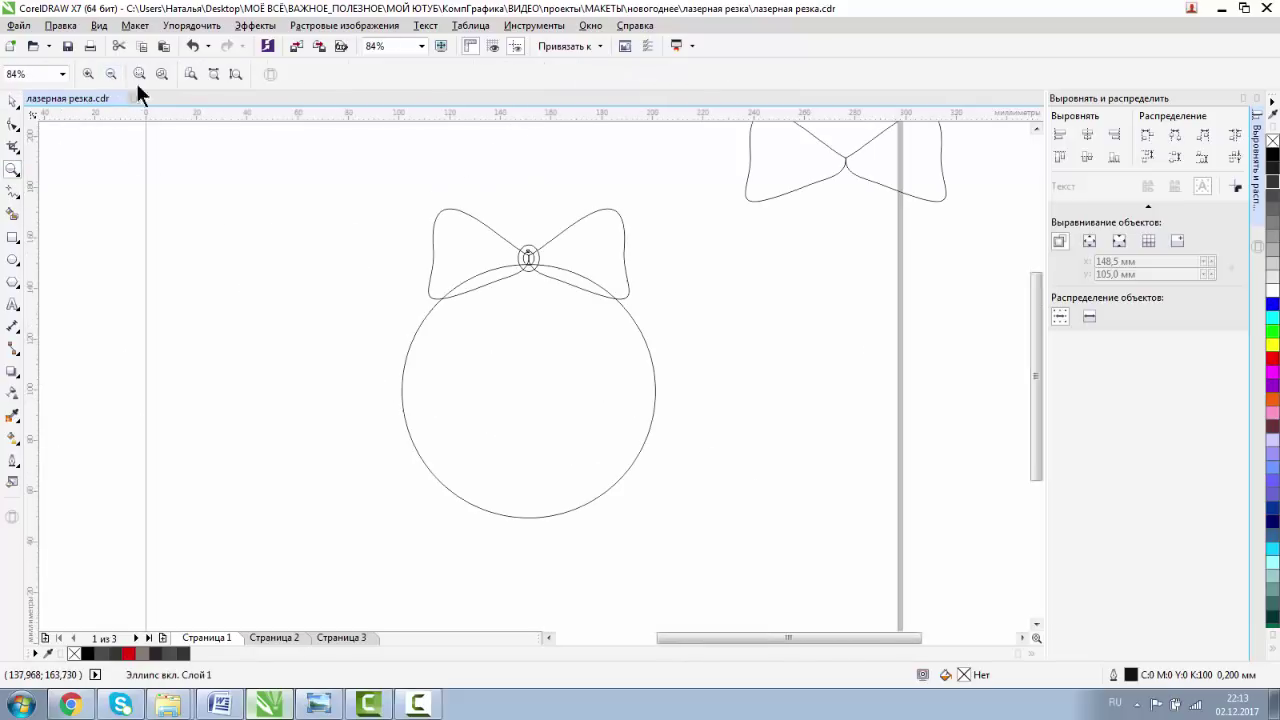
Weld the outer knot ellipse, the bow and the circle into one contour, leaving out the small inner ellipse.
{"action": "left_click_drag", "start_coordinate": [388, 172], "coordinate": [746, 500]}
{"action": "left_click", "coordinate": [13, 101]}
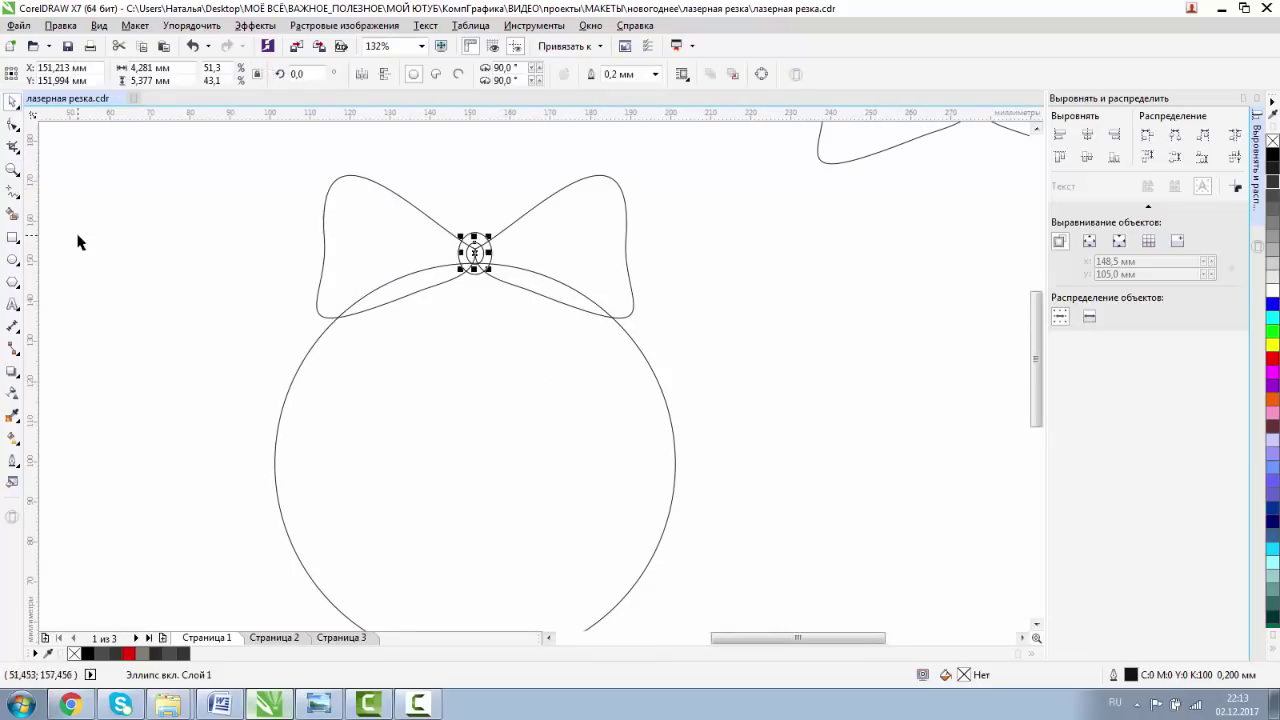
{"action": "left_click", "coordinate": [77, 240]}
{"action": "left_click", "coordinate": [479, 240]}
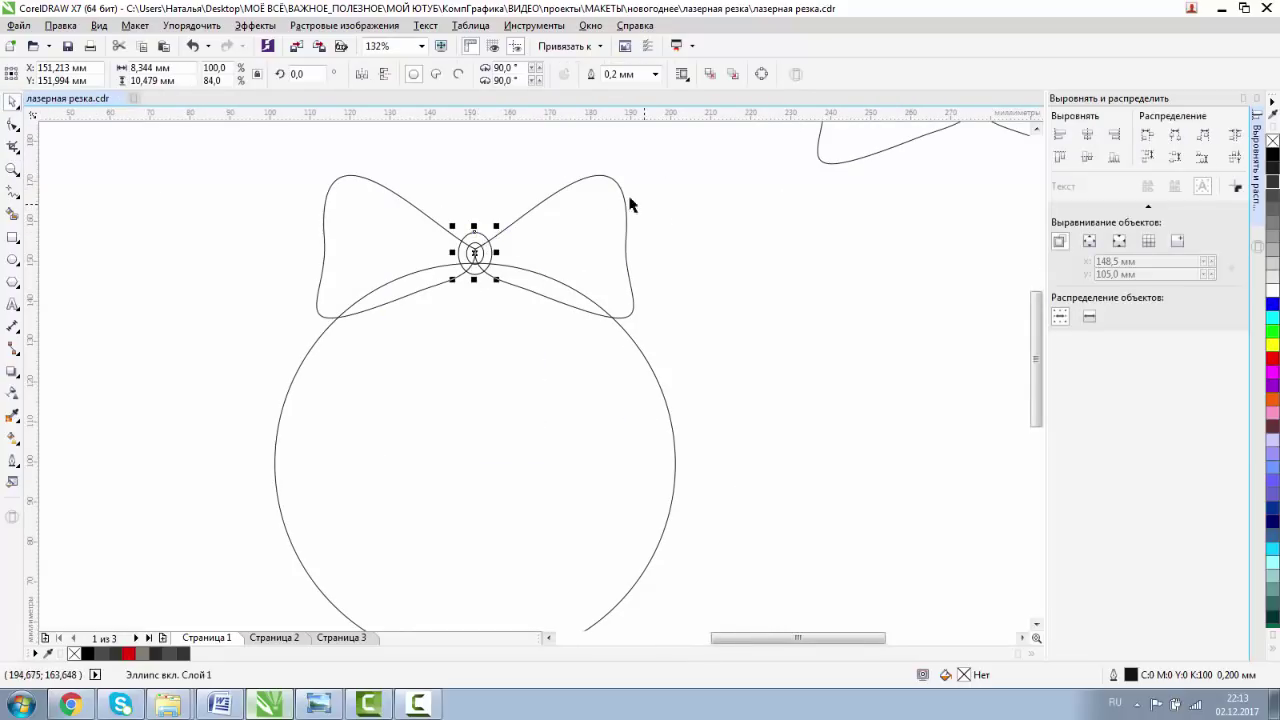
{"action": "left_click", "coordinate": [597, 202], "text": "shift"}
{"action": "left_click", "coordinate": [500, 514], "text": "shift"}
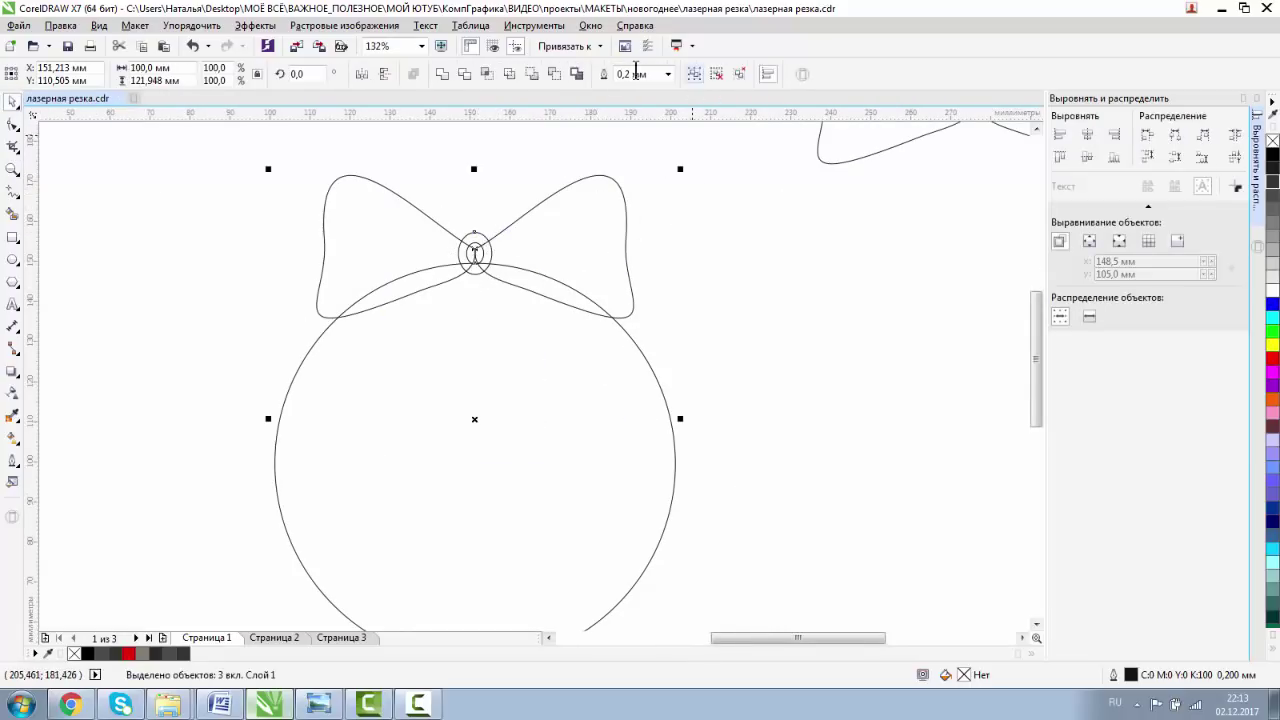
{"action": "left_click", "coordinate": [442, 74]}
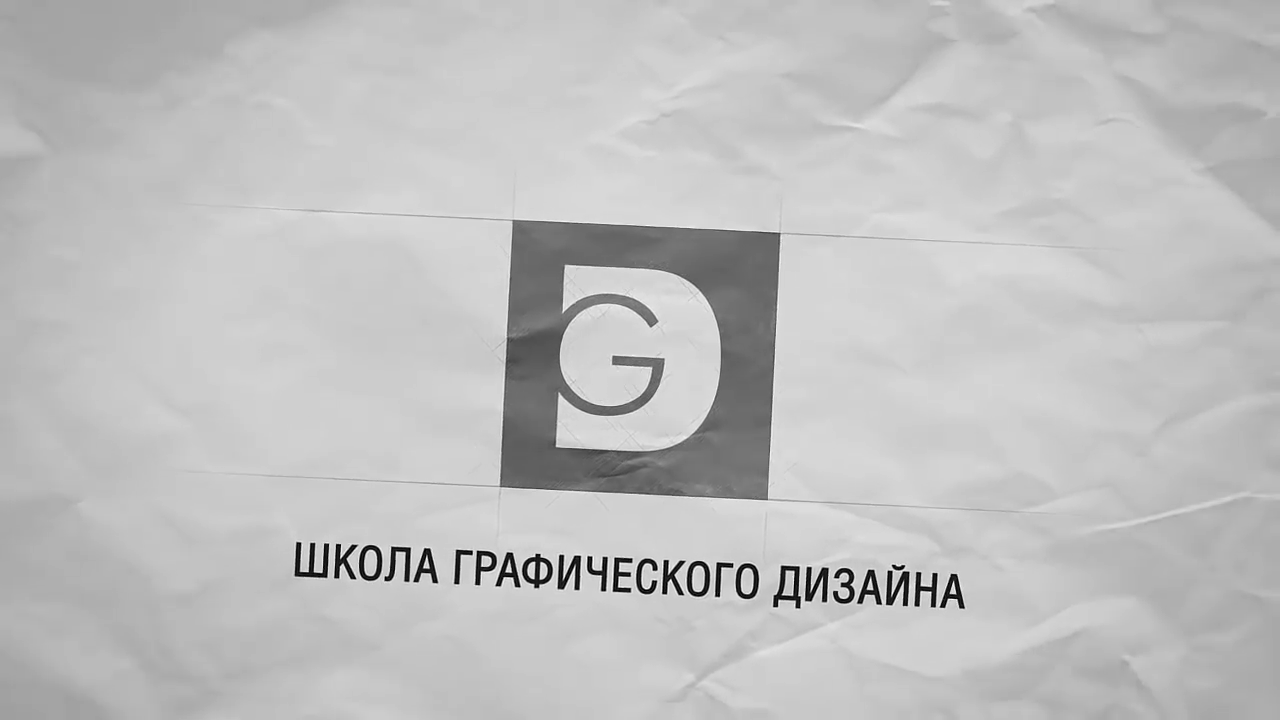
Draw a horizontal rectangle about 116.5 × 30 mm across the middle of the ball, extending past both sides.
{"action": "key", "text": "F6"}
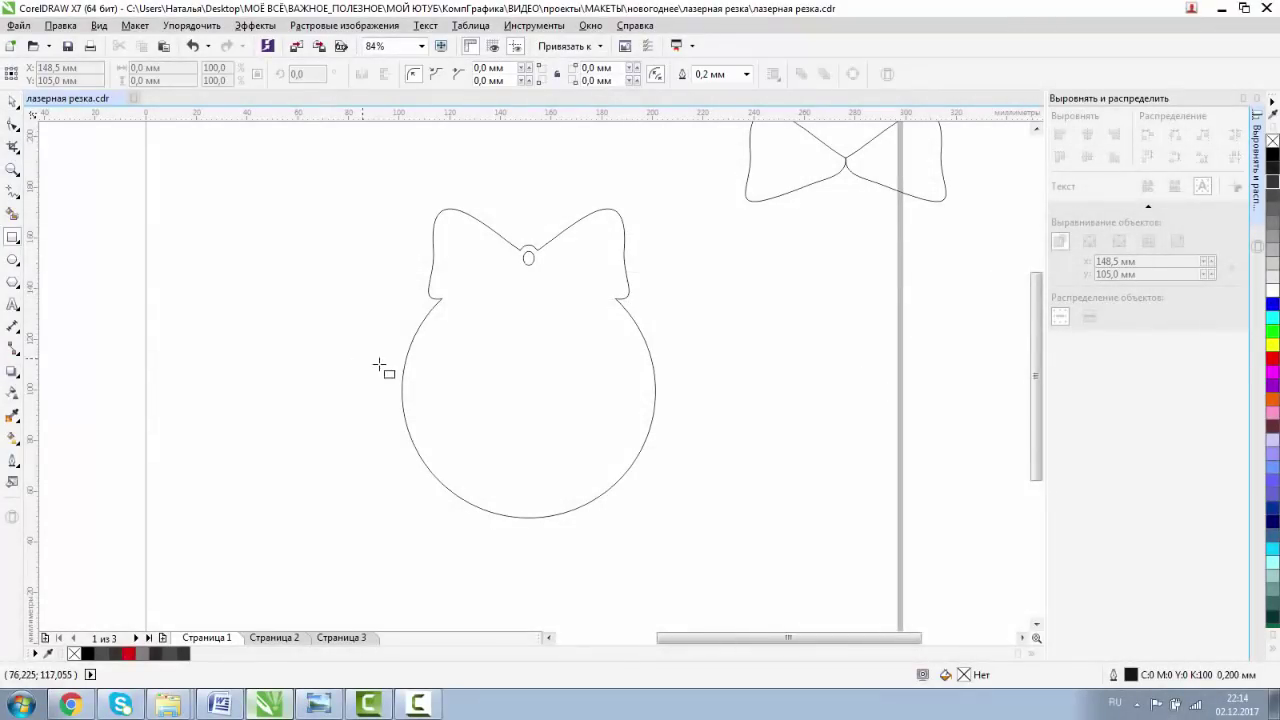
{"action": "left_click_drag", "start_coordinate": [378, 362], "coordinate": [674, 440]}
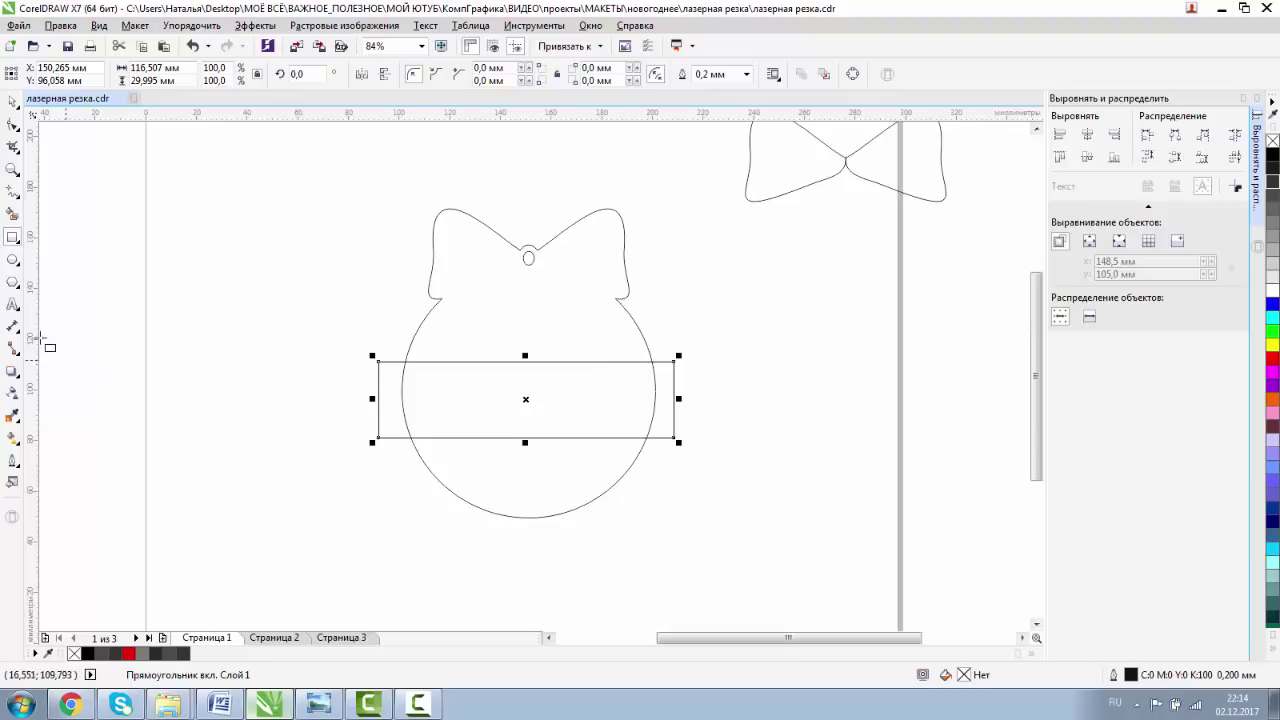
Add the artistic text "С Новым Годом" in 24 pt Arial beside the ornament and move it right and slightly up.
{"action": "left_click", "coordinate": [13, 170]}
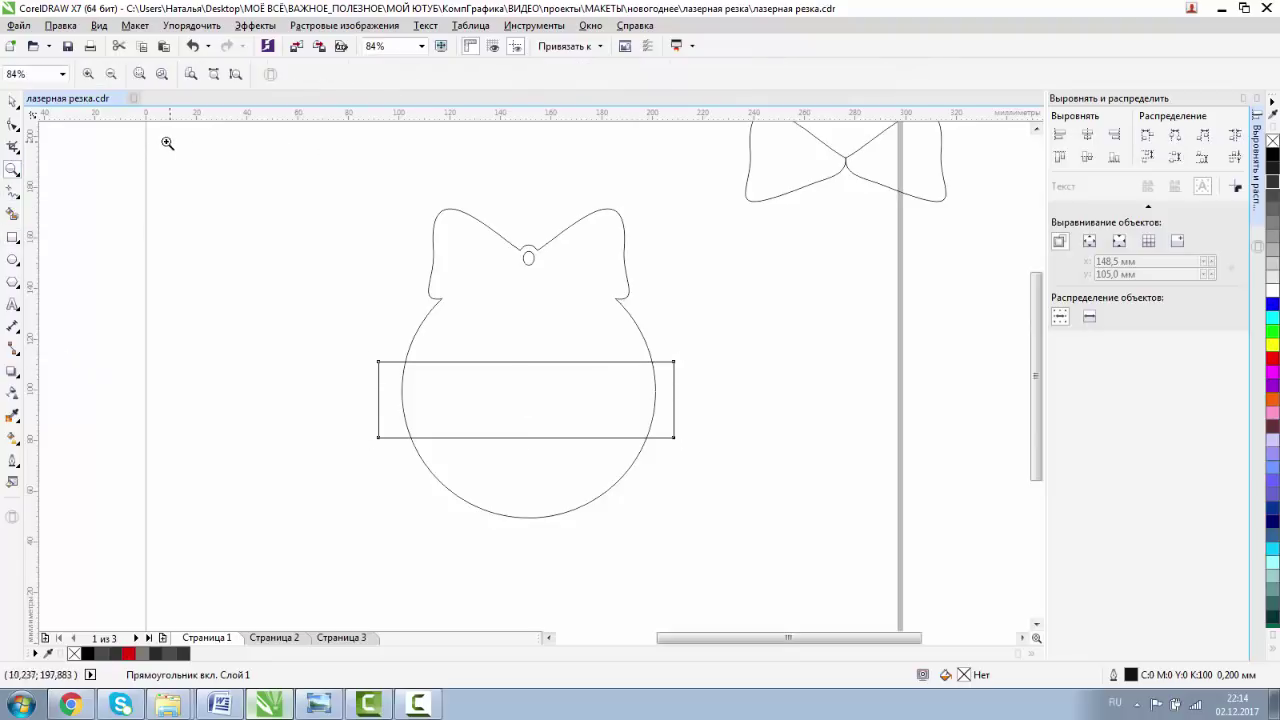
{"action": "left_click_drag", "start_coordinate": [160, 132], "coordinate": [517, 323]}
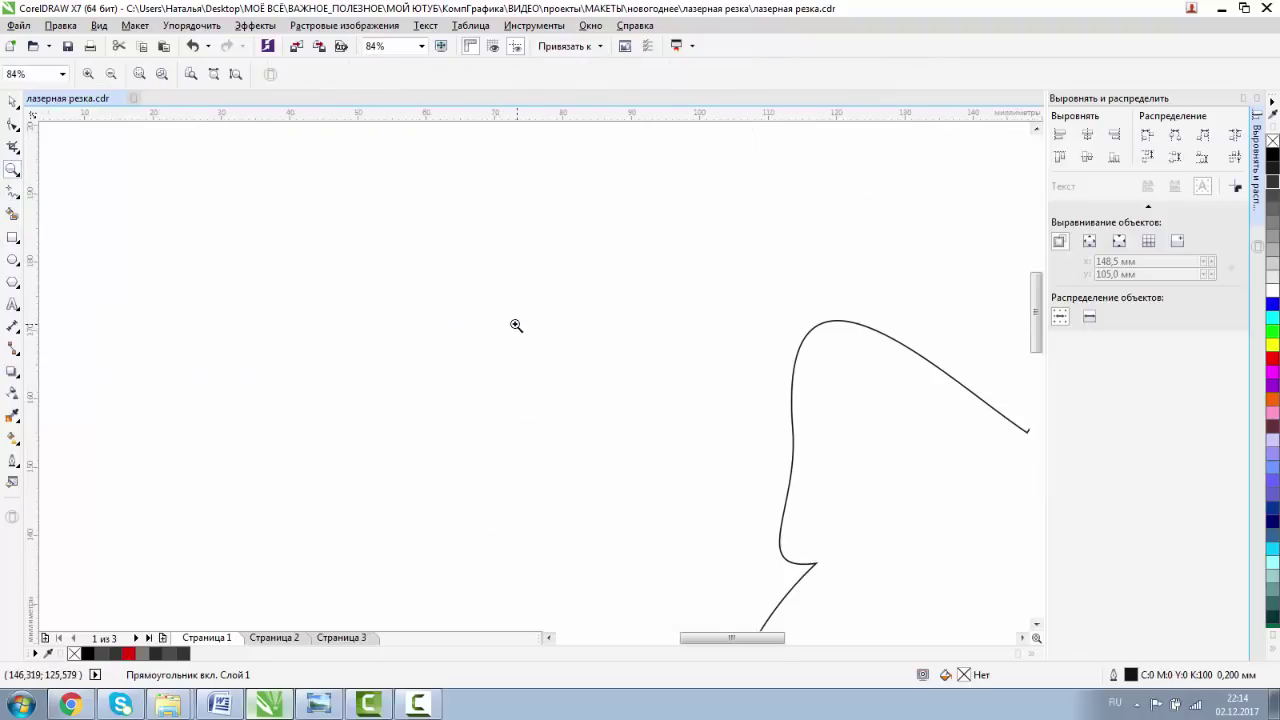
{"action": "left_click", "coordinate": [13, 102]}
{"action": "left_click", "coordinate": [13, 304]}
{"action": "left_click", "coordinate": [203, 273]}
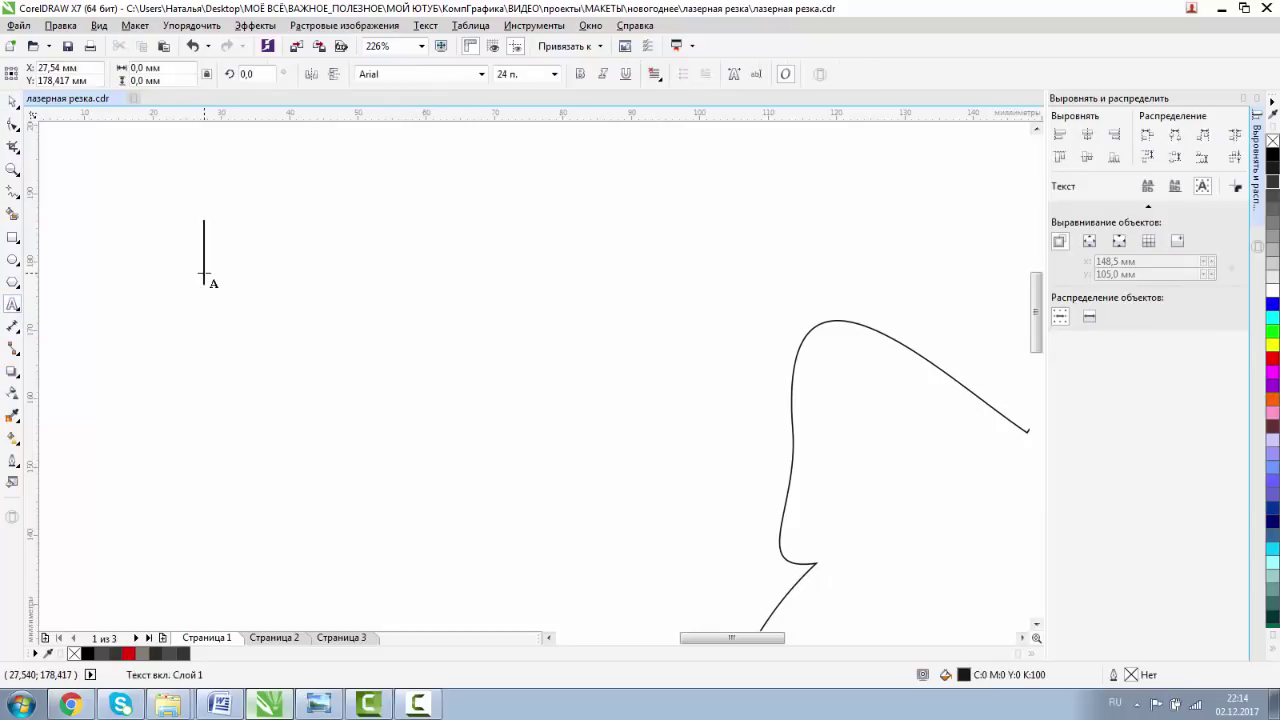
{"action": "type", "text": "С Новым"}
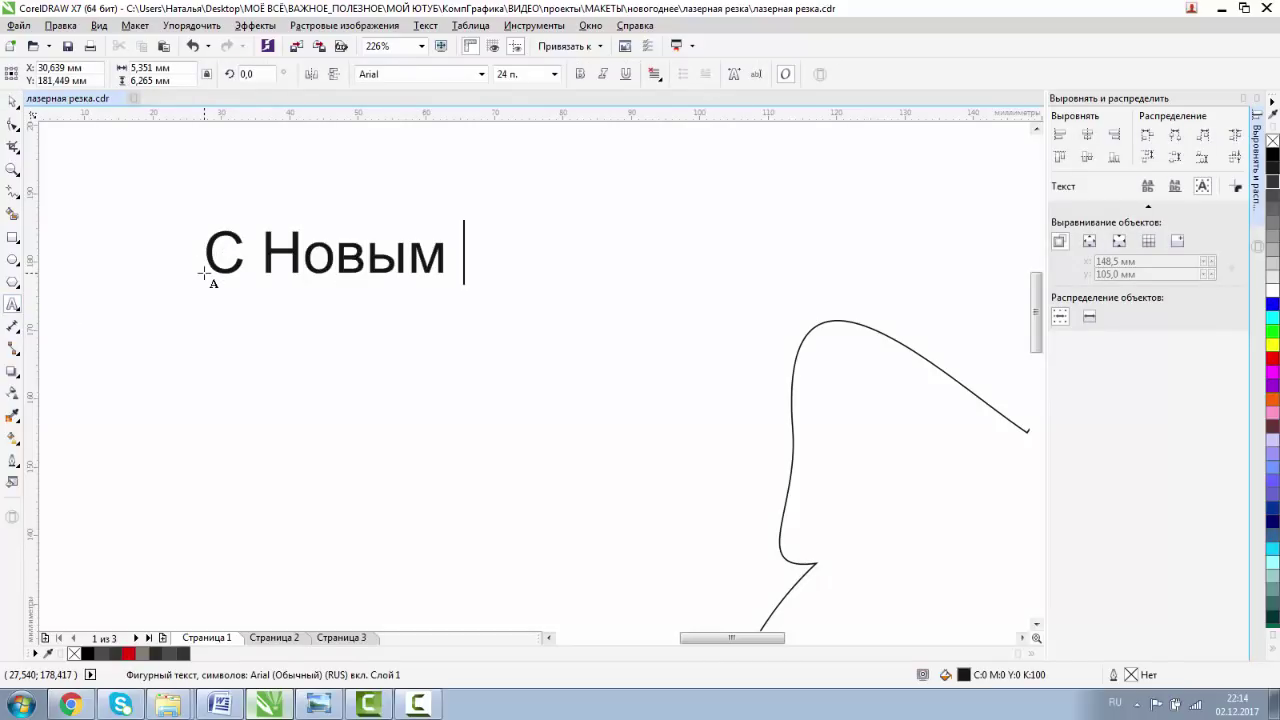
{"action": "type", "text": " Годом"}
{"action": "key", "text": "Escape"}
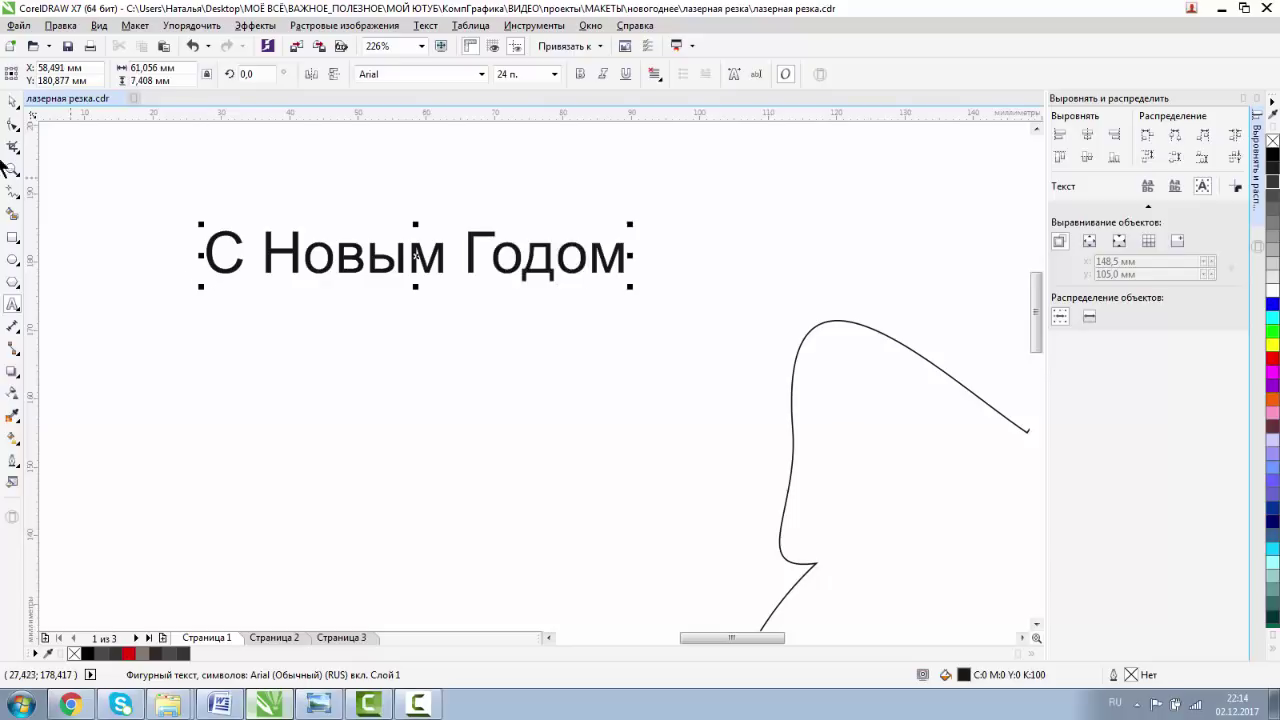
{"action": "left_click", "coordinate": [13, 101]}
{"action": "left_click_drag", "start_coordinate": [284, 252], "coordinate": [528, 213]}
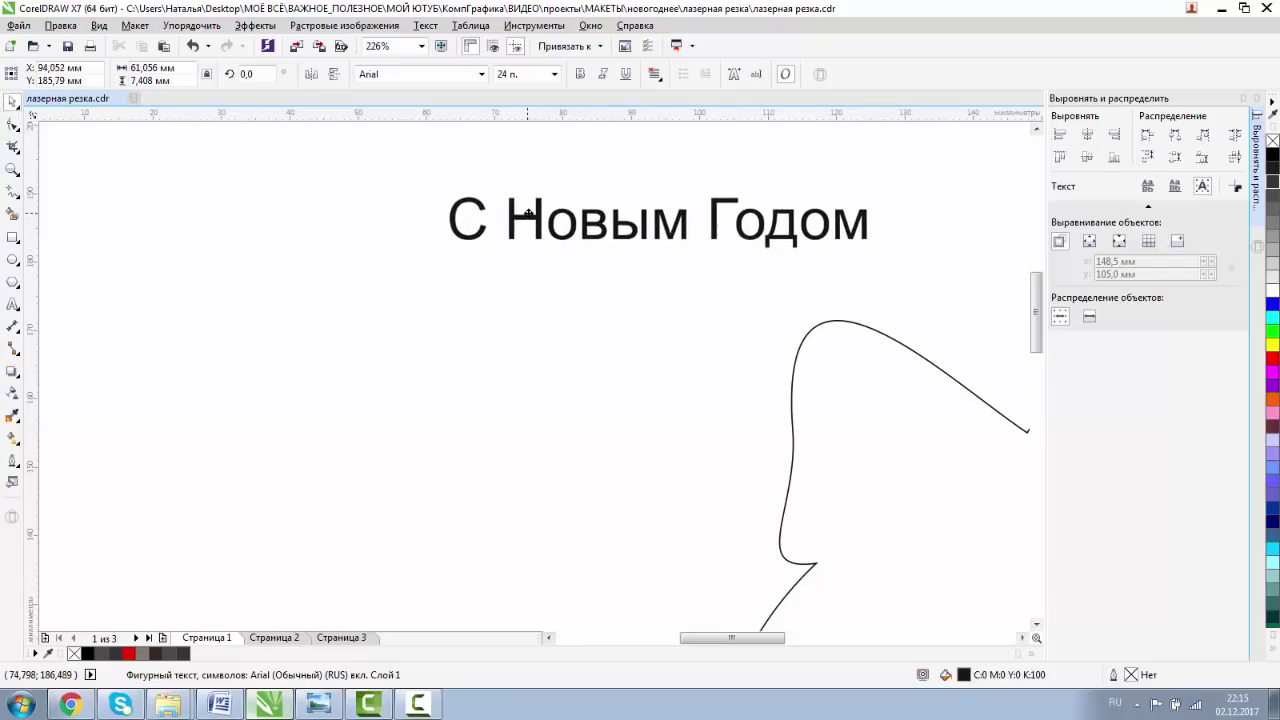
Change the font of the "С Новым Годом" inscription to Lobster.
{"action": "left_click", "coordinate": [13, 168]}
{"action": "left_click_drag", "start_coordinate": [430, 157], "coordinate": [857, 290]}
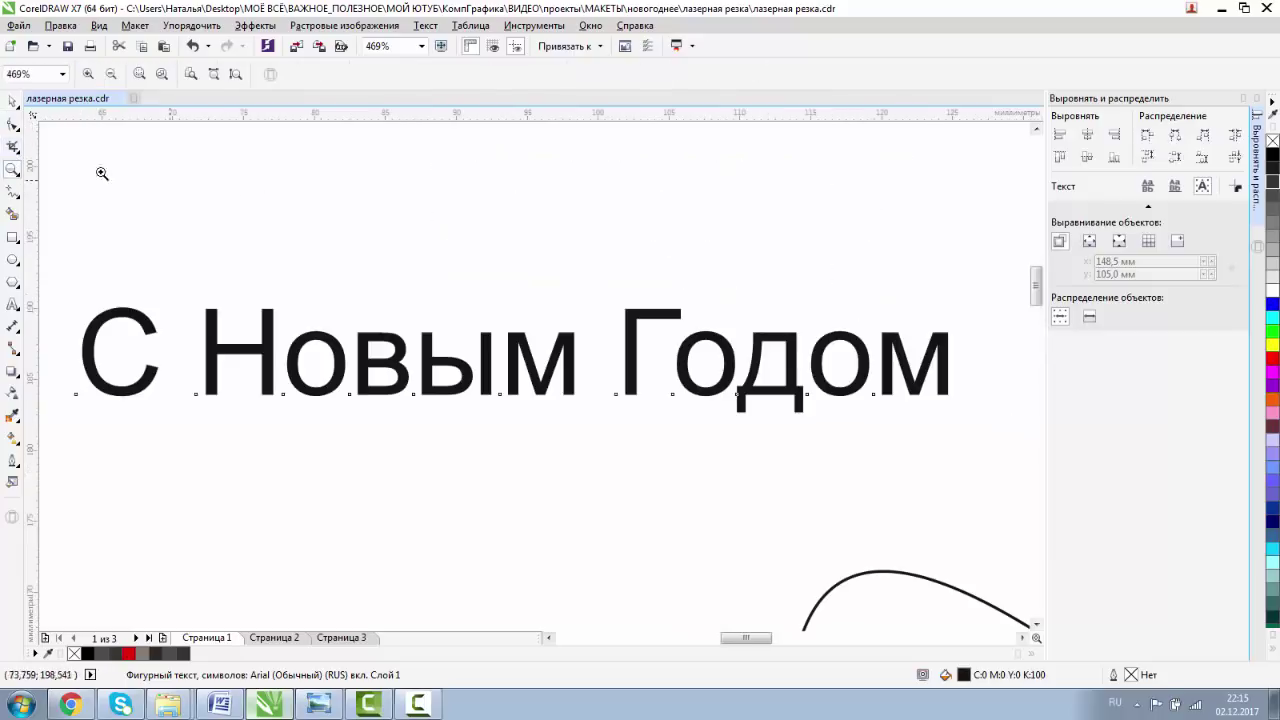
{"action": "left_click", "coordinate": [13, 101]}
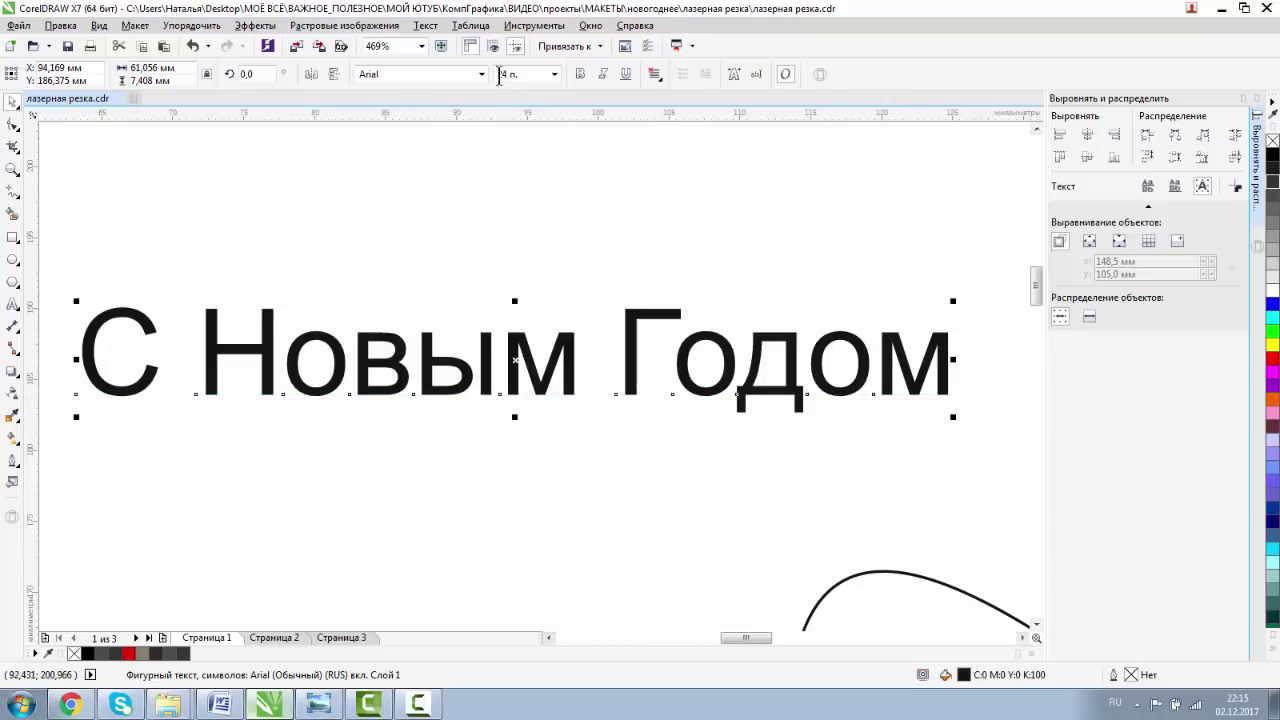
{"action": "left_click", "coordinate": [483, 76]}
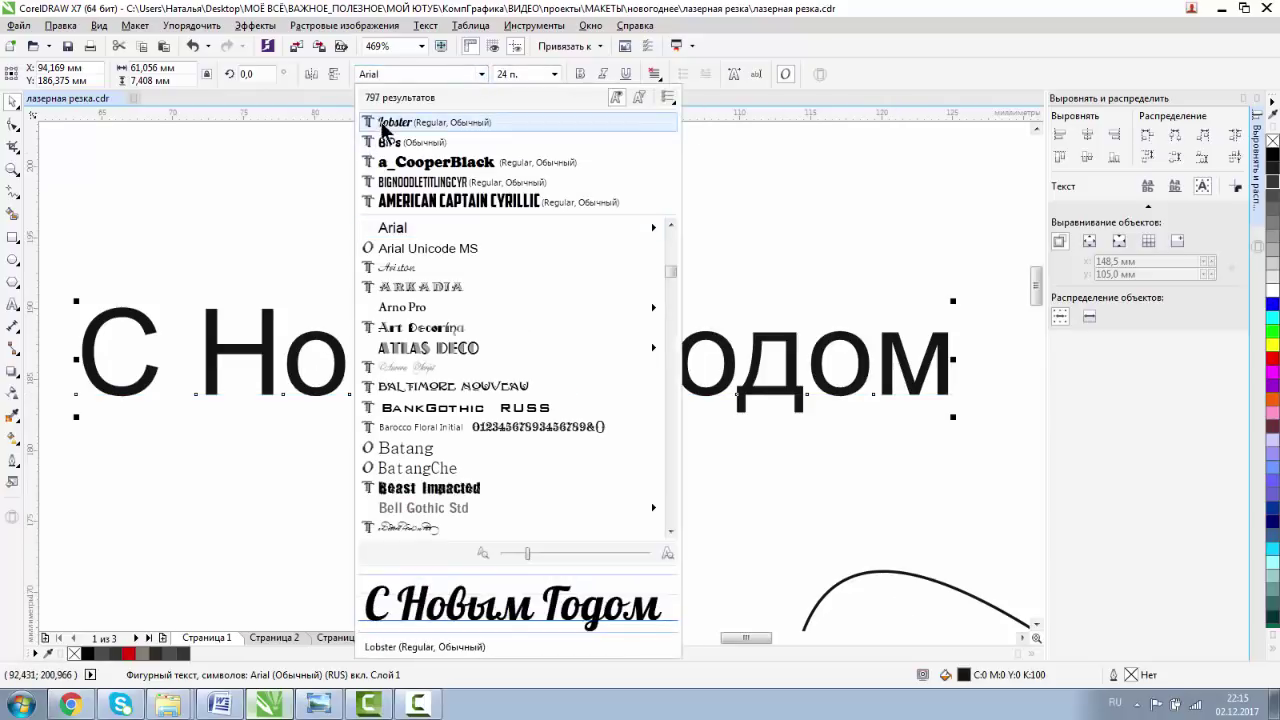
{"action": "left_click", "coordinate": [384, 123]}
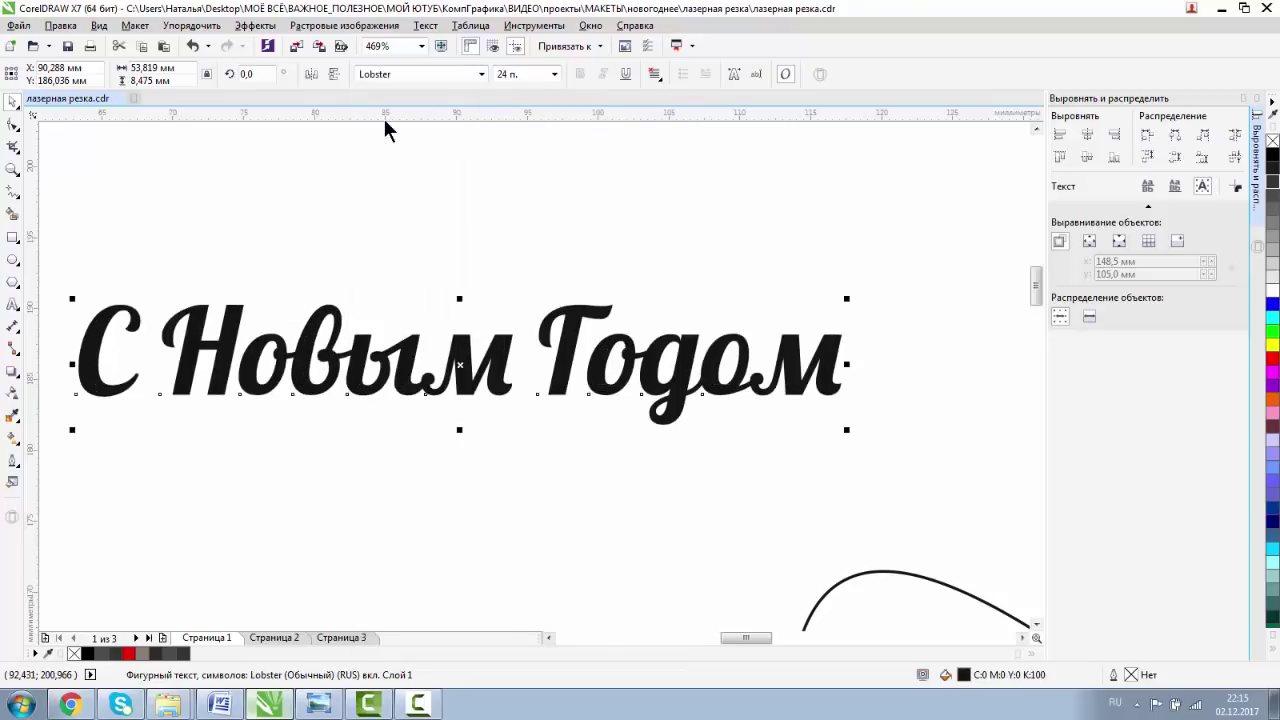
Examine the overlapping joins between the inscription's letters in wireframe view, and restore the filled view.
{"action": "left_click", "coordinate": [99, 26]}
{"action": "left_click", "coordinate": [119, 64]}
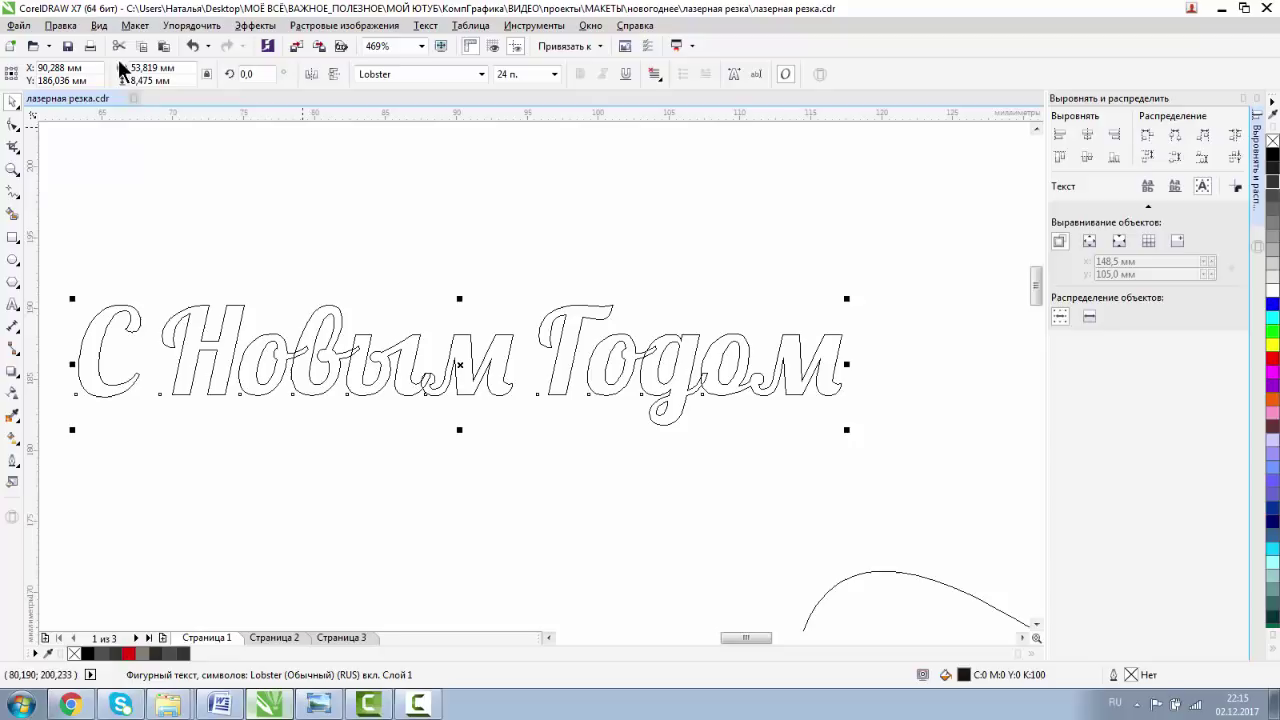
{"action": "left_click", "coordinate": [13, 169]}
{"action": "left_click_drag", "start_coordinate": [243, 328], "coordinate": [386, 418]}
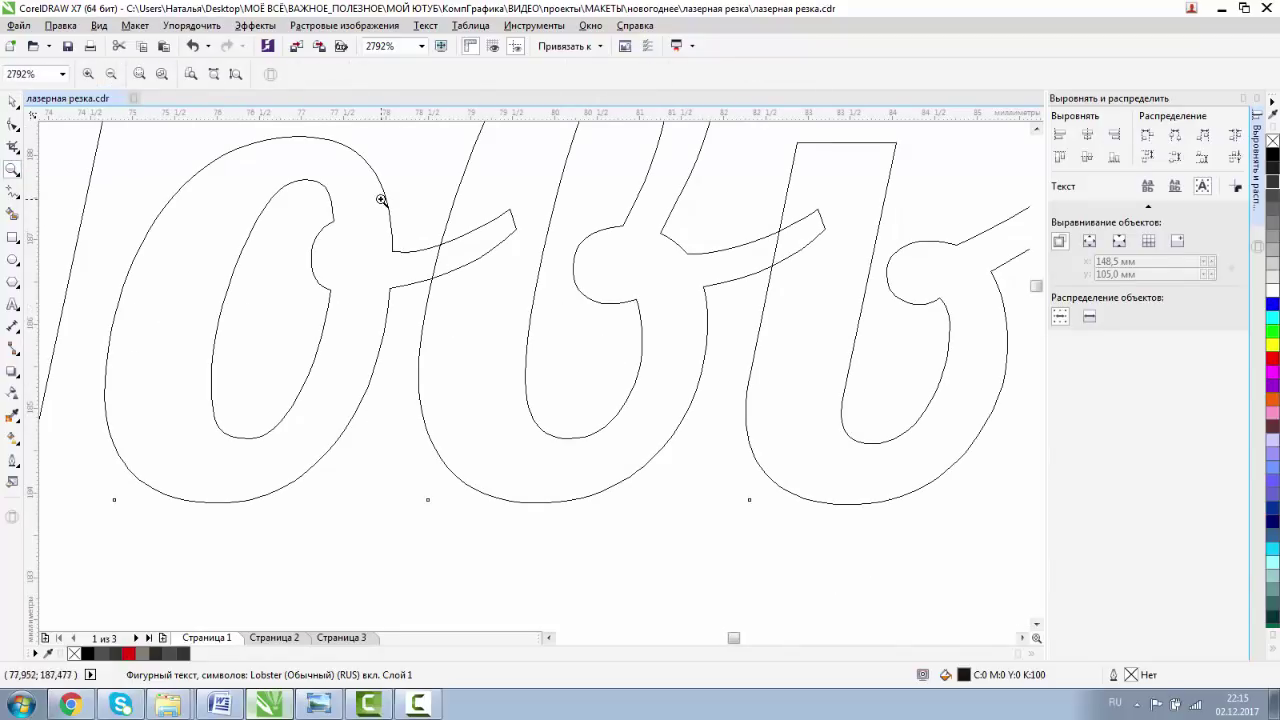
{"action": "left_click_drag", "start_coordinate": [381, 199], "coordinate": [518, 358]}
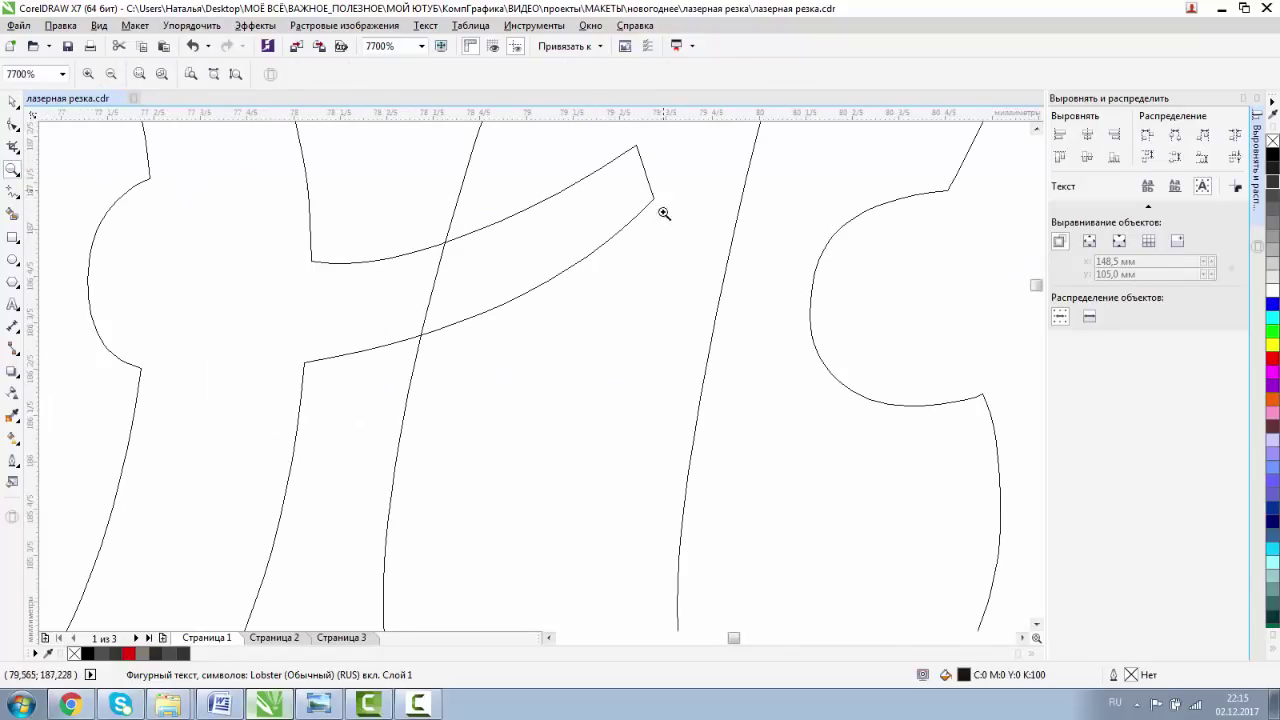
{"action": "left_click", "coordinate": [113, 75]}
{"action": "left_click", "coordinate": [111, 75]}
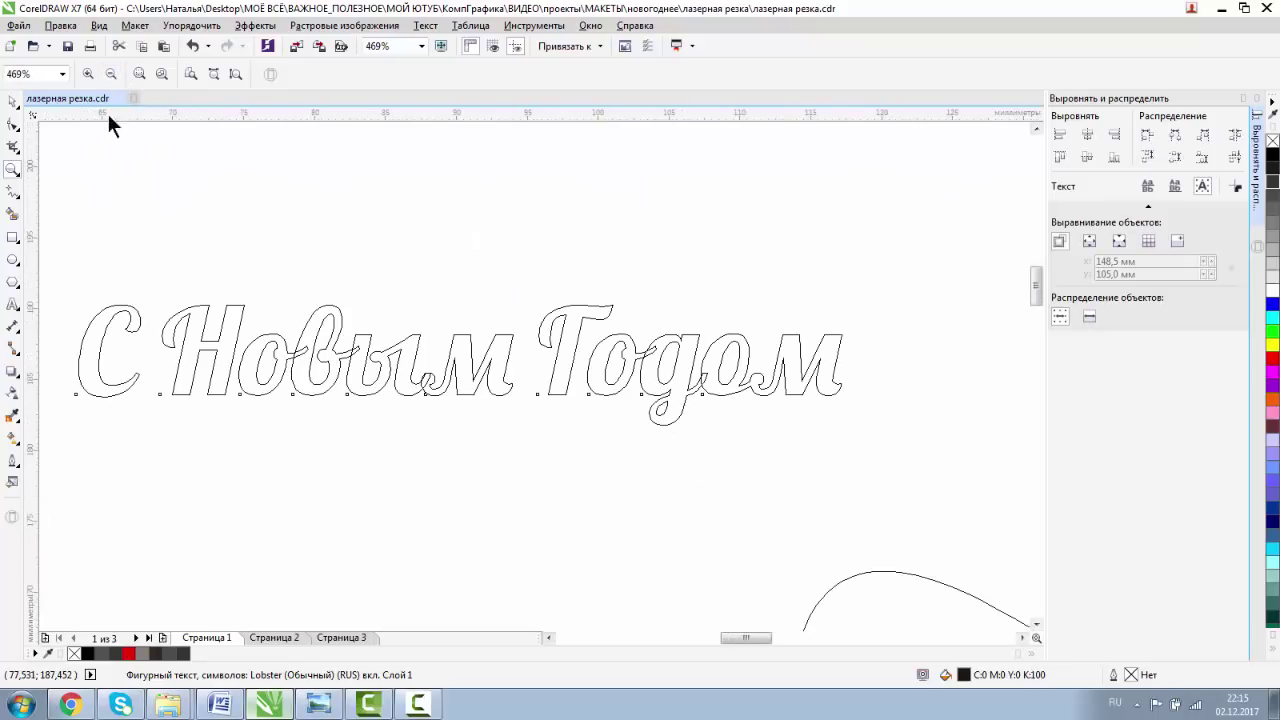
{"action": "left_click_drag", "start_coordinate": [615, 343], "coordinate": [681, 383]}
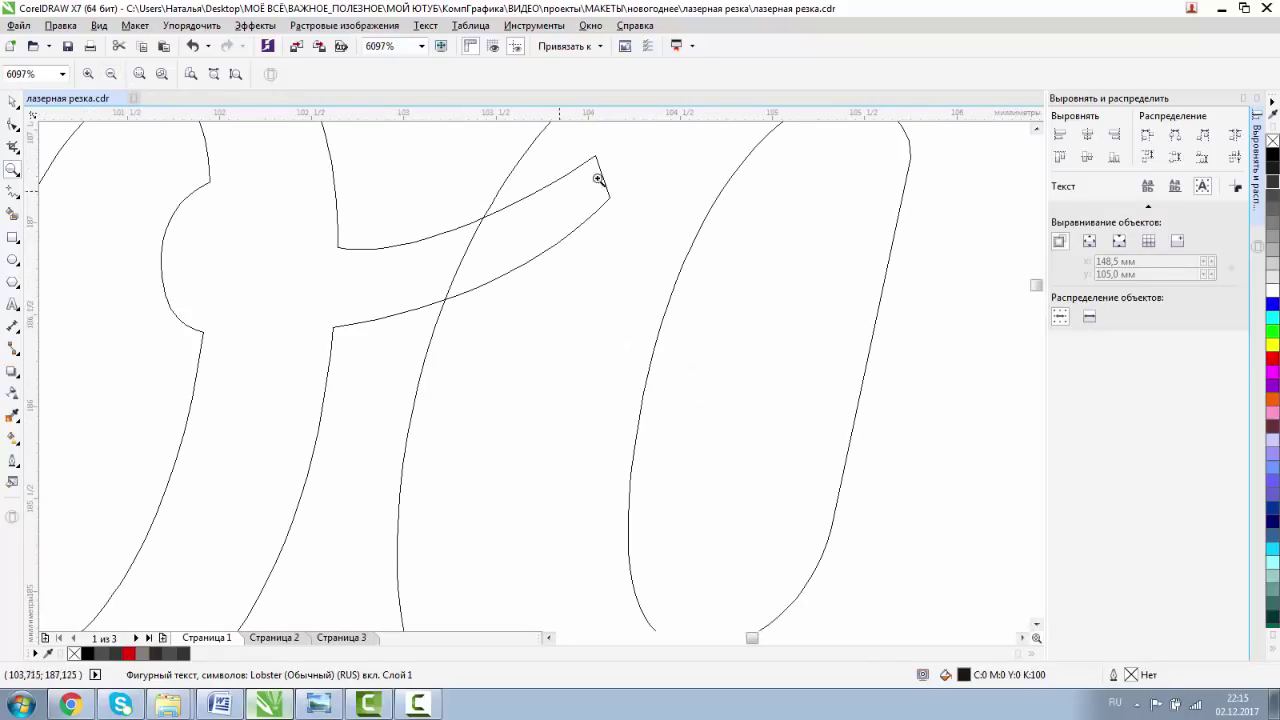
{"action": "left_click", "coordinate": [111, 72]}
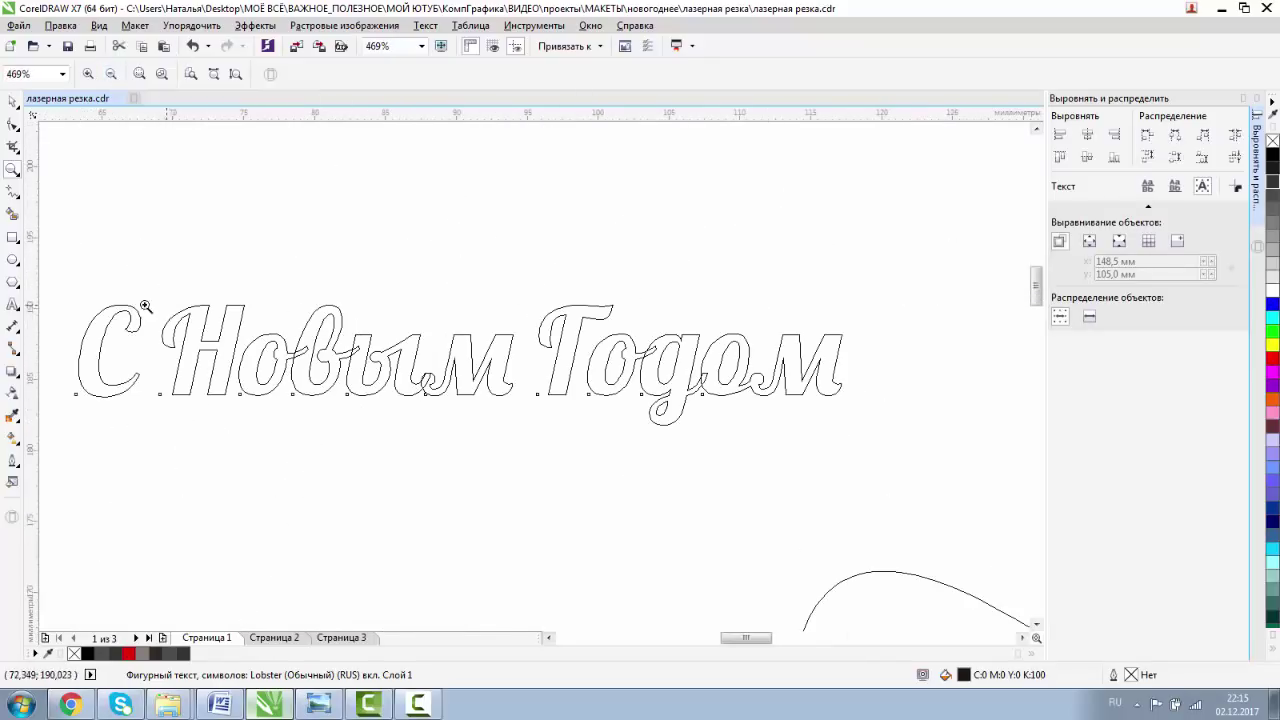
{"action": "left_click_drag", "start_coordinate": [63, 276], "coordinate": [880, 468]}
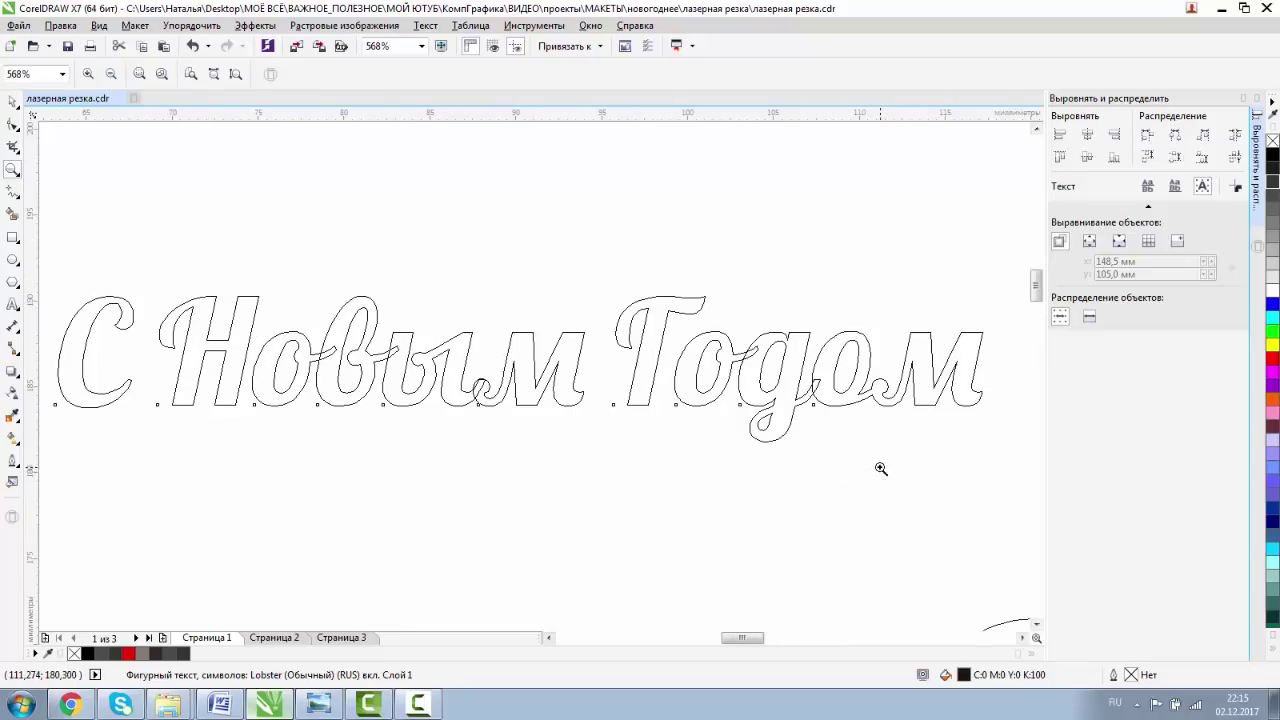
{"action": "left_click", "coordinate": [99, 25]}
{"action": "left_click", "coordinate": [130, 112]}
Convert the "С Новым Годом" text to curves and break it apart into separate contours.
{"action": "key", "text": "space"}
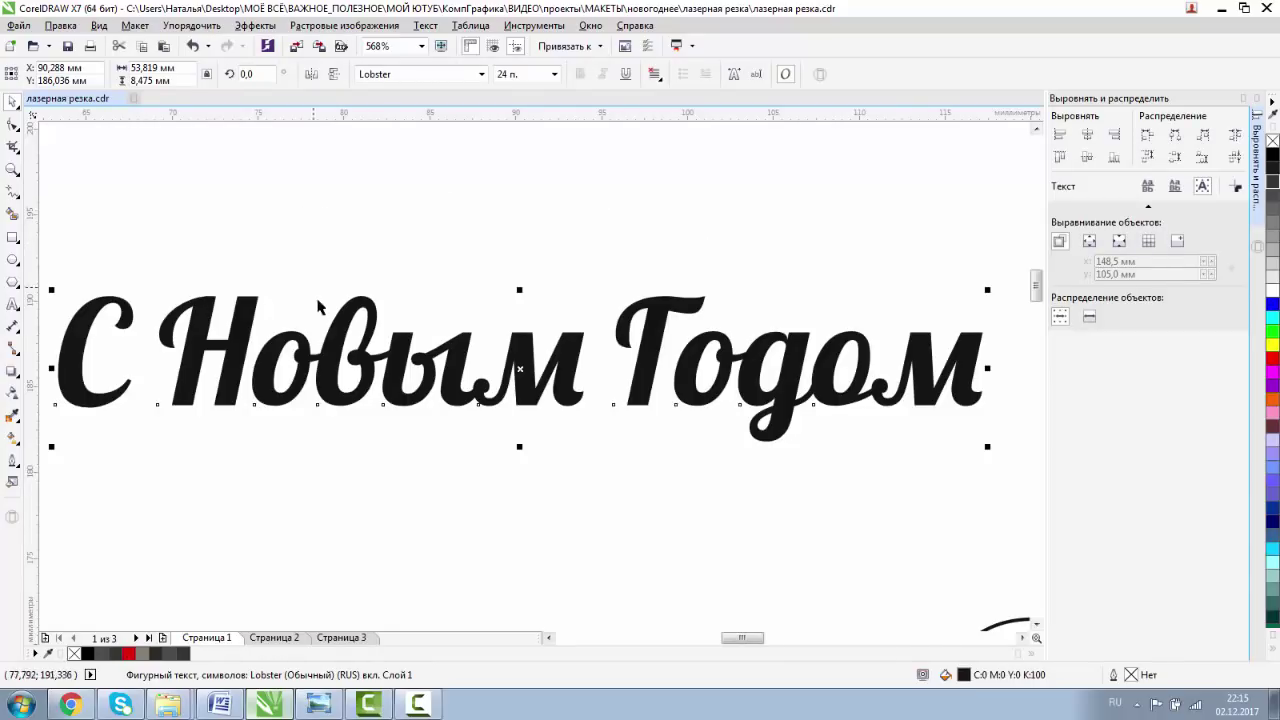
{"action": "right_click", "coordinate": [345, 321]}
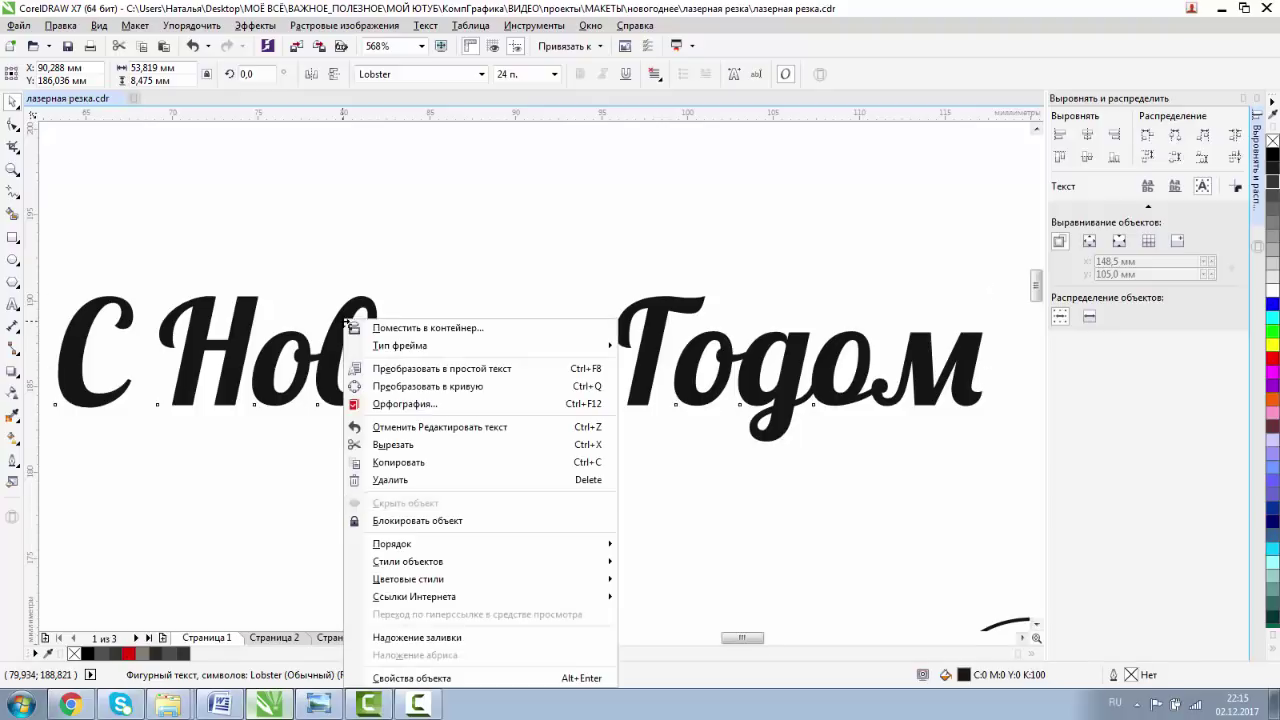
{"action": "left_click", "coordinate": [411, 388]}
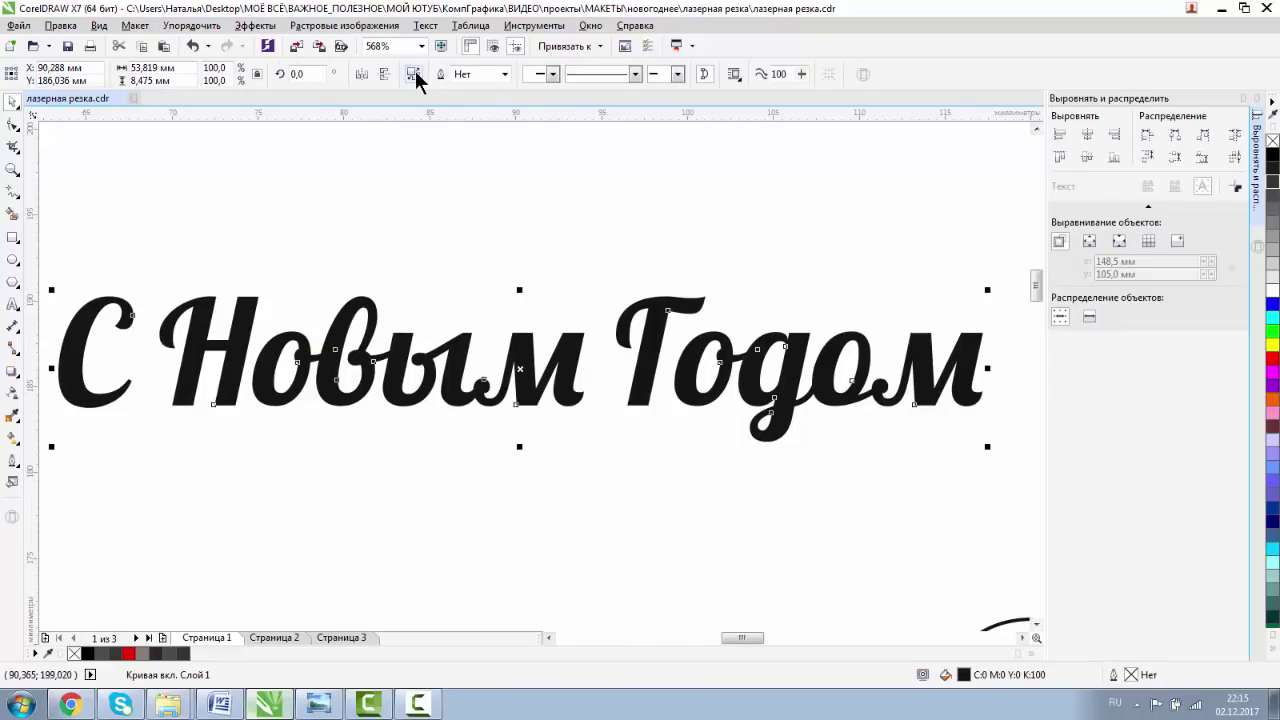
{"action": "left_click", "coordinate": [413, 75]}
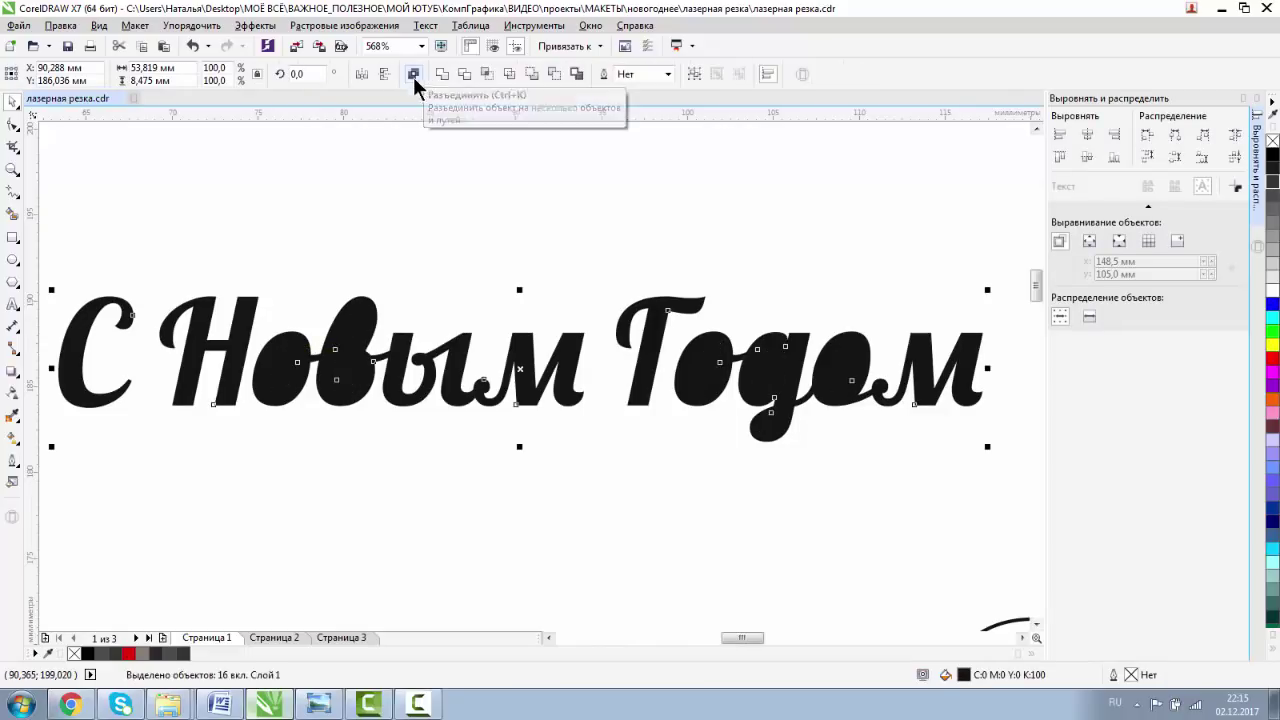
{"action": "key", "text": "Escape"}
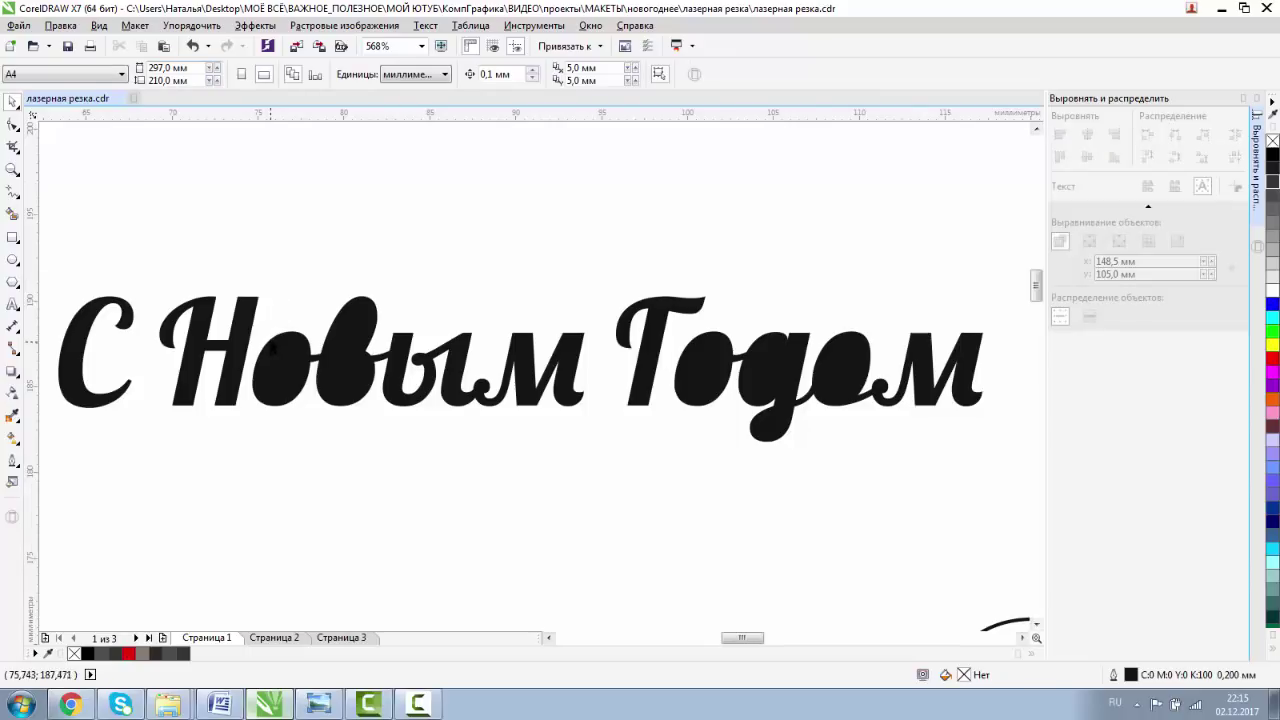
Fill the outer contour of the "о" in "Новым" with cyan and send it behind its inner contour.
{"action": "left_click", "coordinate": [278, 345]}
{"action": "left_click", "coordinate": [1272, 320]}
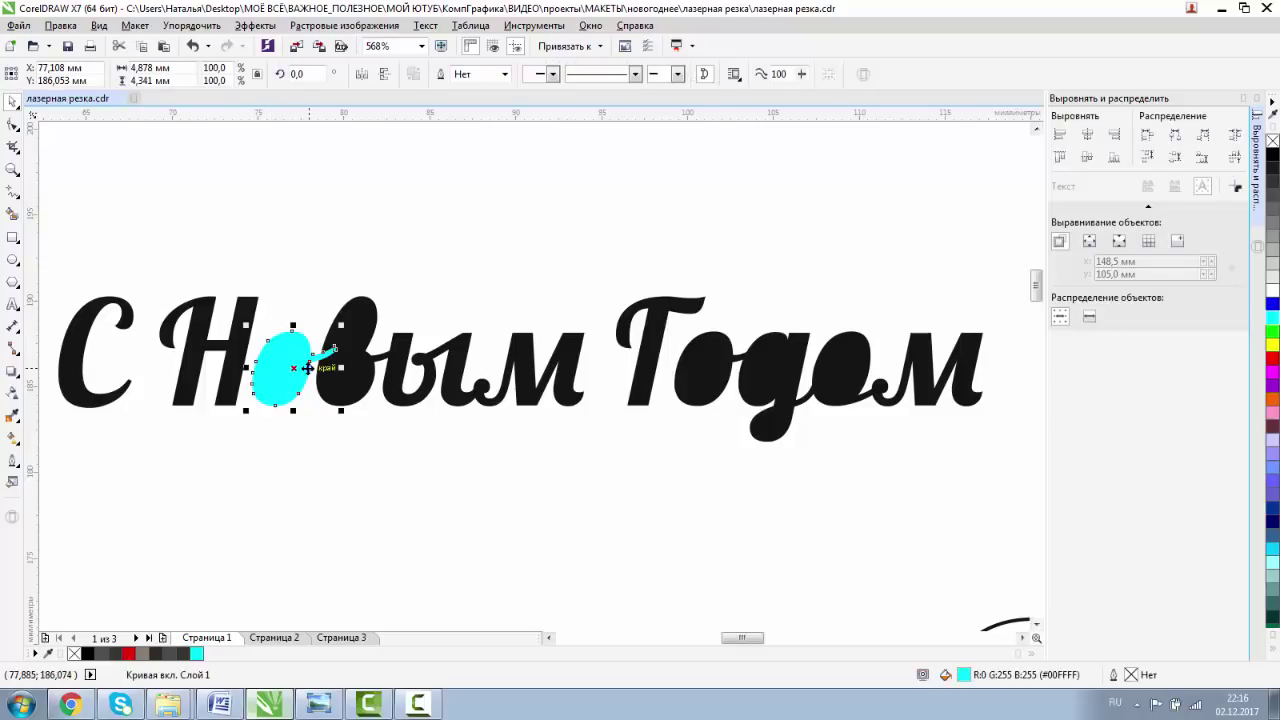
{"action": "key", "text": "shift+Page_Down"}
{"action": "key", "text": "Escape"}
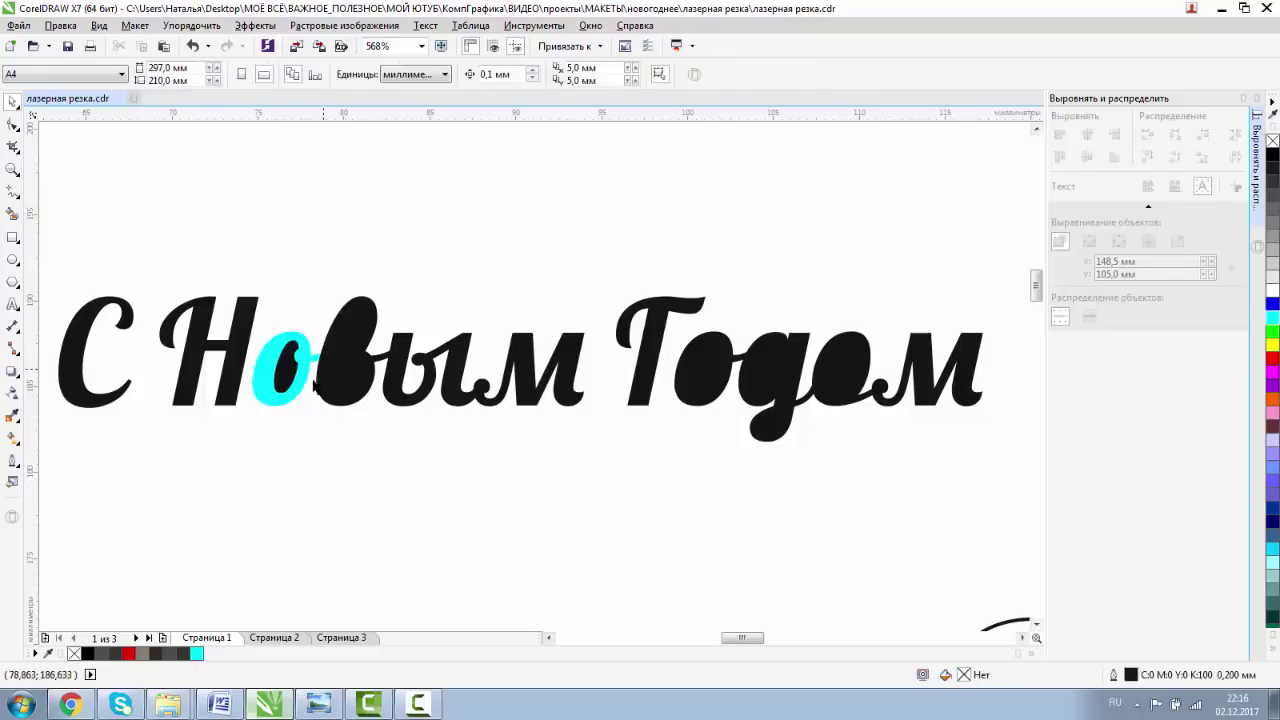
{"action": "left_click", "coordinate": [293, 378]}
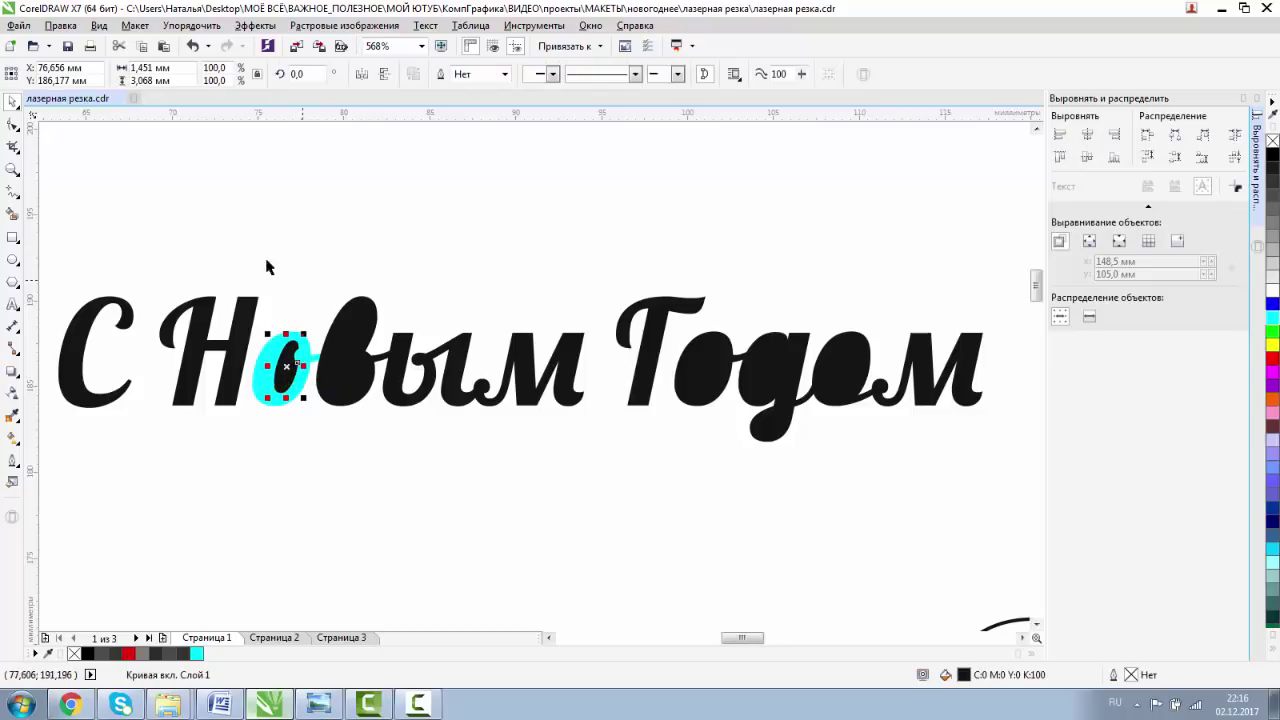
Display the word "Новым" enlarged in wireframe view.
{"action": "key", "text": "z"}
{"action": "left_click_drag", "start_coordinate": [230, 250], "coordinate": [506, 463]}
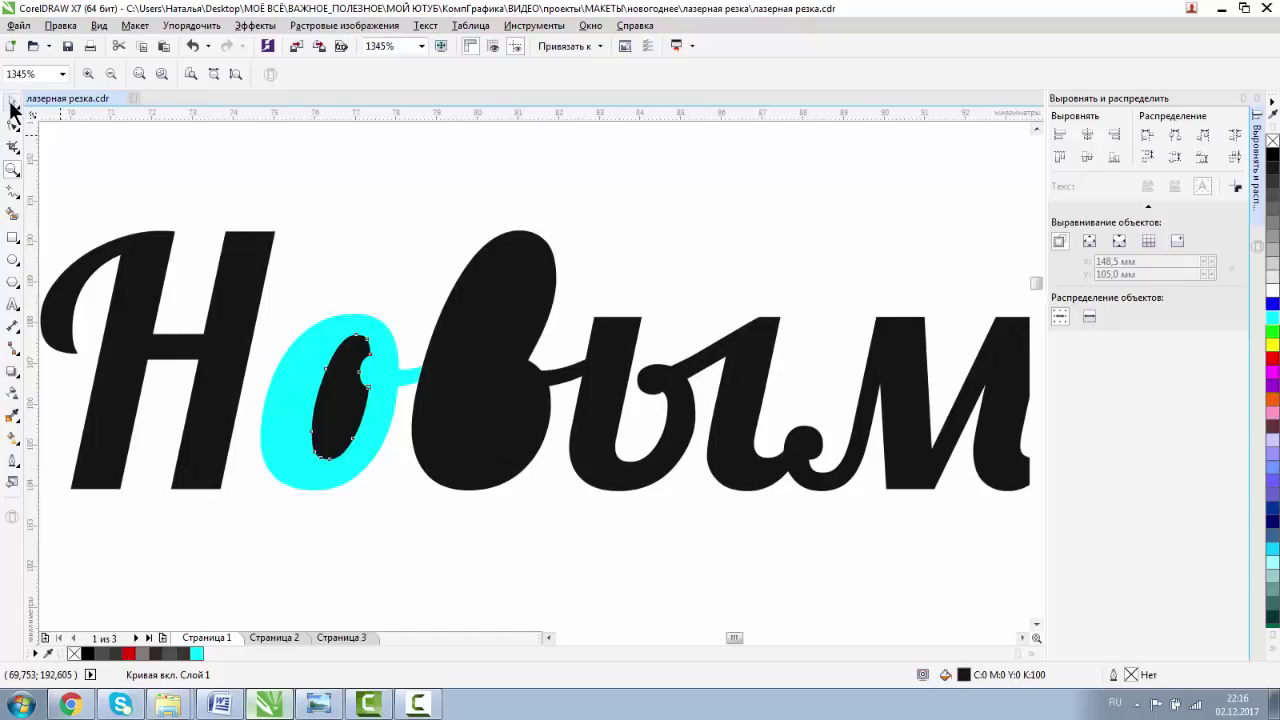
{"action": "left_click", "coordinate": [12, 108]}
{"action": "left_click", "coordinate": [99, 25]}
{"action": "left_click", "coordinate": [100, 62]}
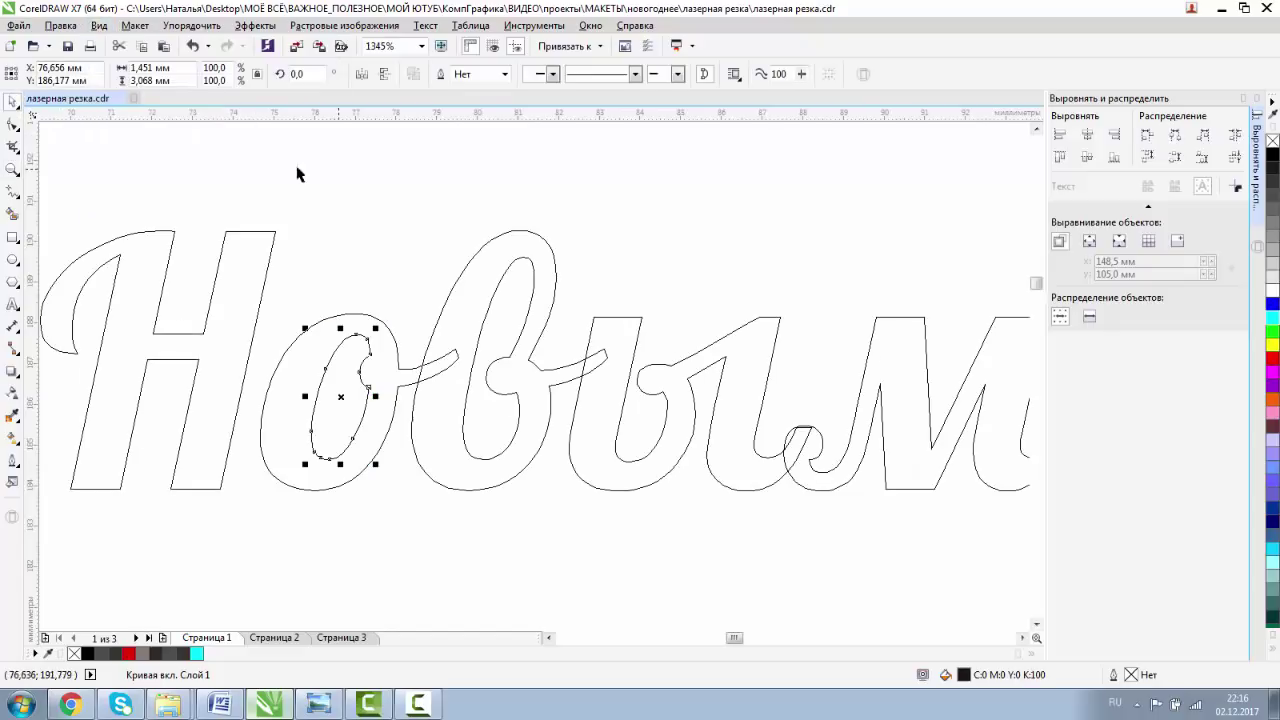
Check the outer contours of "о" and "в" and examine the overlap between "ы" and "м" in "Новым".
{"action": "key", "text": "Escape"}
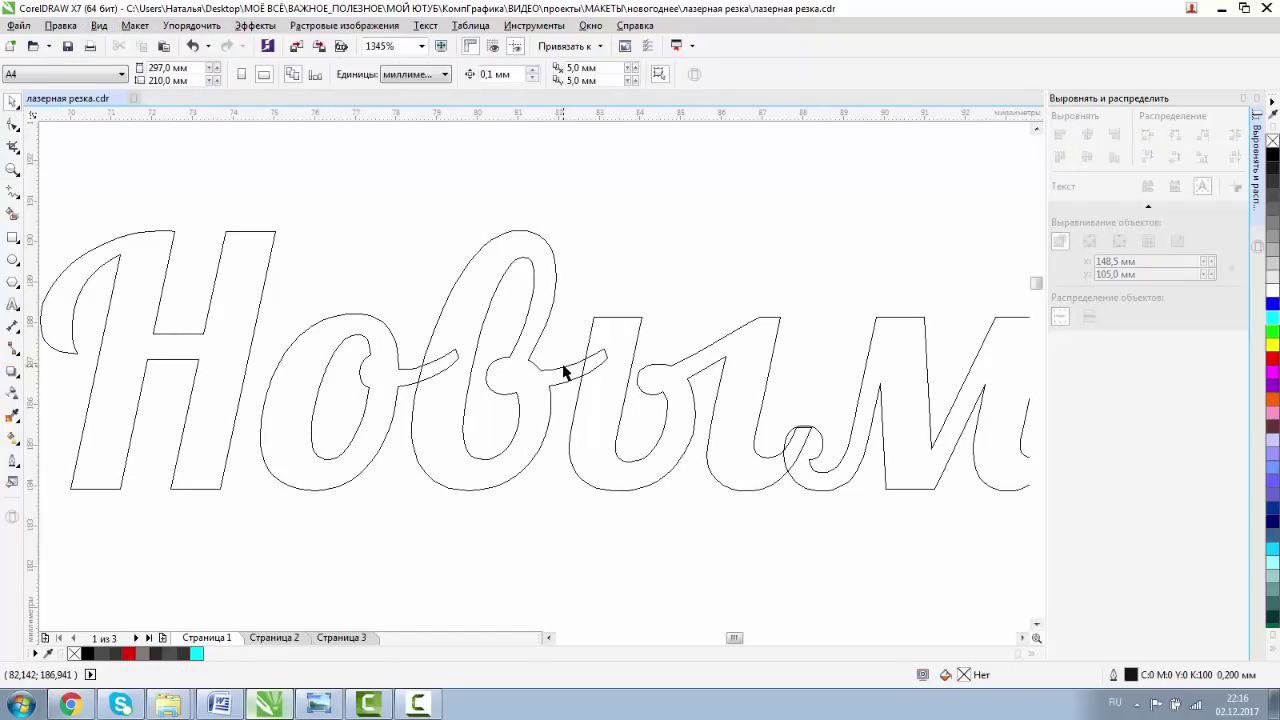
{"action": "left_click", "coordinate": [563, 372]}
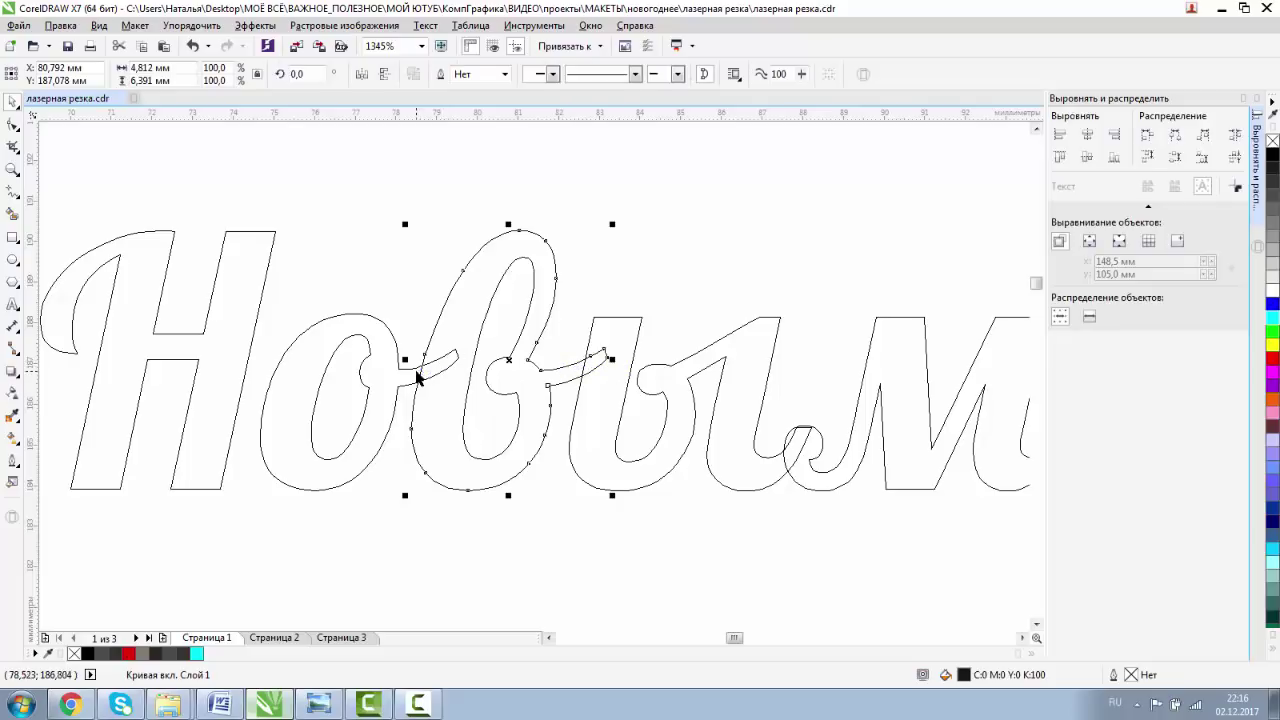
{"action": "left_click", "coordinate": [382, 325], "text": "shift"}
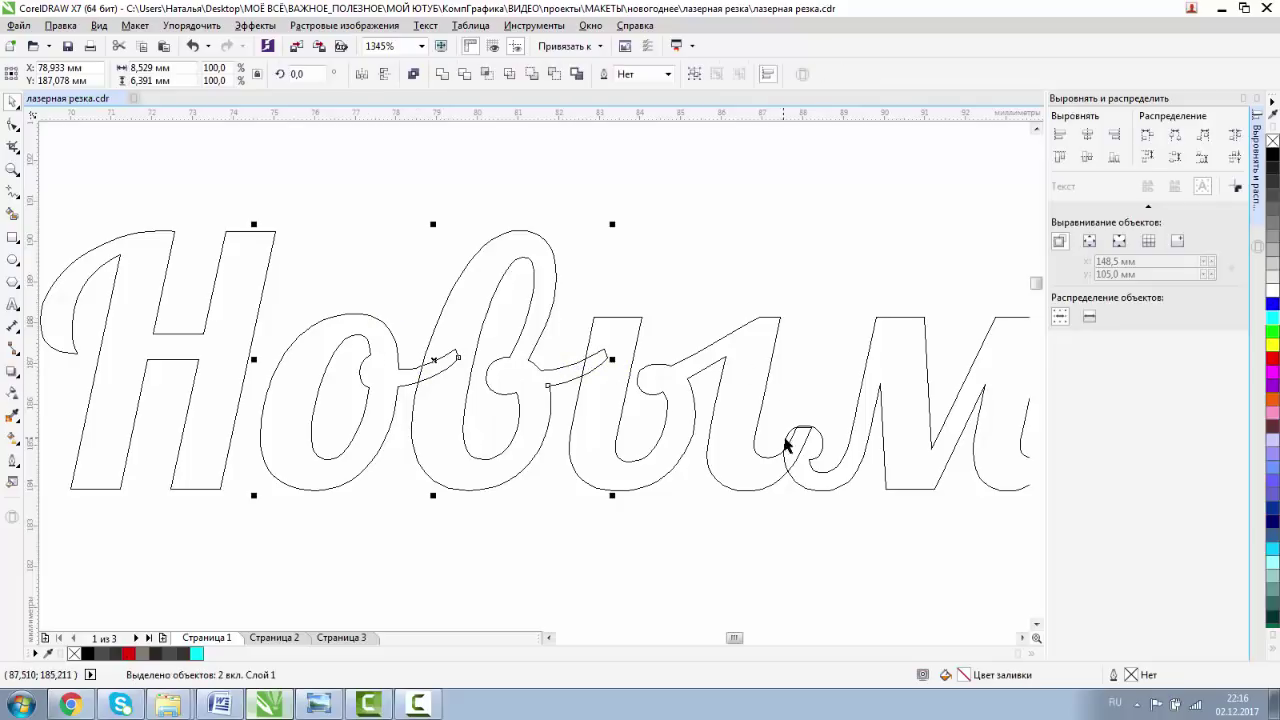
{"action": "left_click", "coordinate": [12, 170]}
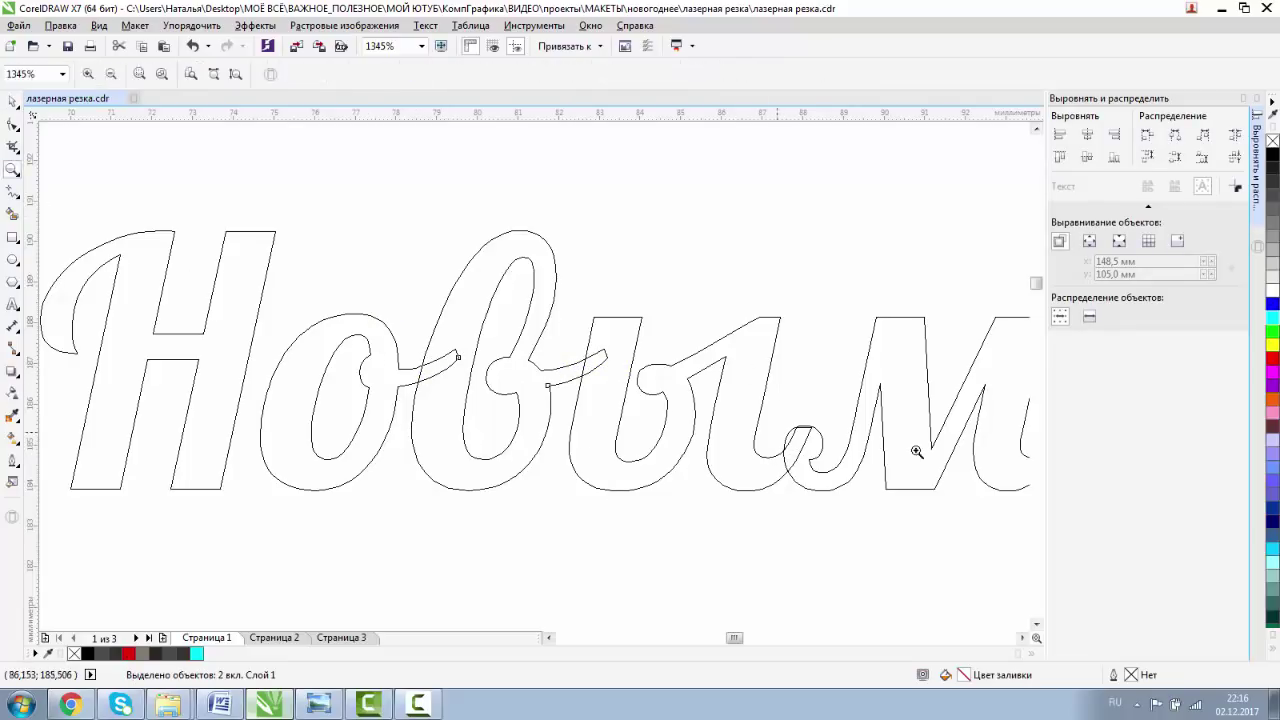
{"action": "left_click_drag", "start_coordinate": [775, 407], "coordinate": [829, 463]}
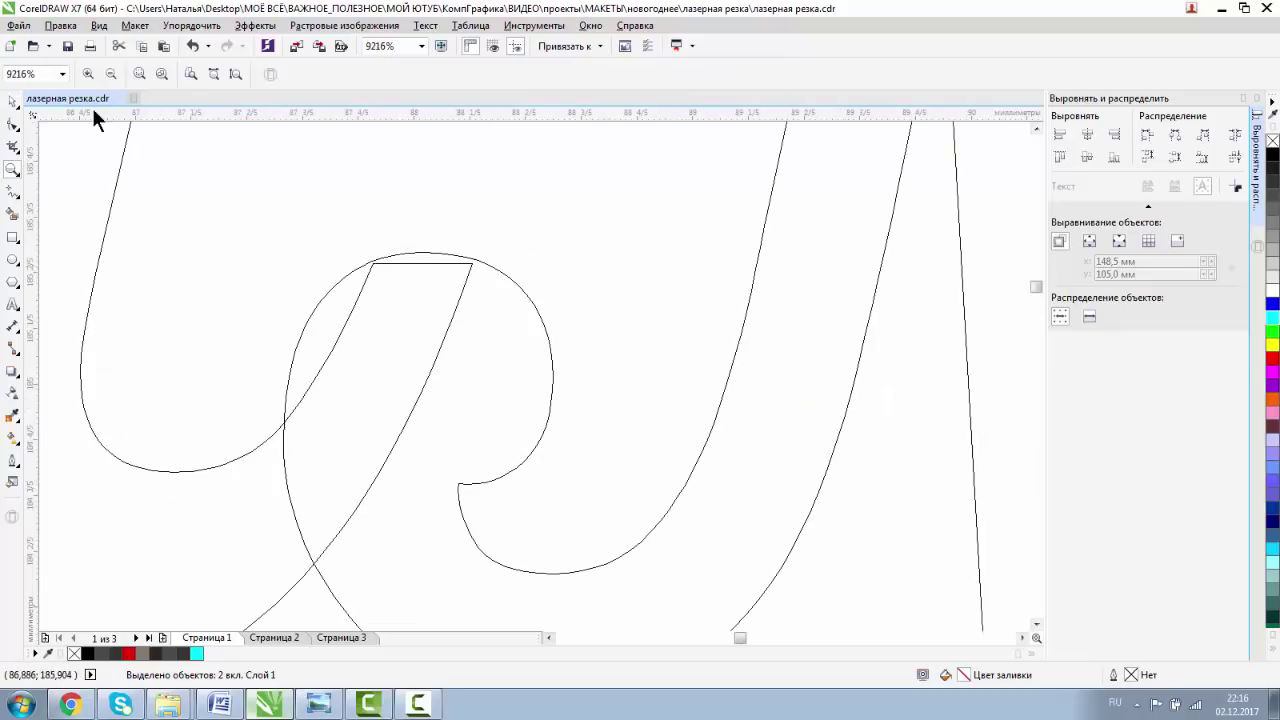
{"action": "left_click", "coordinate": [111, 74]}
{"action": "left_click", "coordinate": [111, 74]}
{"action": "left_click", "coordinate": [111, 74]}
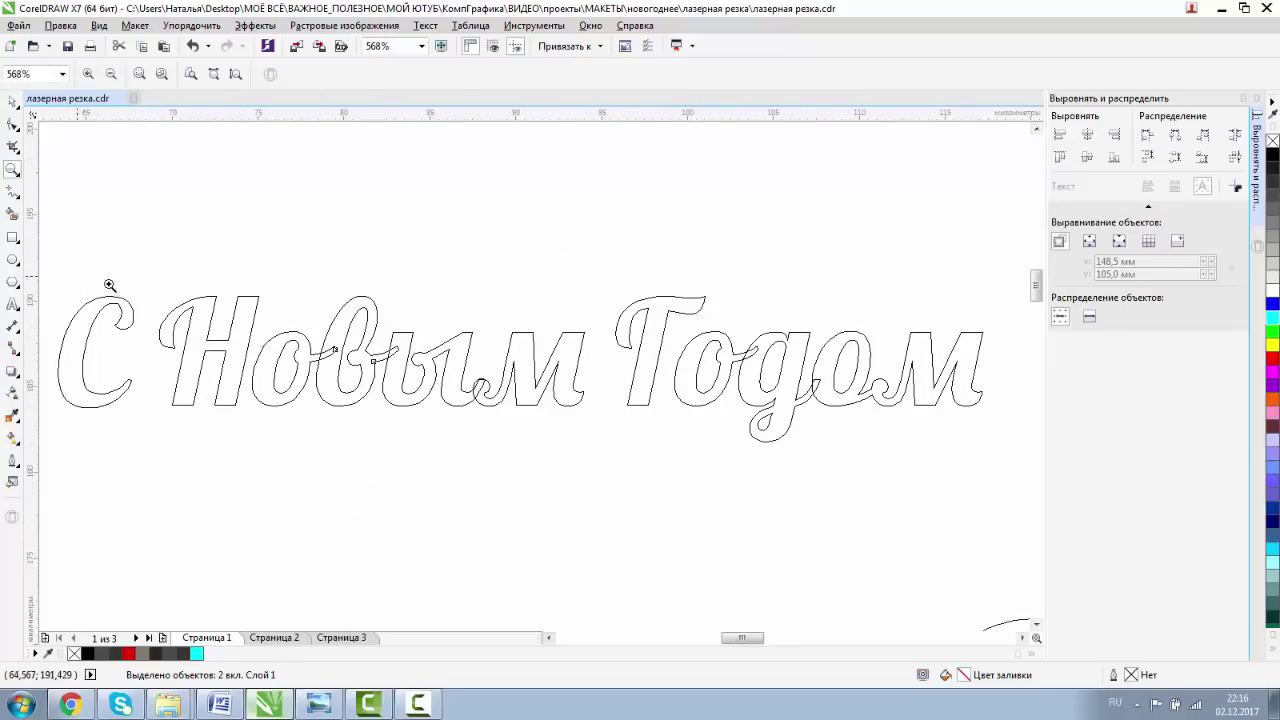
{"action": "scroll", "coordinate": [315, 354], "scroll_direction": "up", "scroll_amount": 2}
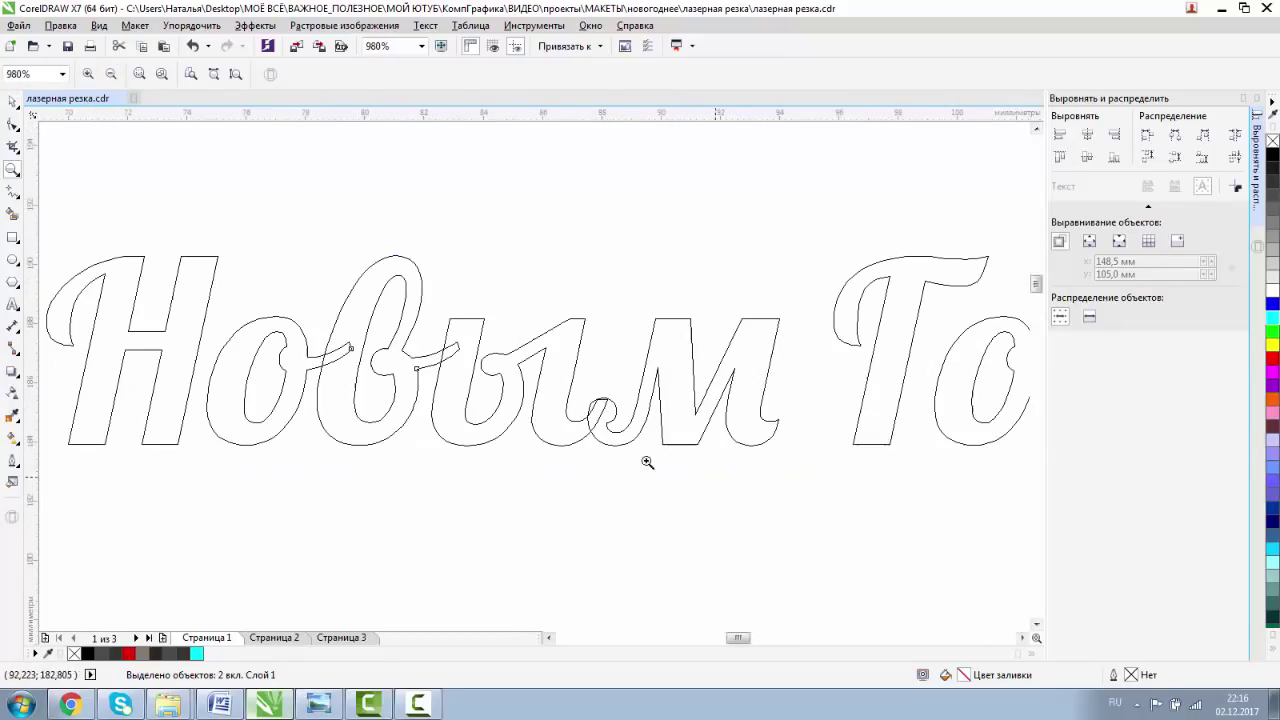
Weld the outer contours of the letters "о", "в", "ы" and "м" in "Новым" into one curve, leaving out the inner contours.
{"action": "left_click", "coordinate": [11, 103]}
{"action": "left_click", "coordinate": [266, 332]}
{"action": "left_click", "coordinate": [264, 323]}
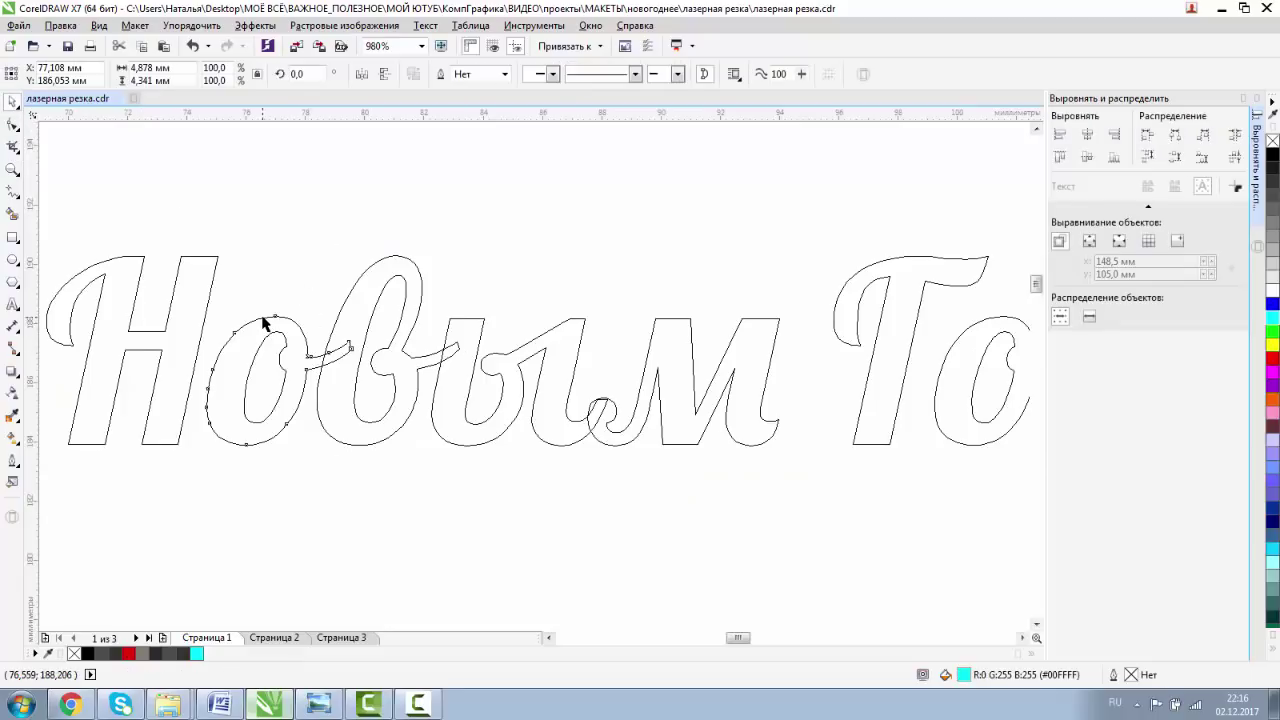
{"action": "left_click", "coordinate": [360, 285], "text": "shift"}
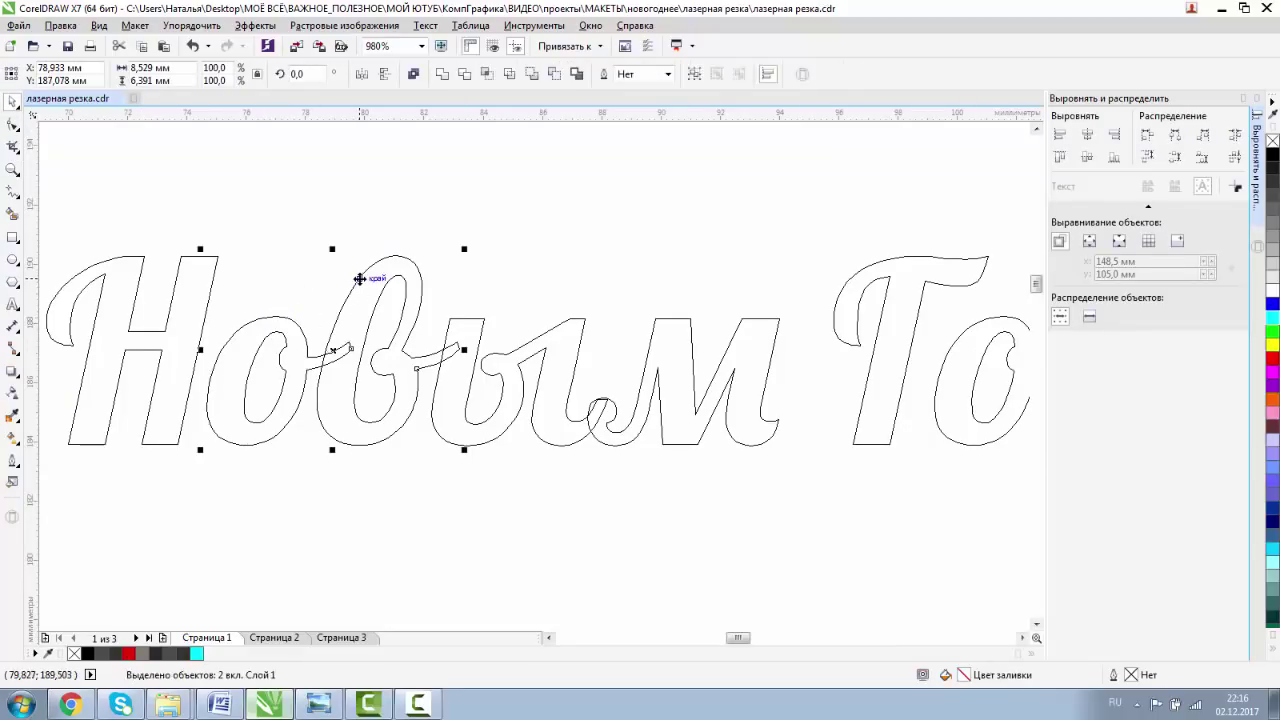
{"action": "left_click", "coordinate": [478, 319], "text": "shift"}
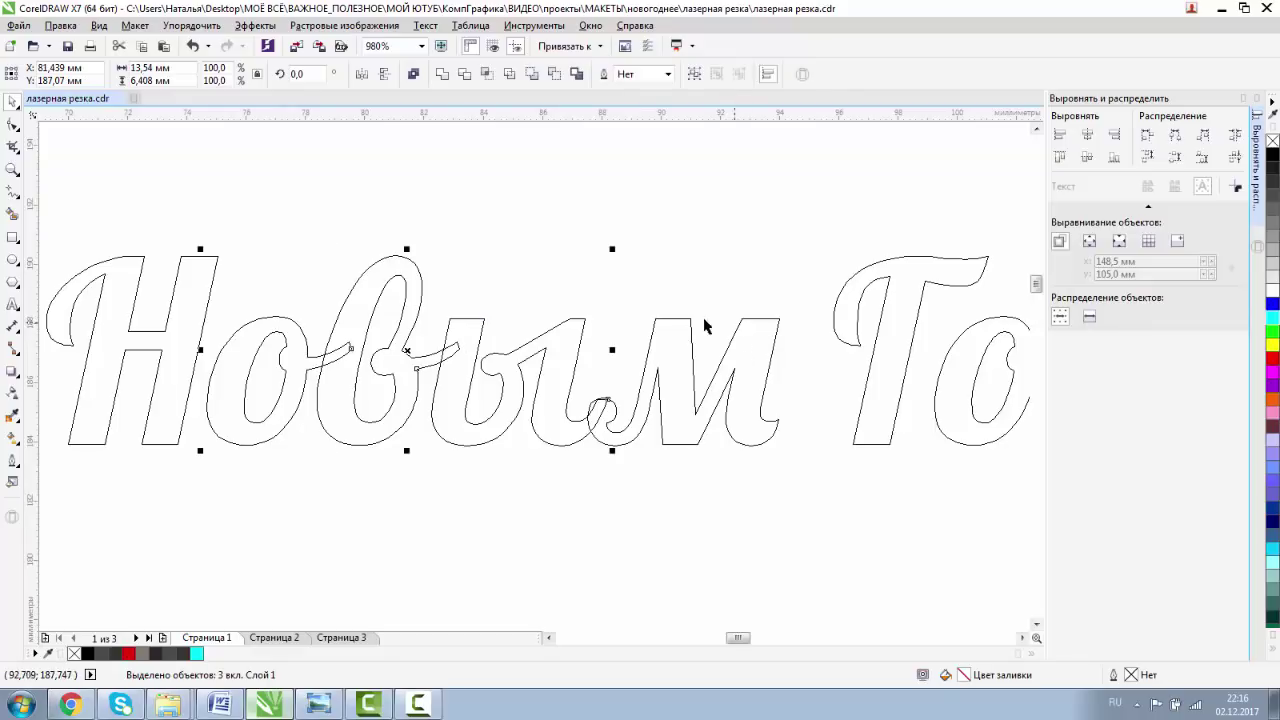
{"action": "left_click", "coordinate": [442, 76]}
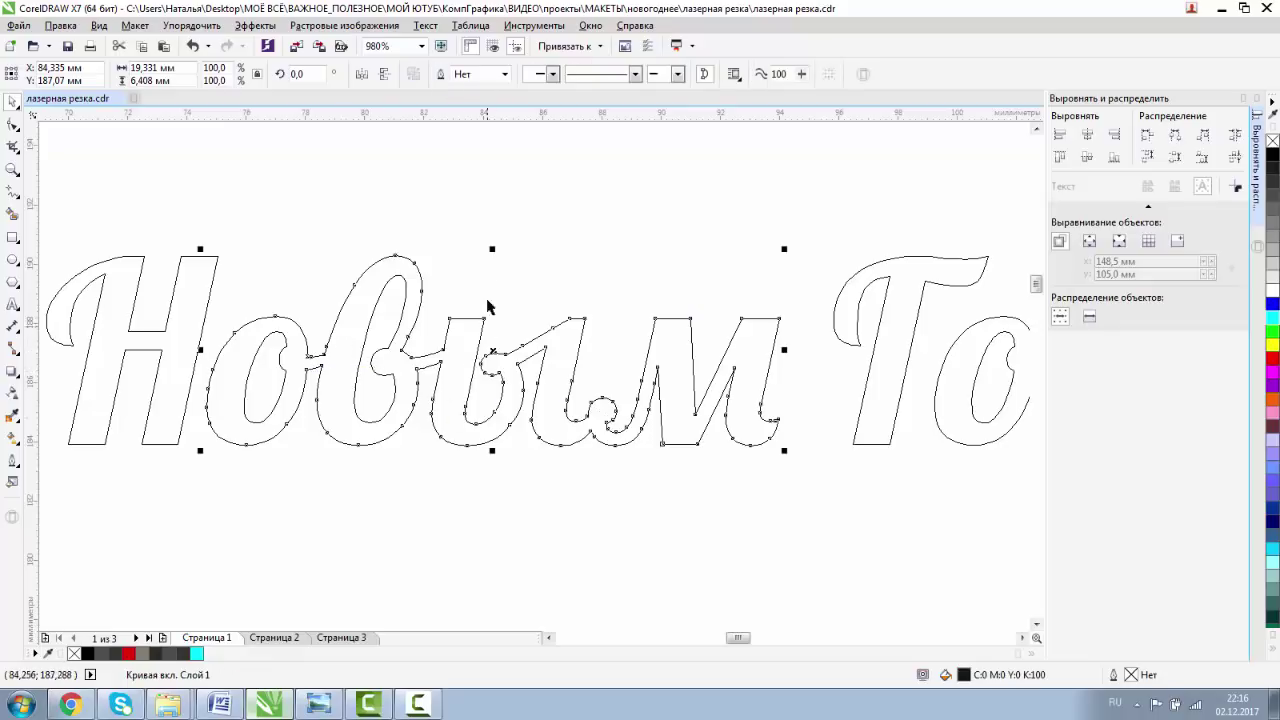
{"action": "left_click", "coordinate": [492, 265]}
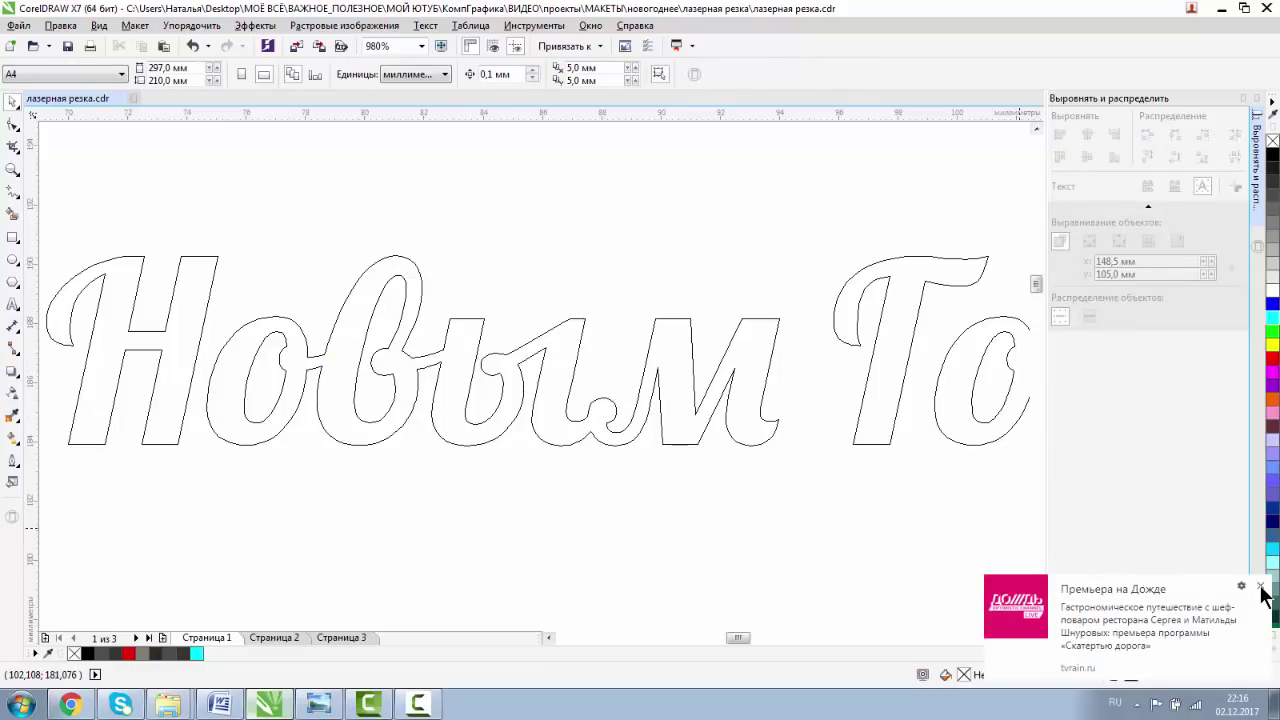
Weld the outer contours of the letters "о", "д" and "ом" in "Годом" into one curve, leaving out the inner contours.
{"action": "left_click", "coordinate": [1260, 587]}
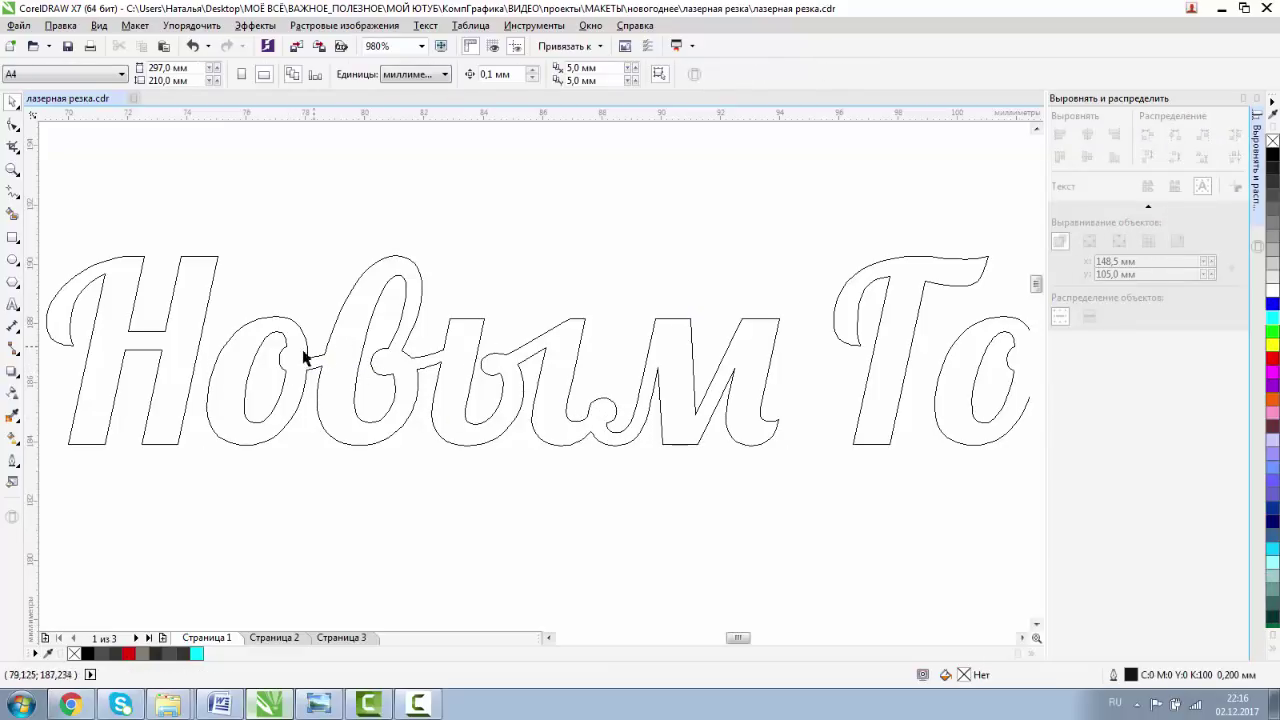
{"action": "left_click", "coordinate": [1021, 637]}
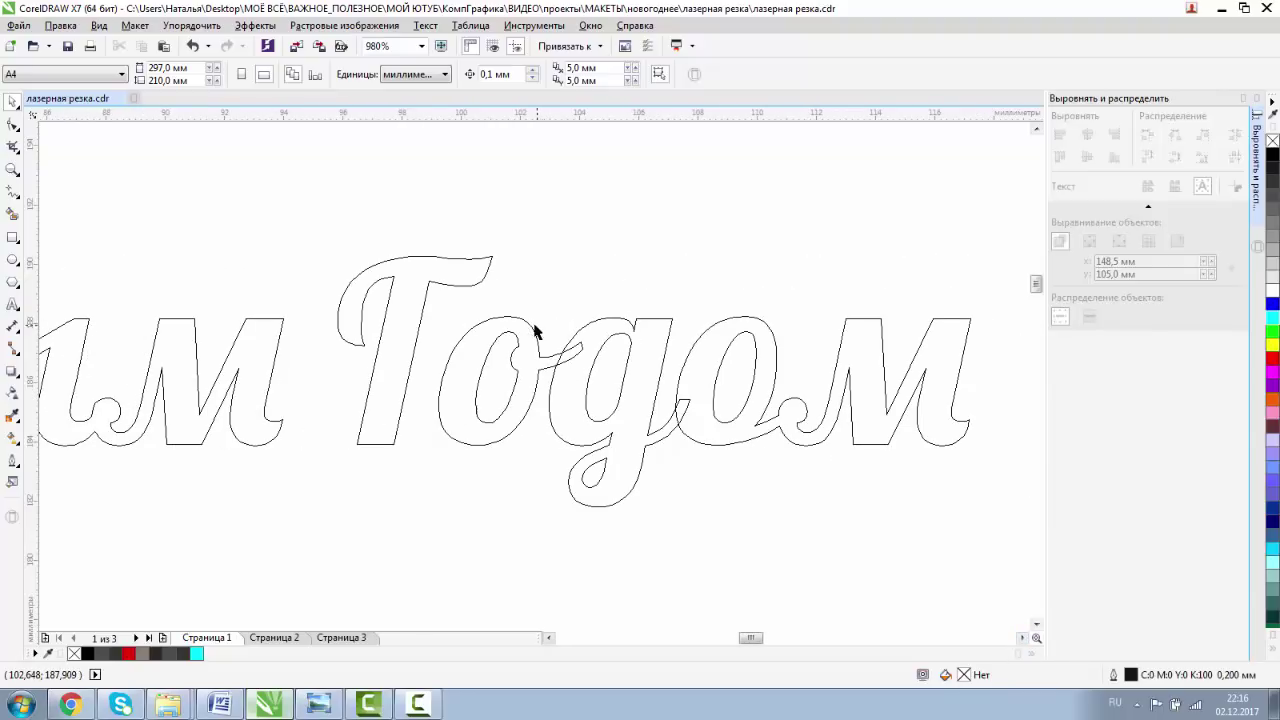
{"action": "left_click", "coordinate": [533, 332]}
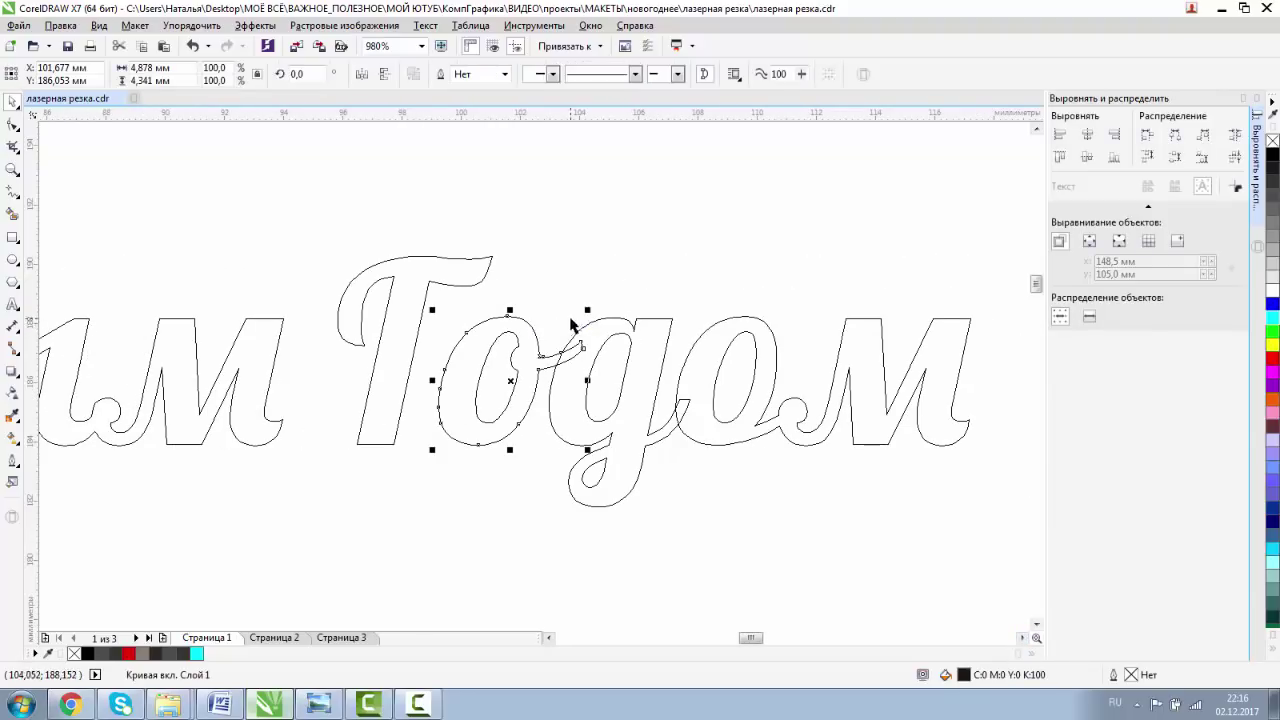
{"action": "left_click", "coordinate": [605, 325], "text": "shift"}
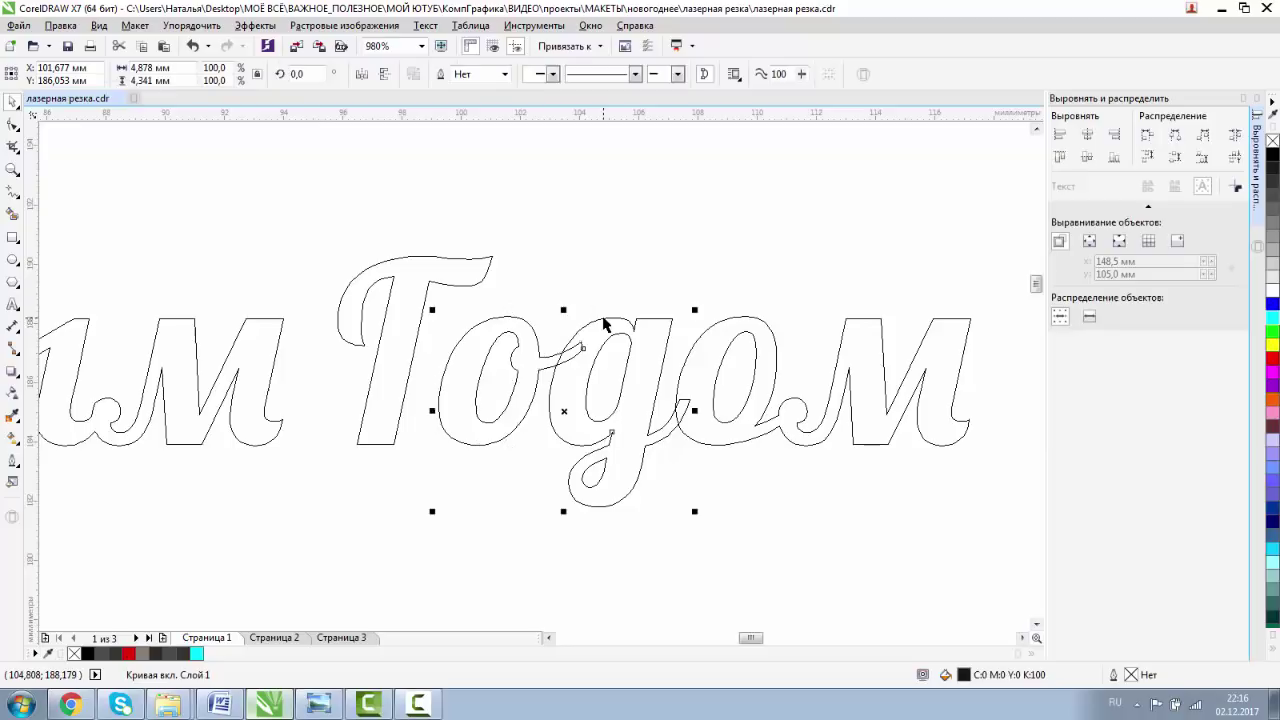
{"action": "left_click", "coordinate": [778, 358], "text": "shift"}
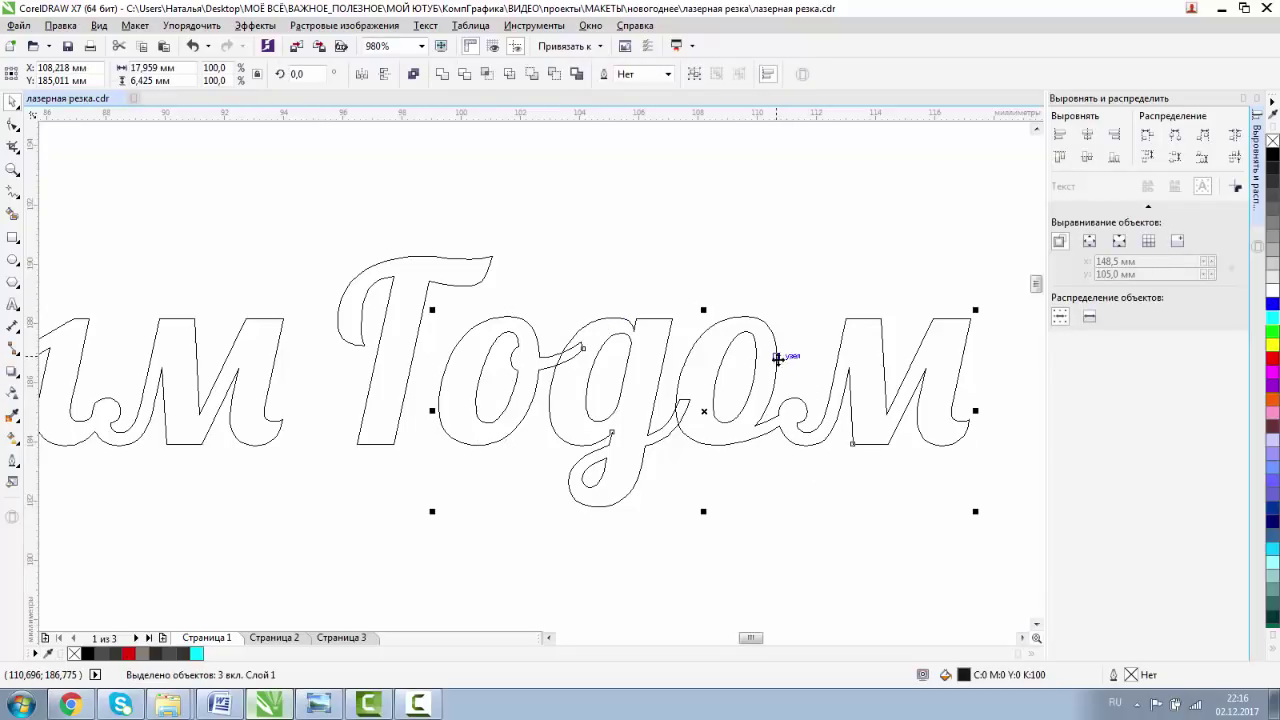
{"action": "left_click", "coordinate": [443, 75]}
{"action": "left_click", "coordinate": [655, 347]}
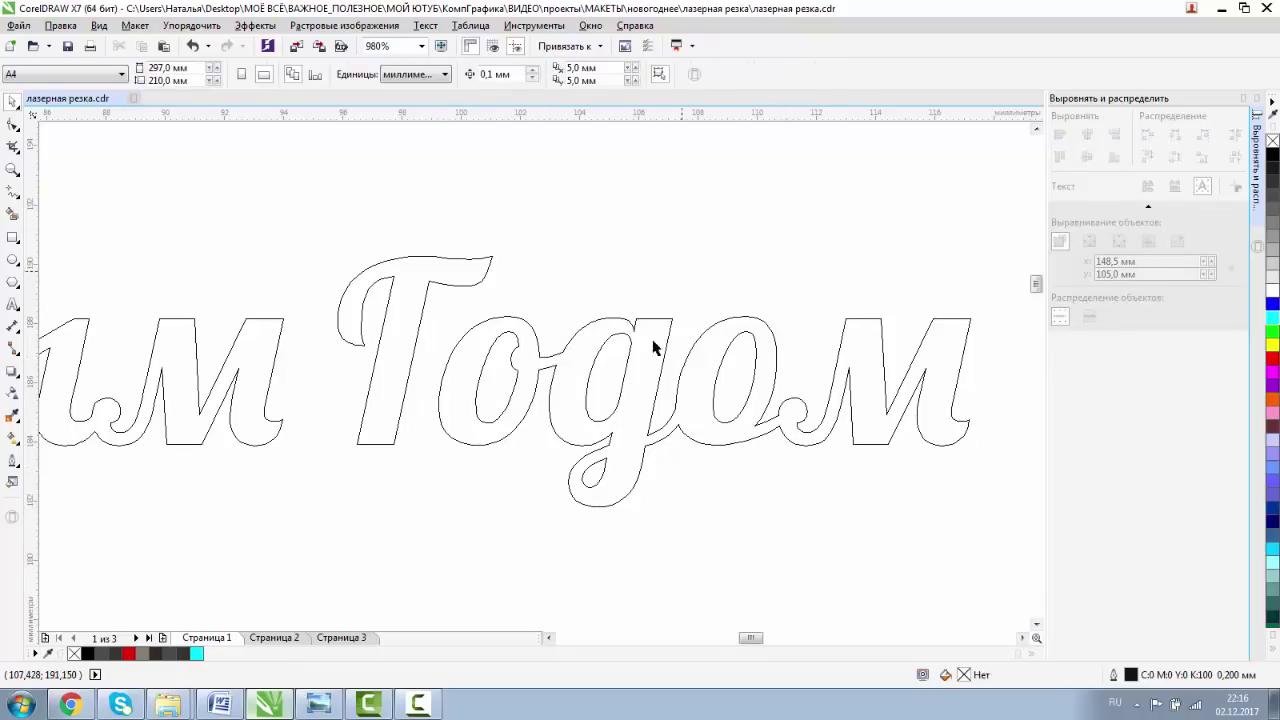
Return from wireframe to the filled view and fill the welded outer contour of "одом" with blue.
{"action": "left_click", "coordinate": [491, 365]}
{"action": "left_click", "coordinate": [1020, 637]}
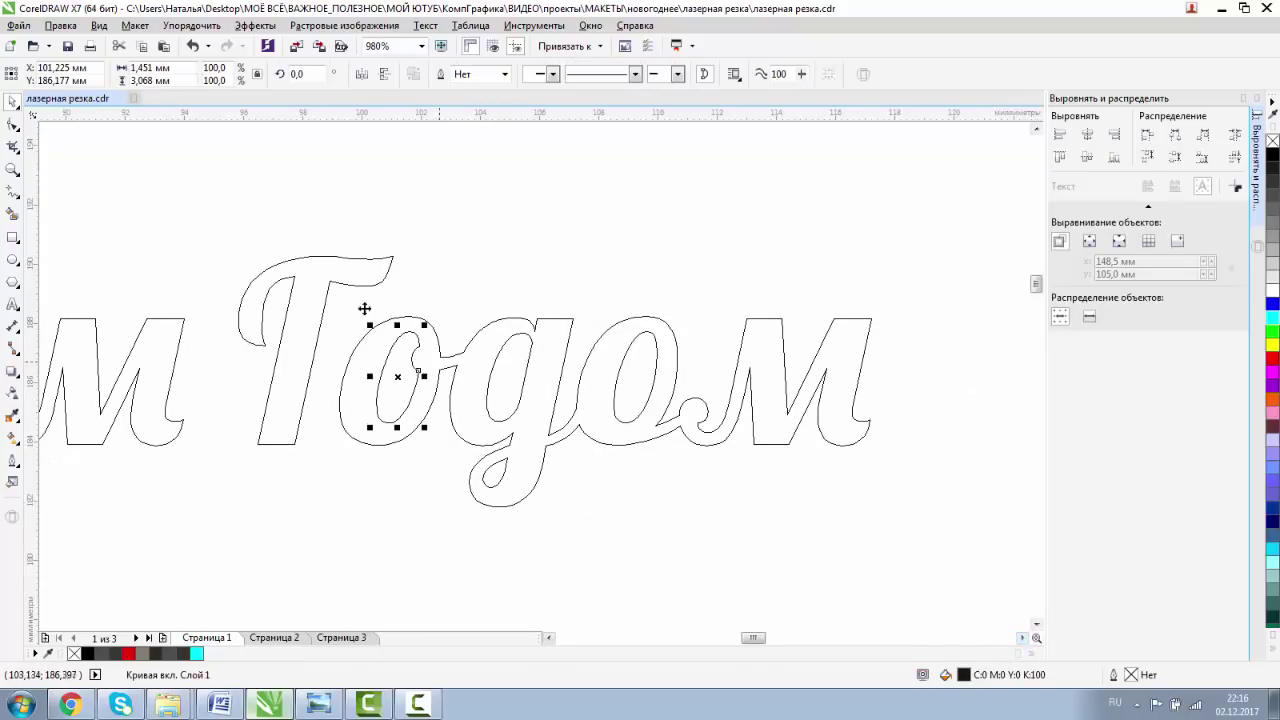
{"action": "left_click", "coordinate": [99, 25]}
{"action": "left_click", "coordinate": [130, 114]}
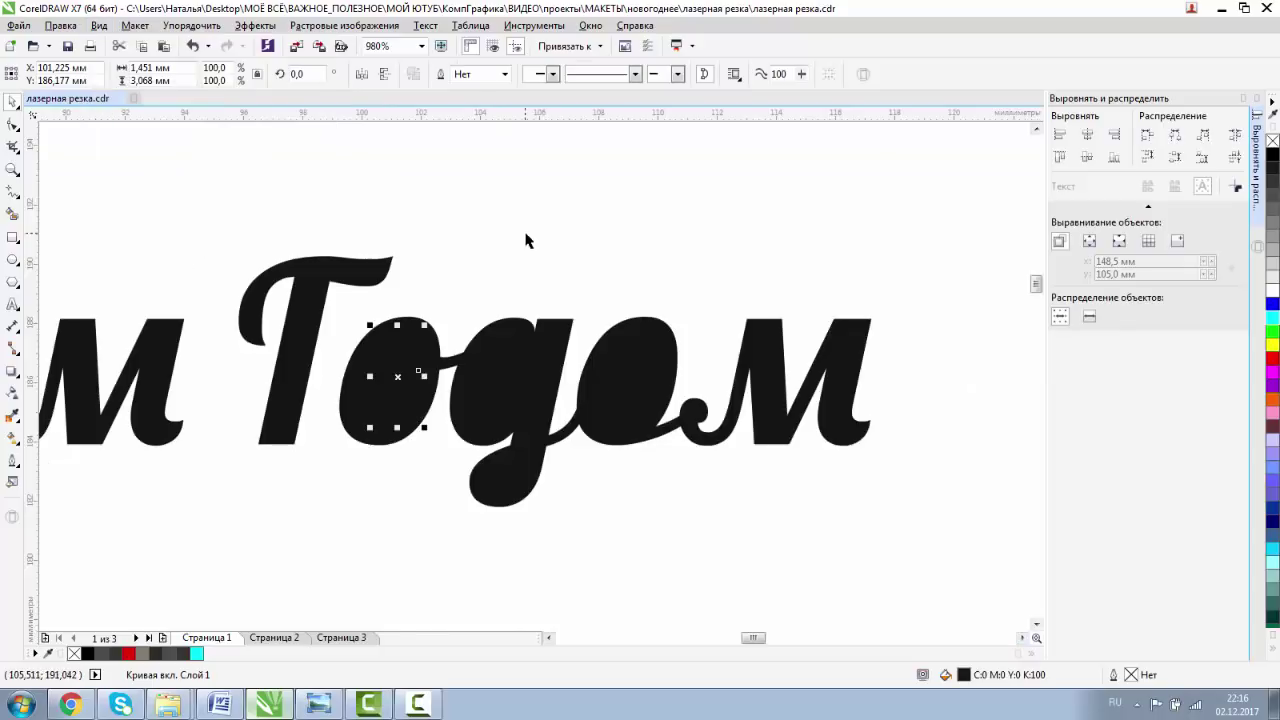
{"action": "left_click", "coordinate": [425, 335]}
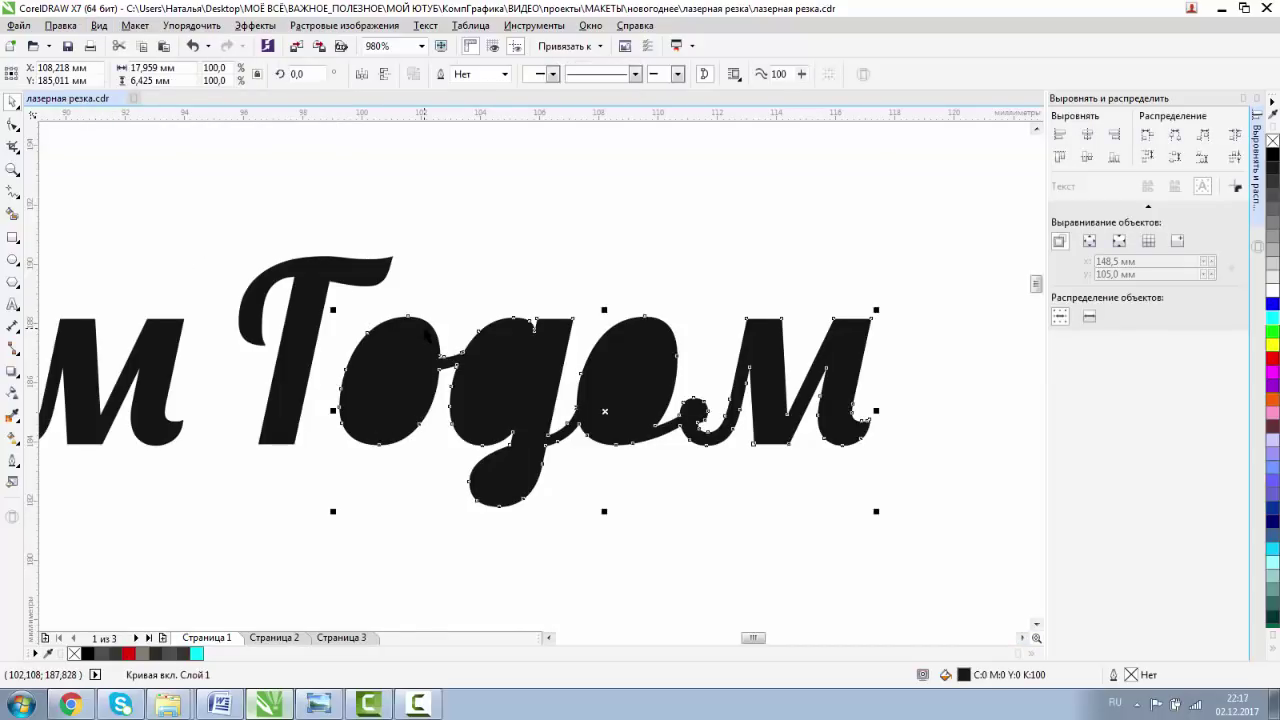
{"action": "left_click", "coordinate": [1271, 303]}
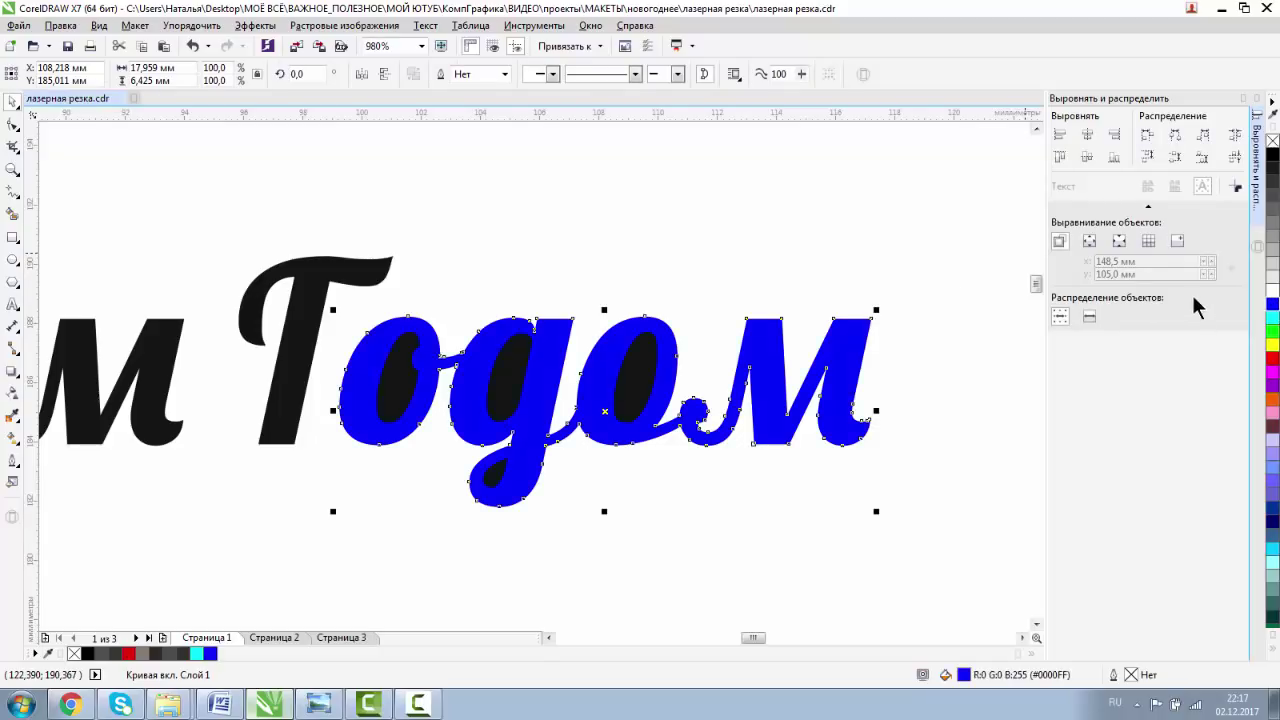
Combine the blue outline of "одом" with its four black inner contours into one curve so the letter openings are cut out.
{"action": "left_click", "coordinate": [410, 392]}
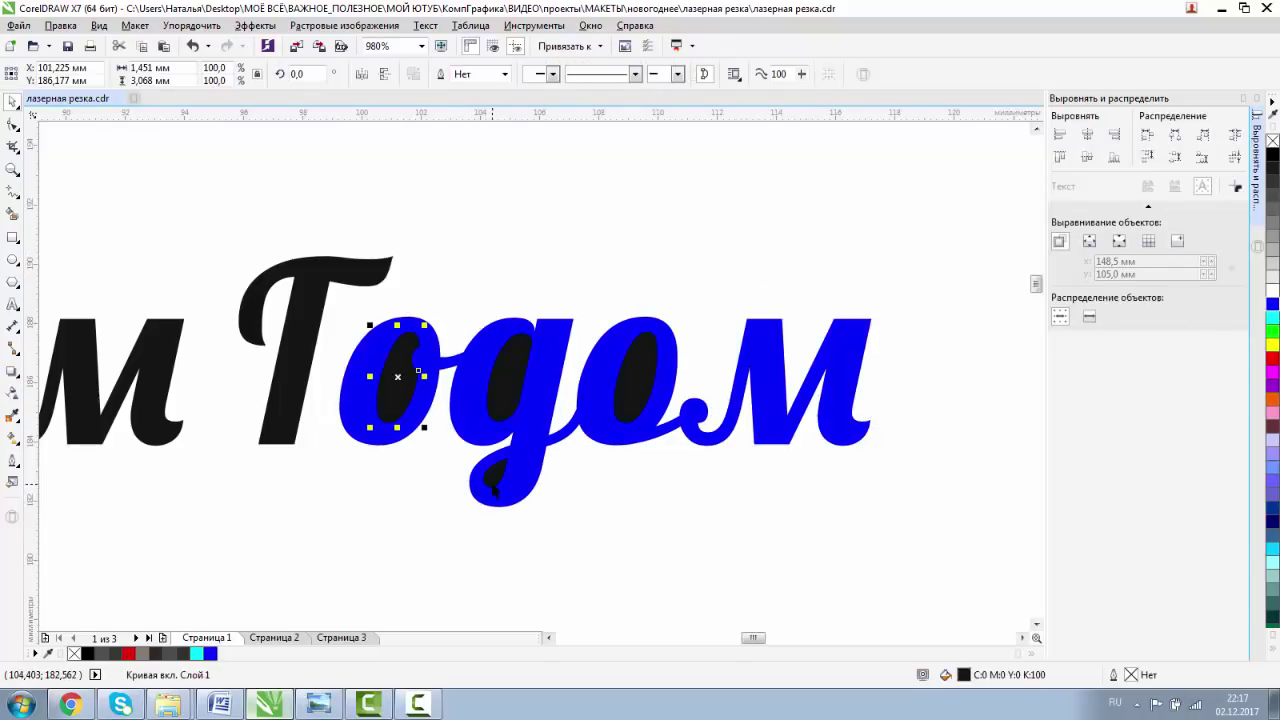
{"action": "left_click", "coordinate": [491, 482]}
{"action": "left_click", "coordinate": [508, 382]}
{"action": "left_click", "coordinate": [632, 370]}
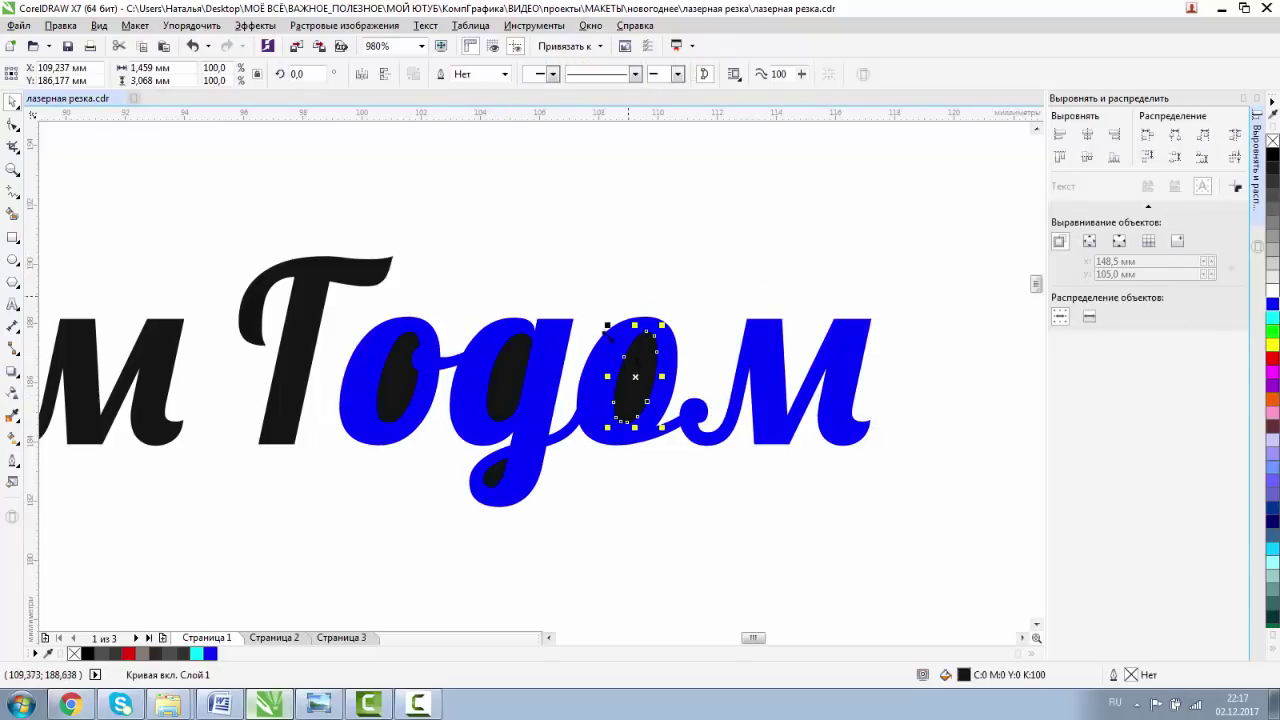
{"action": "left_click", "coordinate": [585, 273]}
{"action": "left_click_drag", "start_coordinate": [963, 263], "coordinate": [324, 583]}
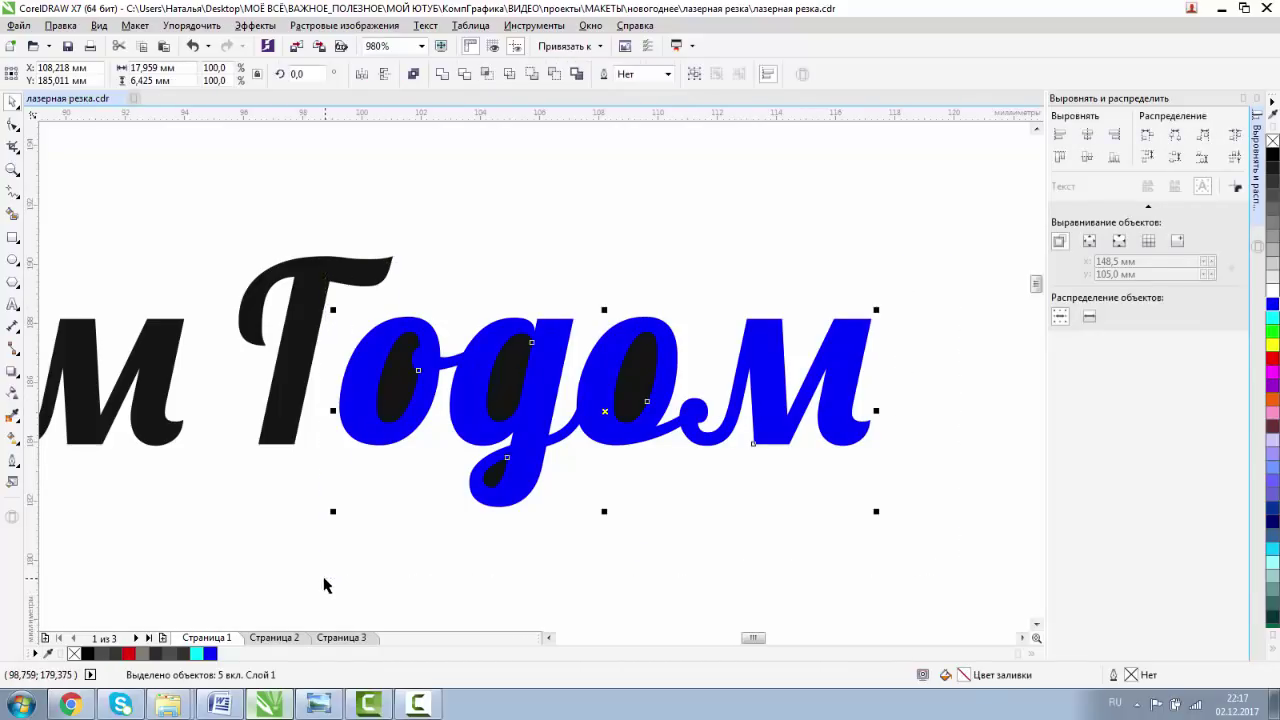
{"action": "left_click", "coordinate": [413, 80]}
{"action": "left_click", "coordinate": [484, 189]}
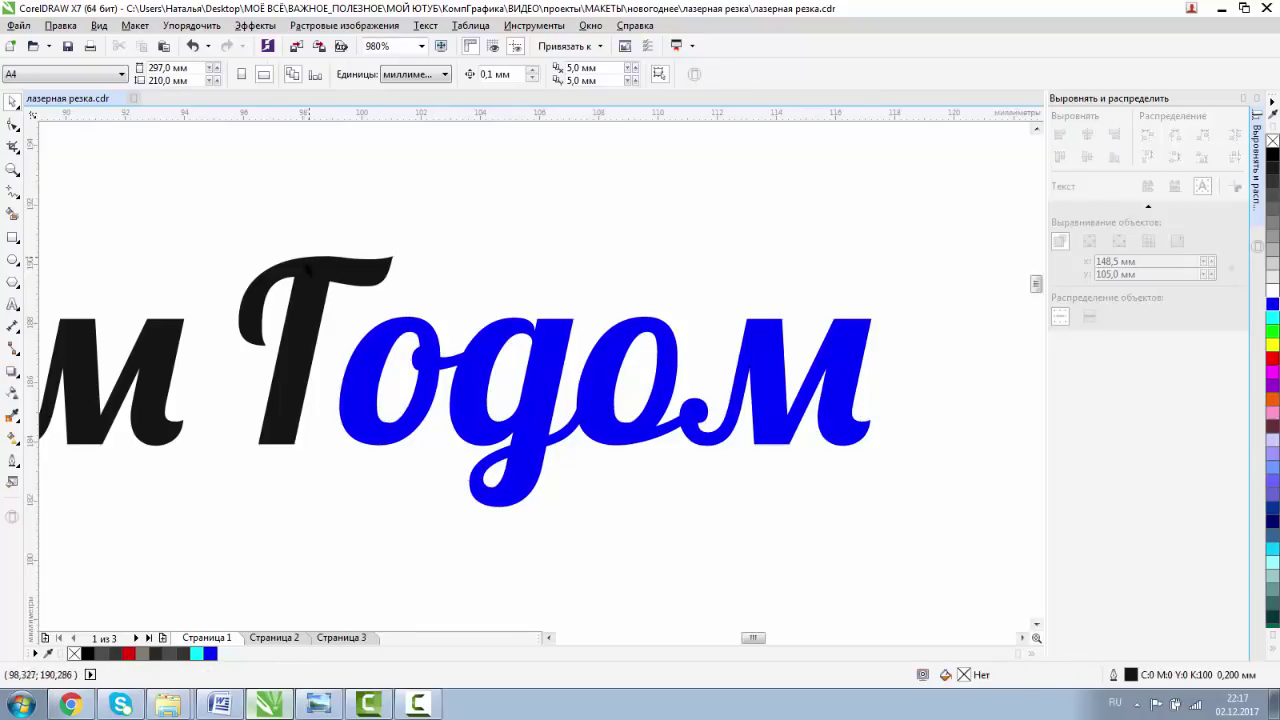
{"action": "left_click", "coordinate": [314, 282]}
{"action": "left_click", "coordinate": [378, 358]}
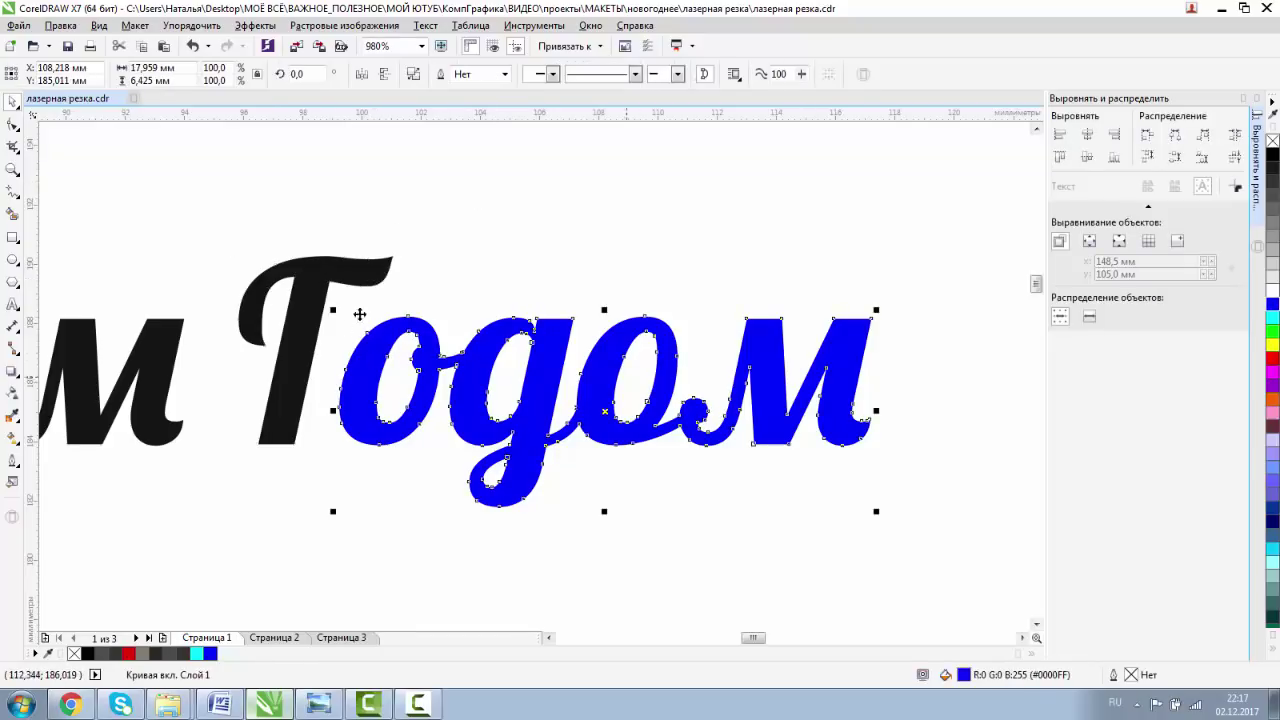
Combine the welded outline of "овым" in "Новым" with its inner contours into one curve.
{"action": "left_click", "coordinate": [13, 169]}
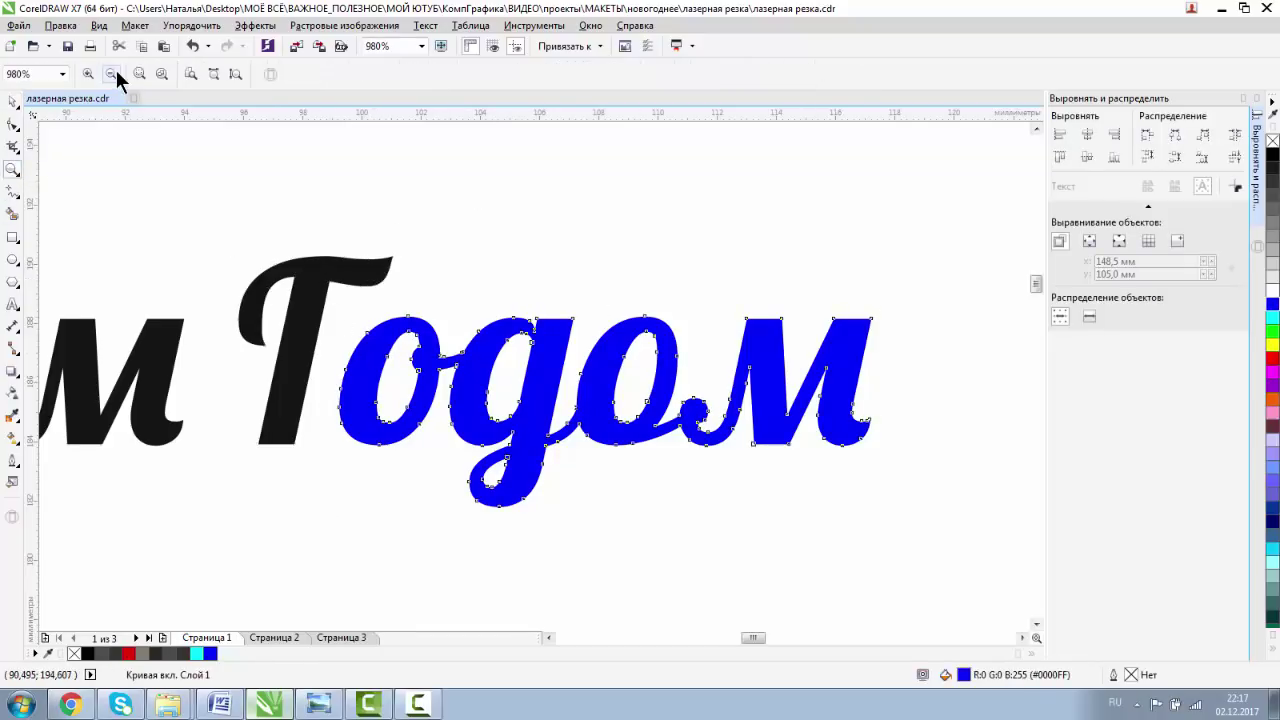
{"action": "scroll", "coordinate": [503, 242], "scroll_direction": "down", "scroll_amount": 2}
{"action": "left_click", "coordinate": [12, 101]}
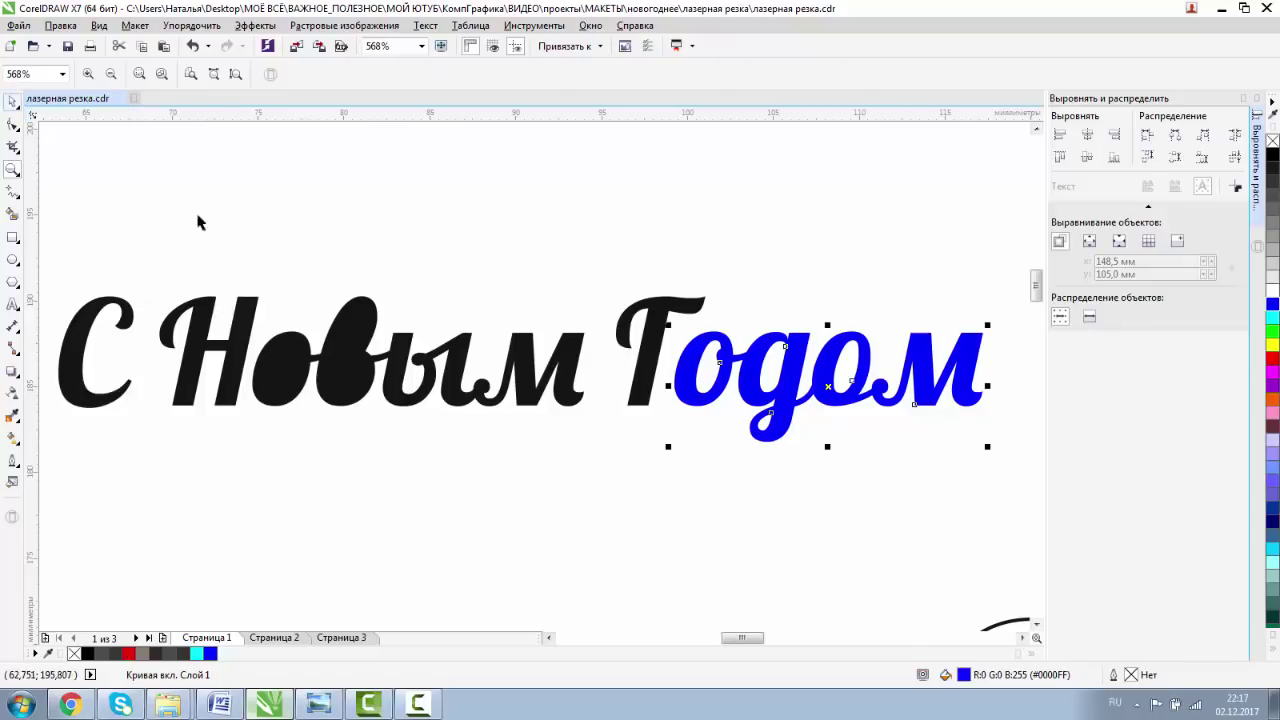
{"action": "left_click_drag", "start_coordinate": [602, 285], "coordinate": [248, 465]}
{"action": "left_click", "coordinate": [408, 232]}
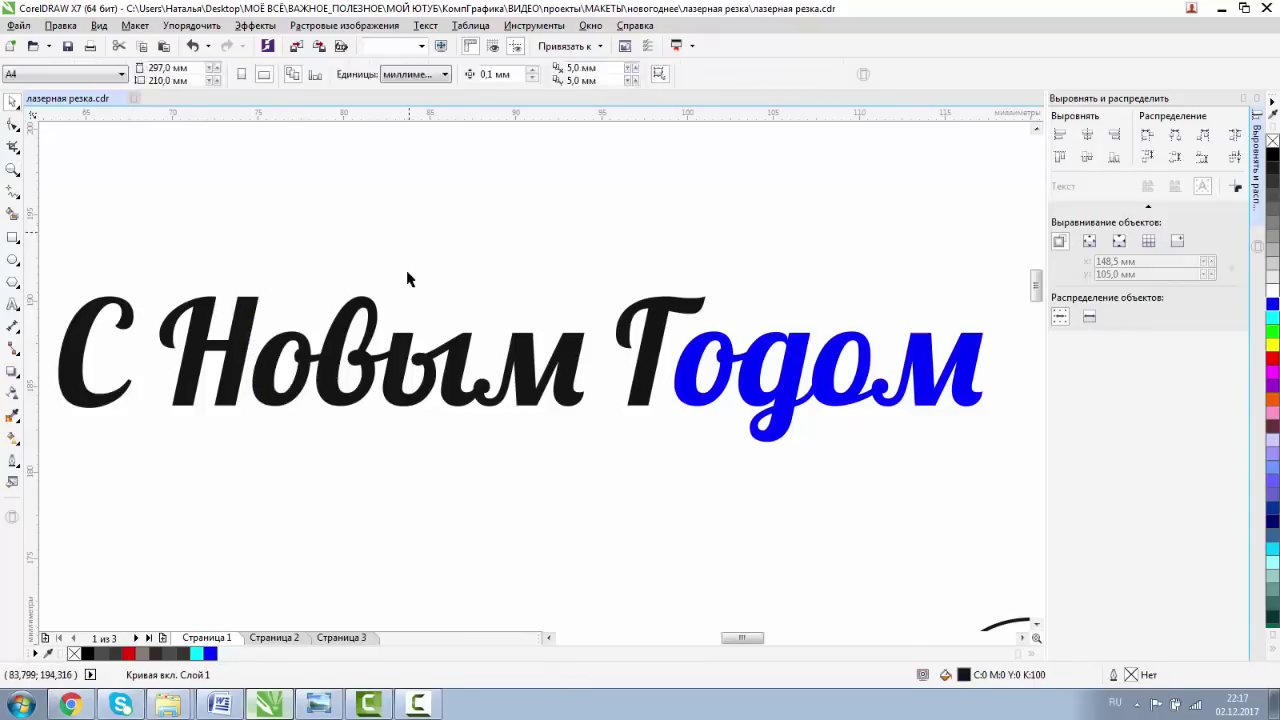
Give the whole inscription "С Новым Годом" a black outline and no fill.
{"action": "left_click", "coordinate": [135, 330]}
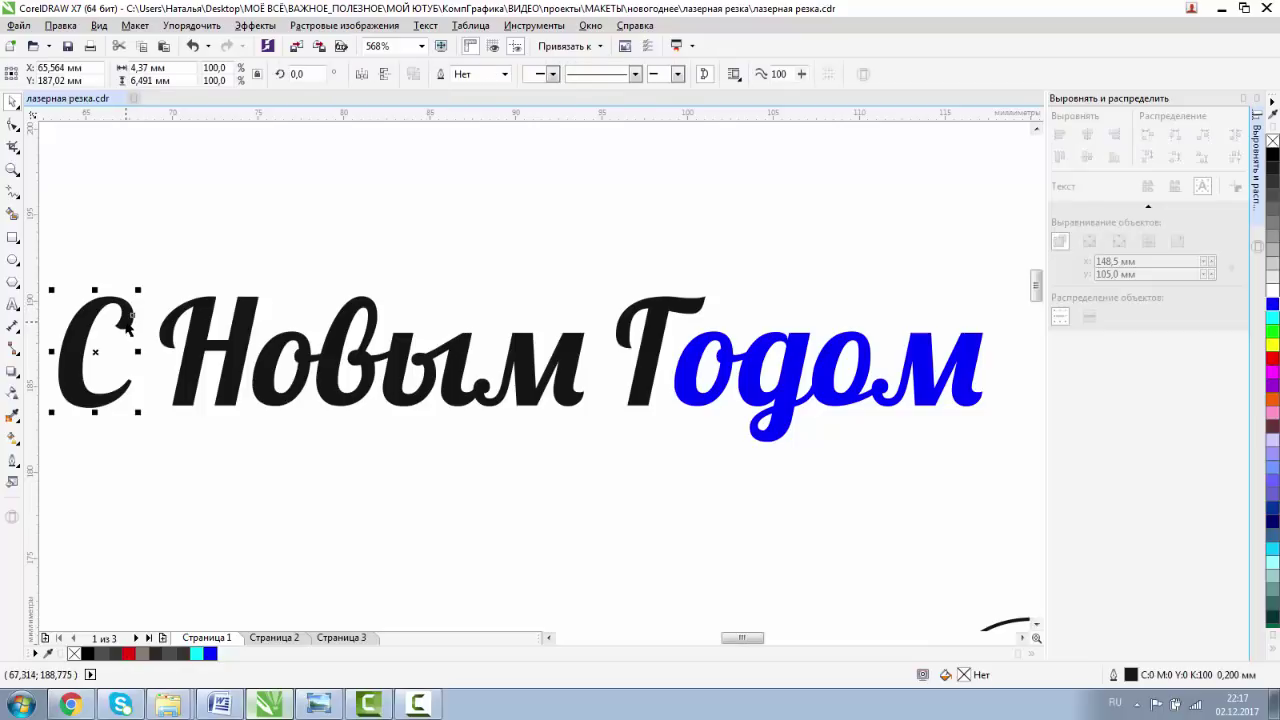
{"action": "left_click", "coordinate": [12, 168]}
{"action": "left_click", "coordinate": [111, 75]}
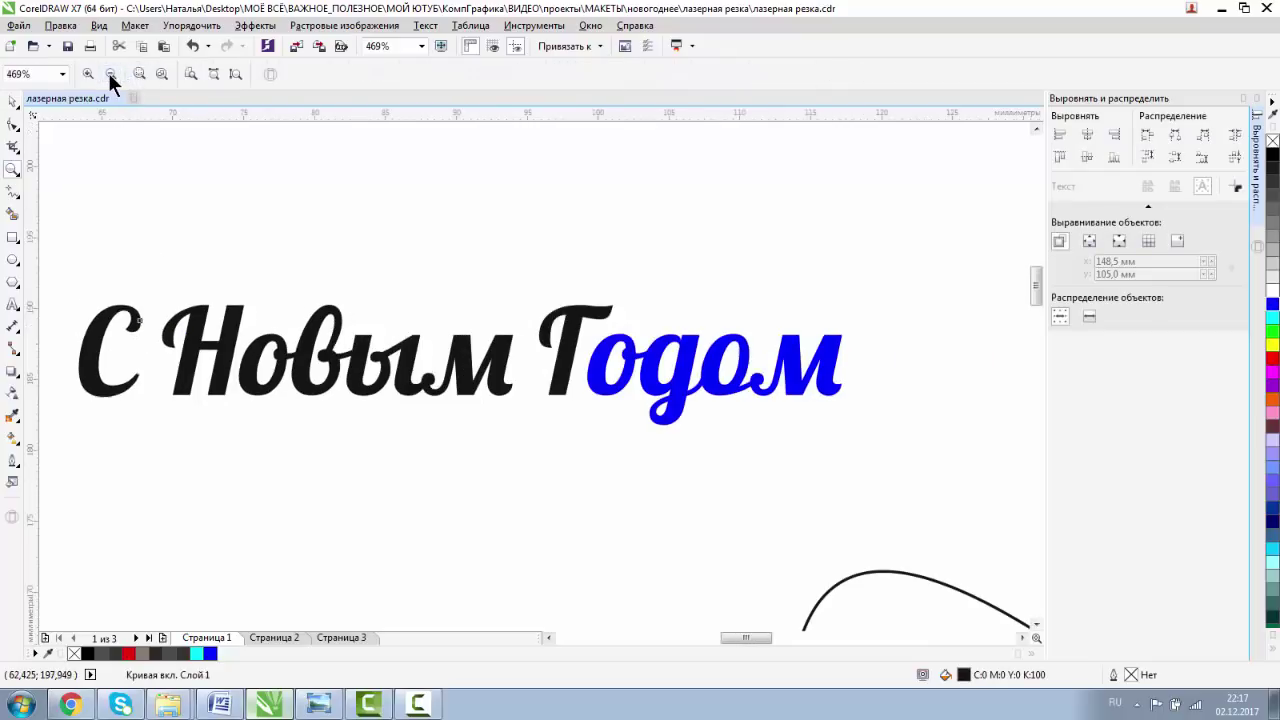
{"action": "left_click", "coordinate": [12, 101]}
{"action": "key", "text": "Escape"}
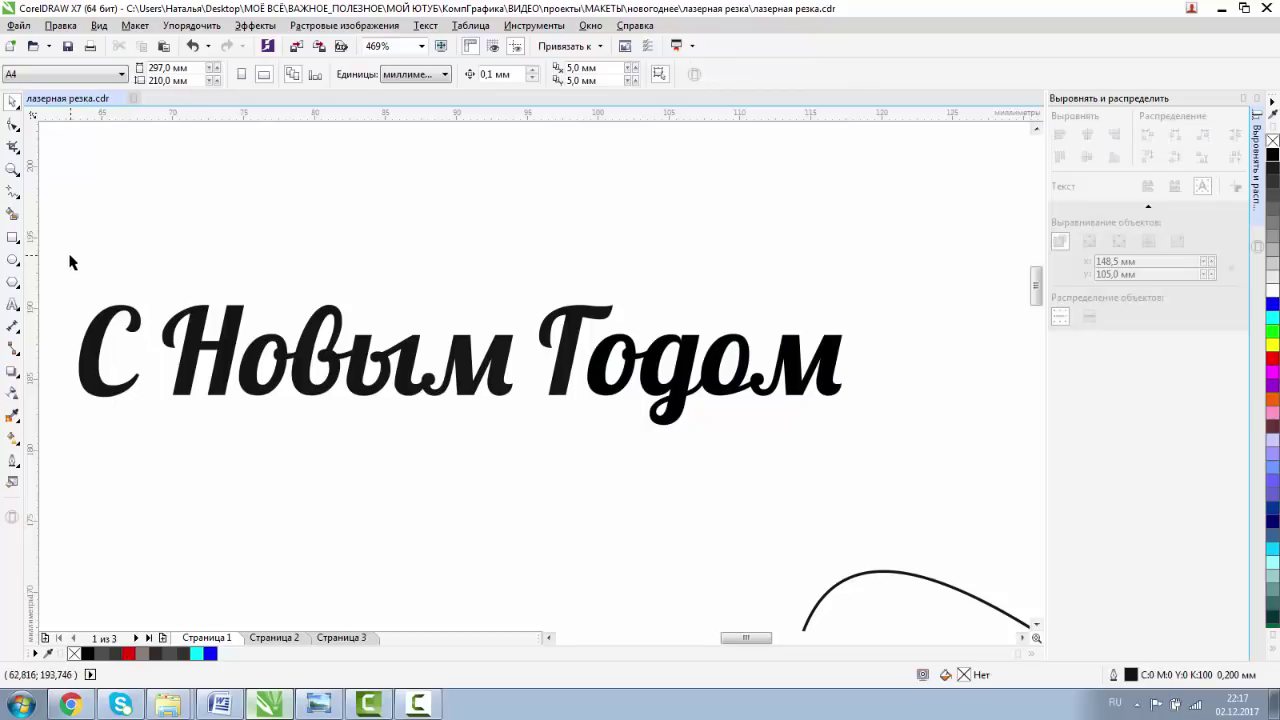
{"action": "left_click_drag", "start_coordinate": [70, 262], "coordinate": [896, 459]}
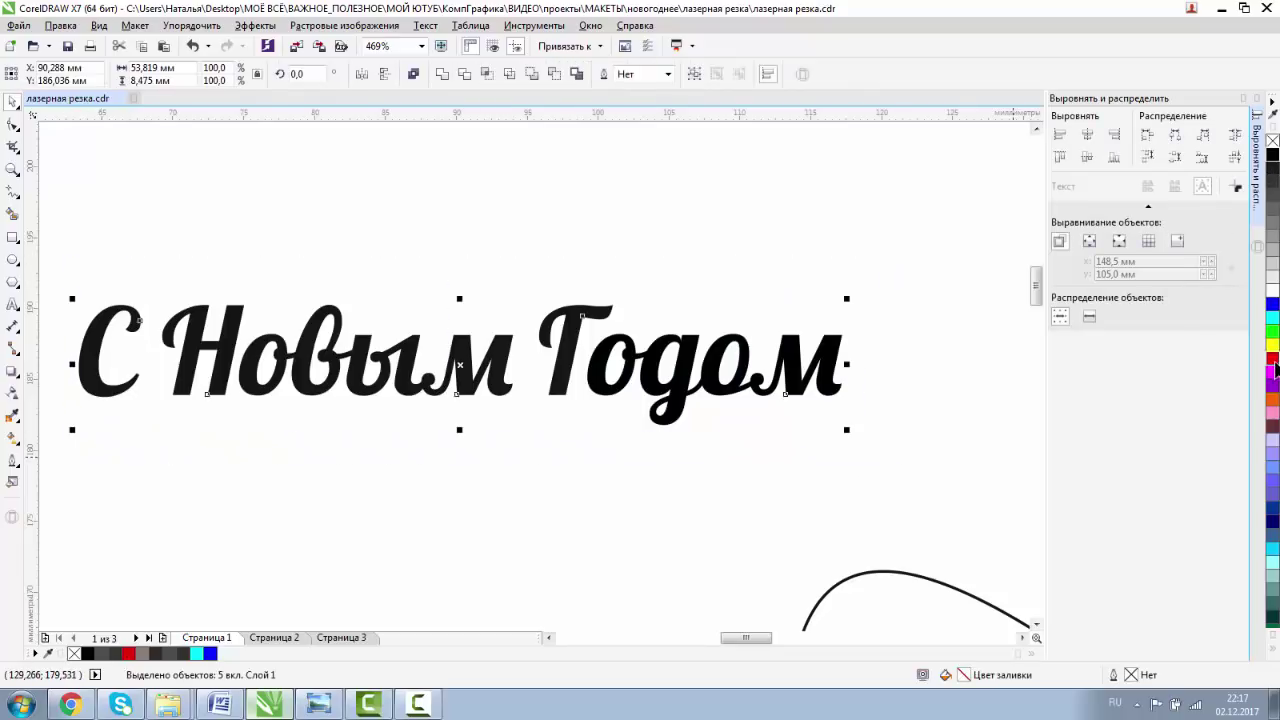
{"action": "right_click", "coordinate": [1272, 153]}
{"action": "left_click", "coordinate": [1272, 140]}
{"action": "left_click", "coordinate": [228, 298]}
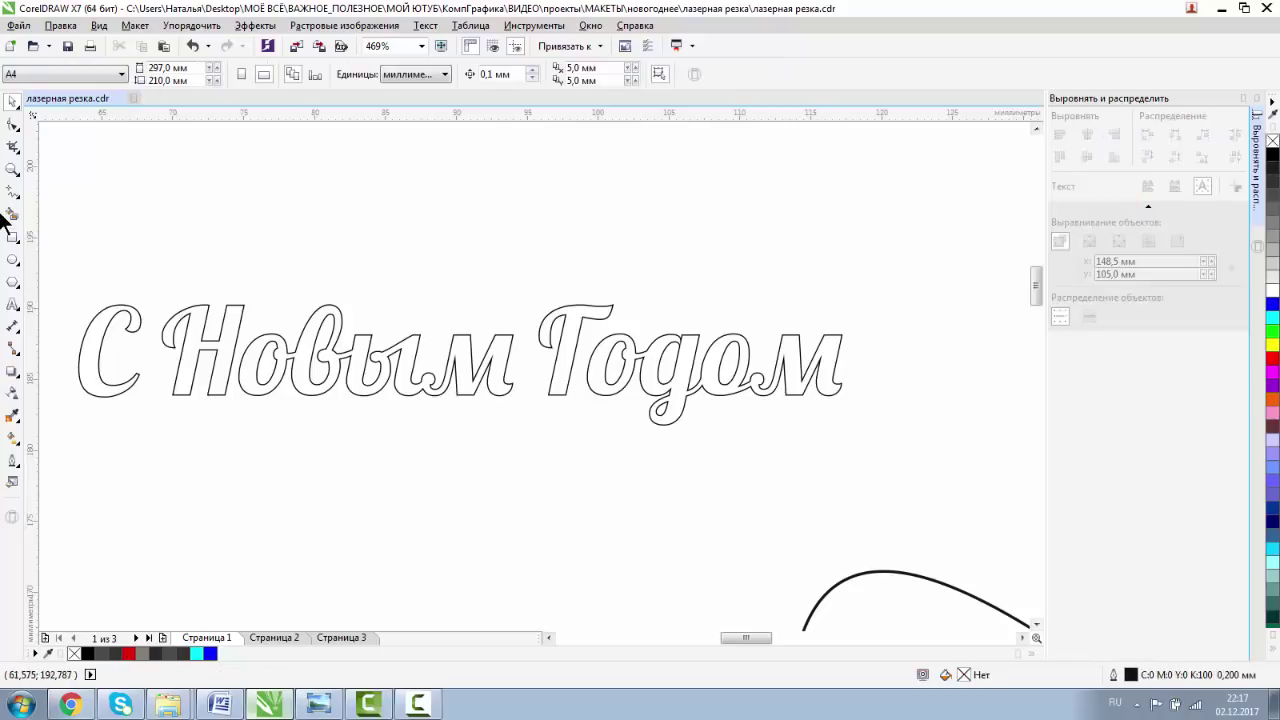
Cut the horizontal rectangle out of the ball-and-bow shape with Back Minus Front, dividing the ball into upper and lower parts.
{"action": "left_click", "coordinate": [12, 169]}
{"action": "left_click", "coordinate": [111, 74]}
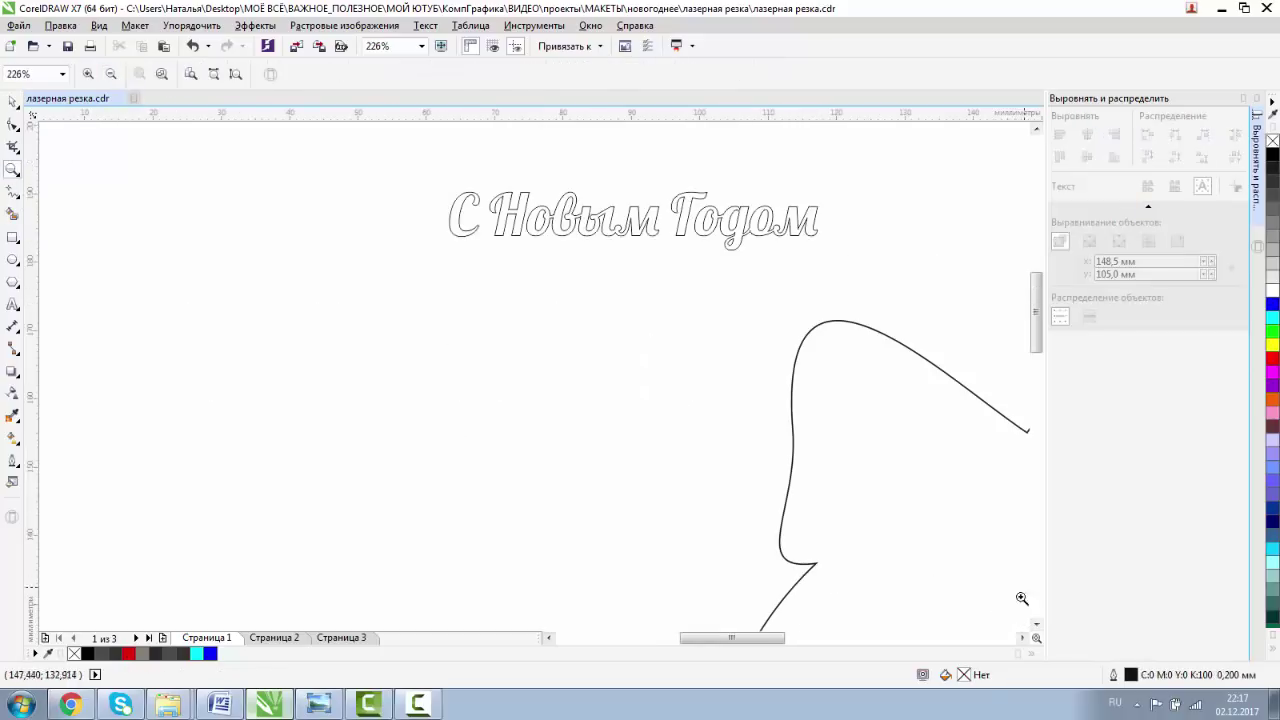
{"action": "left_click", "coordinate": [111, 74]}
{"action": "key", "text": "space"}
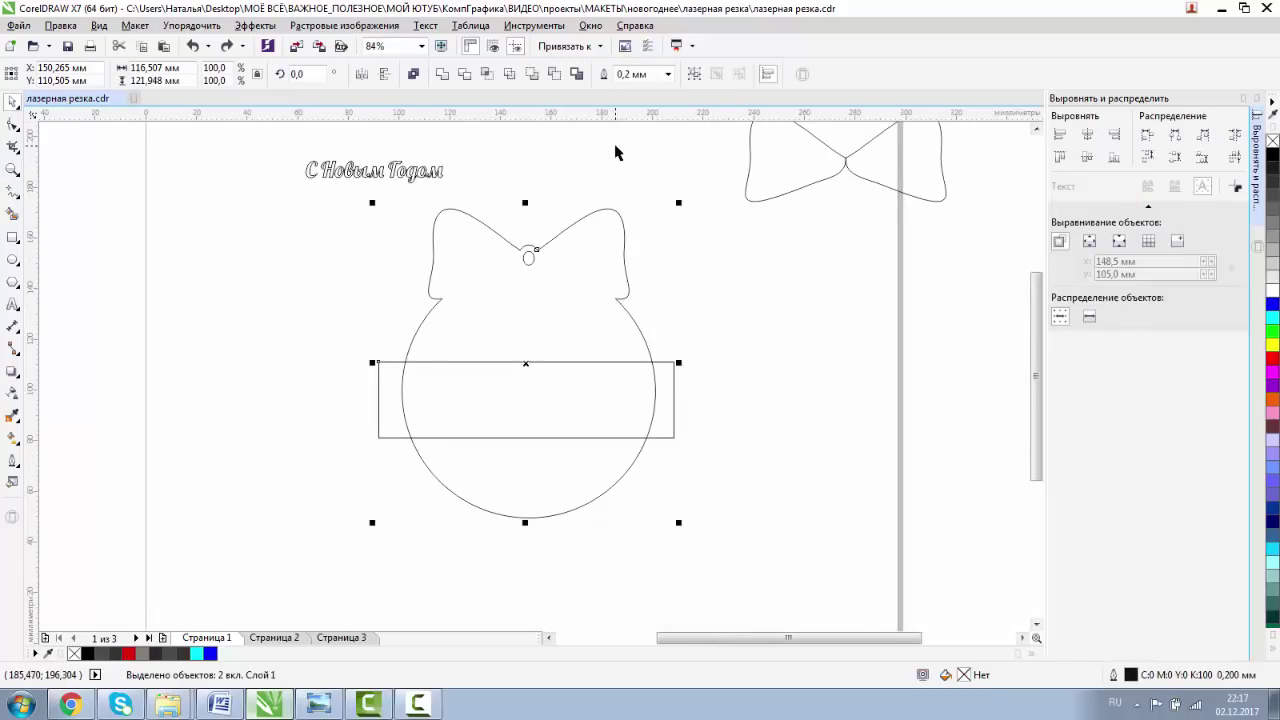
{"action": "left_click", "coordinate": [553, 74]}
{"action": "left_click", "coordinate": [560, 368]}
{"action": "left_click", "coordinate": [557, 366]}
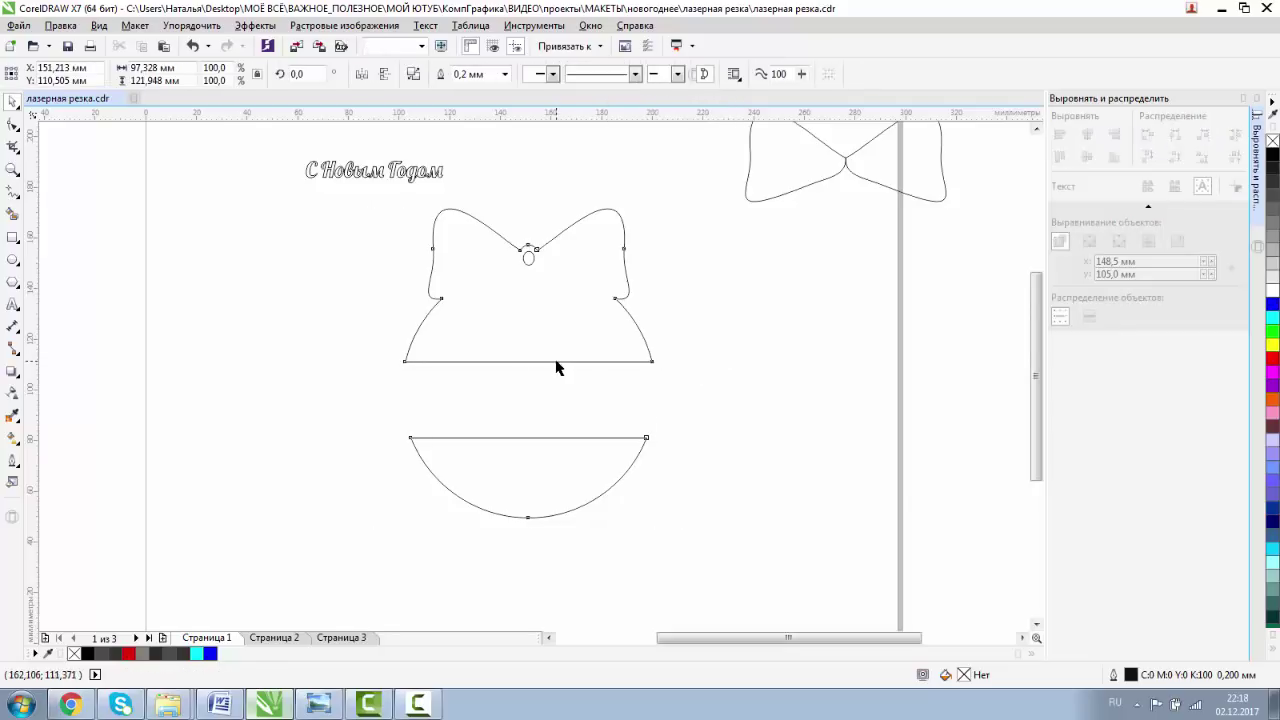
Move the inscription into the gap between the two ball parts and enlarge it to about 134 mm wide.
{"action": "left_click", "coordinate": [363, 172]}
{"action": "left_click_drag", "start_coordinate": [265, 152], "coordinate": [803, 473]}
{"action": "left_click_drag", "start_coordinate": [771, 453], "coordinate": [770, 453]}
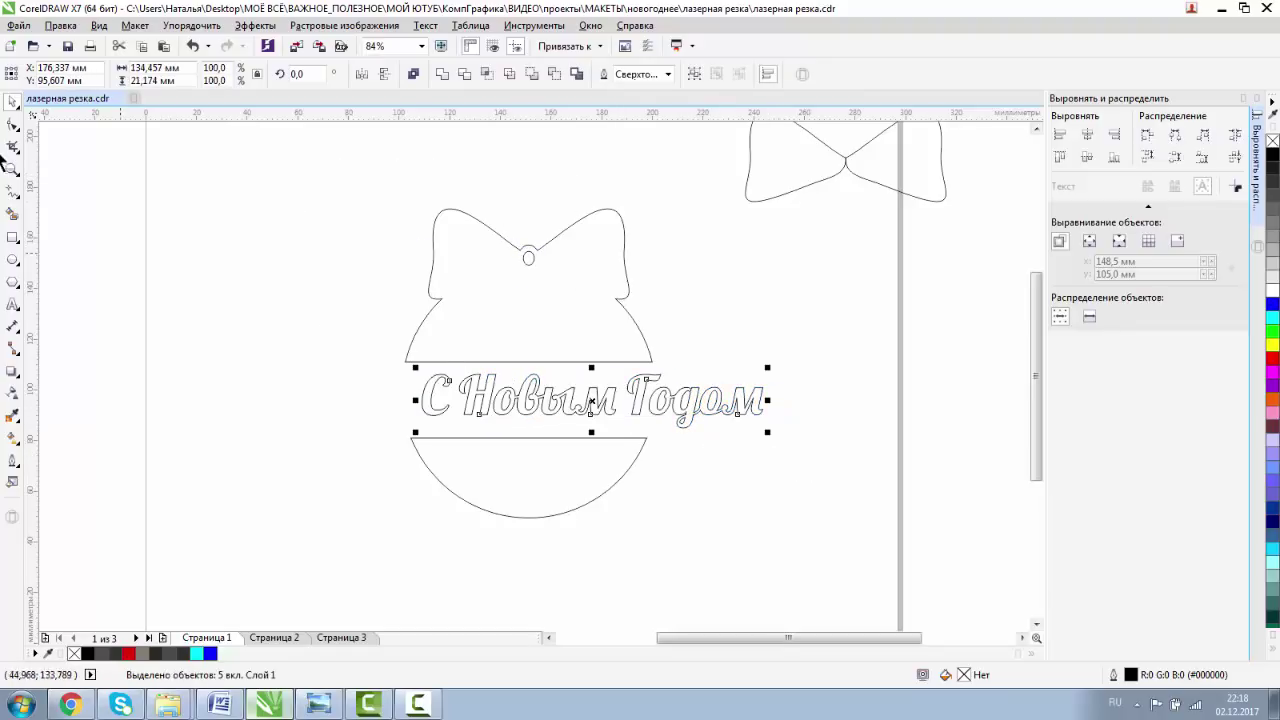
Move the words "С Новым" up so their capital letters overlap the straight edge of the upper ball part.
{"action": "left_click", "coordinate": [13, 168]}
{"action": "left_click_drag", "start_coordinate": [372, 316], "coordinate": [803, 527]}
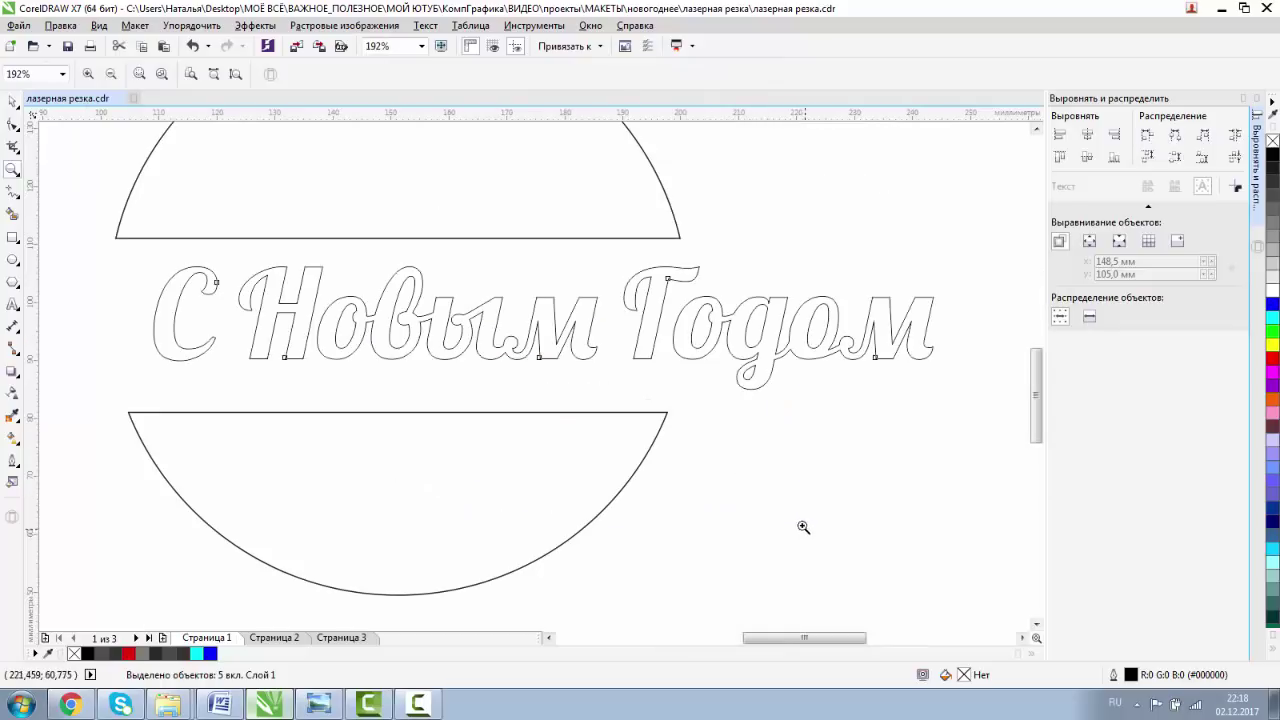
{"action": "left_click", "coordinate": [14, 102]}
{"action": "left_click", "coordinate": [140, 325]}
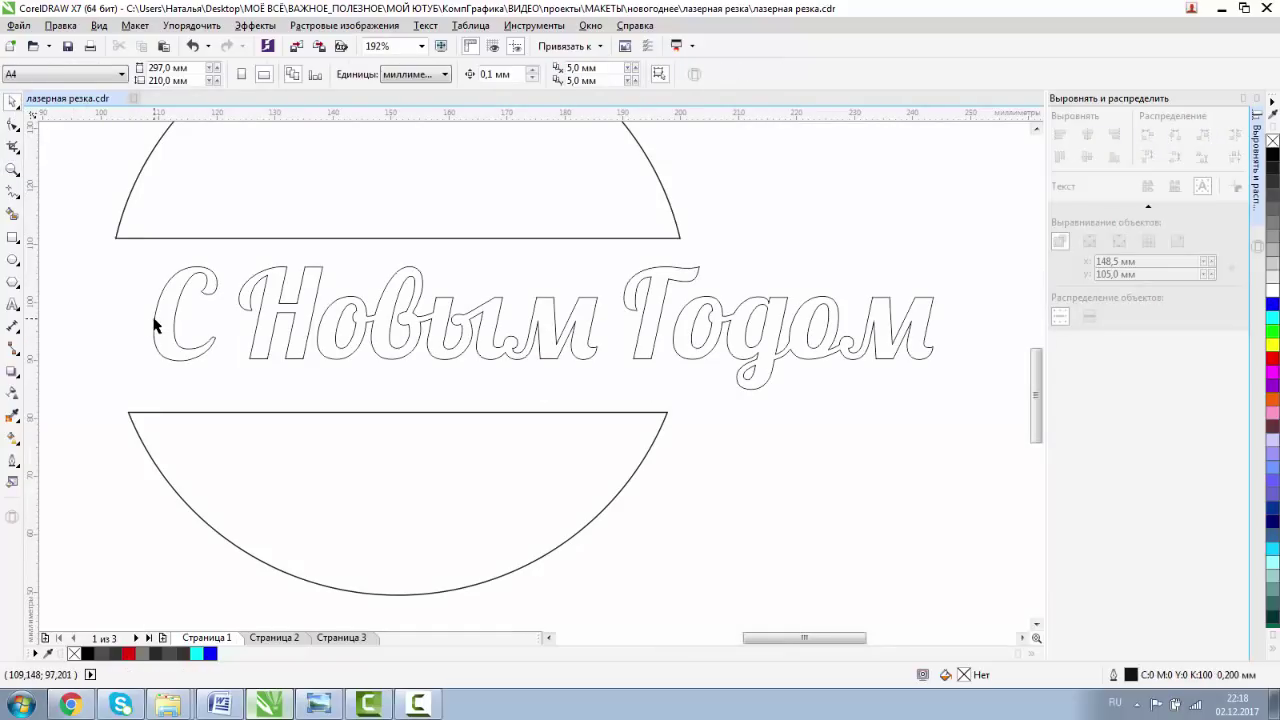
{"action": "left_click", "coordinate": [155, 325]}
{"action": "left_click", "coordinate": [293, 312], "text": "shift"}
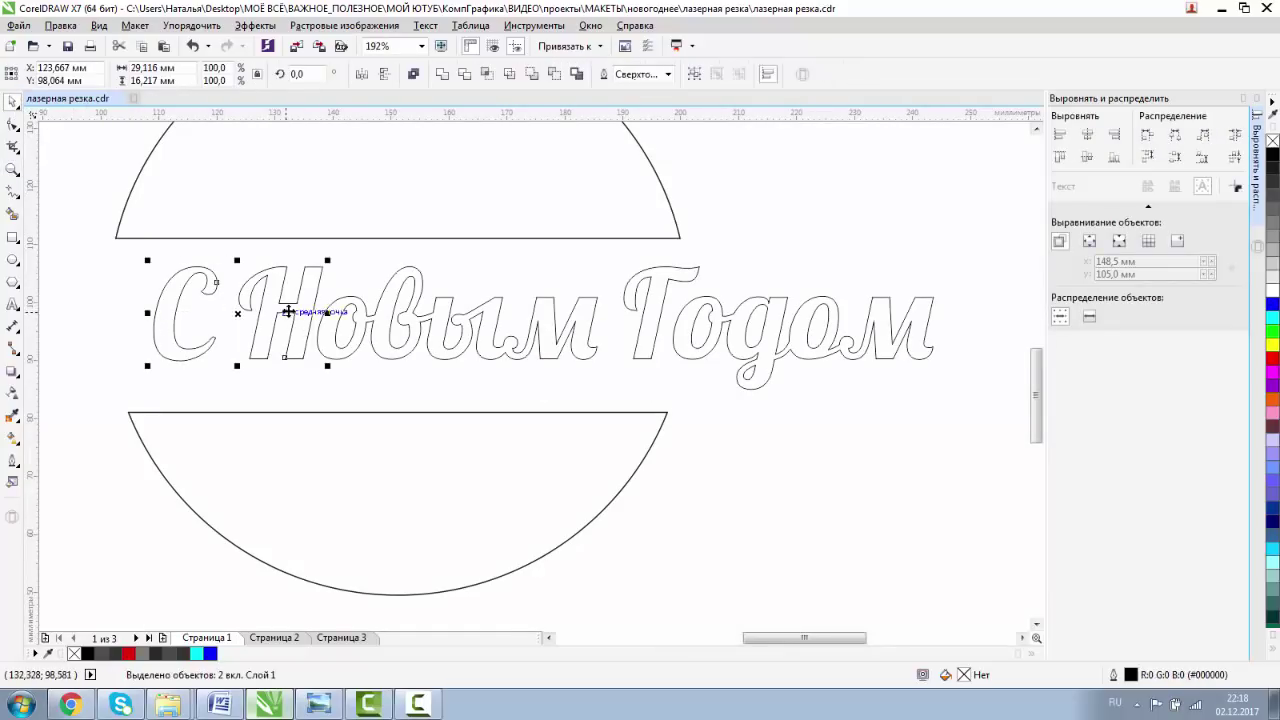
{"action": "left_click", "coordinate": [345, 303], "text": "shift"}
{"action": "mouse_move", "coordinate": [349, 301]}
{"action": "left_mouse_down"}
{"action": "mouse_move", "coordinate": [363, 300]}
{"action": "mouse_move", "coordinate": [361, 313]}
{"action": "mouse_move", "coordinate": [343, 288]}
{"action": "left_mouse_up"}
{"action": "left_click", "coordinate": [757, 486]}
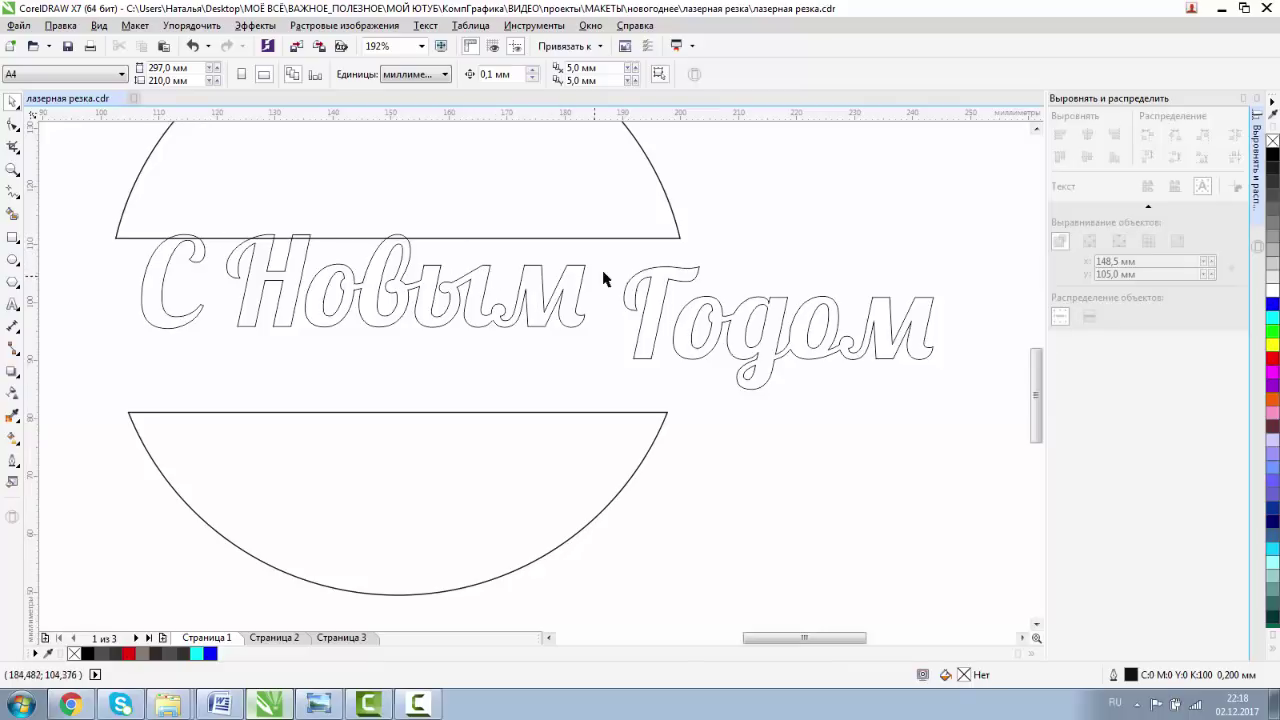
Move the word "Годом" beneath "Новым" so it touches that word and overlaps the lower ball part's straight edge.
{"action": "left_click", "coordinate": [678, 333]}
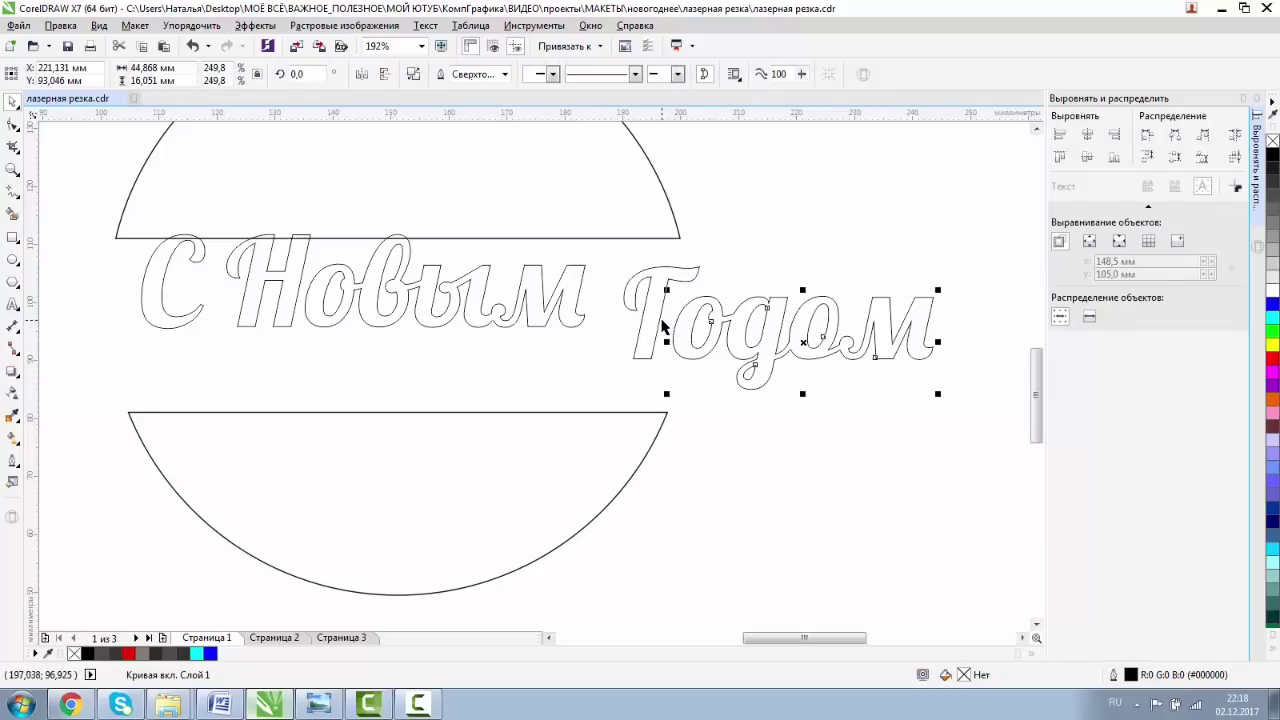
{"action": "left_click_drag", "start_coordinate": [657, 323], "coordinate": [381, 376]}
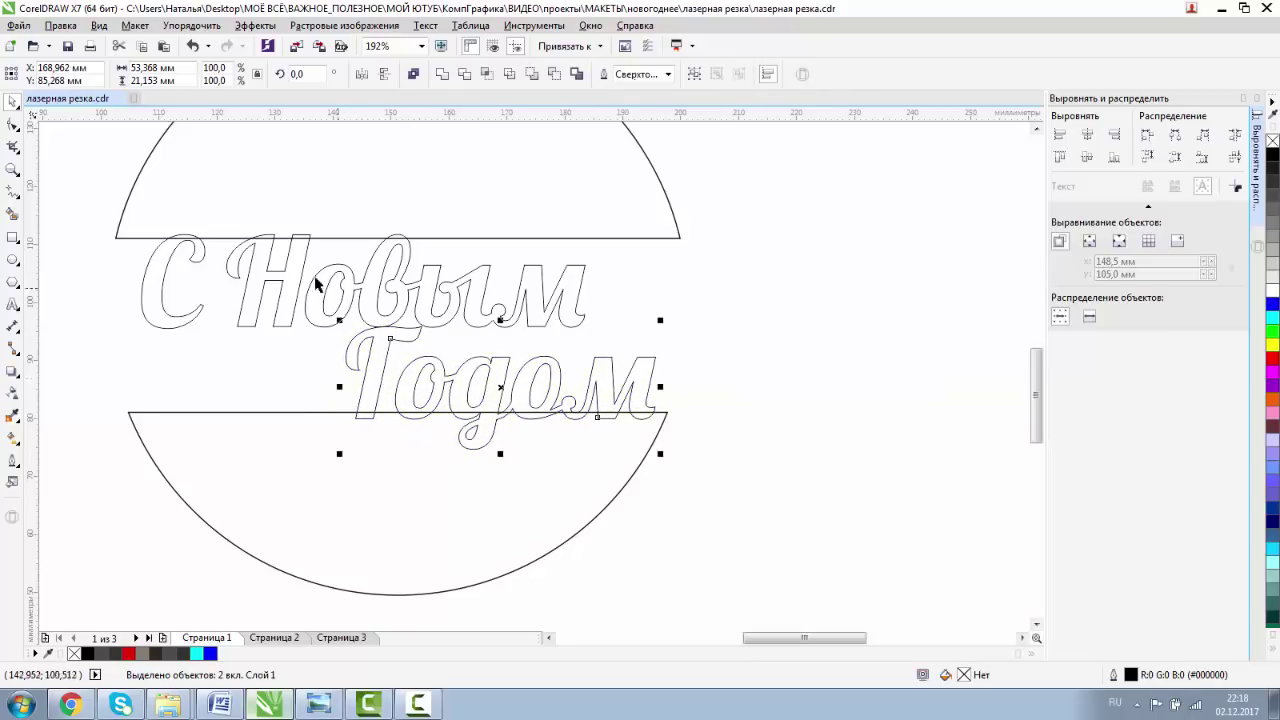
Select all parts of the inscription "С Новым Годом" and scale them down proportionally to about 82 mm wide.
{"action": "left_click", "coordinate": [300, 290]}
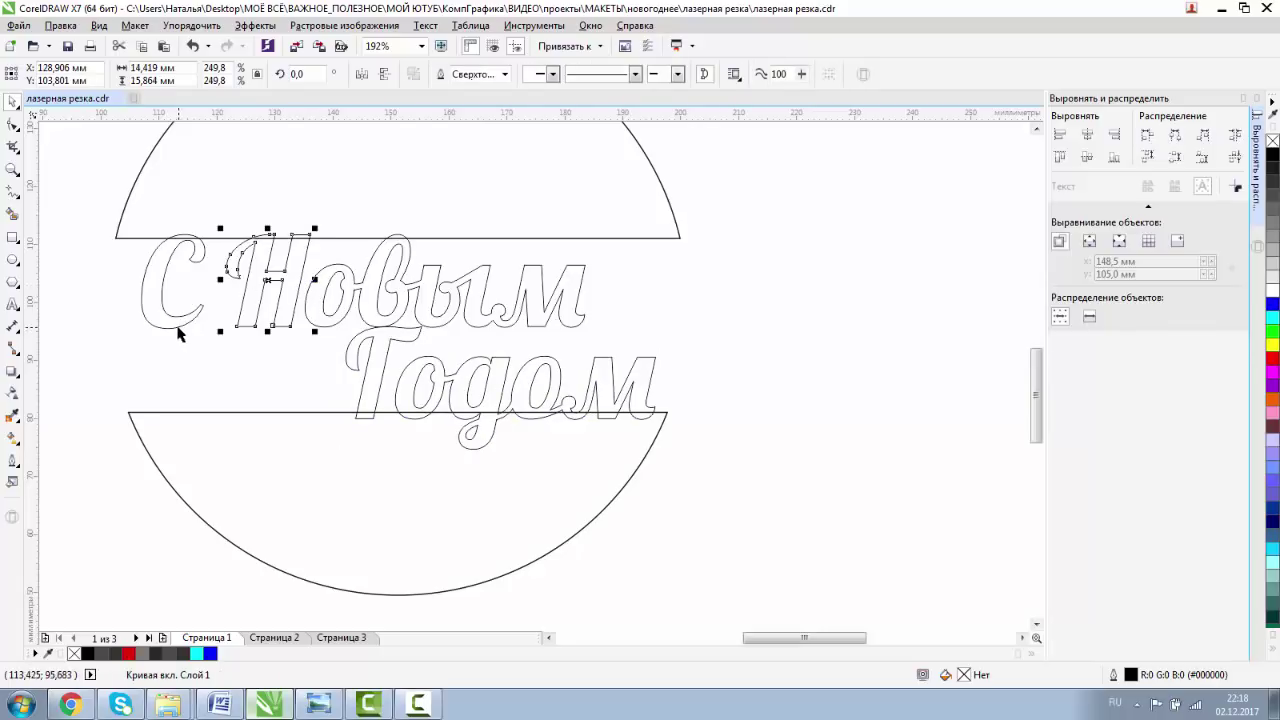
{"action": "left_click", "coordinate": [178, 333], "text": "shift"}
{"action": "left_click", "coordinate": [343, 315], "text": "shift"}
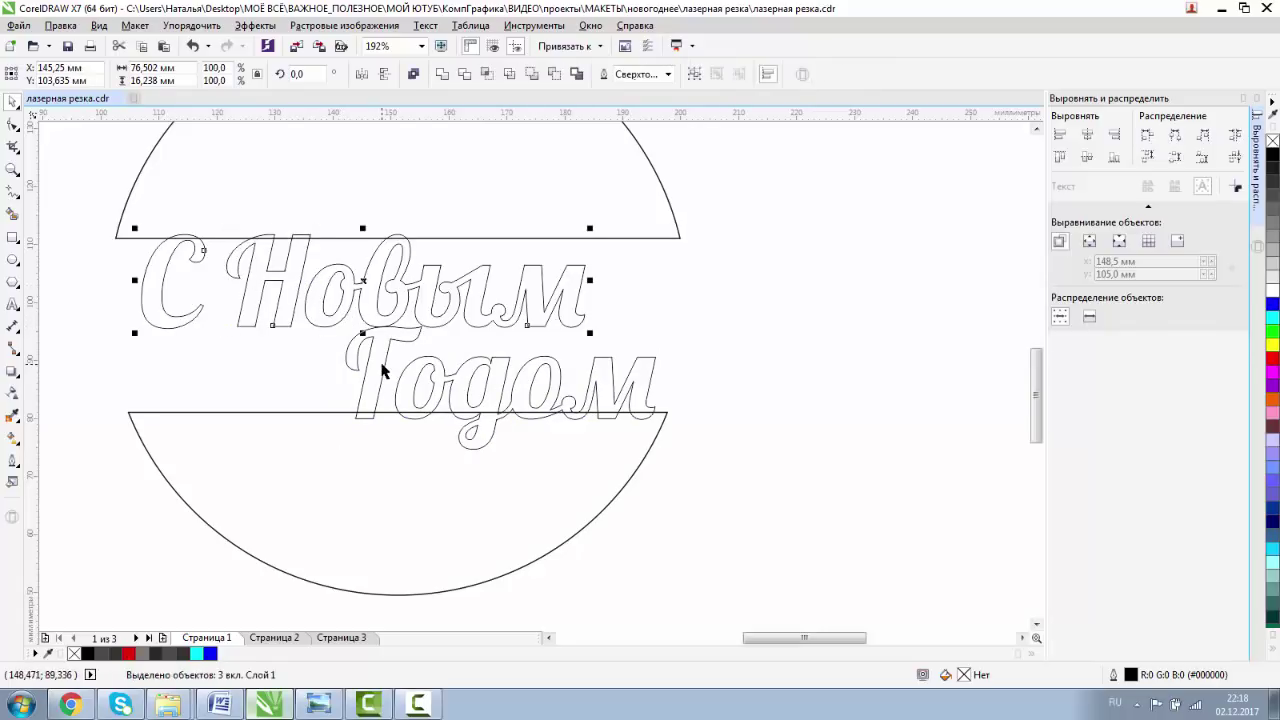
{"action": "left_click", "coordinate": [444, 394], "text": "shift"}
{"action": "left_click", "coordinate": [645, 455], "text": "shift"}
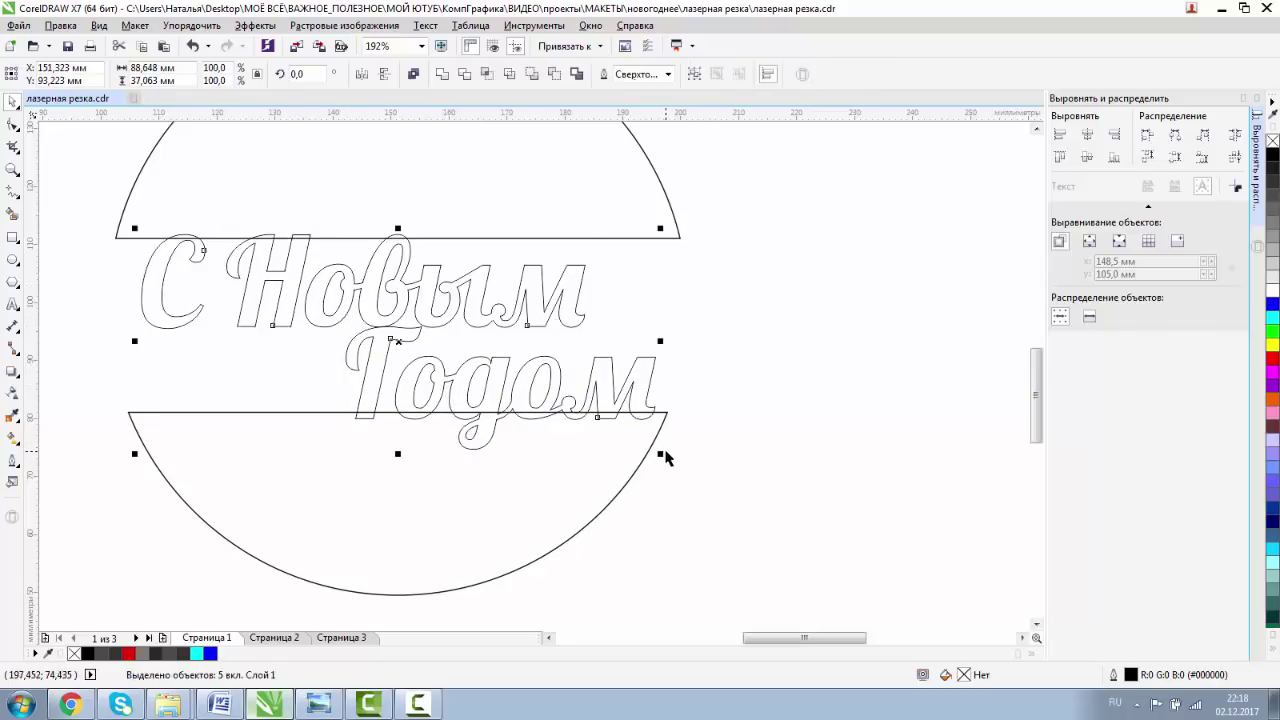
{"action": "left_click_drag", "start_coordinate": [660, 453], "coordinate": [620, 437]}
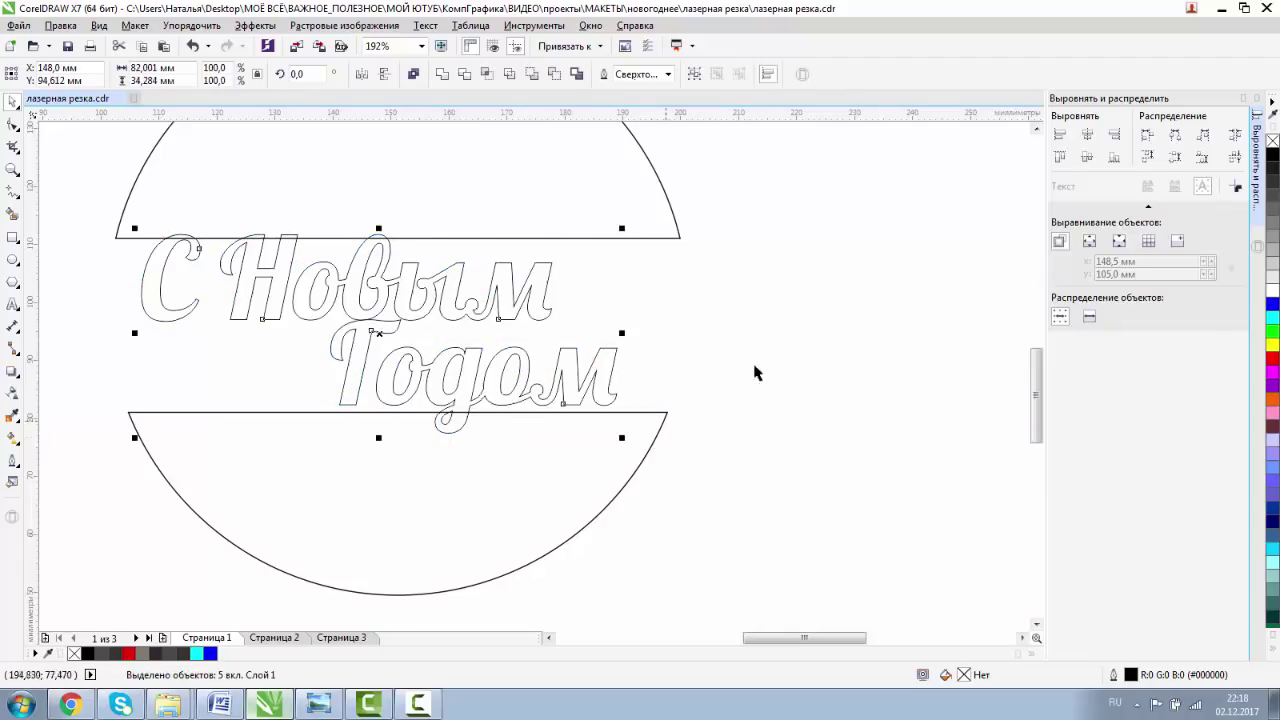
{"action": "left_click", "coordinate": [760, 370]}
Move the letters "одом" to the right and slightly down, leaving a gap after the capital letter of "Годом".
{"action": "left_click_drag", "start_coordinate": [530, 382], "coordinate": [558, 389]}
{"action": "left_click", "coordinate": [100, 149]}
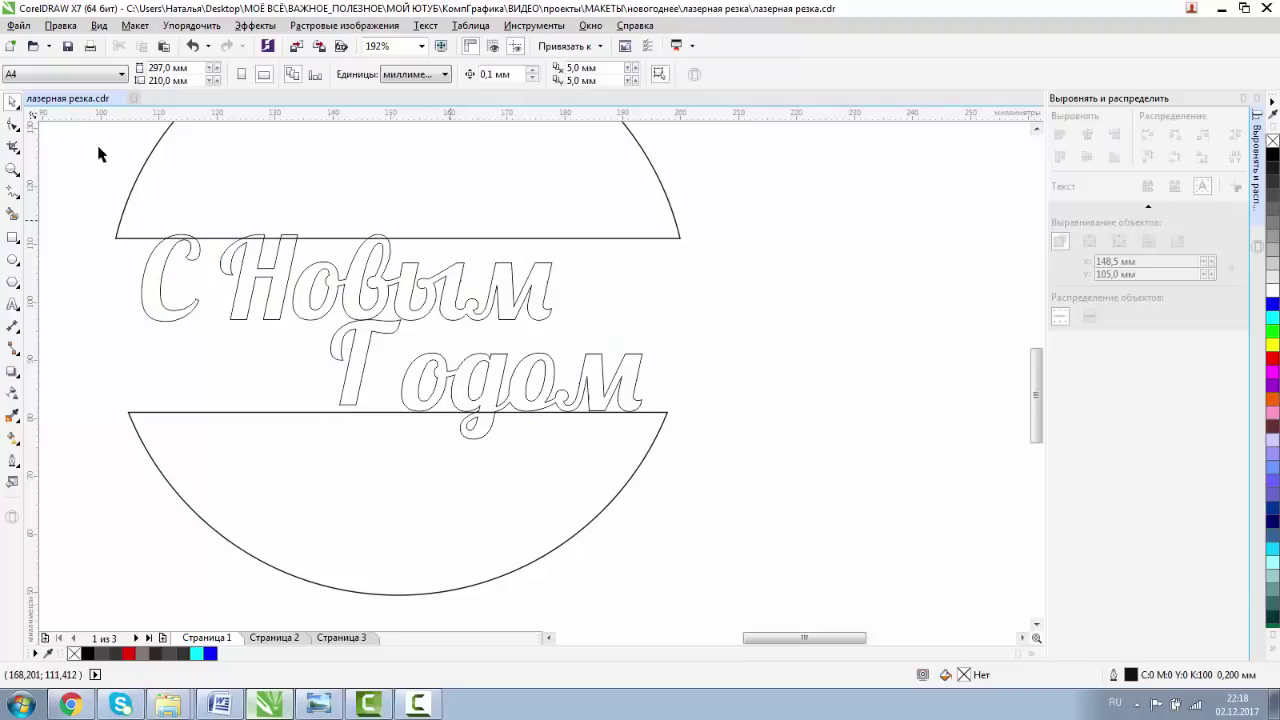
{"action": "left_click", "coordinate": [13, 169]}
{"action": "left_click", "coordinate": [13, 101]}
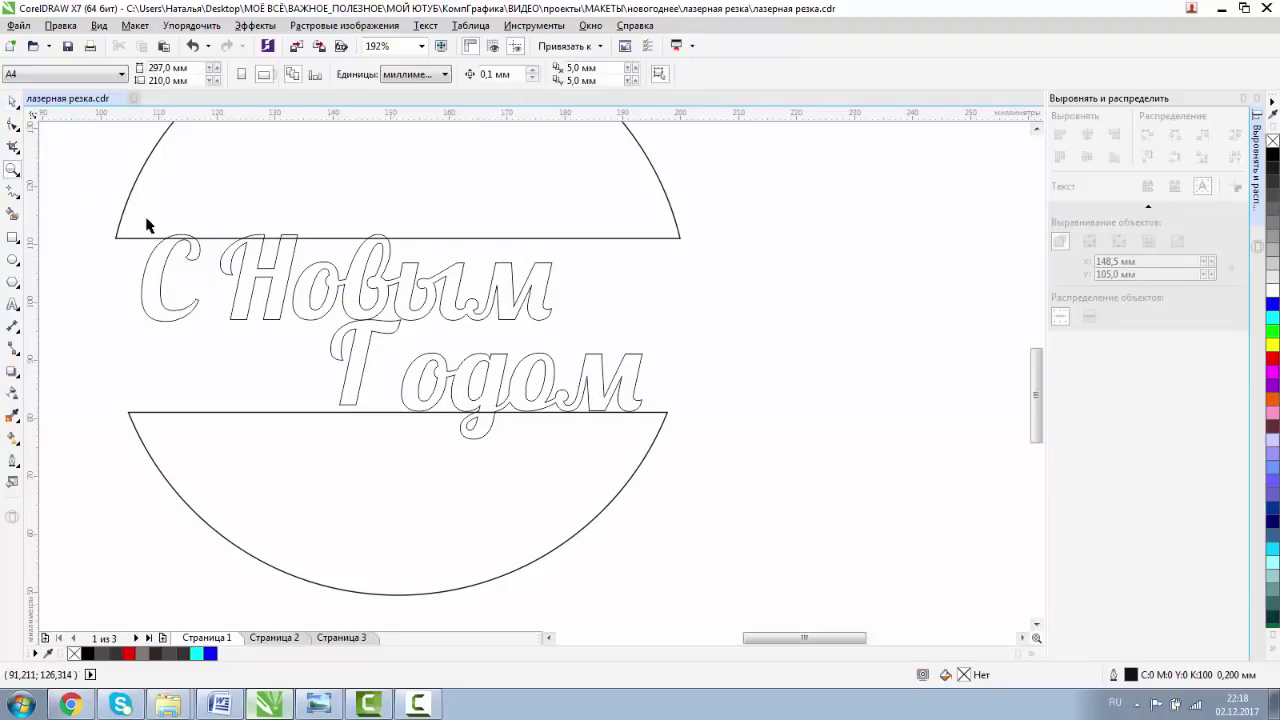
Enlarge the three capital letters of the inscription together by about 12%, making the "С" about 16.8 mm high.
{"action": "left_click", "coordinate": [168, 278]}
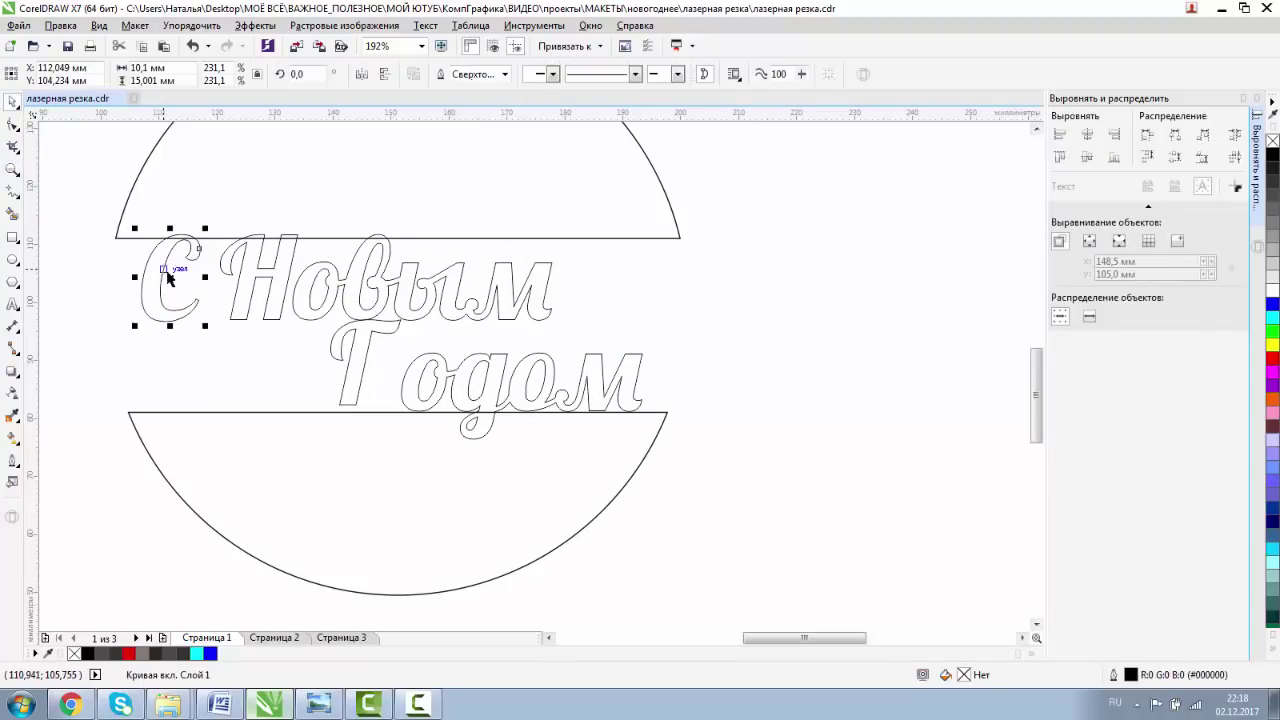
{"action": "left_click", "coordinate": [137, 327]}
{"action": "left_click", "coordinate": [260, 237], "text": "shift"}
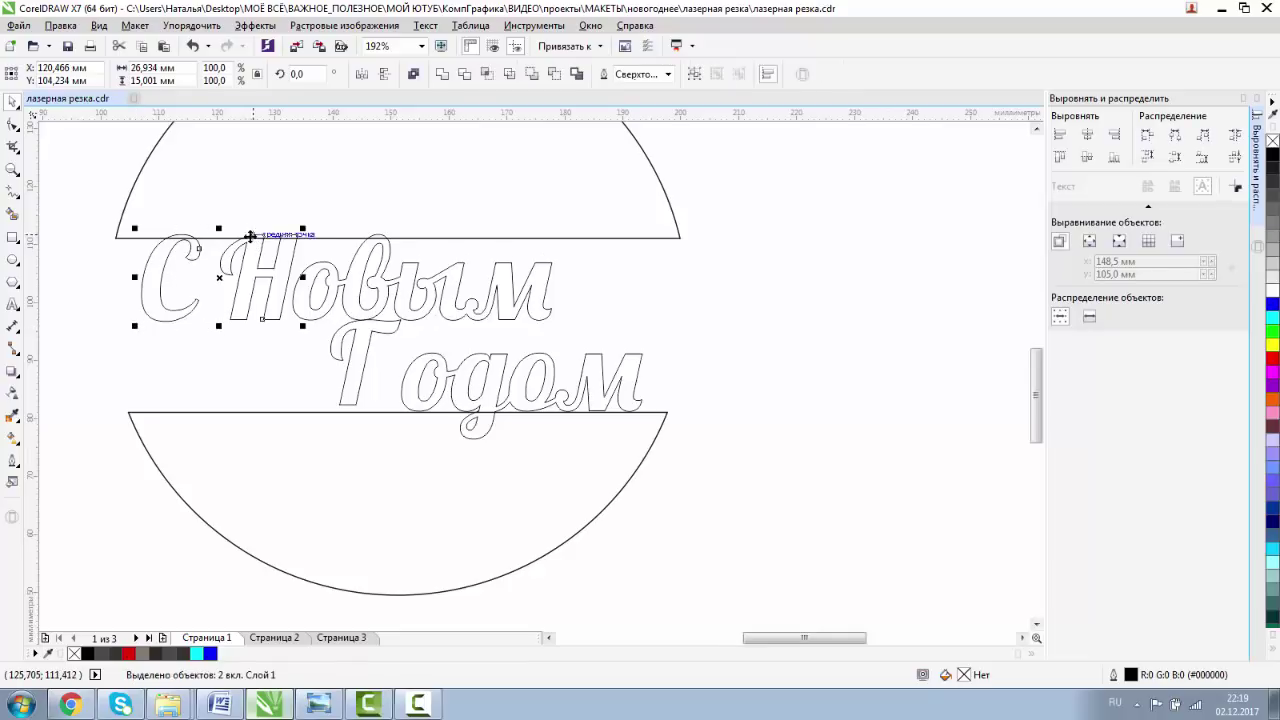
{"action": "left_click", "coordinate": [331, 339], "text": "shift"}
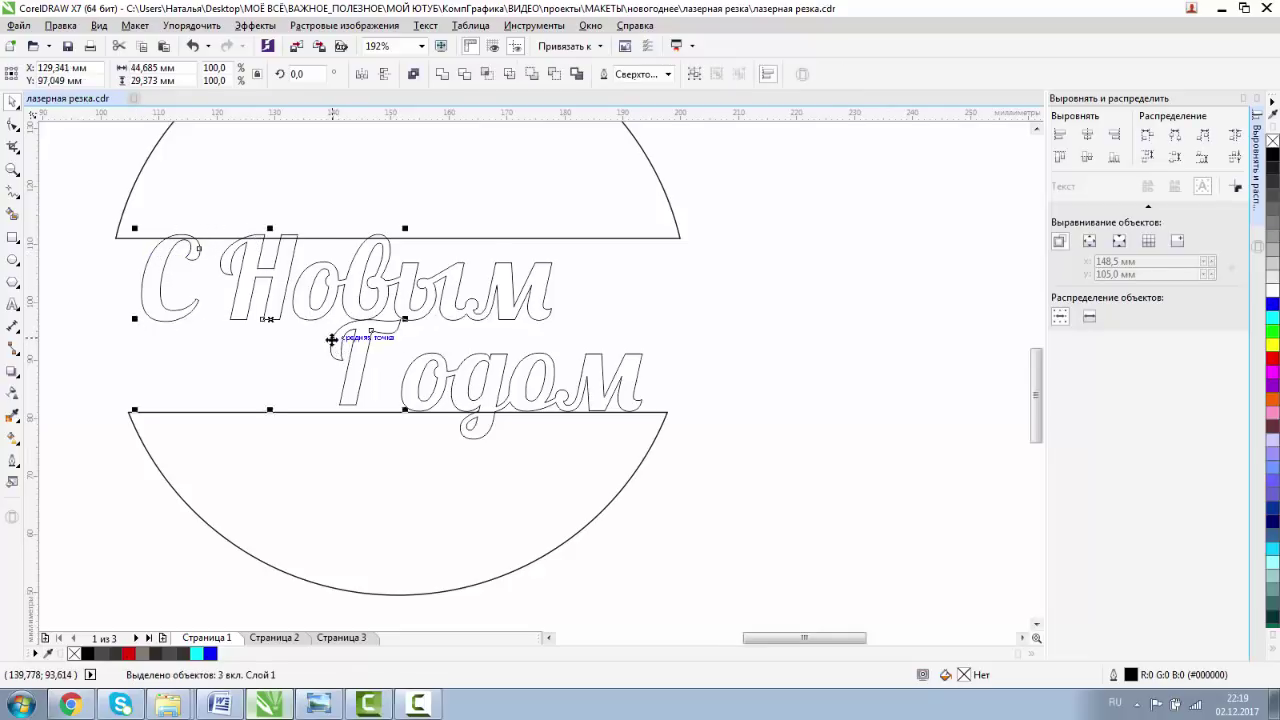
{"action": "left_click_drag", "start_coordinate": [406, 414], "coordinate": [434, 446]}
{"action": "left_click", "coordinate": [786, 371]}
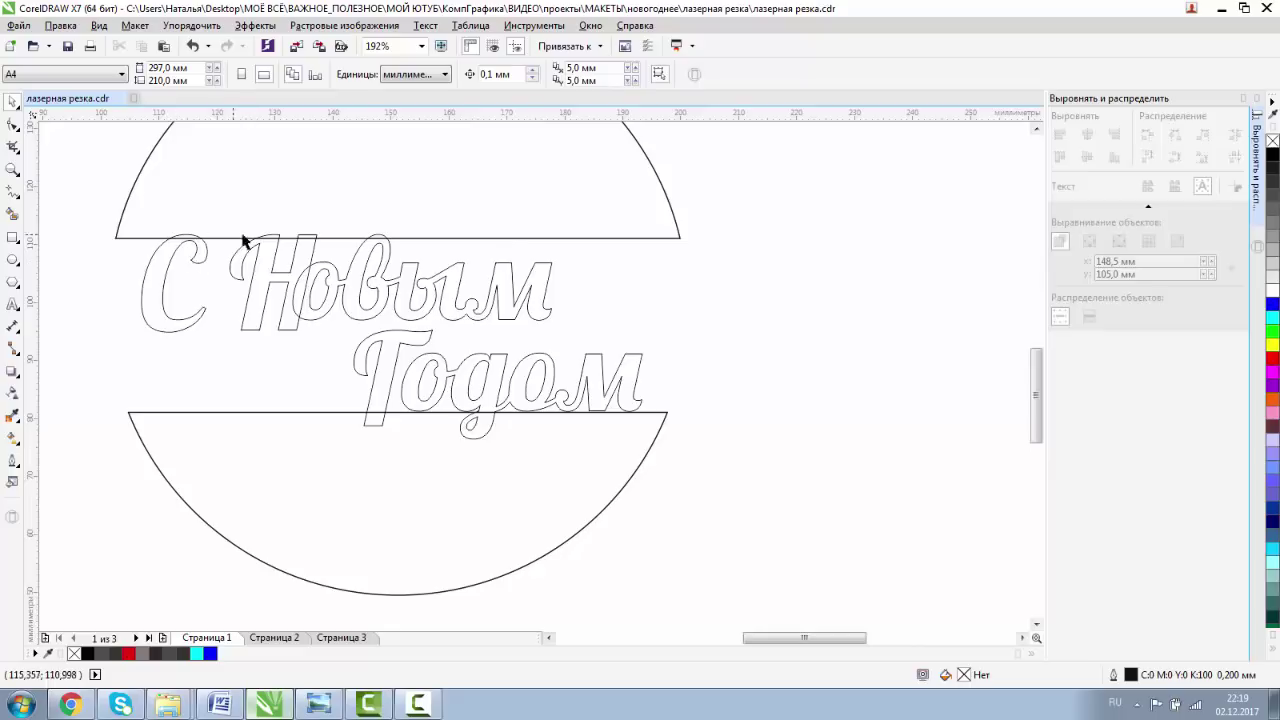
Shift the capital "Н" slightly left so it only just overlaps the "о", and move the "С" left as well.
{"action": "left_click", "coordinate": [289, 277]}
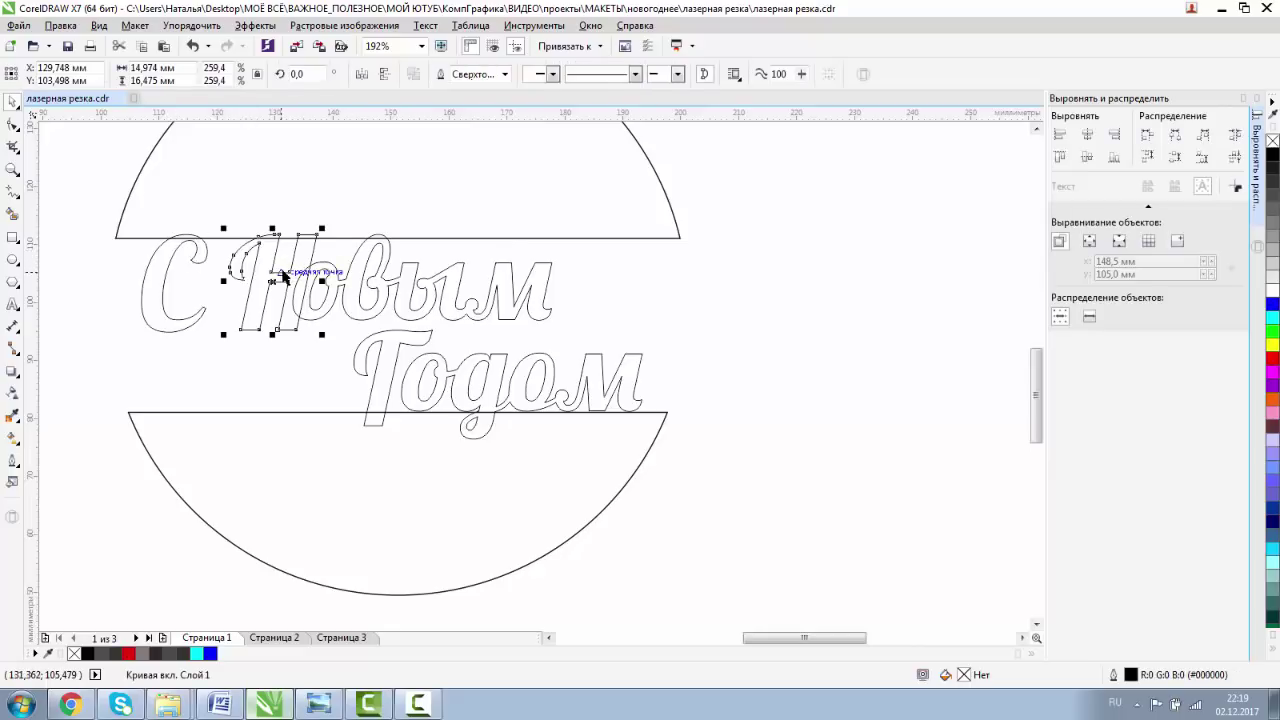
{"action": "left_click_drag", "start_coordinate": [289, 277], "coordinate": [265, 278]}
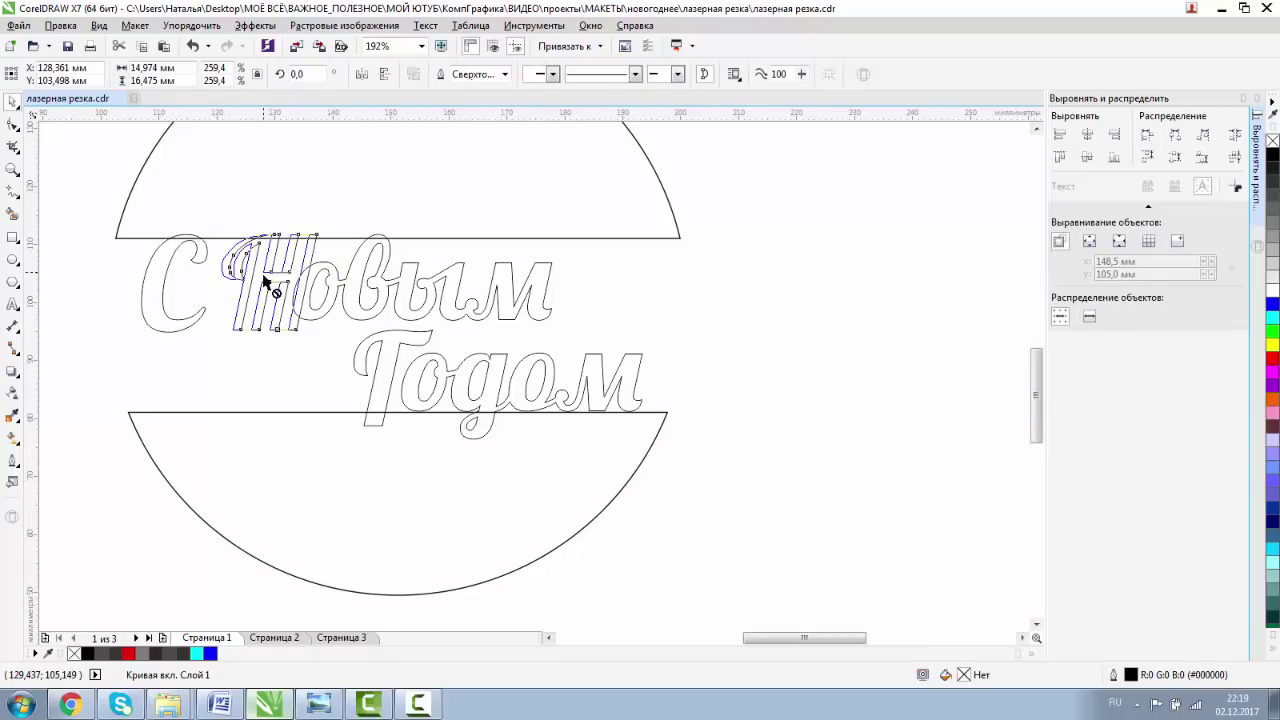
{"action": "left_click_drag", "start_coordinate": [186, 251], "coordinate": [163, 252]}
Convert the straight edge of the upper ball part to a curve and bend it into a wave following "С Новым".
{"action": "left_click", "coordinate": [478, 253]}
{"action": "left_click", "coordinate": [480, 240]}
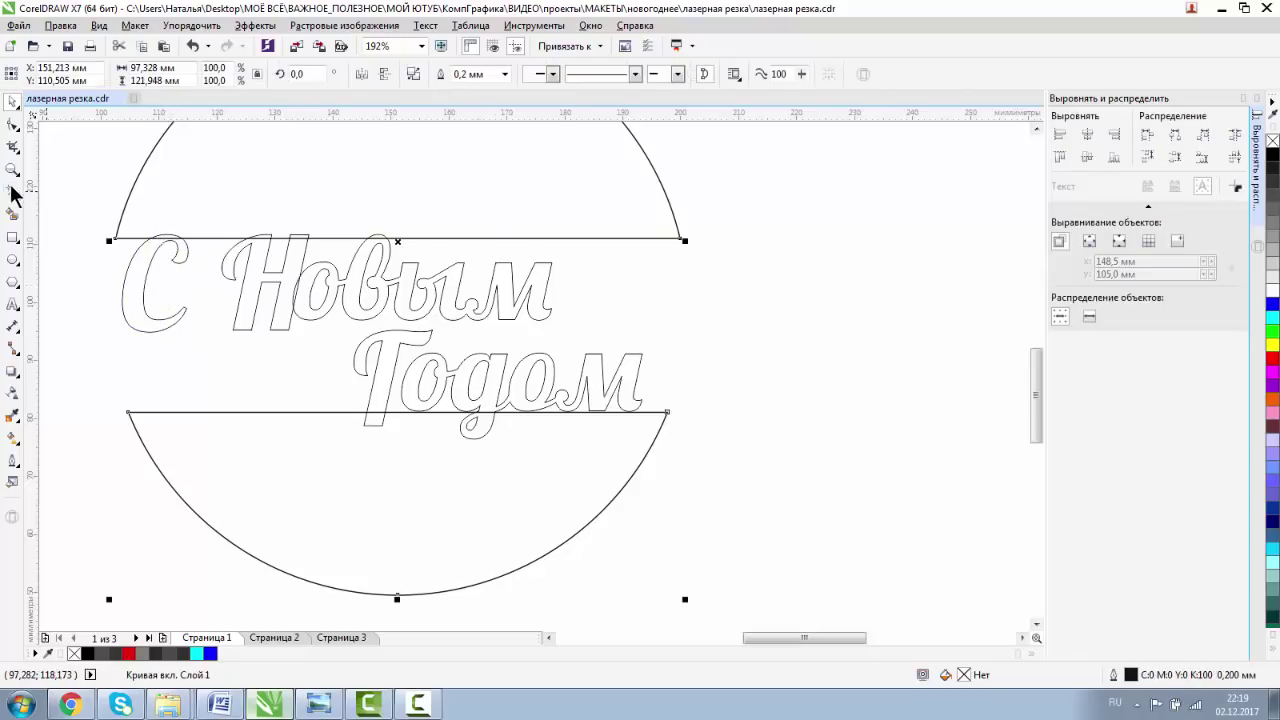
{"action": "left_click", "coordinate": [13, 125]}
{"action": "left_click", "coordinate": [485, 239]}
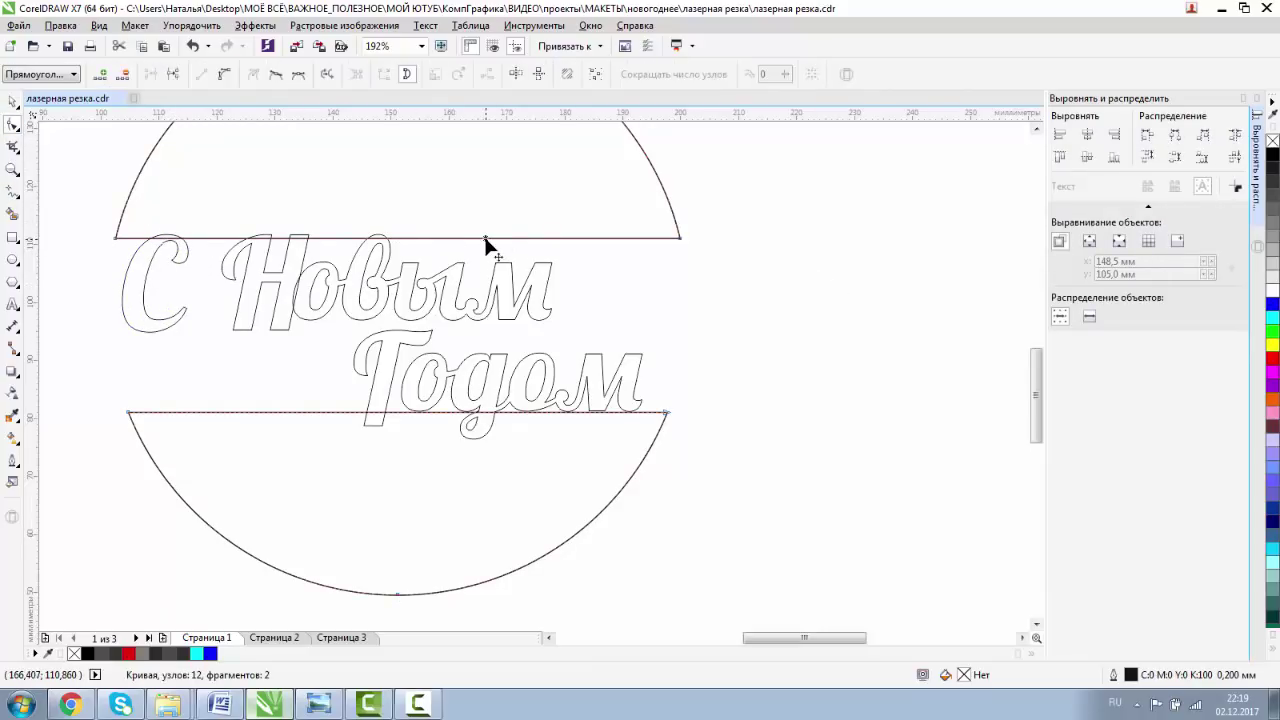
{"action": "left_click", "coordinate": [224, 72]}
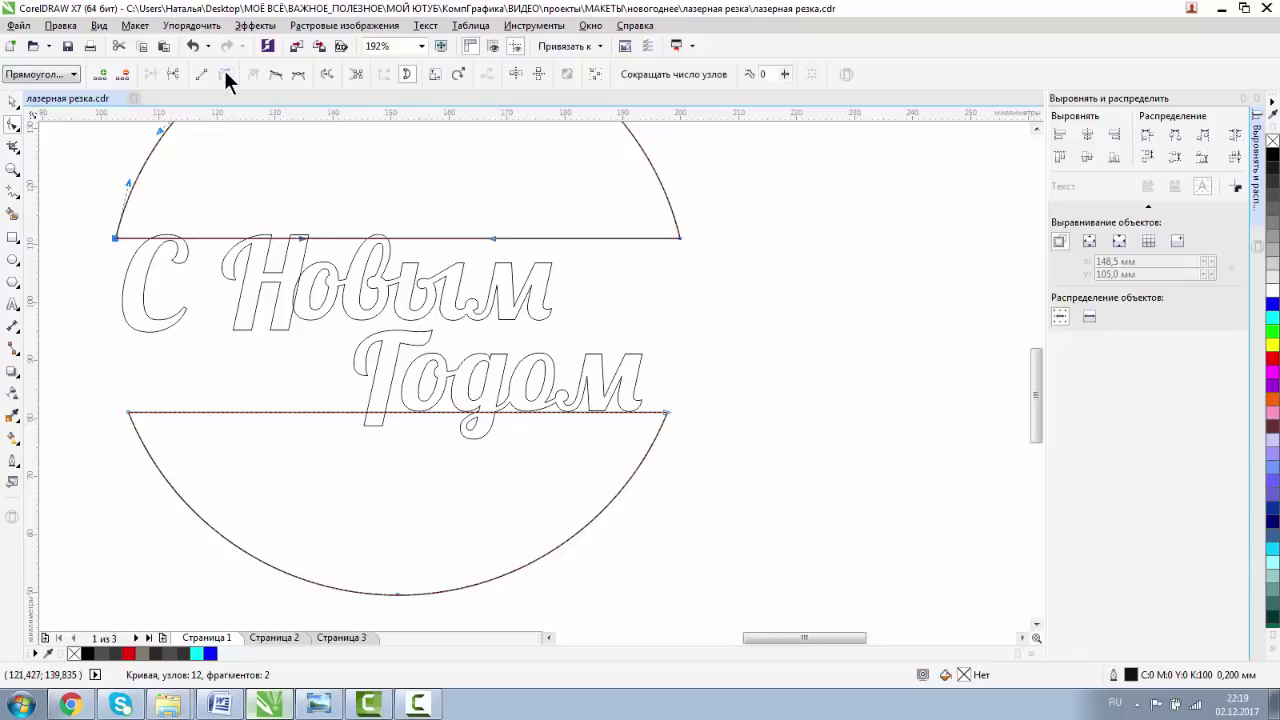
{"action": "left_click_drag", "start_coordinate": [300, 242], "coordinate": [209, 201]}
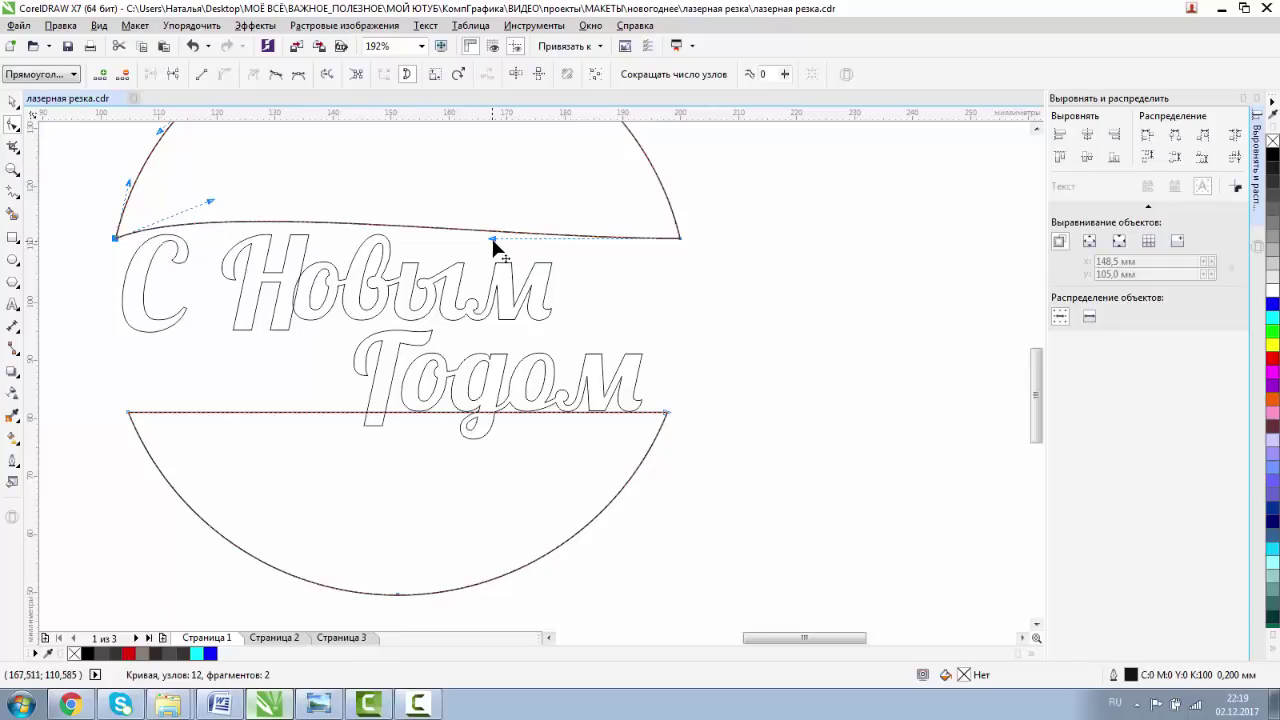
{"action": "left_click_drag", "start_coordinate": [493, 242], "coordinate": [498, 319]}
{"action": "left_click_drag", "start_coordinate": [210, 201], "coordinate": [421, 189]}
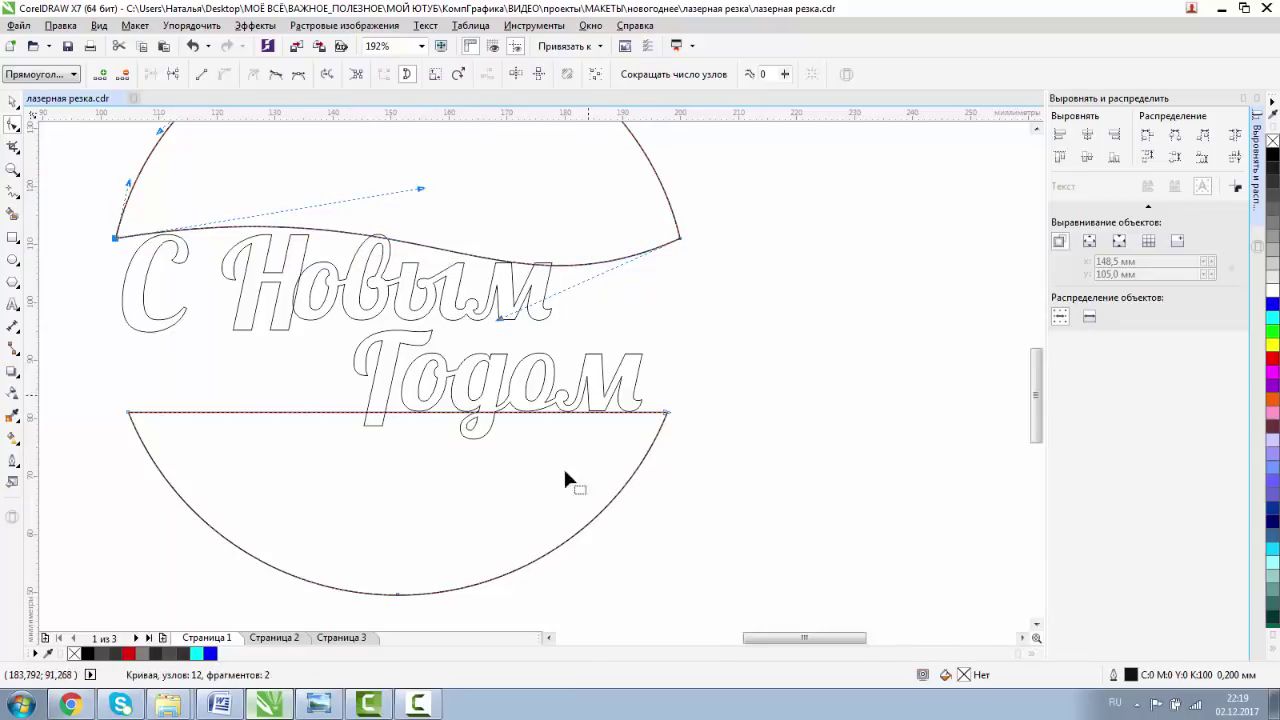
Convert the lower ball part's straight edge to a curve and bend it into a matching wave beneath "Годом".
{"action": "left_click", "coordinate": [274, 412]}
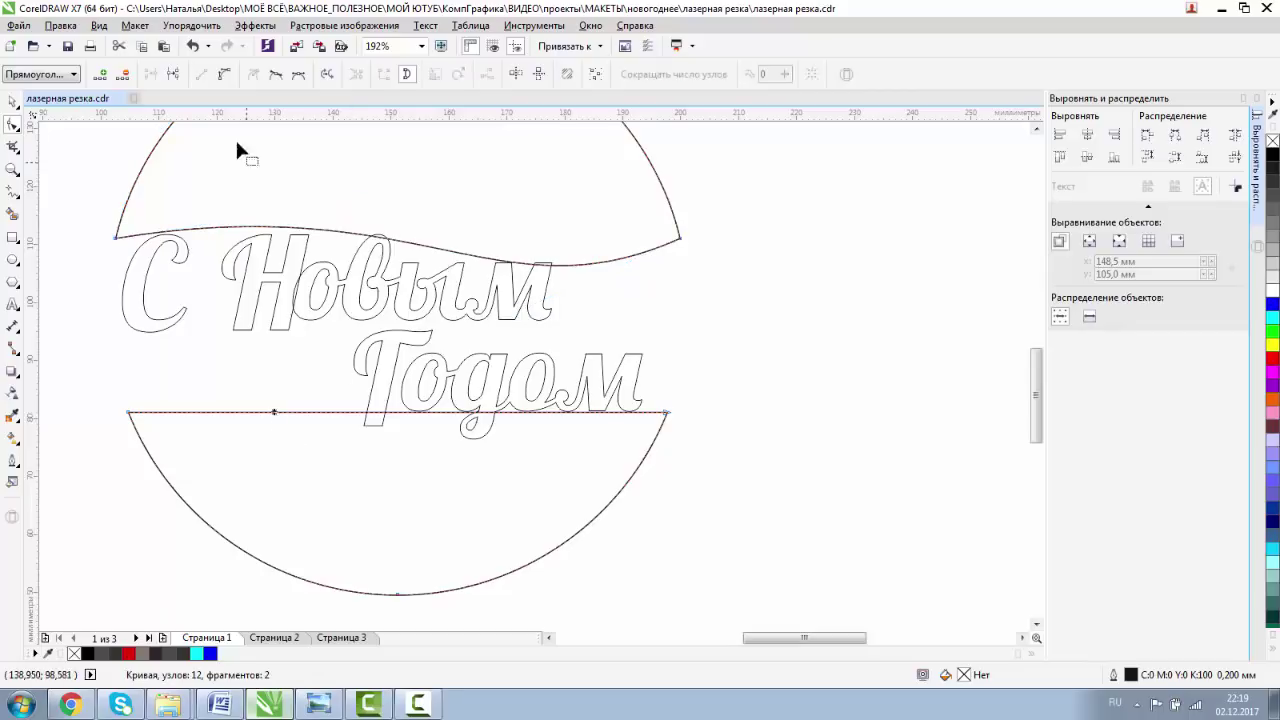
{"action": "left_click", "coordinate": [224, 76]}
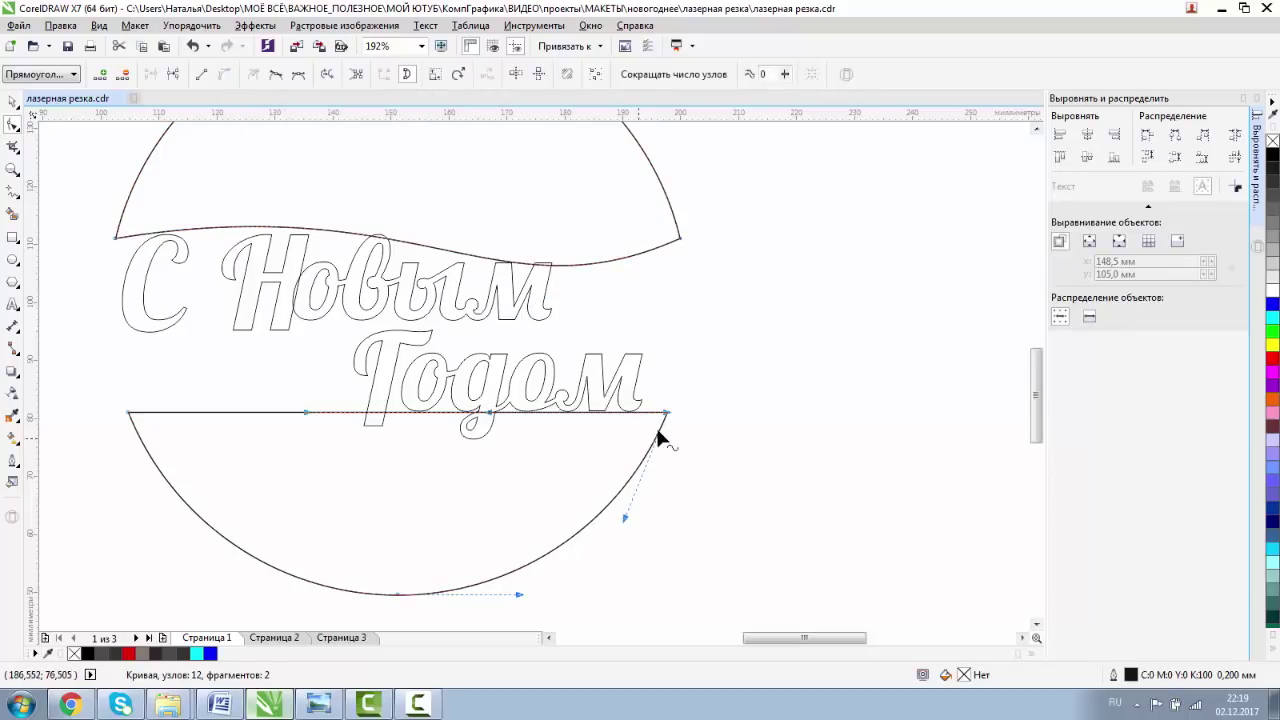
{"action": "left_click_drag", "start_coordinate": [490, 418], "coordinate": [472, 447]}
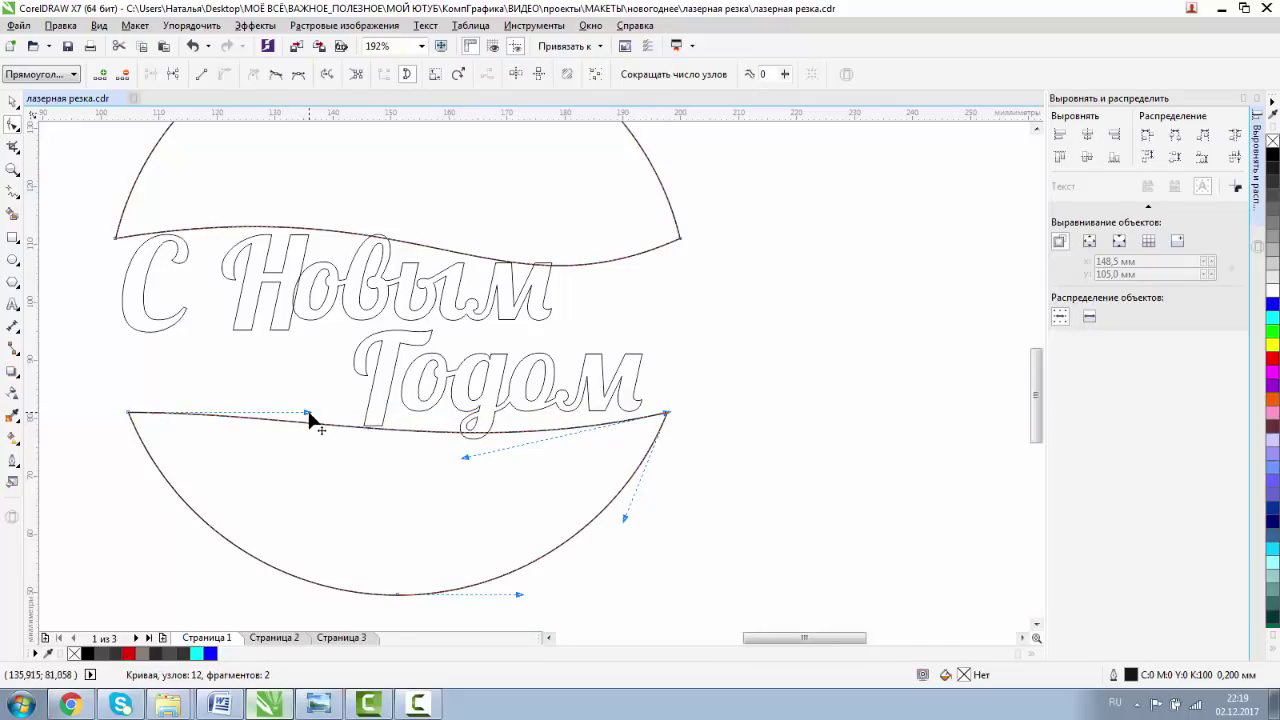
{"action": "left_click_drag", "start_coordinate": [308, 412], "coordinate": [290, 346]}
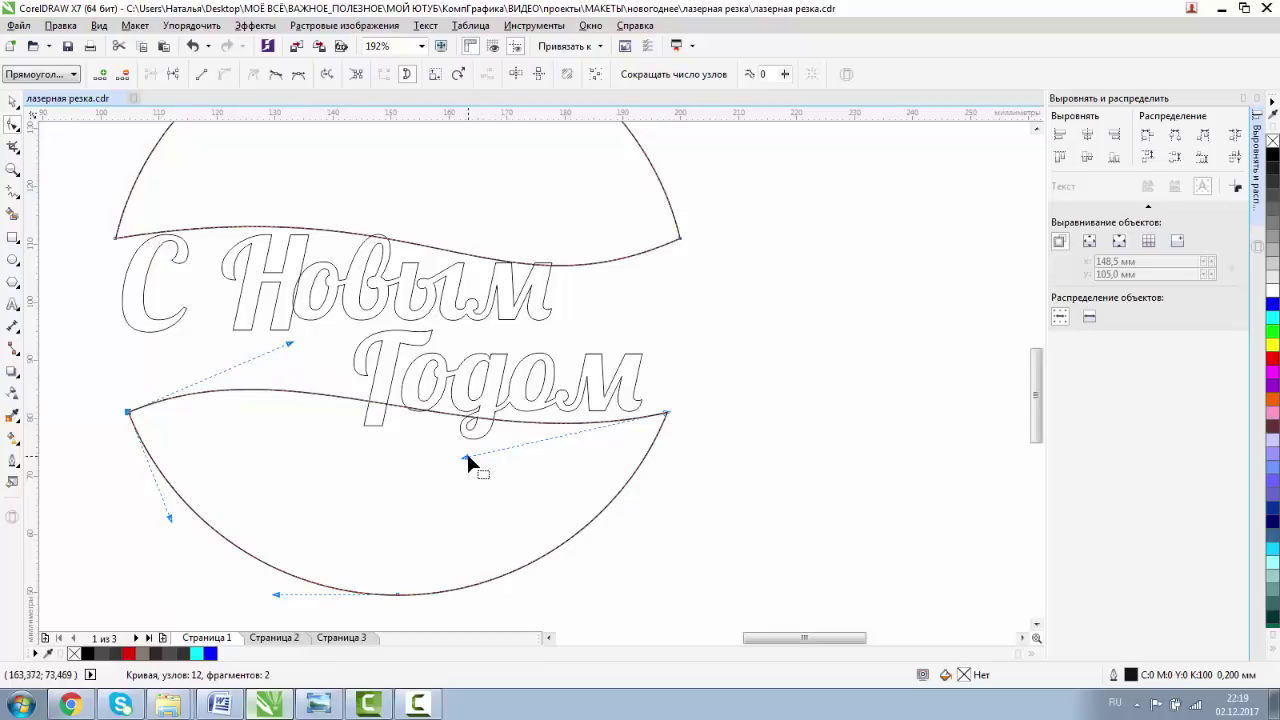
{"action": "left_click_drag", "start_coordinate": [467, 457], "coordinate": [463, 468]}
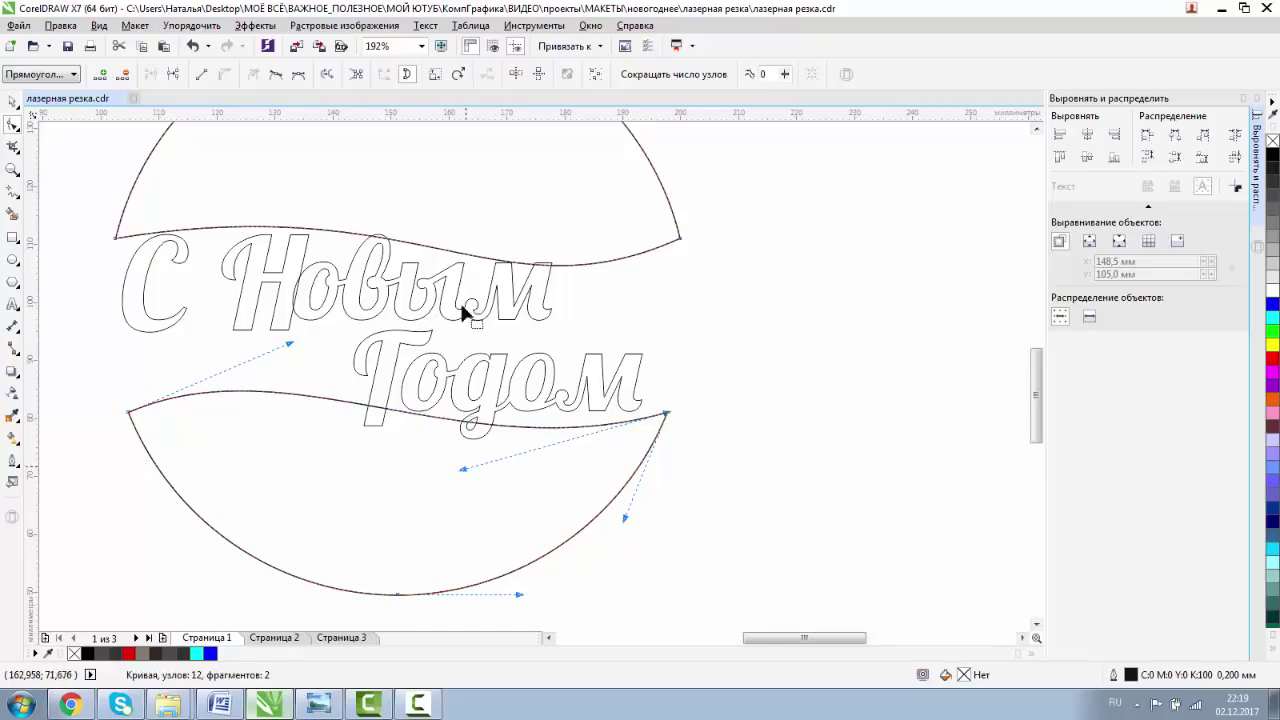
Move the capital letters "С" and "Н" up so that both overlap the wavy edge of the upper ball part.
{"action": "left_click", "coordinate": [11, 170]}
{"action": "left_click_drag", "start_coordinate": [103, 190], "coordinate": [494, 391]}
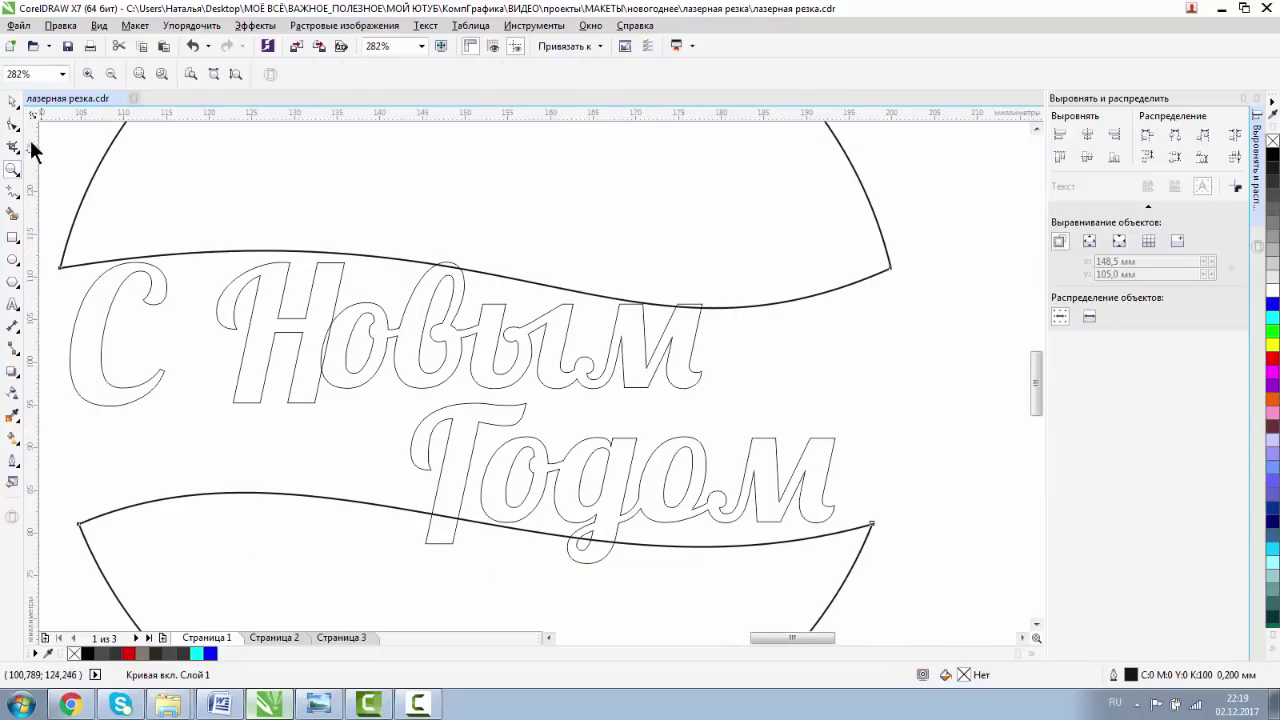
{"action": "left_click", "coordinate": [11, 101]}
{"action": "left_click", "coordinate": [131, 280]}
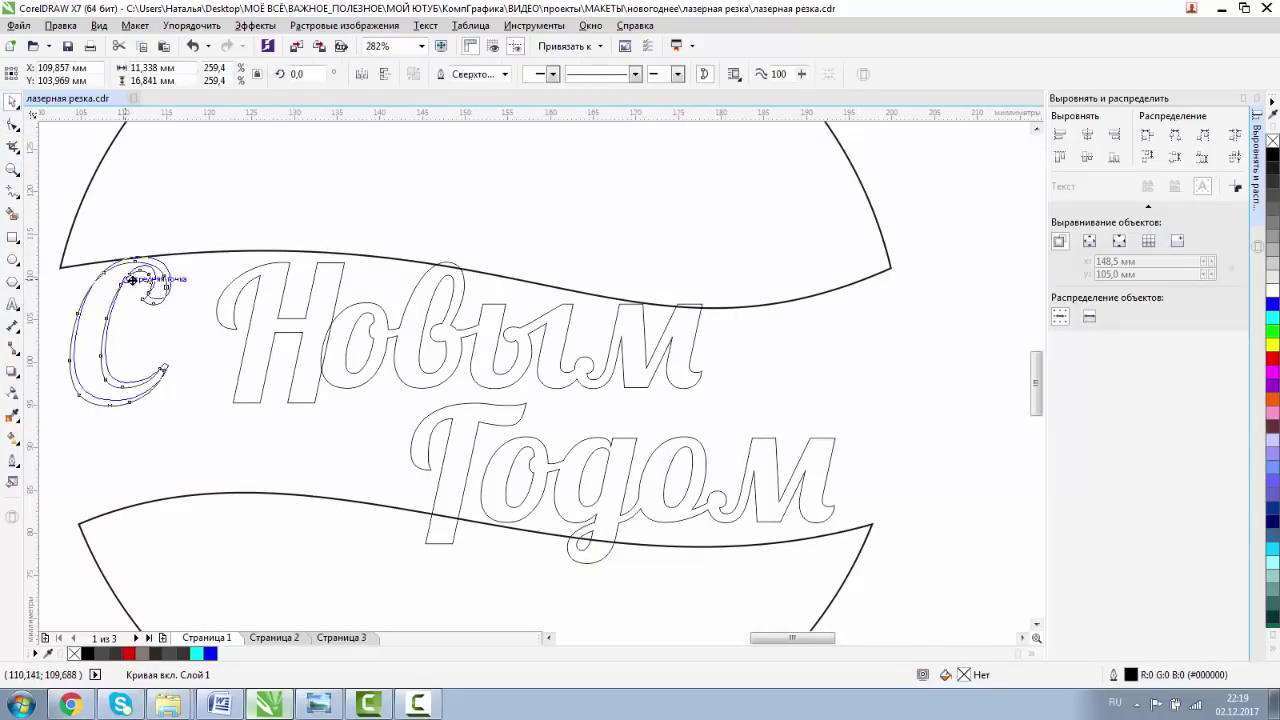
{"action": "left_click_drag", "start_coordinate": [131, 280], "coordinate": [136, 275]}
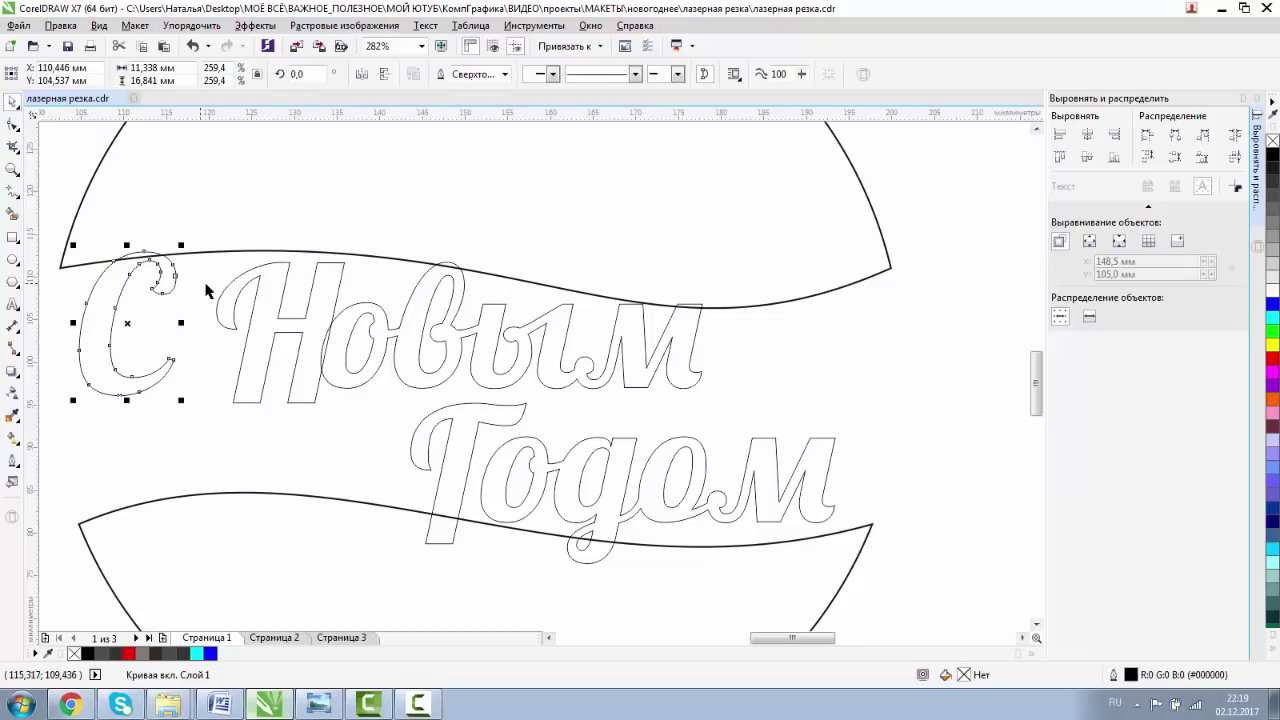
{"action": "left_click", "coordinate": [206, 290]}
{"action": "left_click_drag", "start_coordinate": [258, 275], "coordinate": [258, 250]}
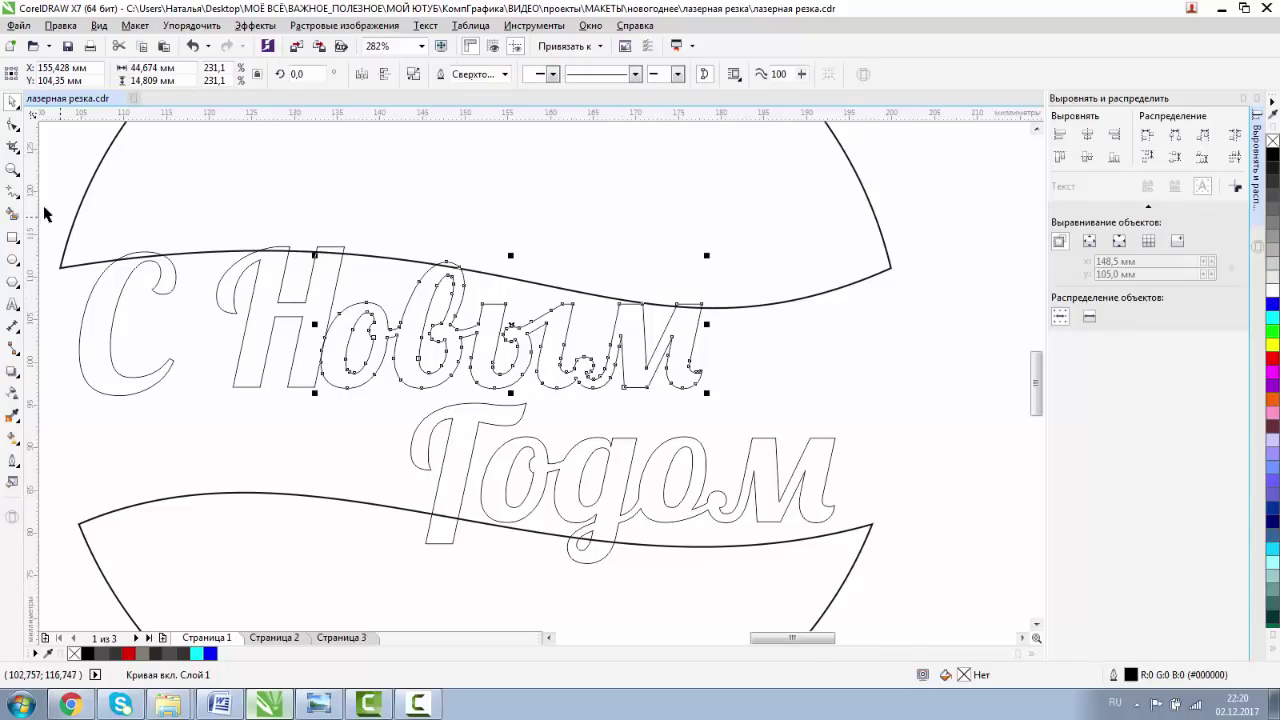
Shift the letters "овым" slightly left and down so the "о" overlaps the "Н", and check their contact with the upper wavy edge.
{"action": "left_click", "coordinate": [13, 170]}
{"action": "left_click_drag", "start_coordinate": [280, 271], "coordinate": [525, 425]}
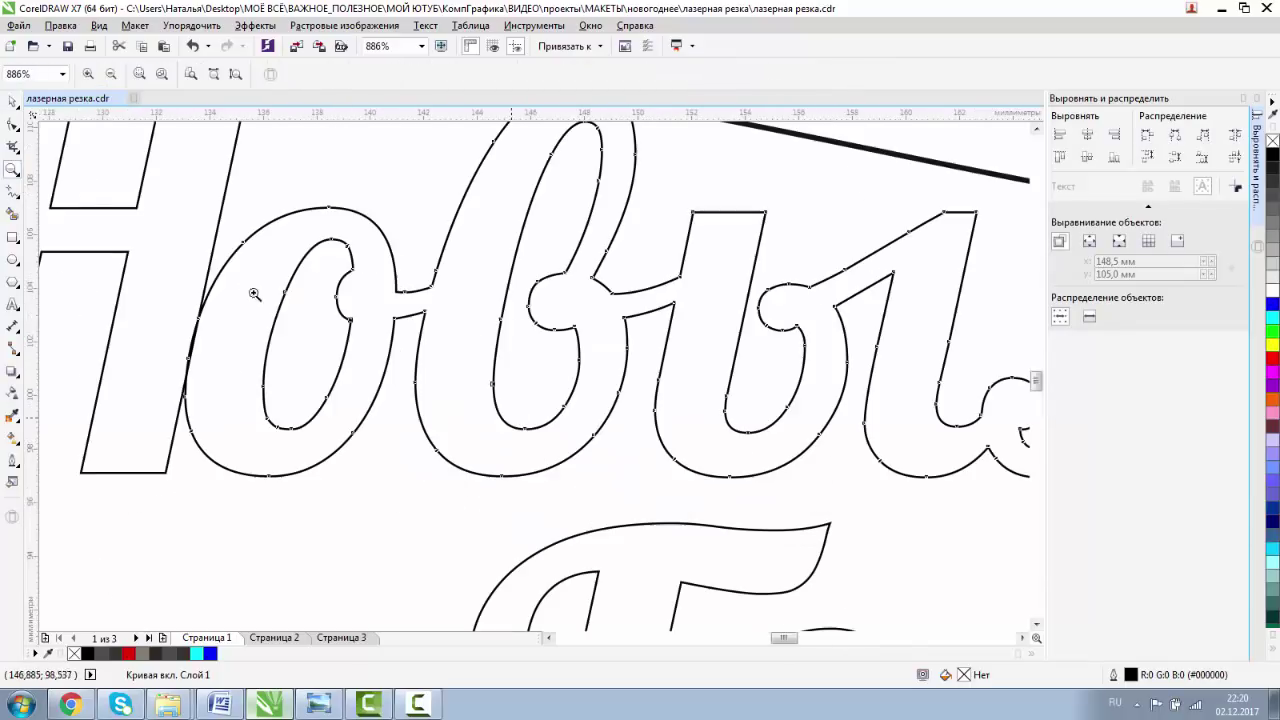
{"action": "left_click", "coordinate": [13, 101]}
{"action": "left_click_drag", "start_coordinate": [280, 220], "coordinate": [270, 222]}
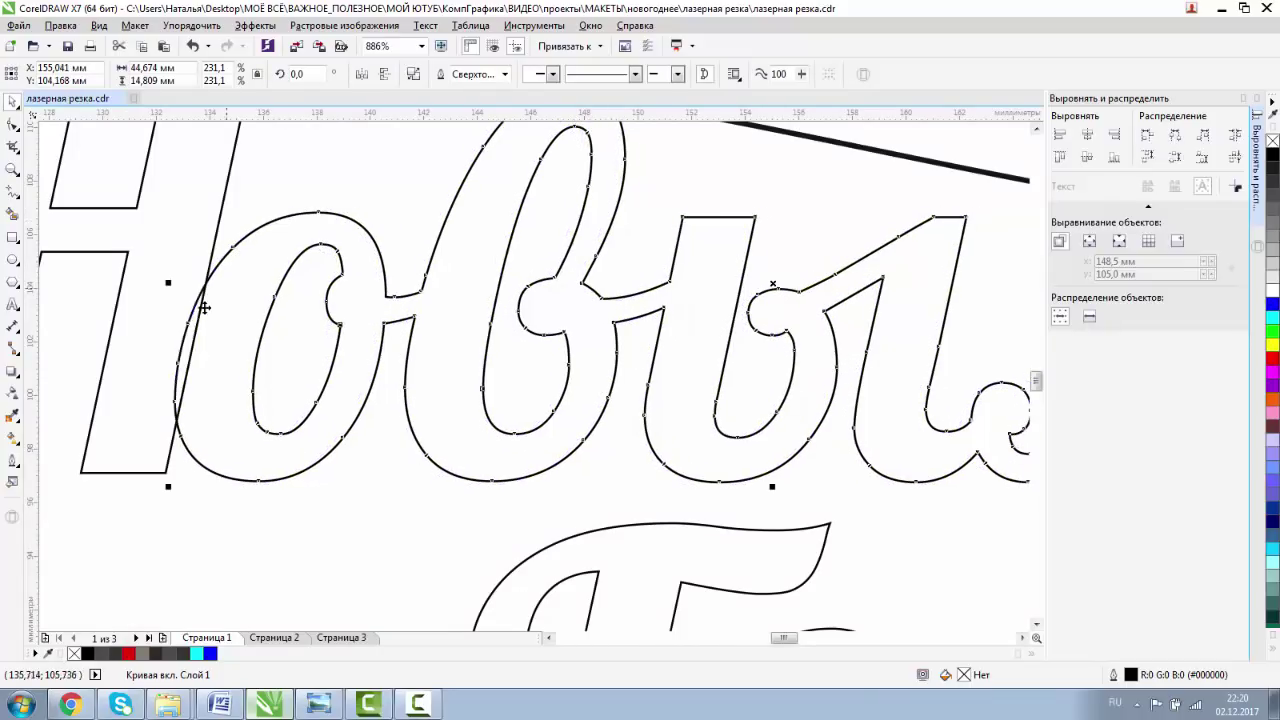
{"action": "left_click", "coordinate": [13, 168]}
{"action": "left_click", "coordinate": [113, 74]}
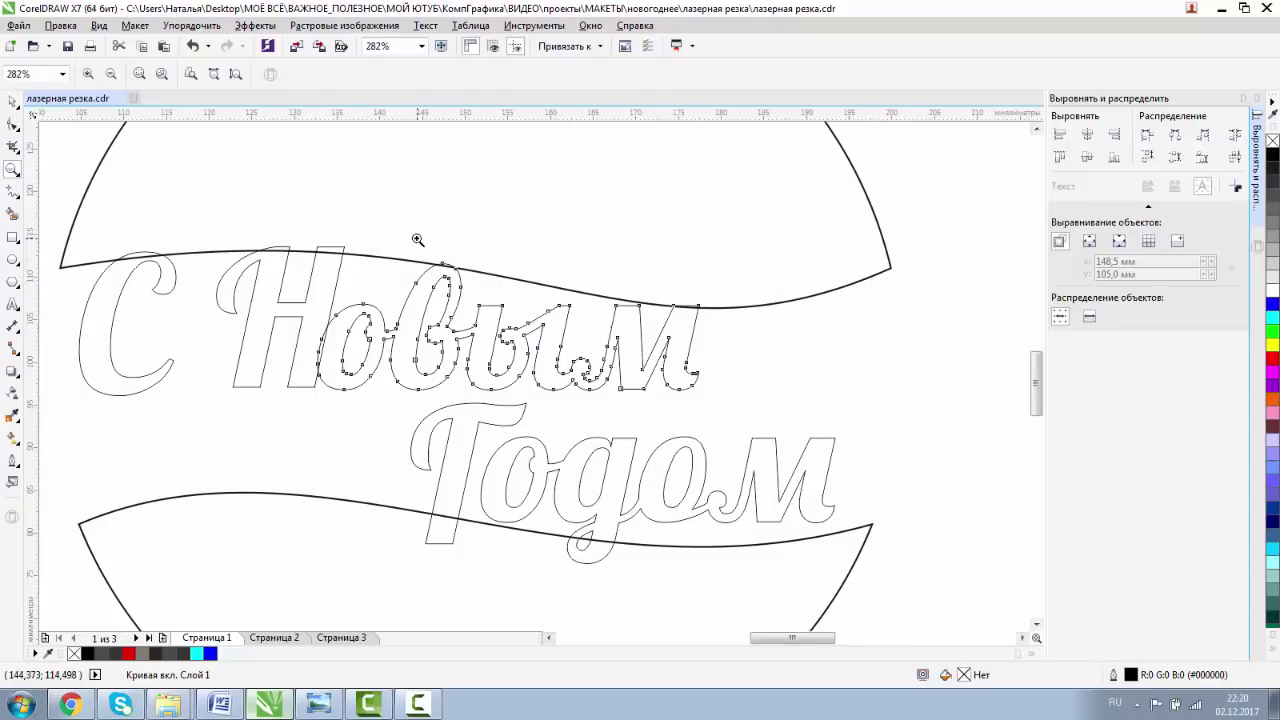
{"action": "left_click_drag", "start_coordinate": [417, 240], "coordinate": [512, 315]}
{"action": "left_click", "coordinate": [110, 75]}
{"action": "left_click_drag", "start_coordinate": [652, 282], "coordinate": [729, 350]}
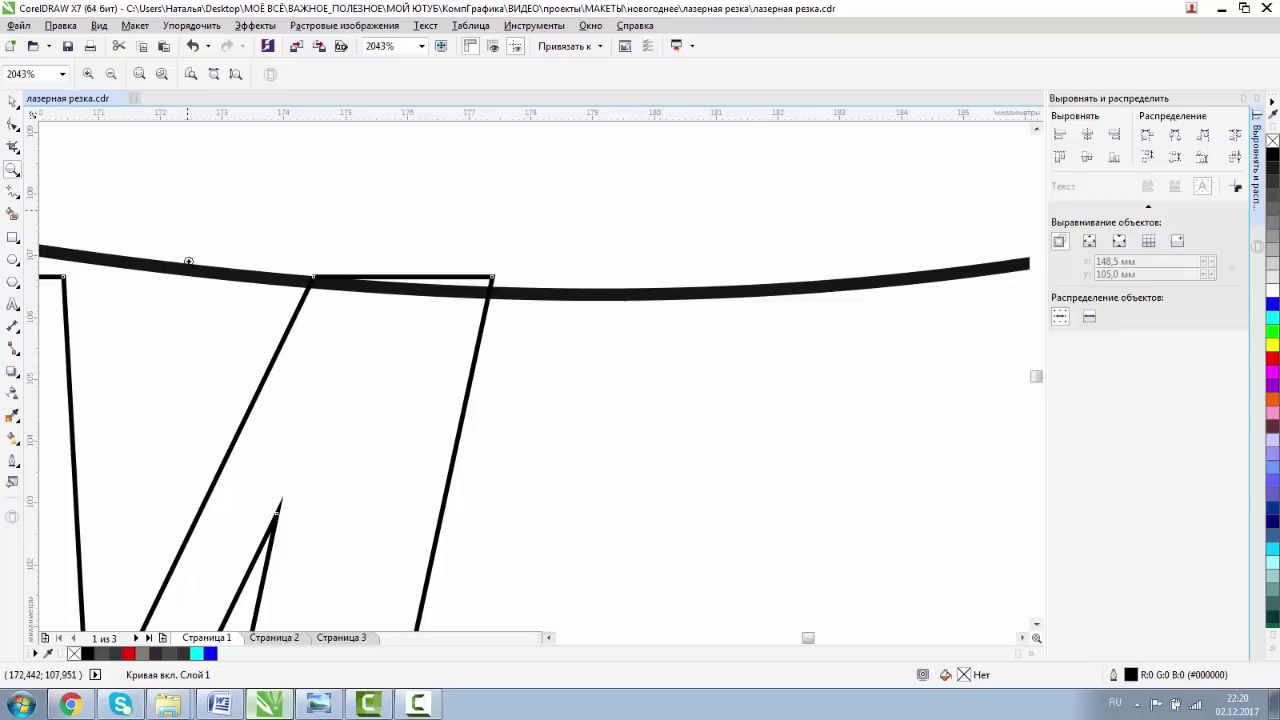
{"action": "left_click", "coordinate": [111, 75]}
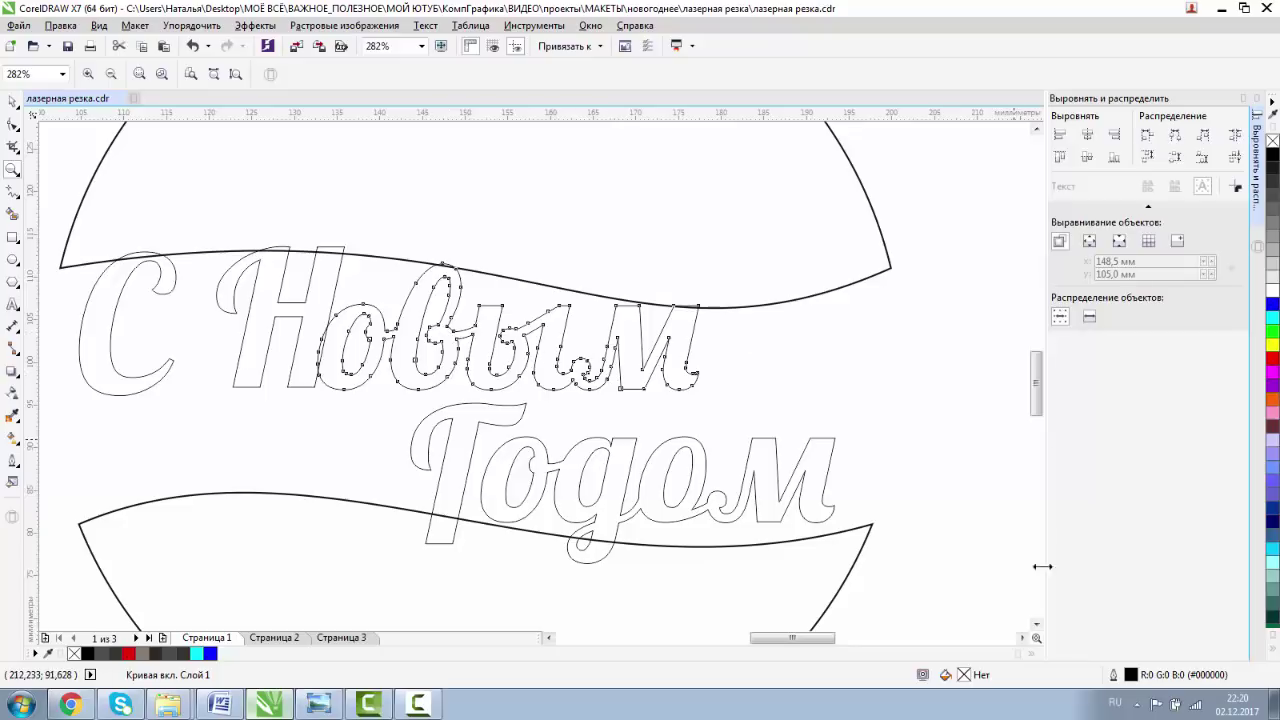
Move the letters "одом" right and down so the final "м" overlaps the lower ball part's wavy edge near its corner.
{"action": "left_click", "coordinate": [1036, 624]}
{"action": "left_click", "coordinate": [12, 101]}
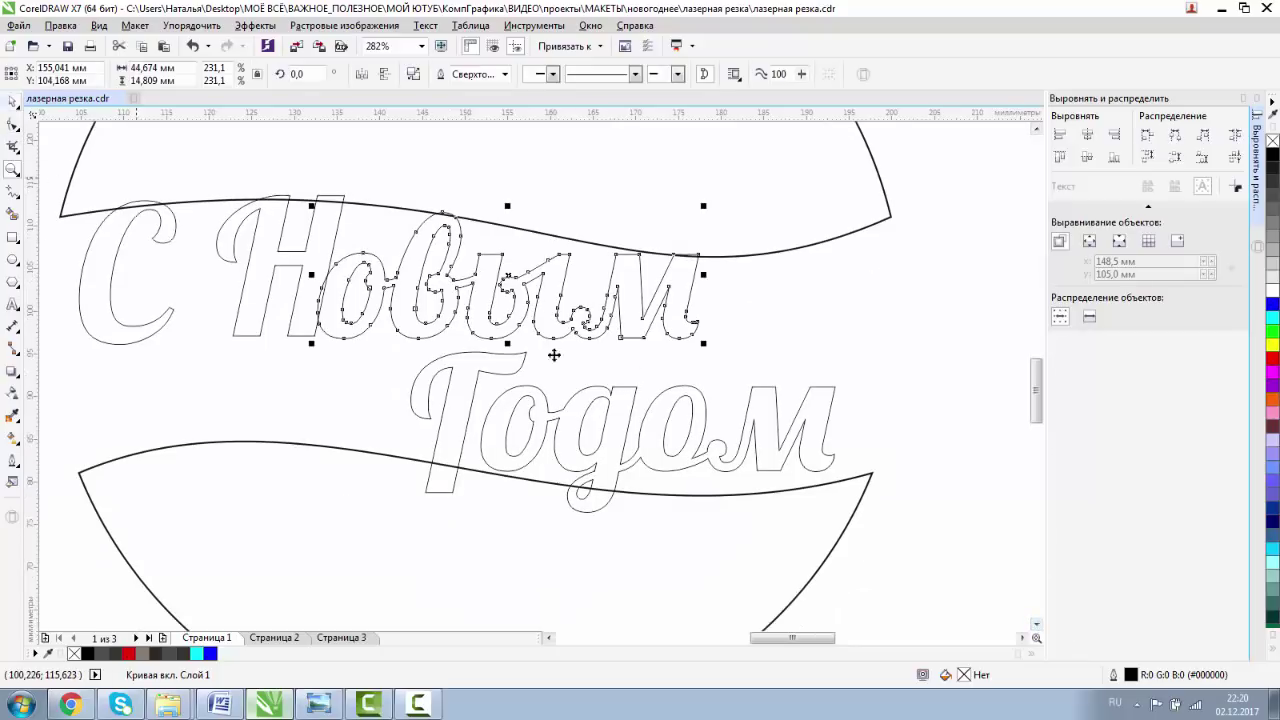
{"action": "left_click_drag", "start_coordinate": [632, 397], "coordinate": [663, 397]}
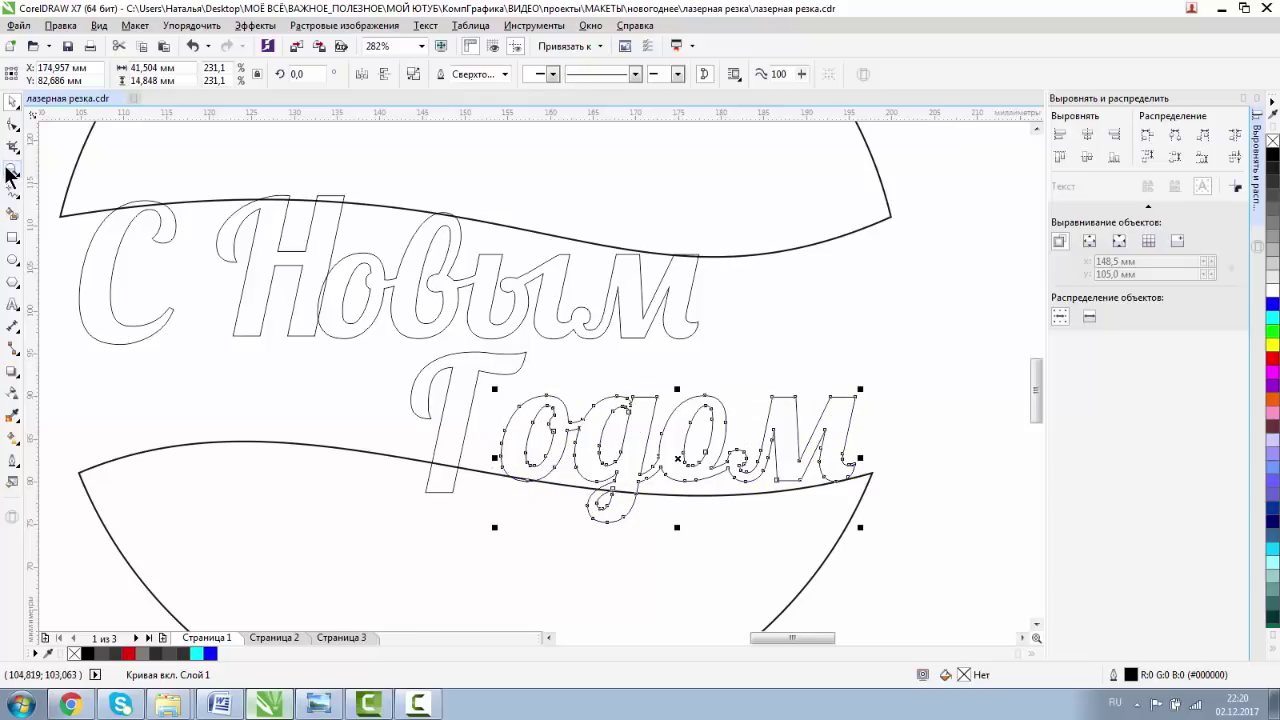
{"action": "left_click", "coordinate": [13, 170]}
{"action": "left_click_drag", "start_coordinate": [760, 428], "coordinate": [950, 526]}
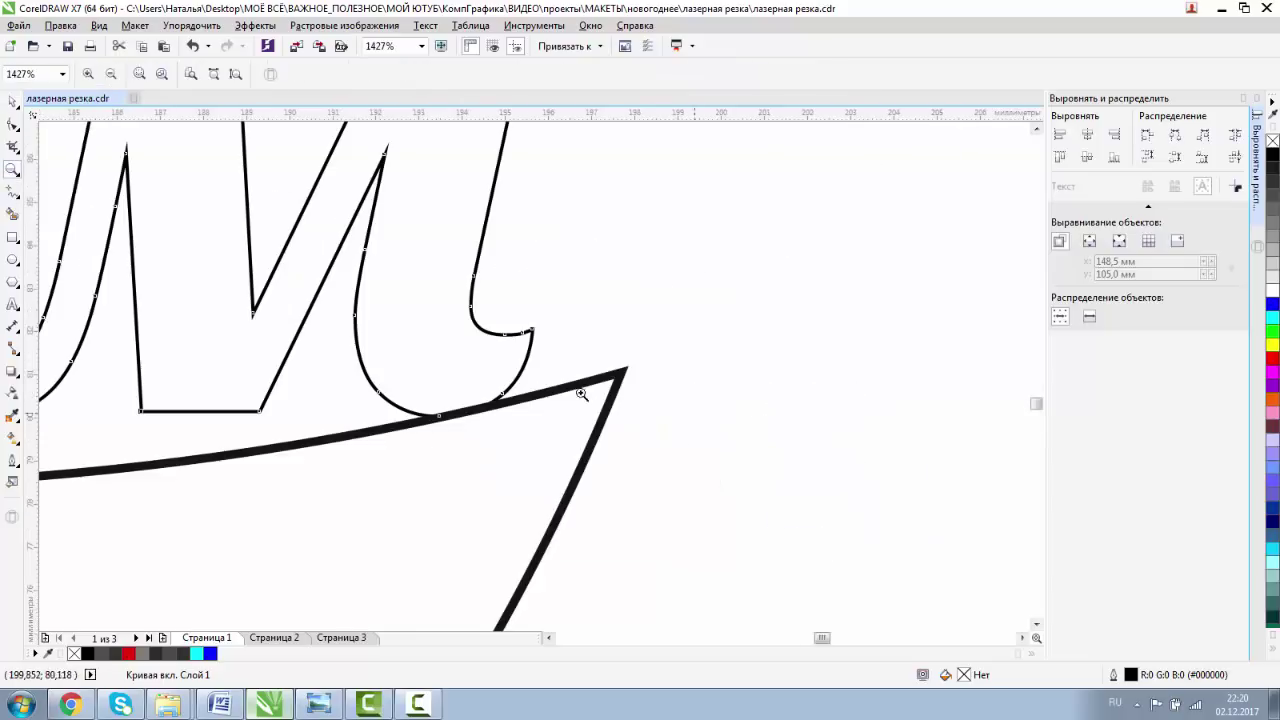
{"action": "left_click", "coordinate": [13, 101]}
{"action": "left_click_drag", "start_coordinate": [487, 265], "coordinate": [565, 294]}
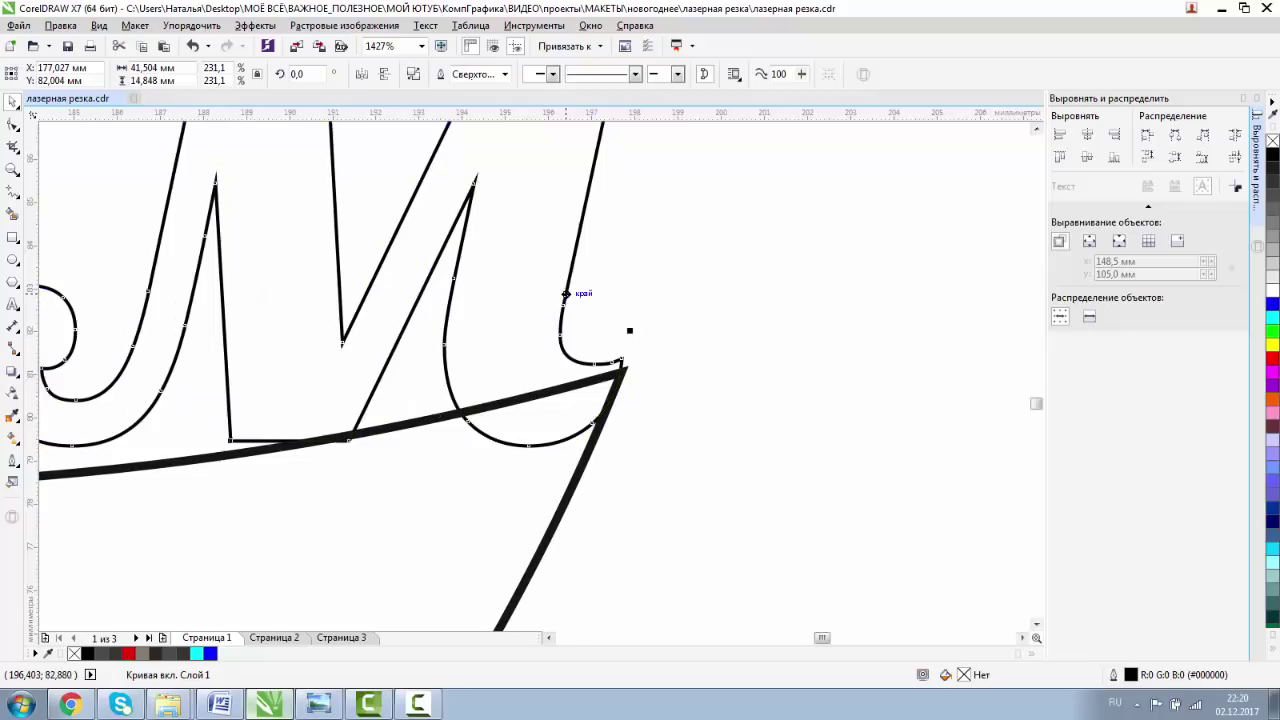
Move the letter "Г" right so it overlaps the "о", and enlarge it proportionally to about 15.2 × 18.5 mm.
{"action": "left_click", "coordinate": [12, 169]}
{"action": "left_click", "coordinate": [111, 73]}
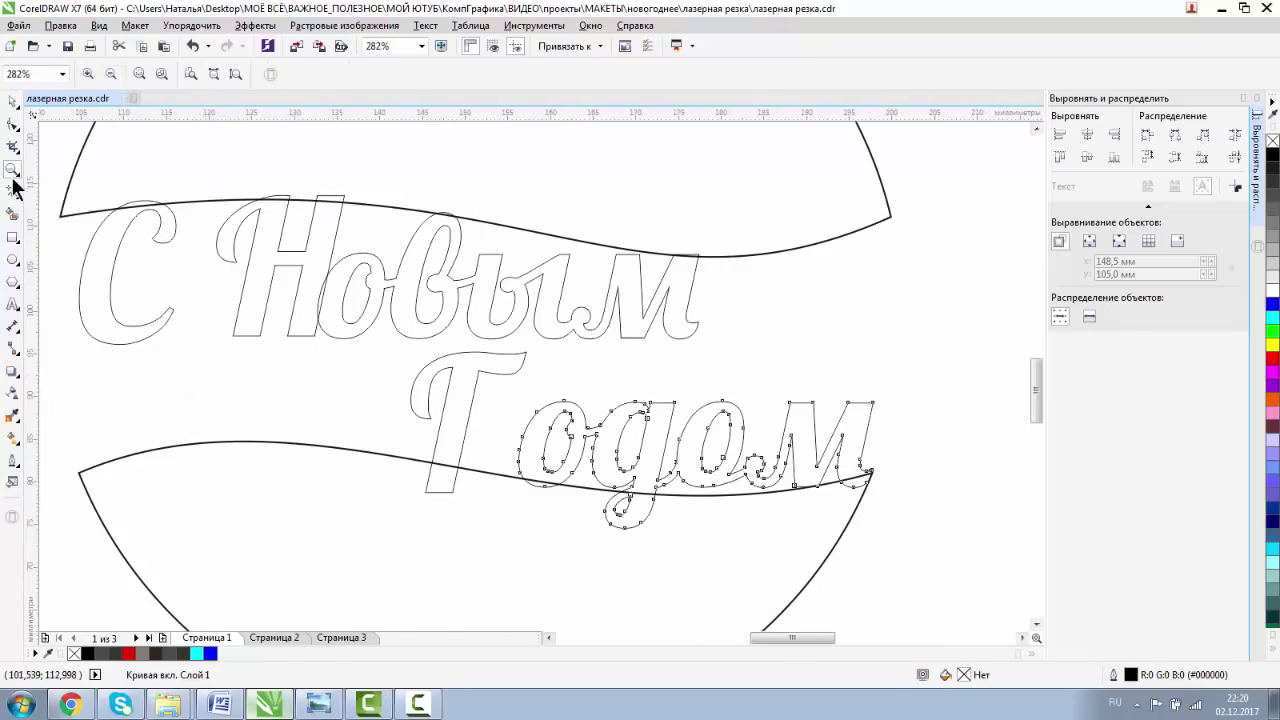
{"action": "left_click", "coordinate": [12, 101]}
{"action": "left_click_drag", "start_coordinate": [477, 386], "coordinate": [524, 378]}
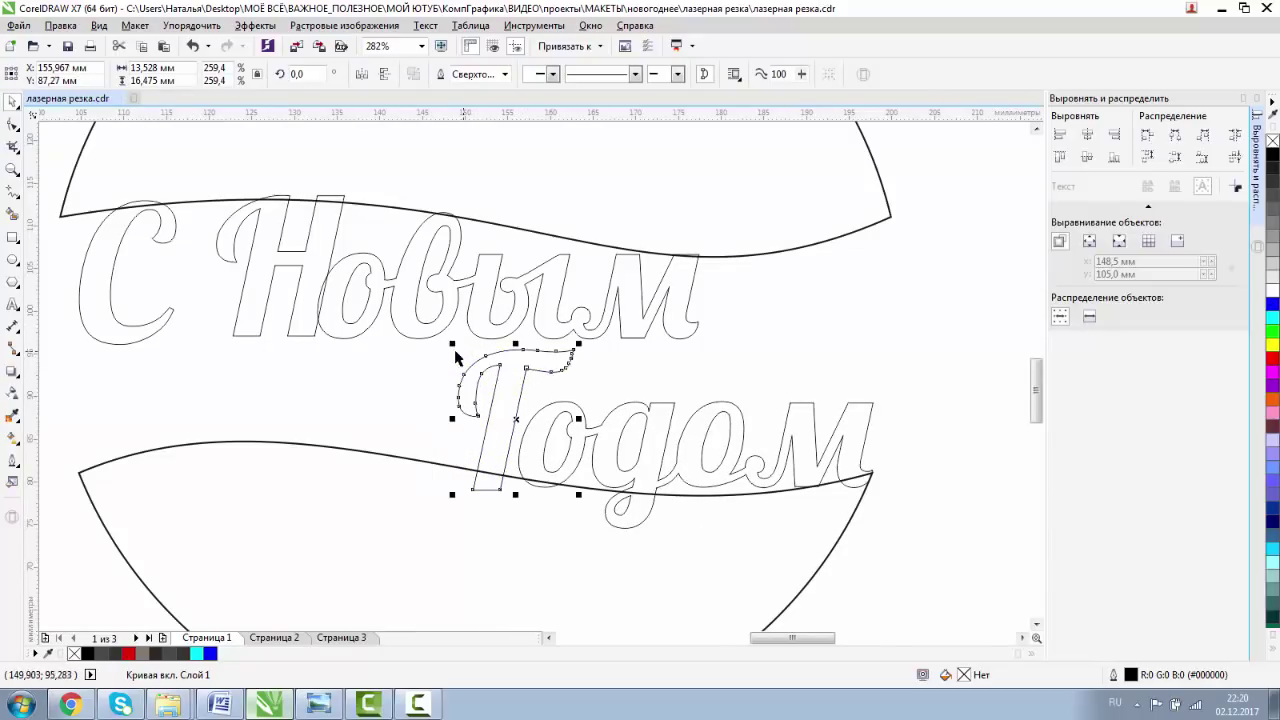
{"action": "mouse_move", "coordinate": [449, 346]}
{"action": "left_mouse_down"}
{"action": "mouse_move", "coordinate": [423, 323]}
{"action": "mouse_move", "coordinate": [437, 331]}
{"action": "left_mouse_up"}
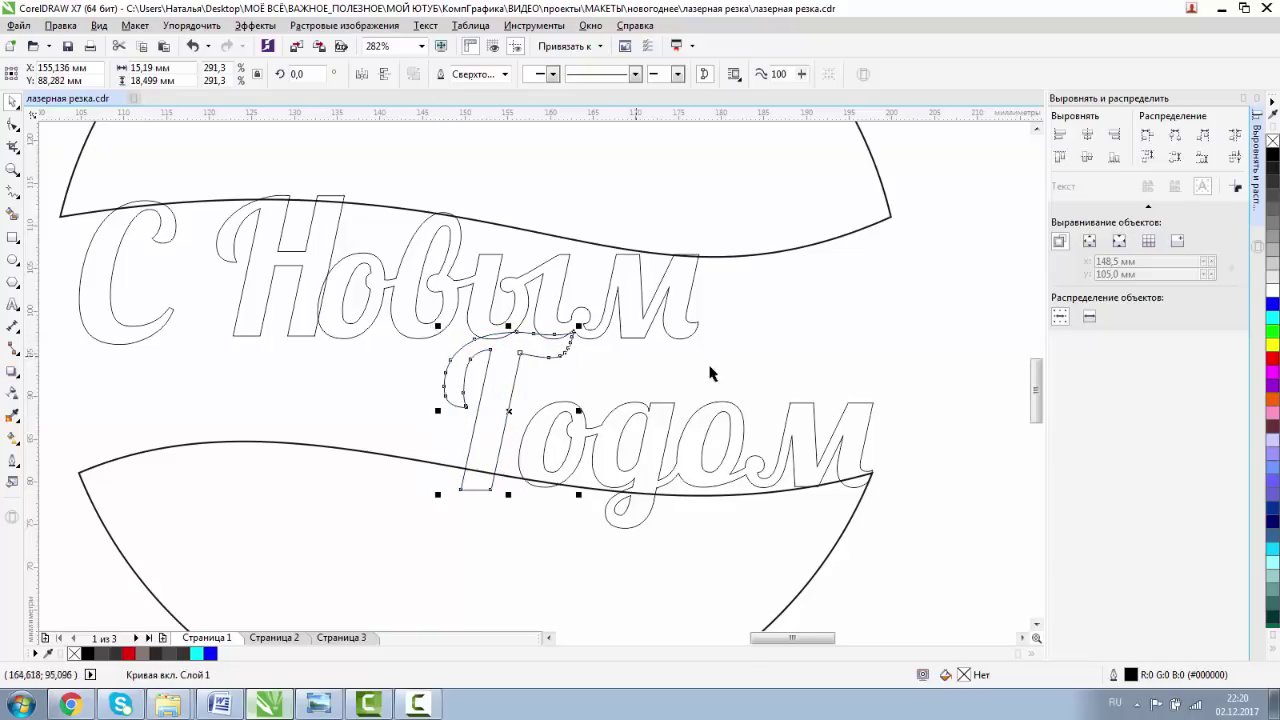
Shift the "Г" slightly left and up so the tip of its top stroke merges into the bottom of "ы".
{"action": "left_click", "coordinate": [13, 170]}
{"action": "left_click_drag", "start_coordinate": [528, 322], "coordinate": [640, 388]}
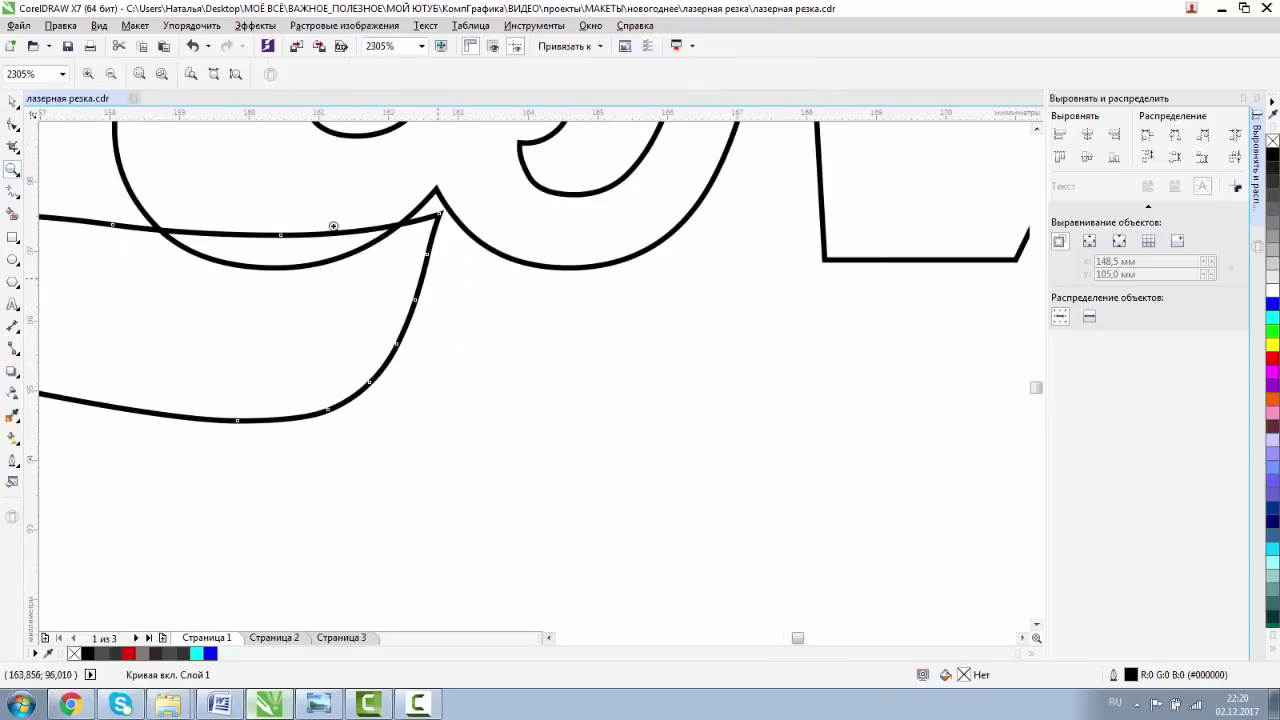
{"action": "left_click", "coordinate": [13, 101]}
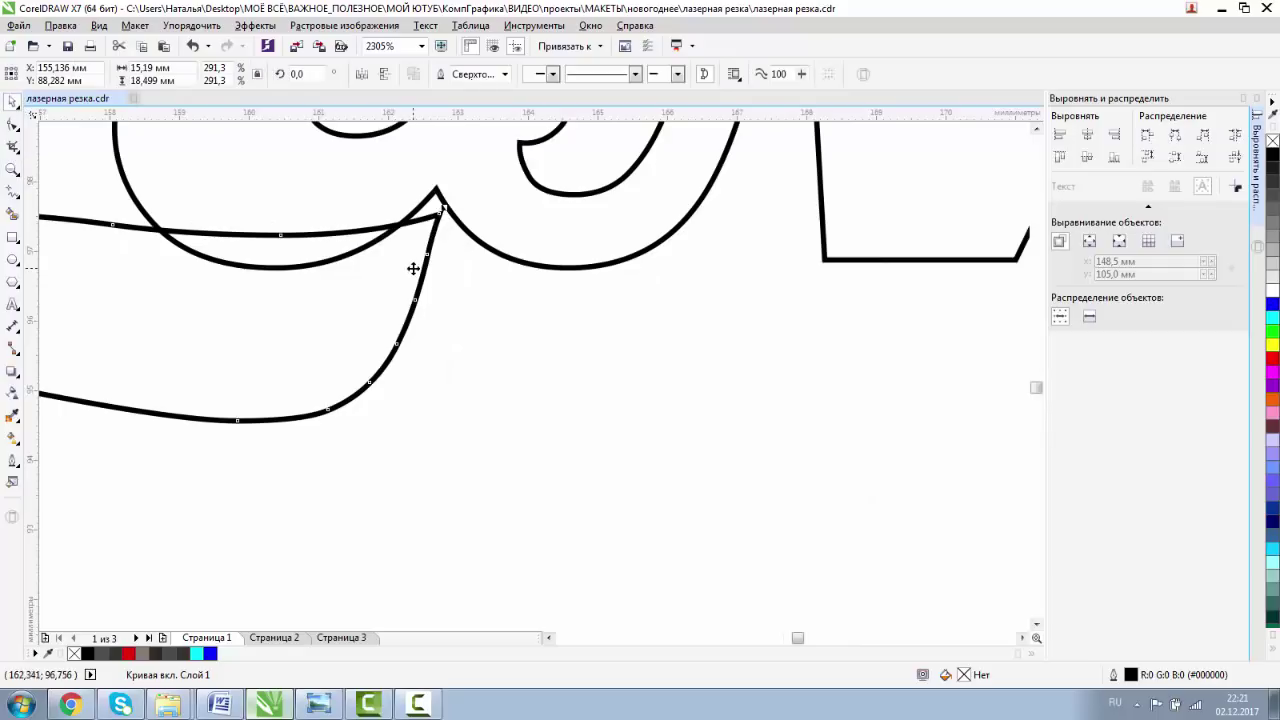
{"action": "left_click_drag", "start_coordinate": [425, 285], "coordinate": [396, 279]}
{"action": "left_click", "coordinate": [13, 168]}
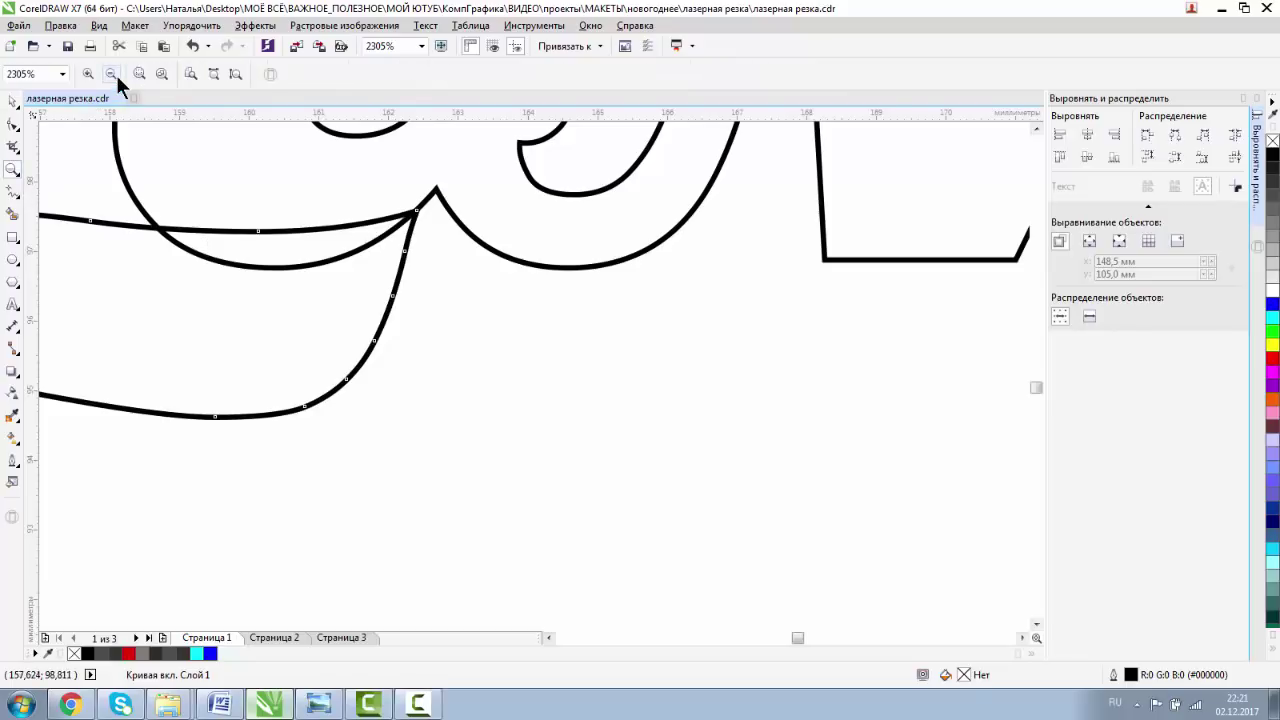
{"action": "left_click", "coordinate": [113, 76]}
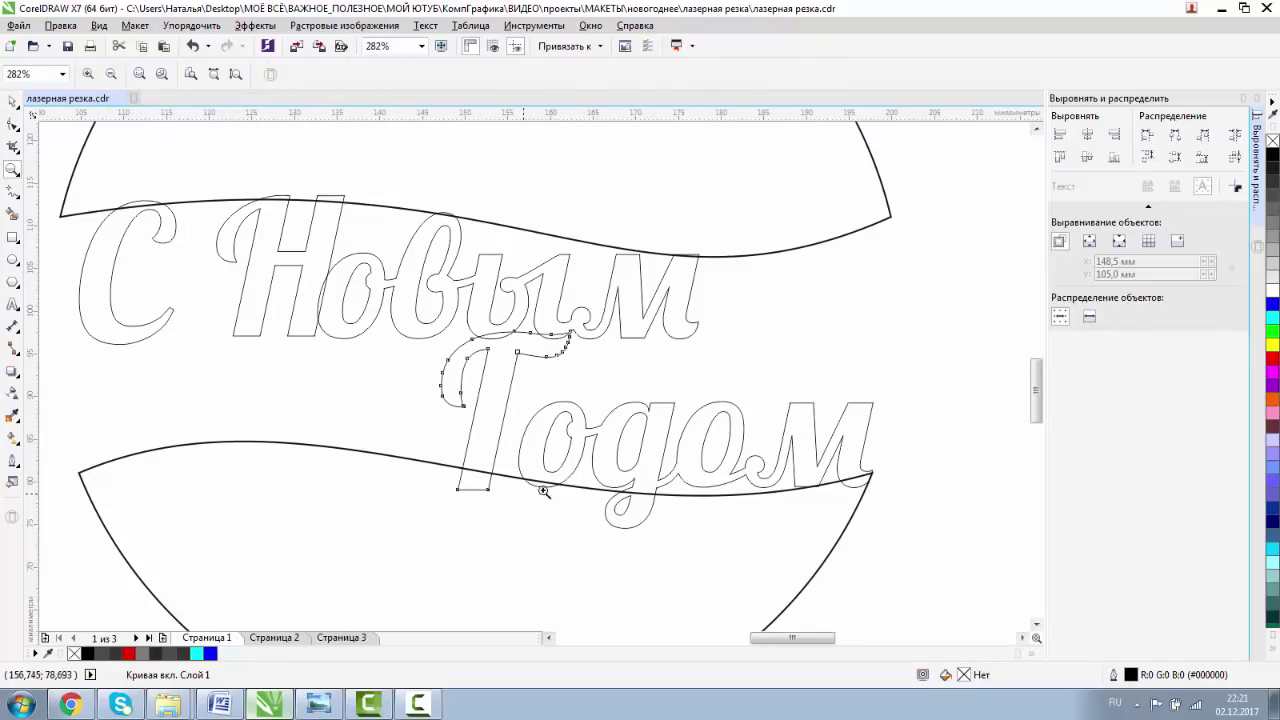
Enlarge the letters "одом" proportionally to about 42.6 × 15.3 mm so the first "о" overlaps the "Г" more.
{"action": "left_click", "coordinate": [13, 123]}
{"action": "key", "text": "space"}
{"action": "left_click", "coordinate": [524, 400]}
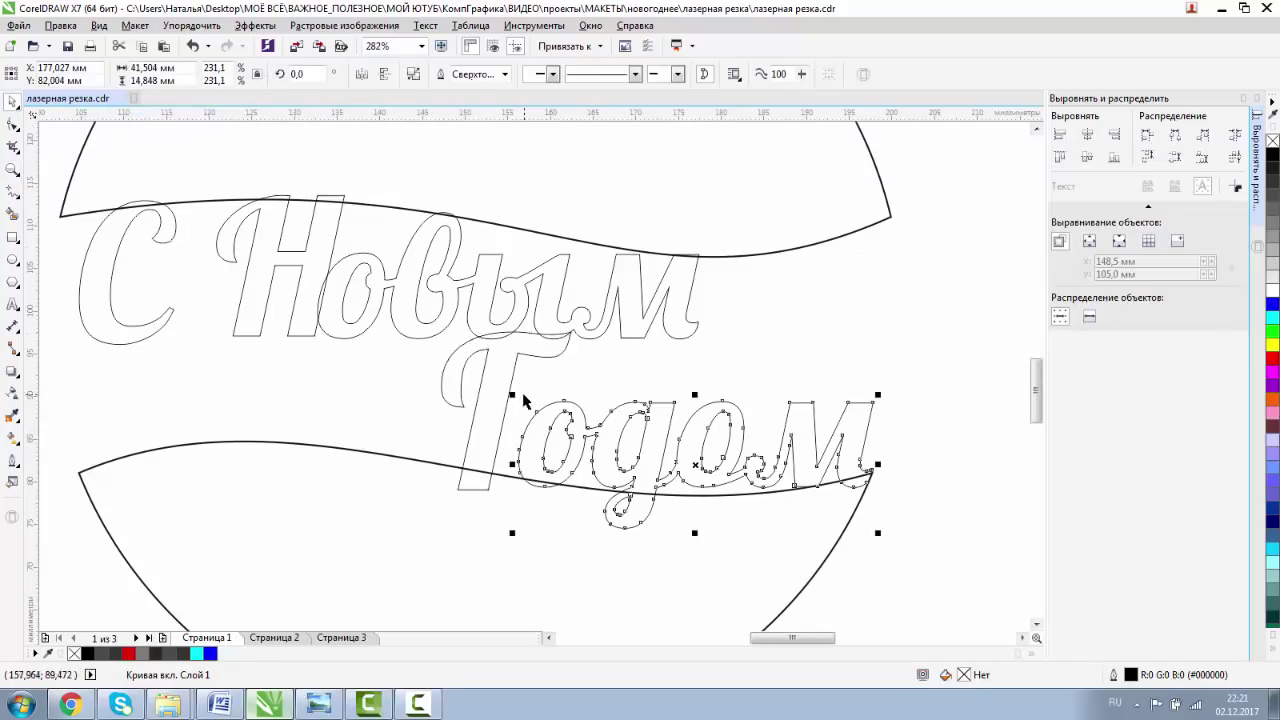
{"action": "mouse_move", "coordinate": [511, 396]}
{"action": "left_mouse_down"}
{"action": "mouse_move", "coordinate": [503, 381]}
{"action": "mouse_move", "coordinate": [502, 392]}
{"action": "left_mouse_up"}
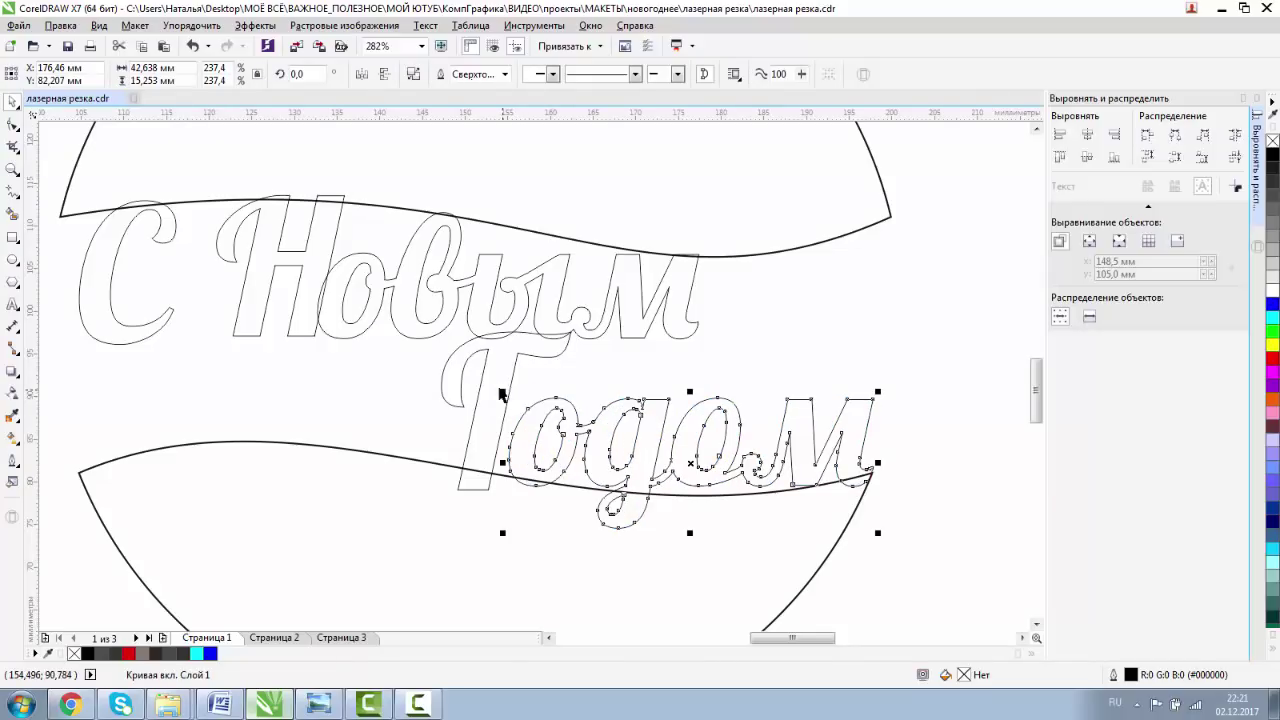
{"action": "left_click", "coordinate": [963, 516]}
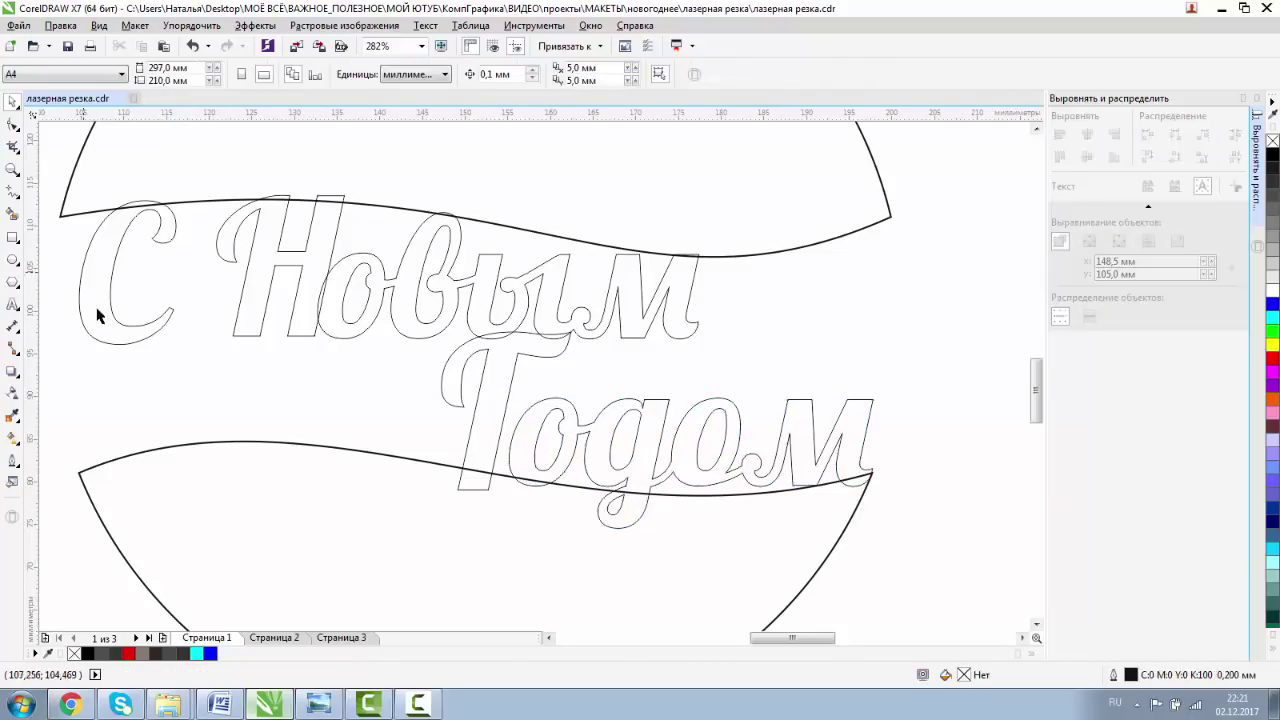
Weld all the letters of the inscription with the upper and lower ball parts into one outline.
{"action": "left_click", "coordinate": [13, 172]}
{"action": "left_click", "coordinate": [111, 76]}
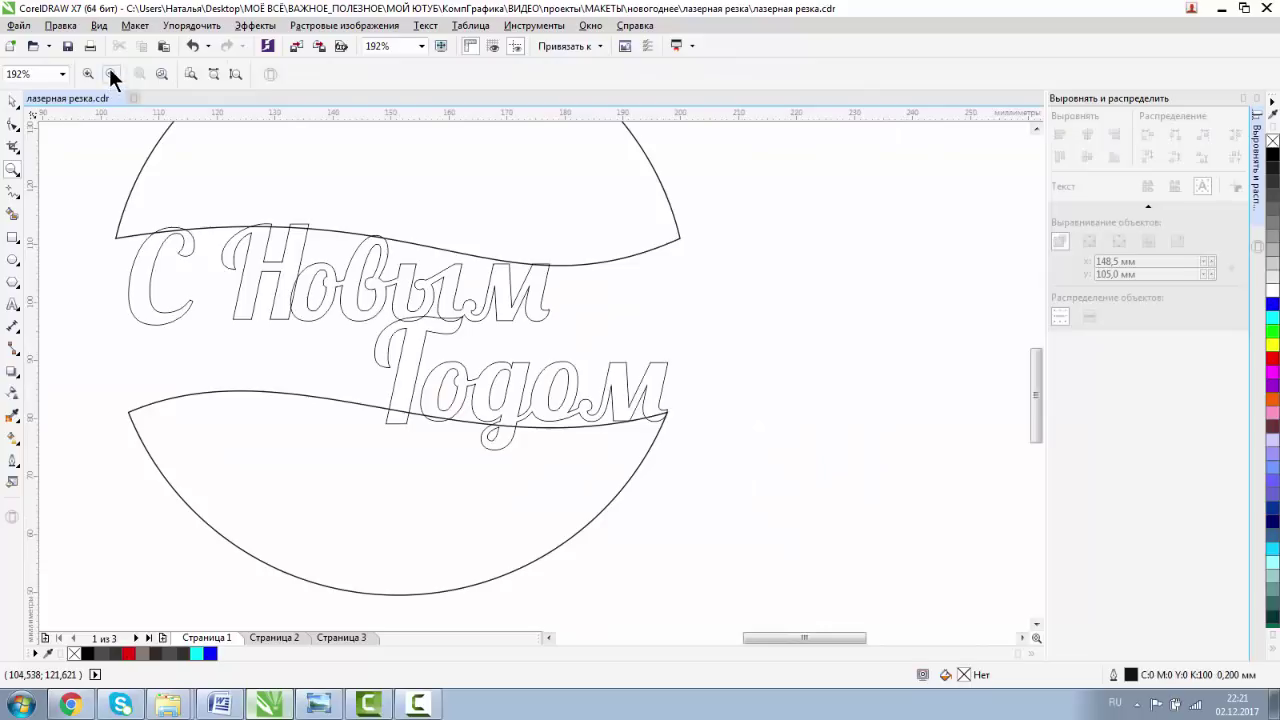
{"action": "left_click", "coordinate": [111, 76]}
{"action": "mouse_move", "coordinate": [358, 186]}
{"action": "left_mouse_down"}
{"action": "mouse_move", "coordinate": [692, 533]}
{"action": "mouse_move", "coordinate": [735, 544]}
{"action": "left_mouse_up"}
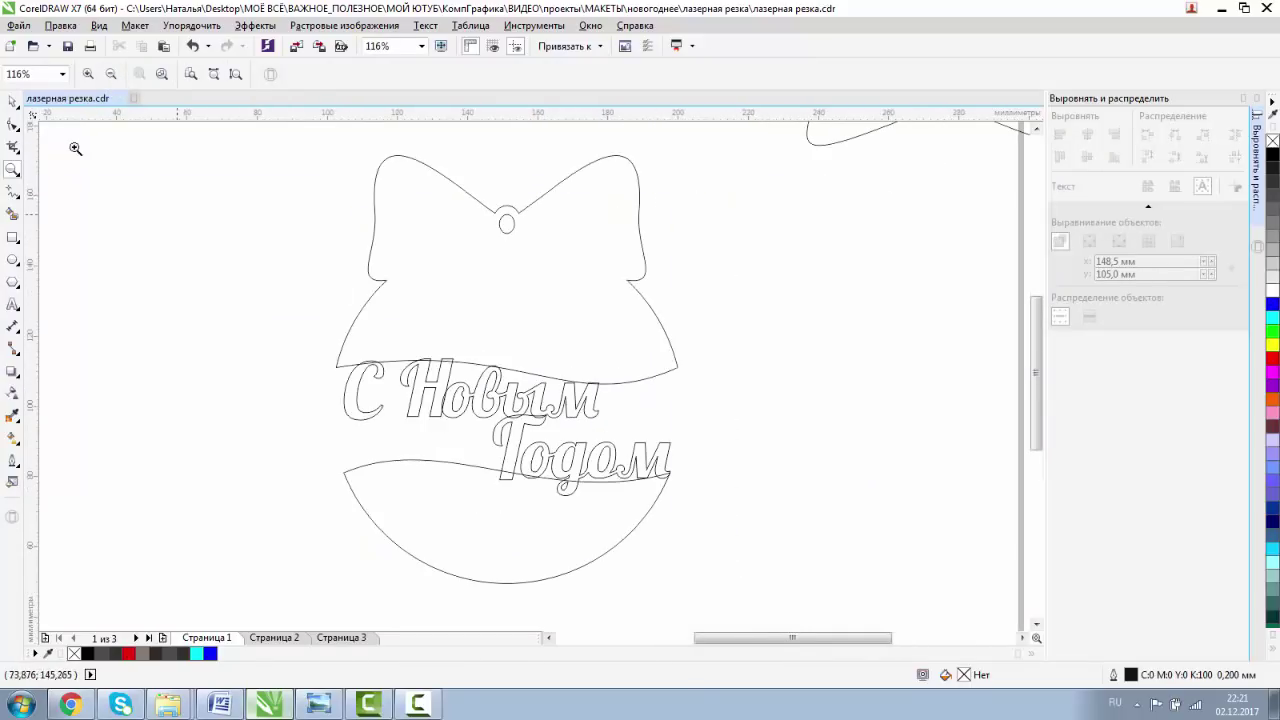
{"action": "left_click", "coordinate": [13, 101]}
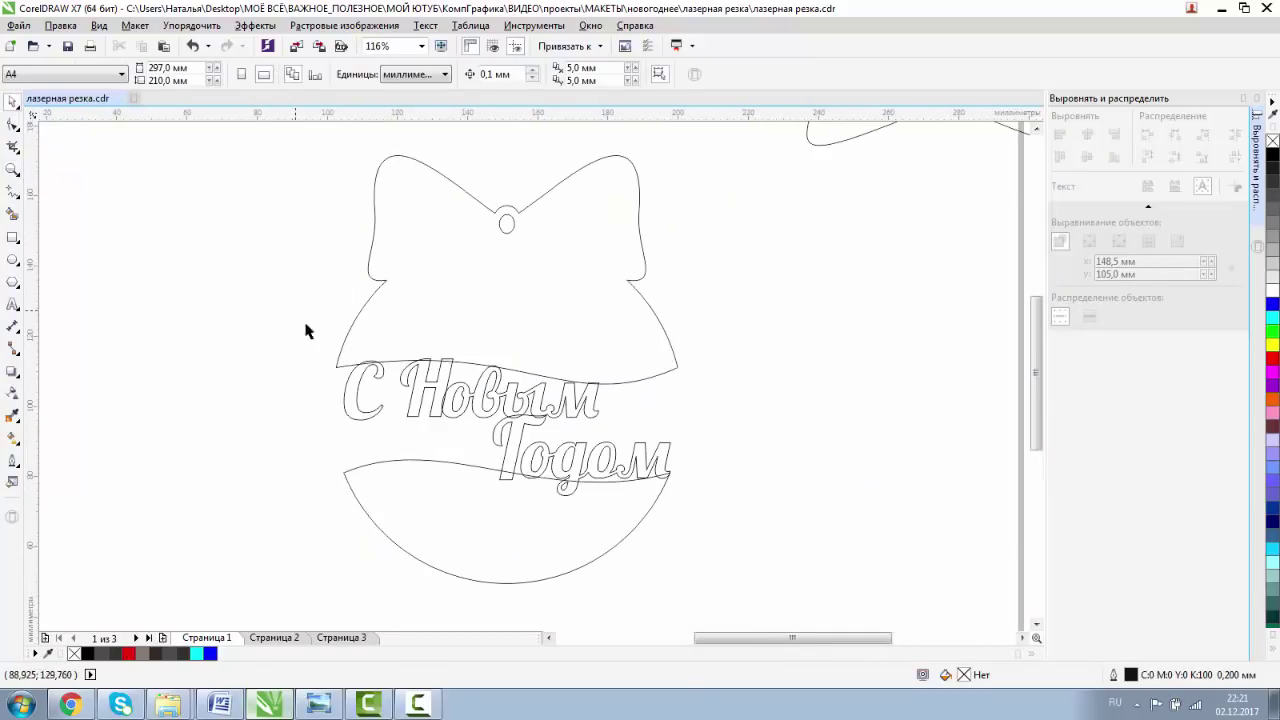
{"action": "left_click", "coordinate": [360, 396]}
{"action": "left_click_drag", "start_coordinate": [281, 320], "coordinate": [743, 526]}
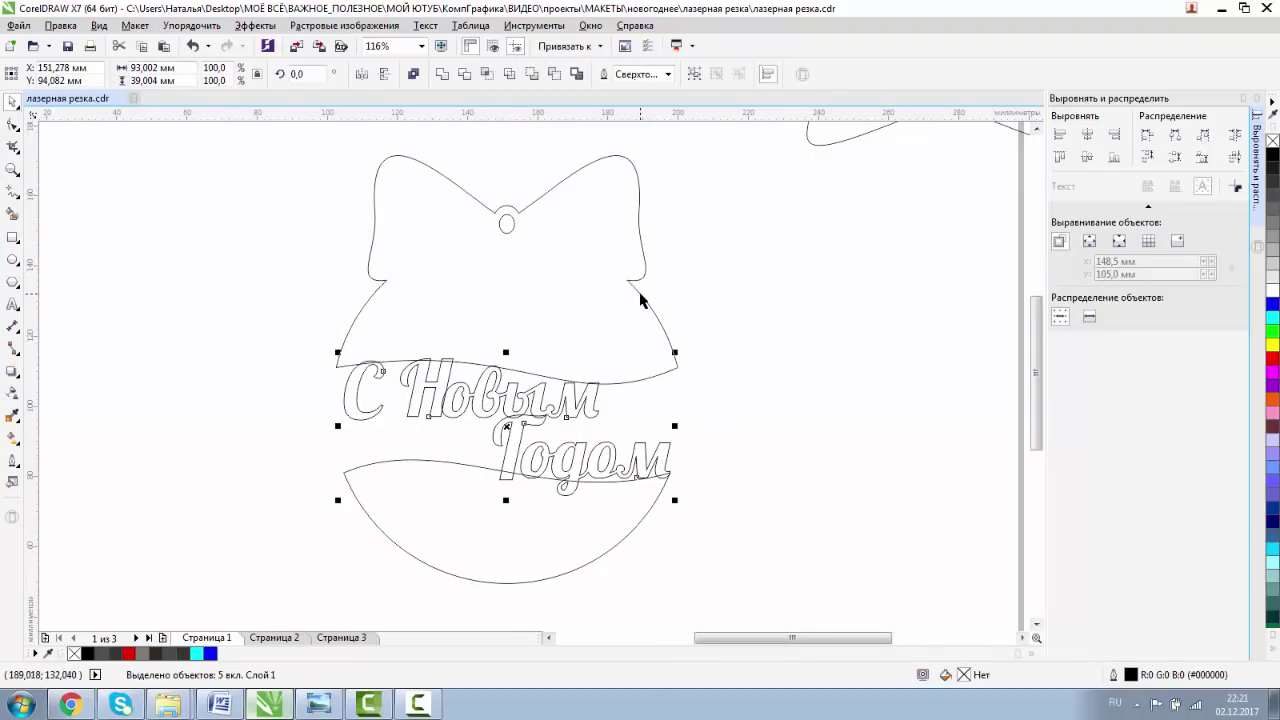
{"action": "left_click", "coordinate": [640, 294], "text": "shift"}
{"action": "left_click", "coordinate": [446, 75]}
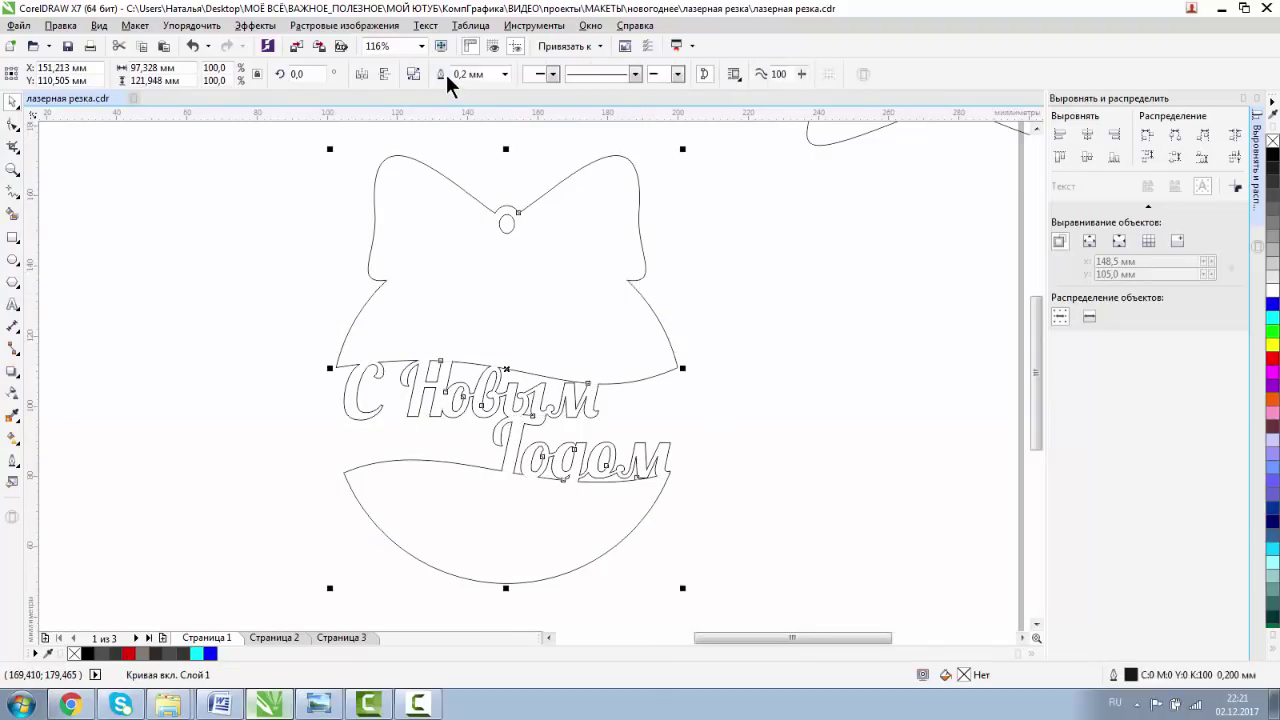
{"action": "left_click", "coordinate": [786, 404]}
Delete the stray node where the final "м" meets the lower ball part's corner, and pull the tip node outward and up.
{"action": "left_click", "coordinate": [13, 169]}
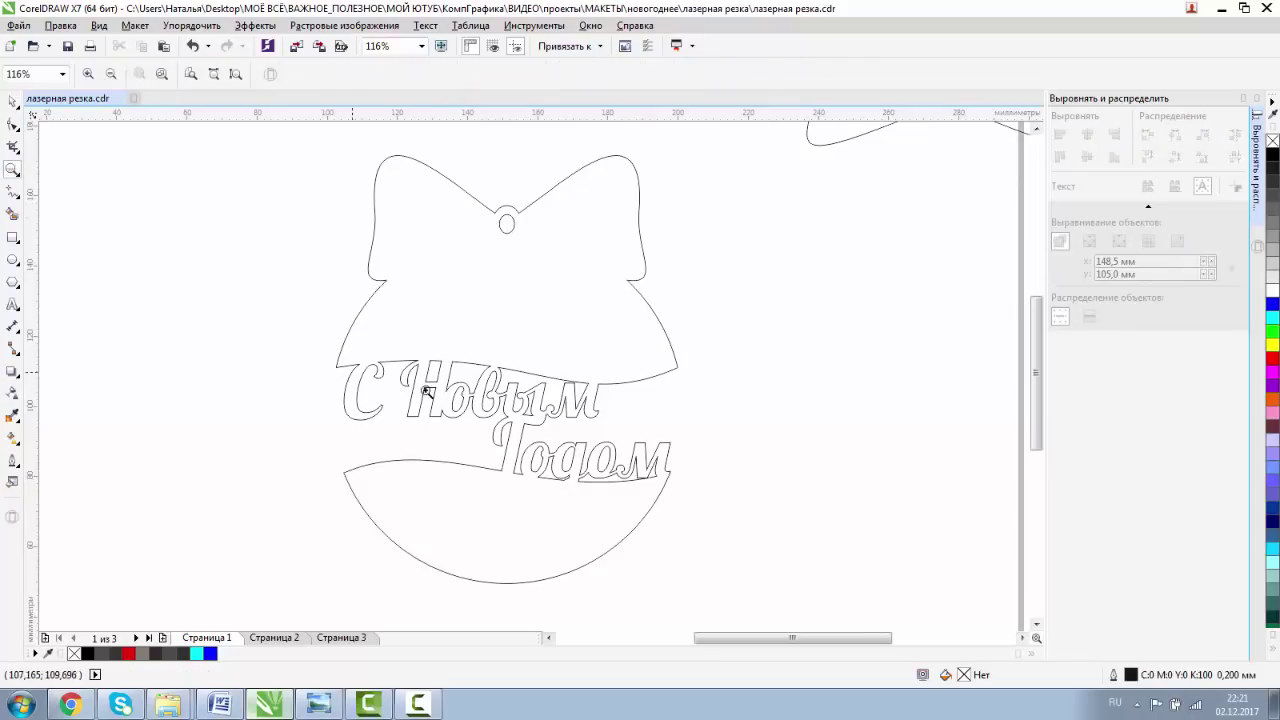
{"action": "left_click_drag", "start_coordinate": [432, 328], "coordinate": [524, 426]}
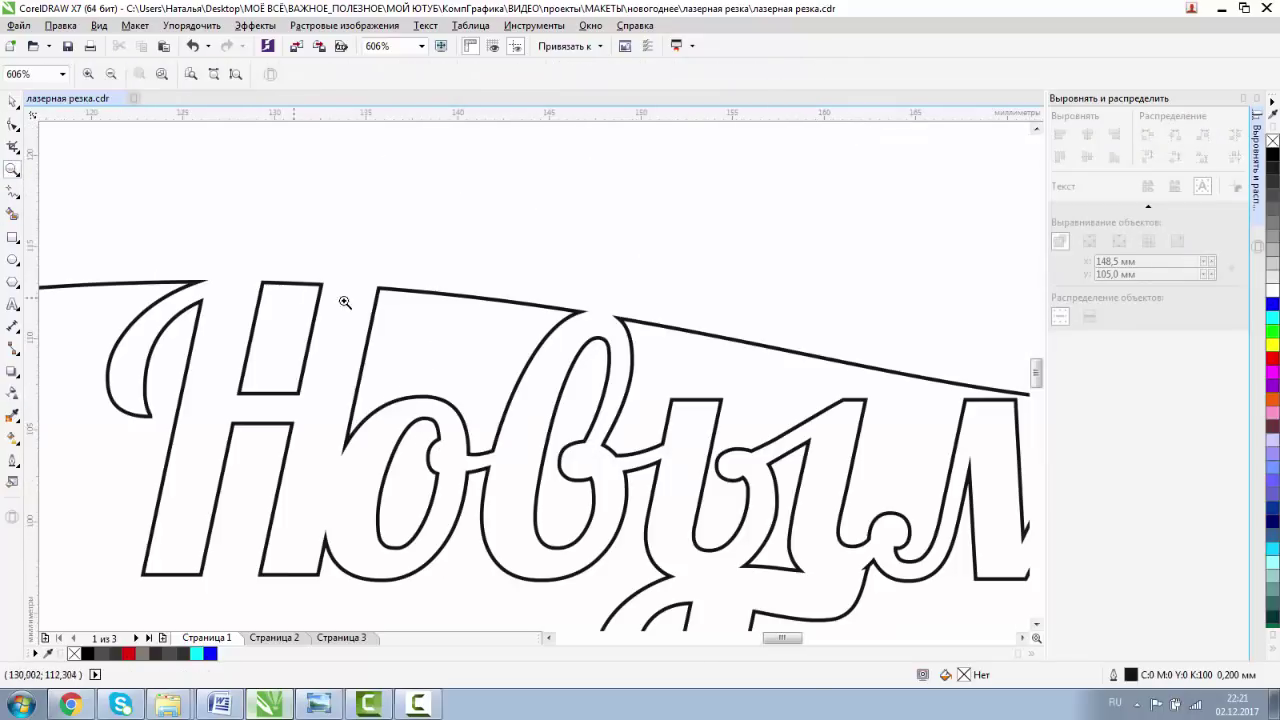
{"action": "scroll", "coordinate": [572, 314], "scroll_direction": "down", "scroll_amount": 5}
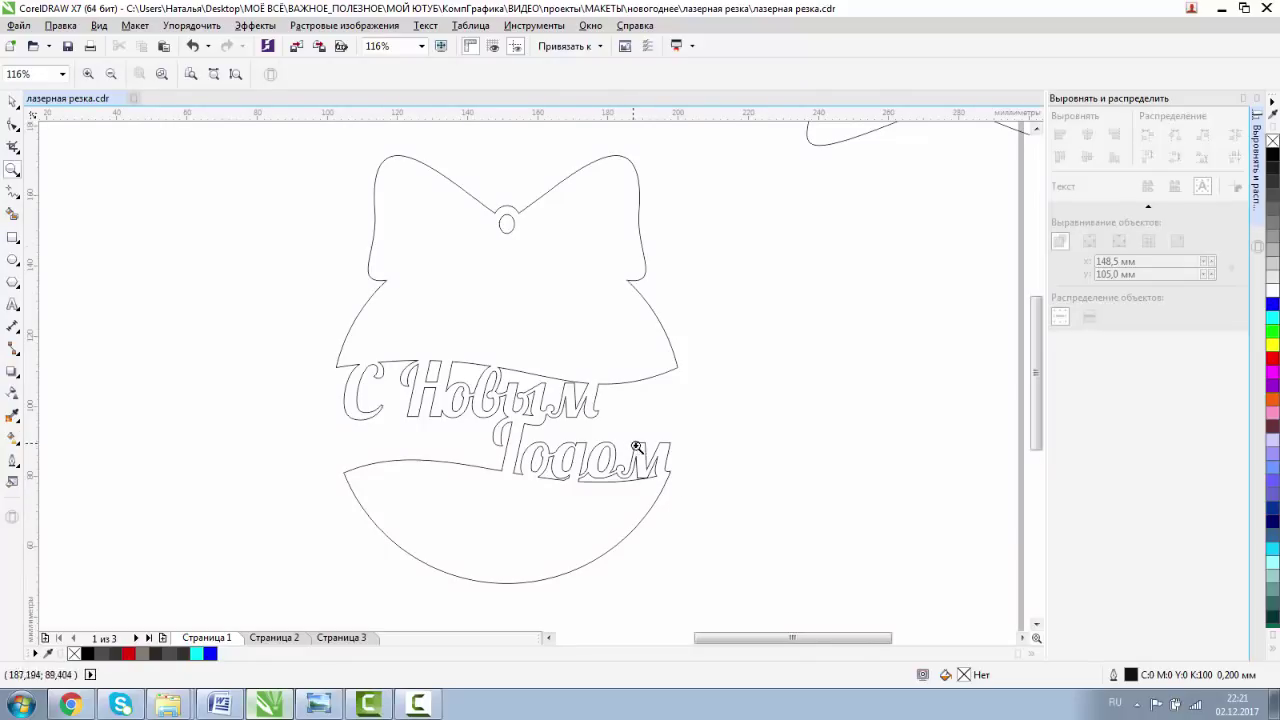
{"action": "left_click_drag", "start_coordinate": [637, 448], "coordinate": [716, 500]}
{"action": "left_click_drag", "start_coordinate": [458, 344], "coordinate": [555, 412]}
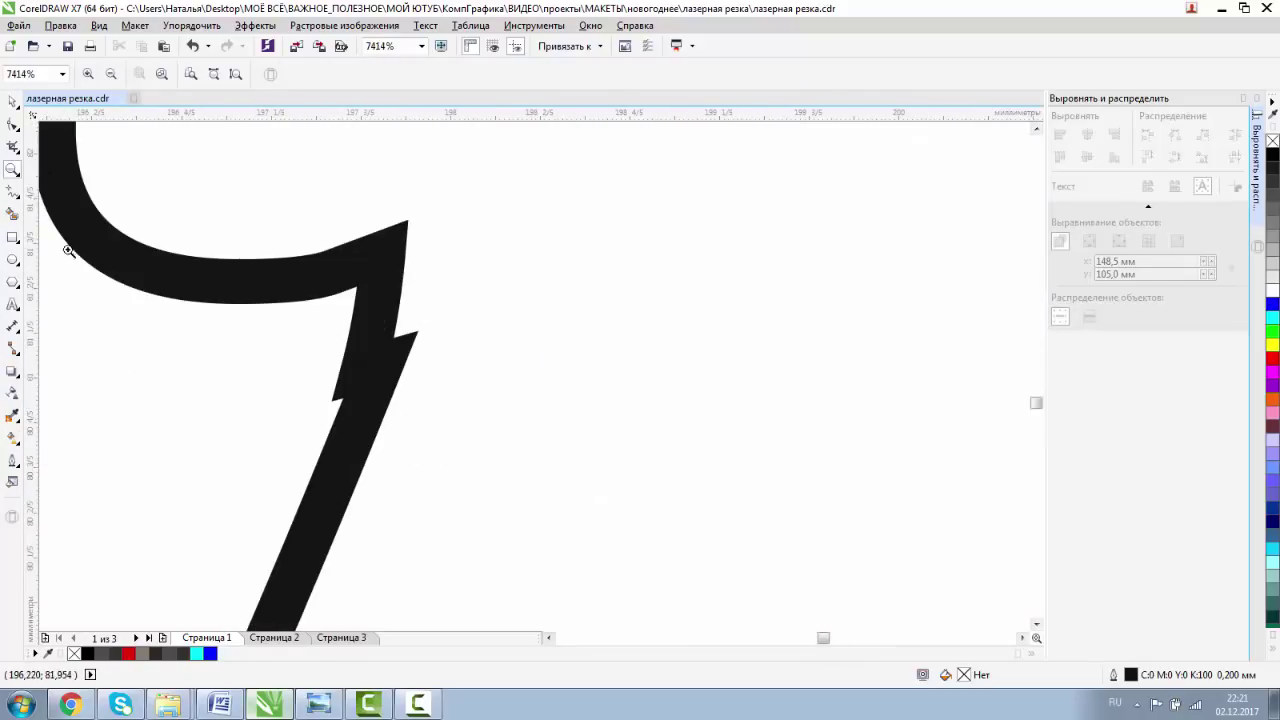
{"action": "left_click", "coordinate": [13, 123]}
{"action": "left_click", "coordinate": [374, 370]}
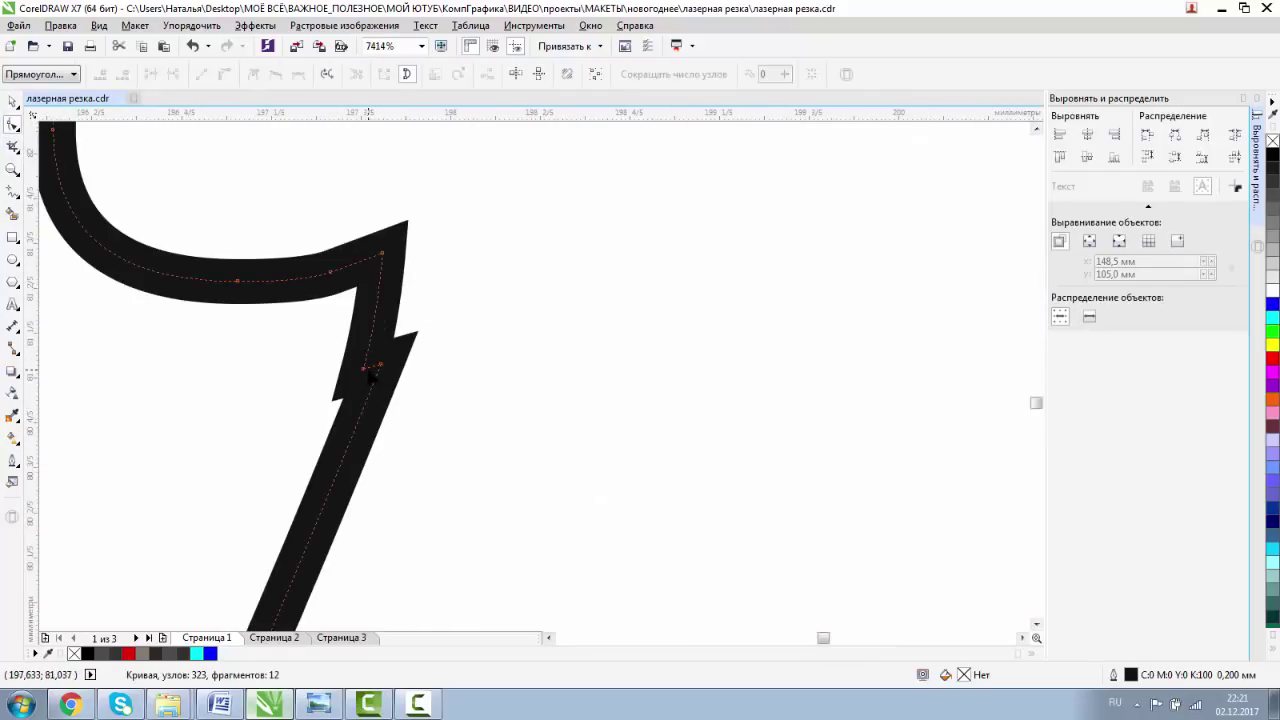
{"action": "left_click", "coordinate": [363, 369]}
{"action": "key", "text": "Delete"}
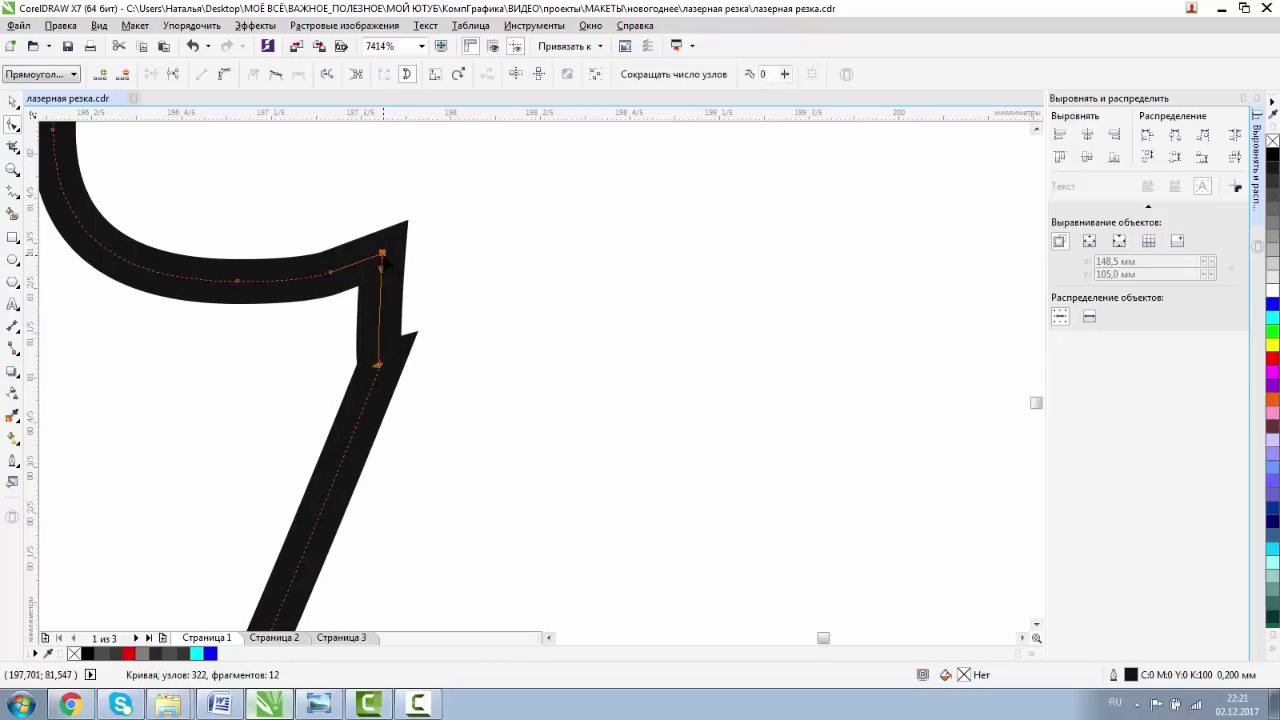
{"action": "left_click_drag", "start_coordinate": [382, 254], "coordinate": [431, 231]}
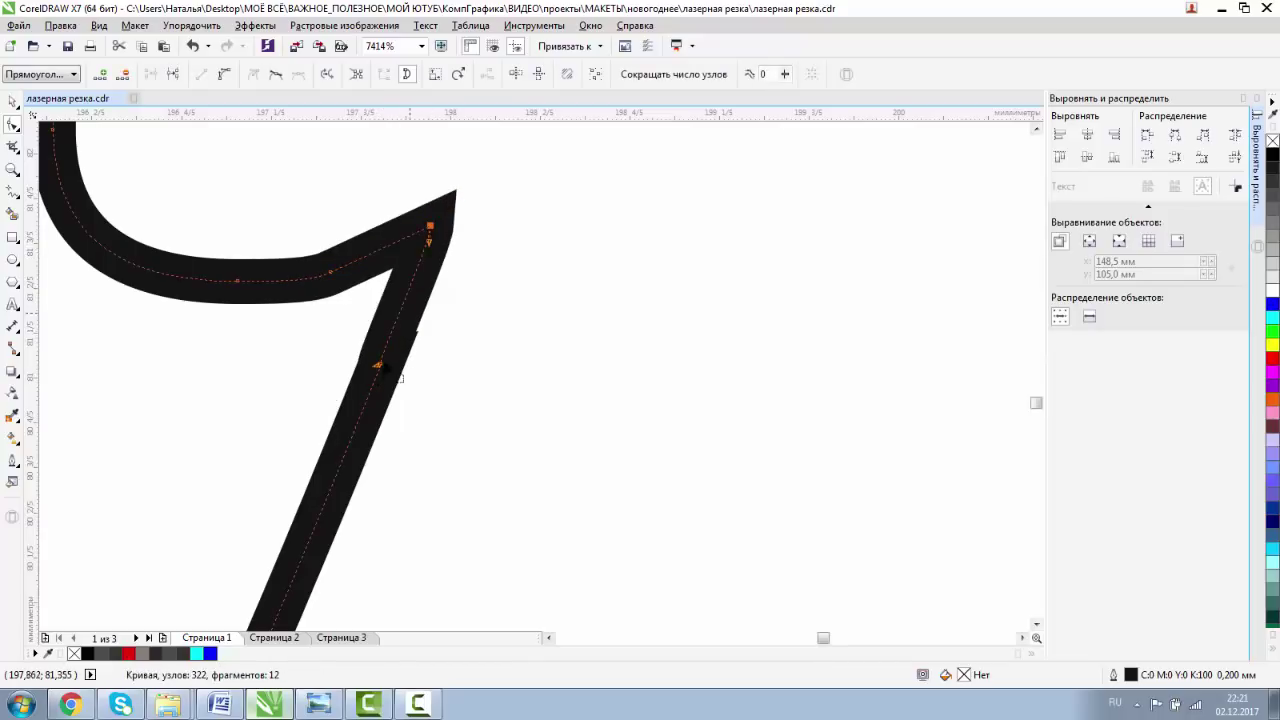
{"action": "key", "text": "Delete"}
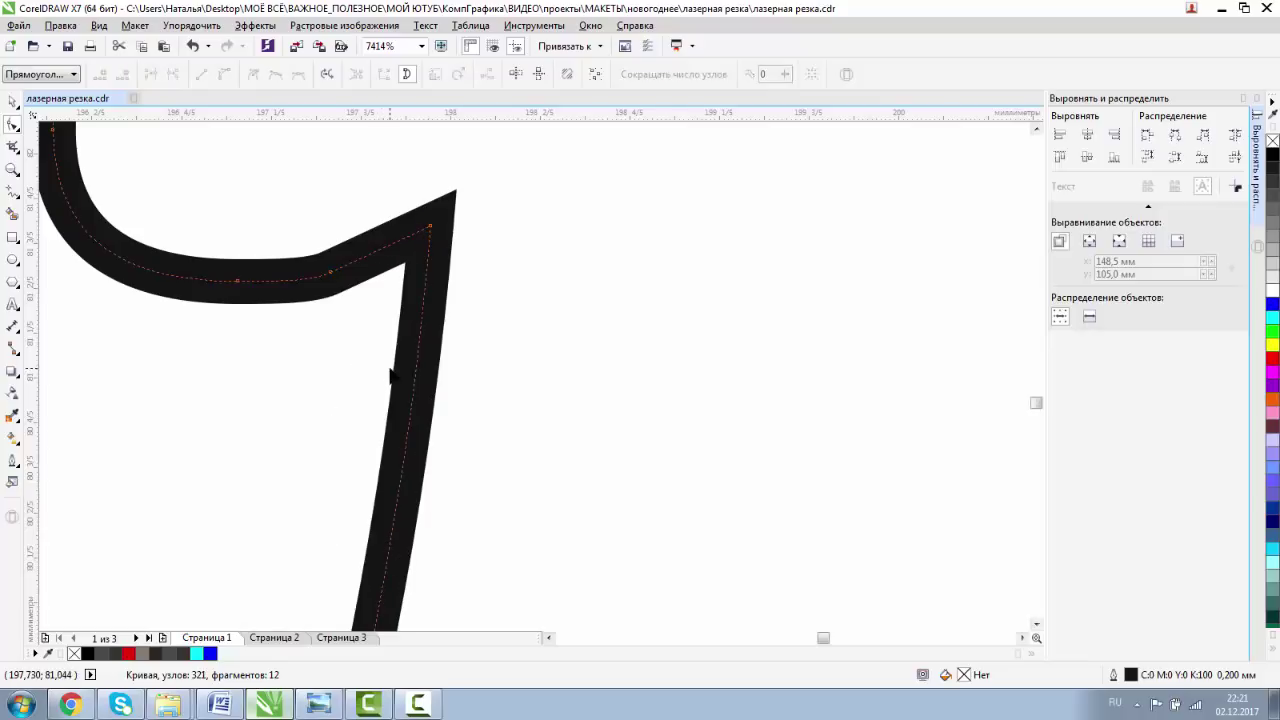
{"action": "left_click", "coordinate": [191, 47]}
Switch to wireframe view and align the handle of the node below the tip with the ball's edge.
{"action": "left_click", "coordinate": [12, 170]}
{"action": "left_click", "coordinate": [446, 365]}
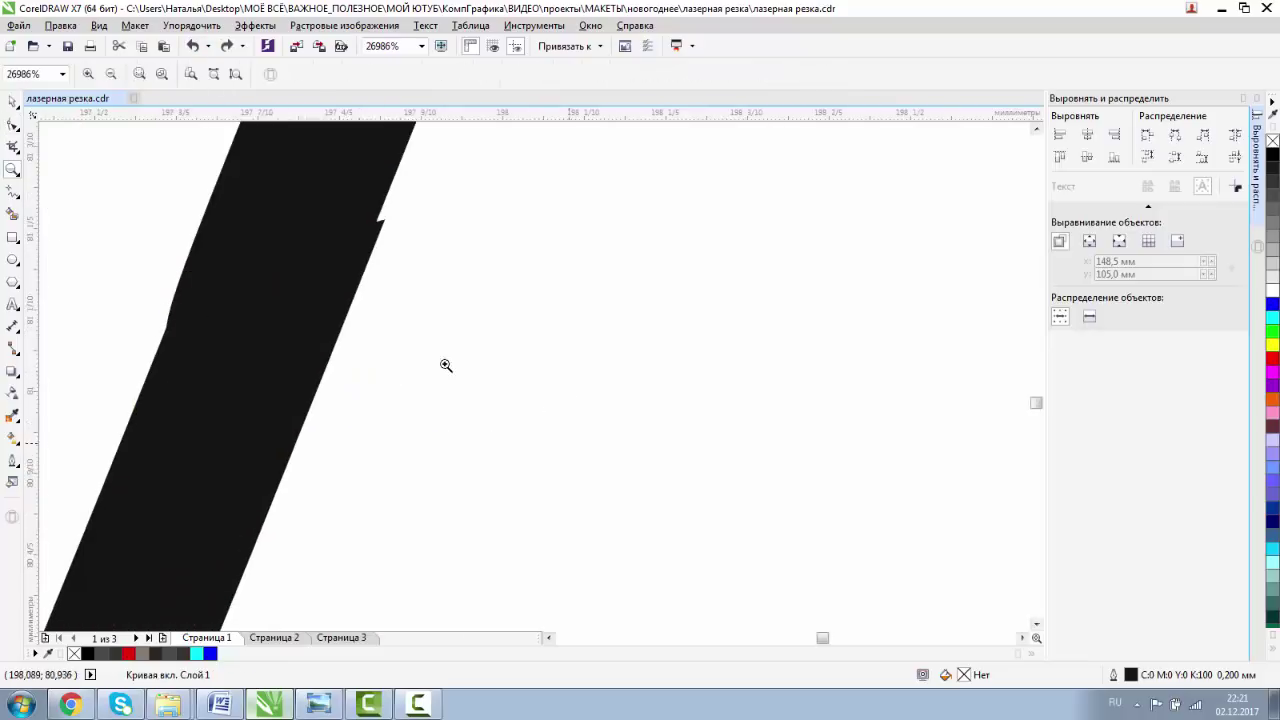
{"action": "left_click", "coordinate": [13, 125]}
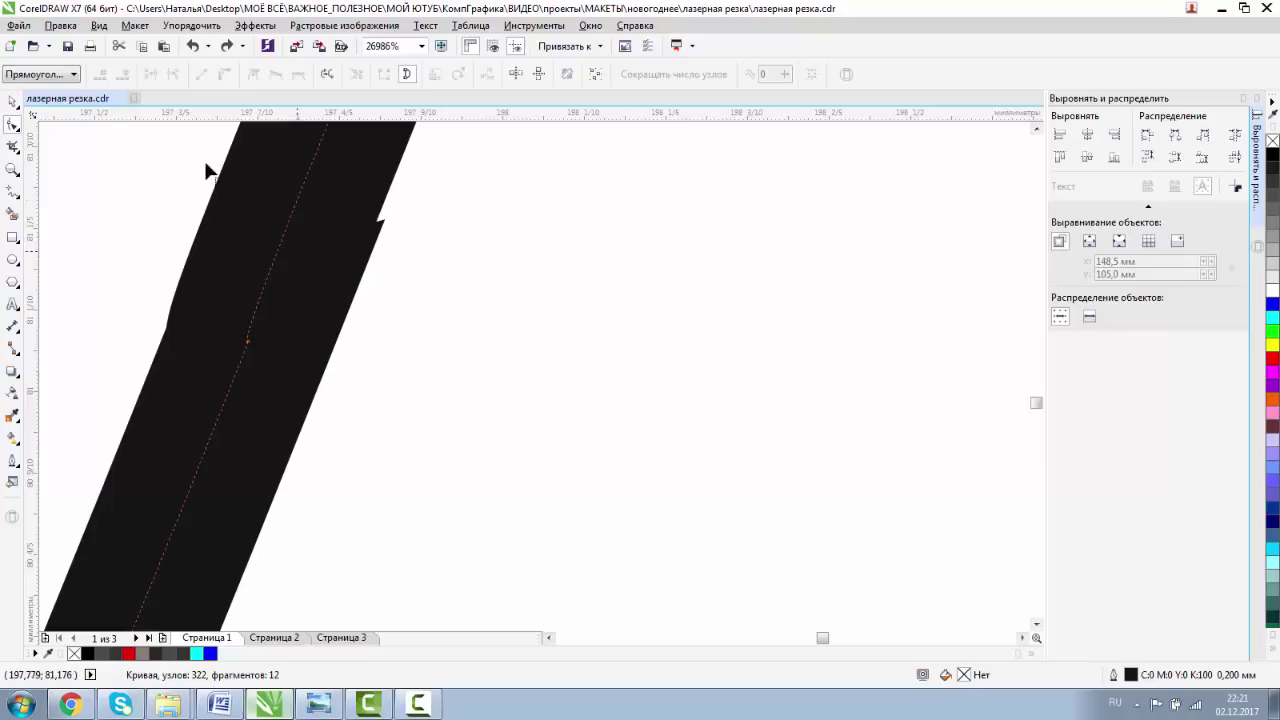
{"action": "left_click", "coordinate": [99, 25]}
{"action": "left_click", "coordinate": [122, 61]}
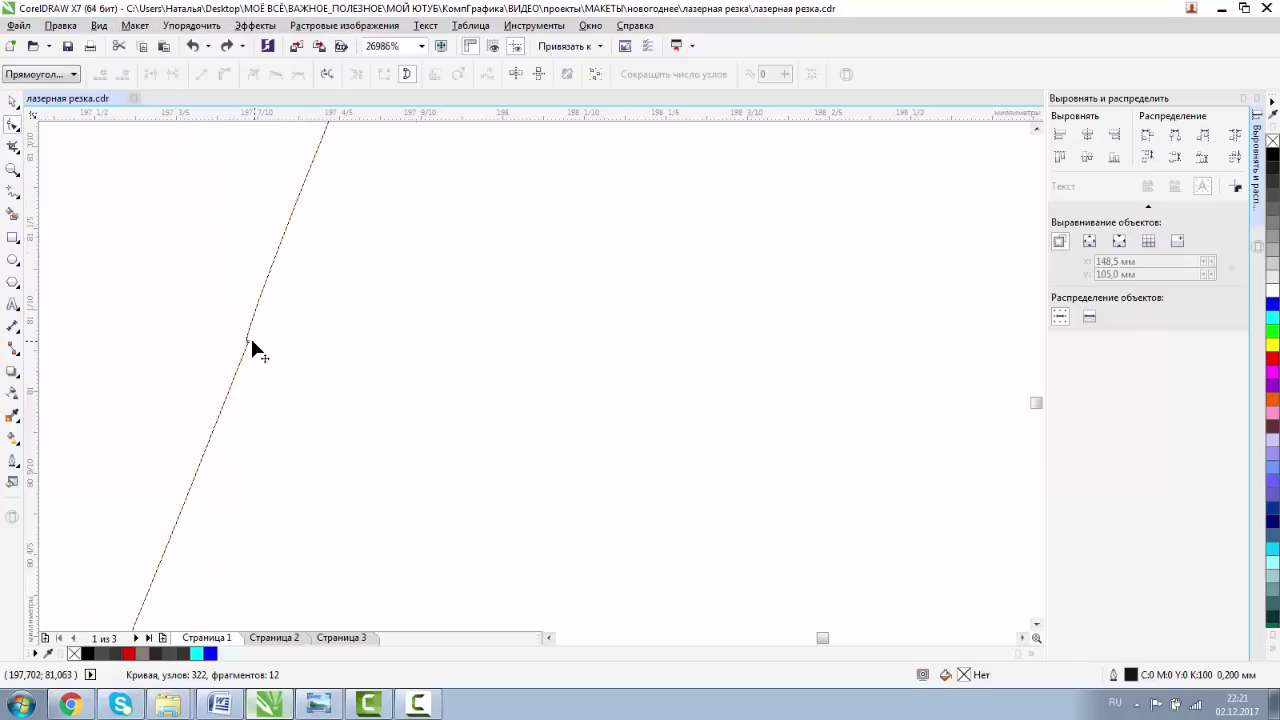
{"action": "left_click", "coordinate": [248, 343]}
{"action": "left_click_drag", "start_coordinate": [233, 348], "coordinate": [276, 278]}
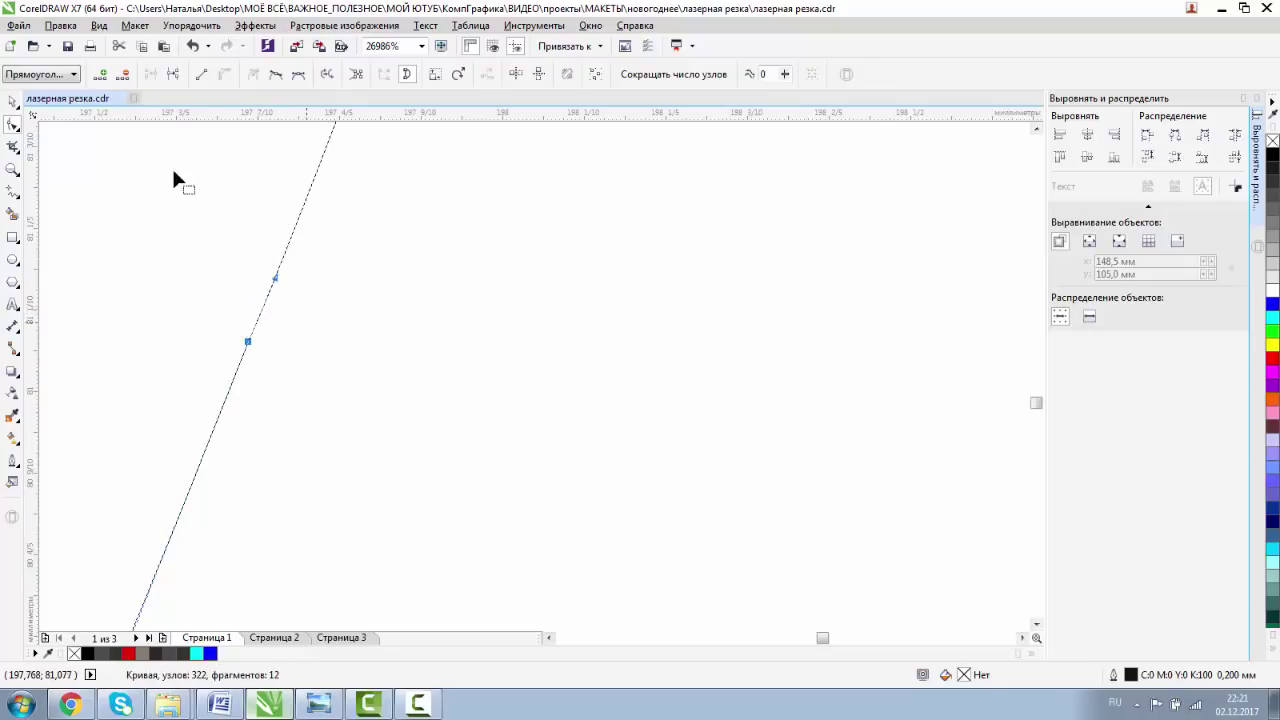
Examine the joint between the flat base of the final "м" and the lower ball part's wavy edge.
{"action": "left_click", "coordinate": [13, 170]}
{"action": "left_click", "coordinate": [113, 73]}
{"action": "left_click", "coordinate": [112, 73]}
{"action": "left_click", "coordinate": [112, 73]}
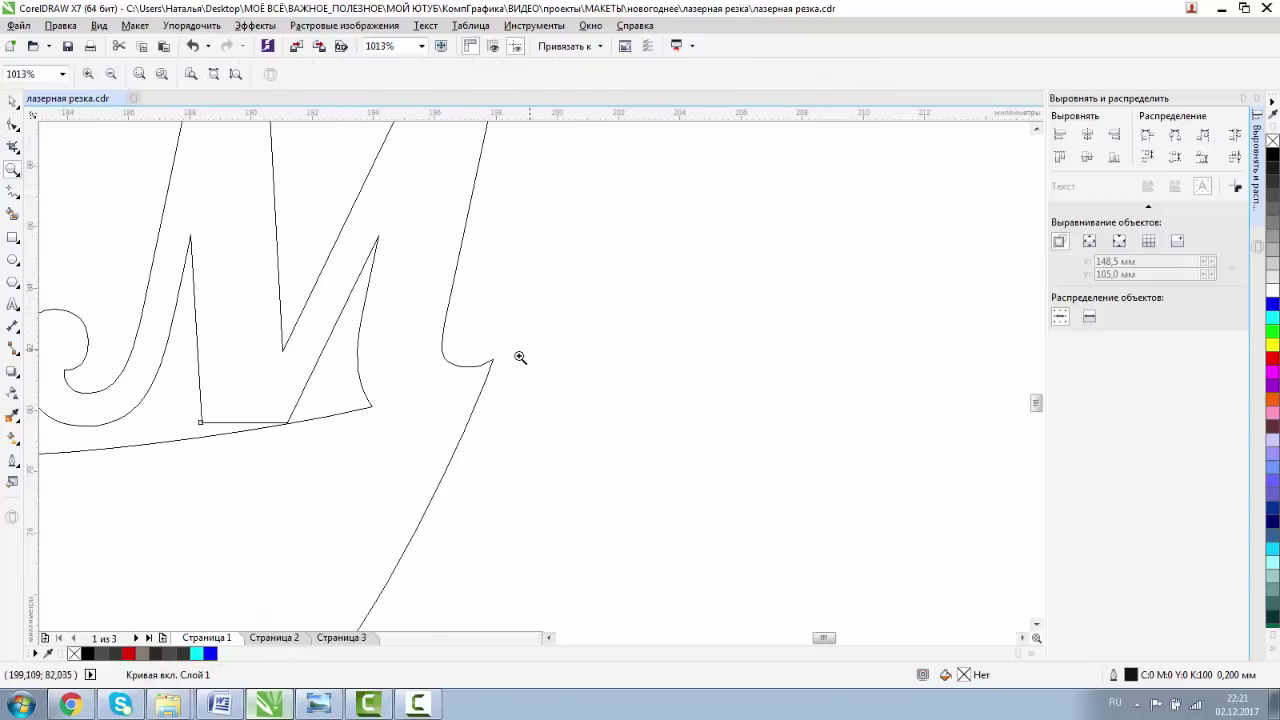
{"action": "left_click_drag", "start_coordinate": [260, 386], "coordinate": [356, 450]}
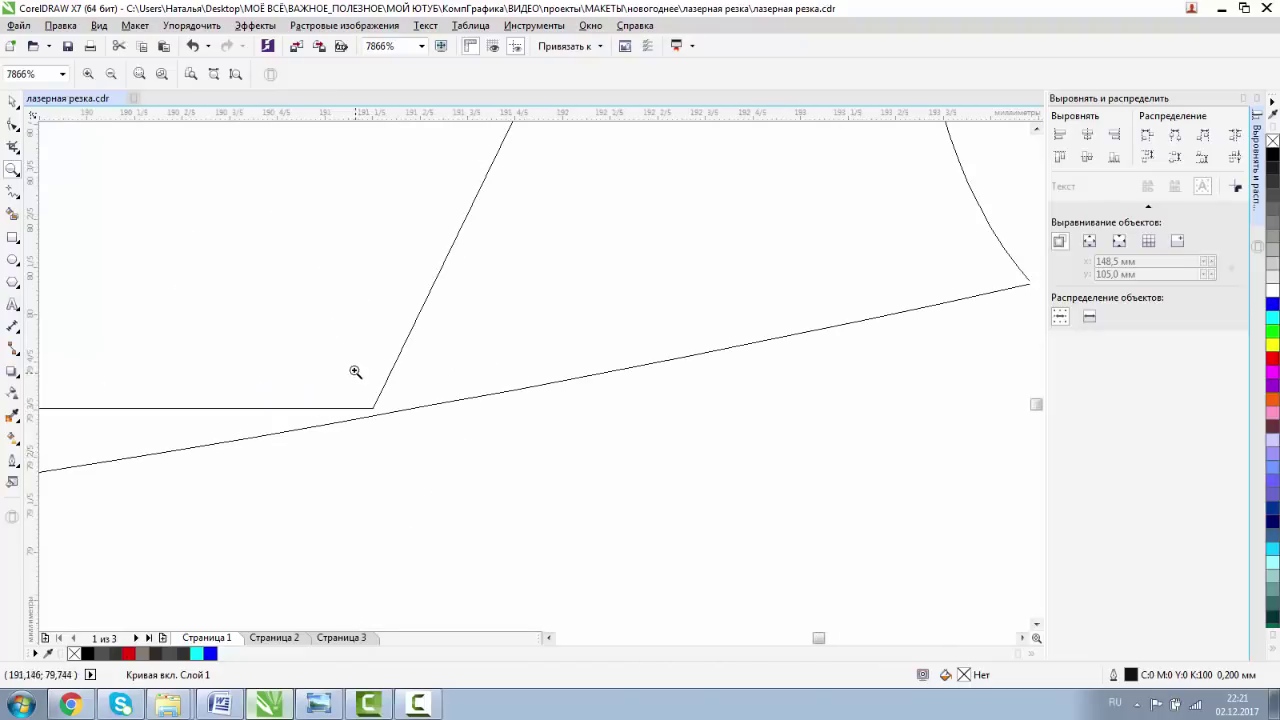
{"action": "left_click", "coordinate": [112, 73]}
{"action": "left_click_drag", "start_coordinate": [236, 404], "coordinate": [350, 438]}
{"action": "left_click_drag", "start_coordinate": [525, 424], "coordinate": [459, 393]}
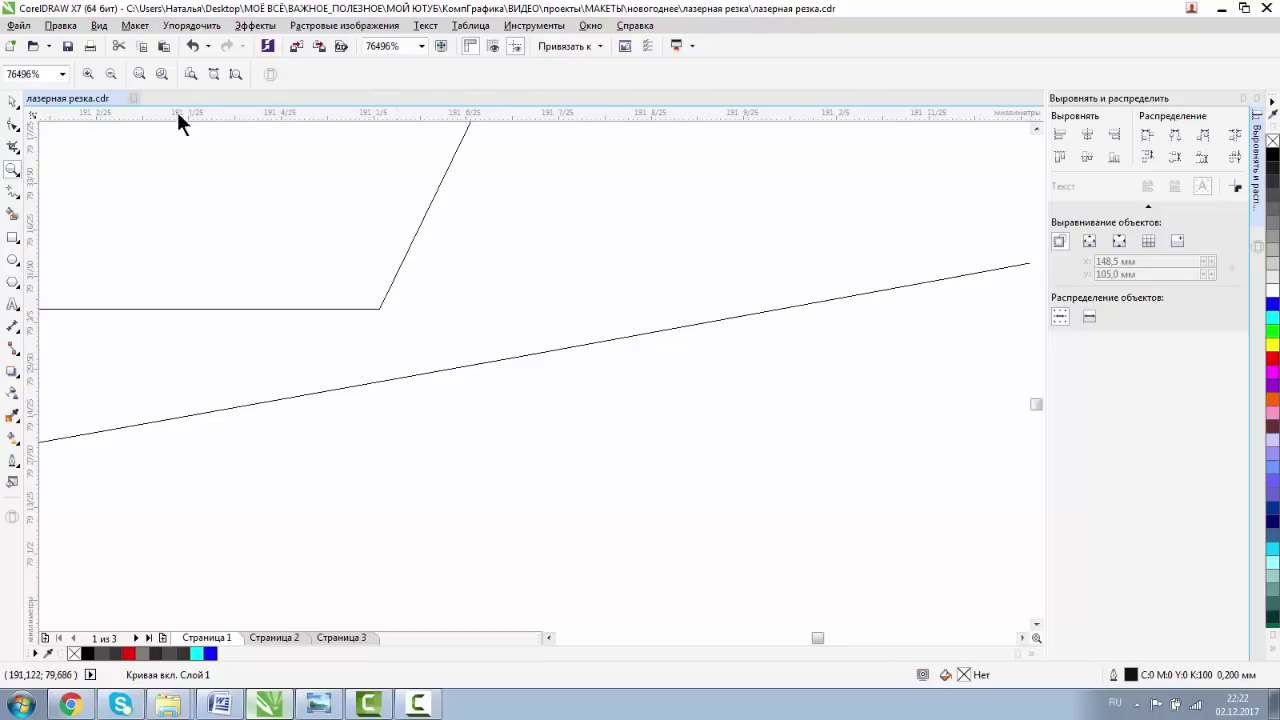
{"action": "left_click", "coordinate": [112, 74]}
{"action": "left_click", "coordinate": [112, 74]}
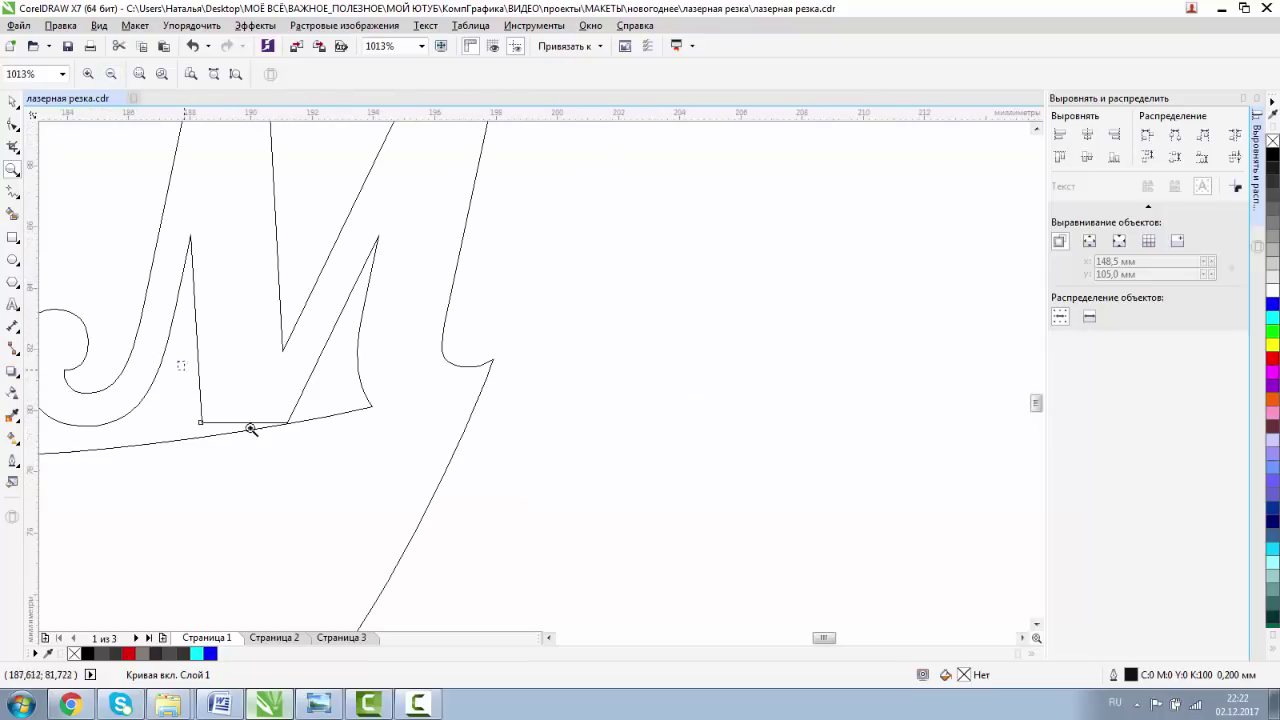
Draw a closed four-sided patch about 3 × 1 mm bridging the base of "м" and the wavy edge, and weld it to the outline.
{"action": "left_click_drag", "start_coordinate": [398, 474], "coordinate": [182, 362]}
{"action": "left_click", "coordinate": [13, 193]}
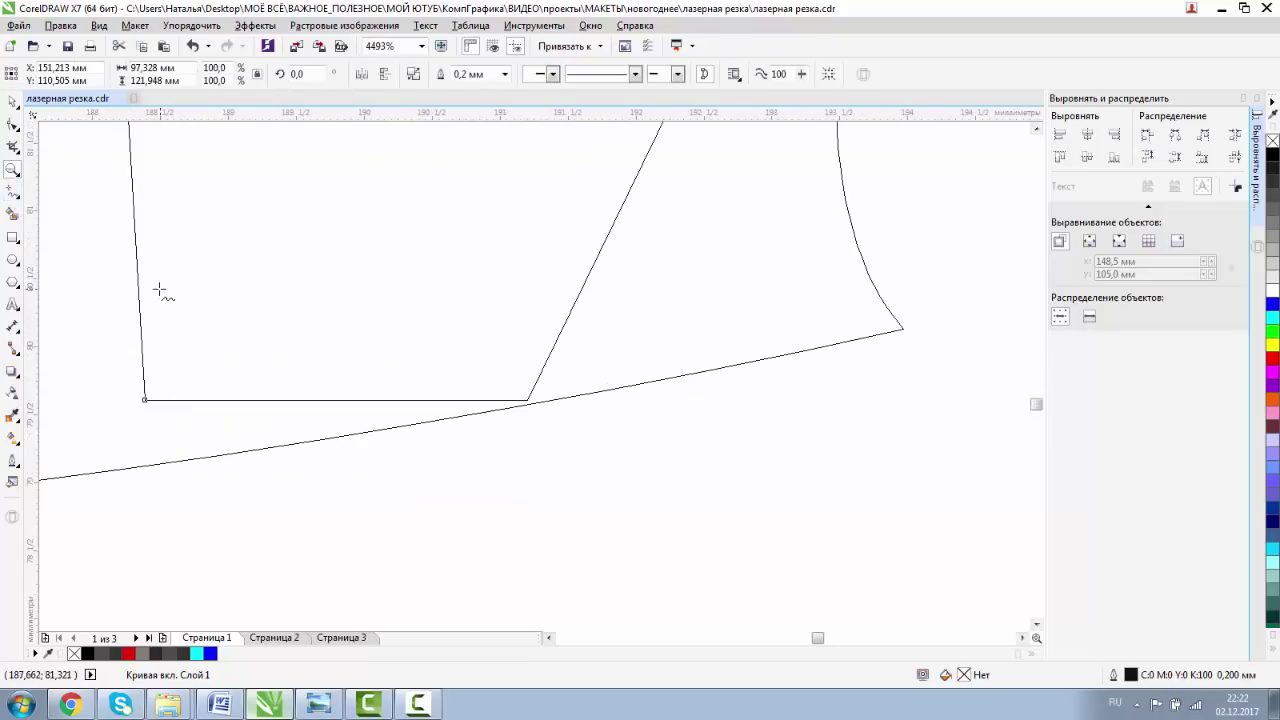
{"action": "left_click_drag", "start_coordinate": [138, 285], "coordinate": [146, 429]}
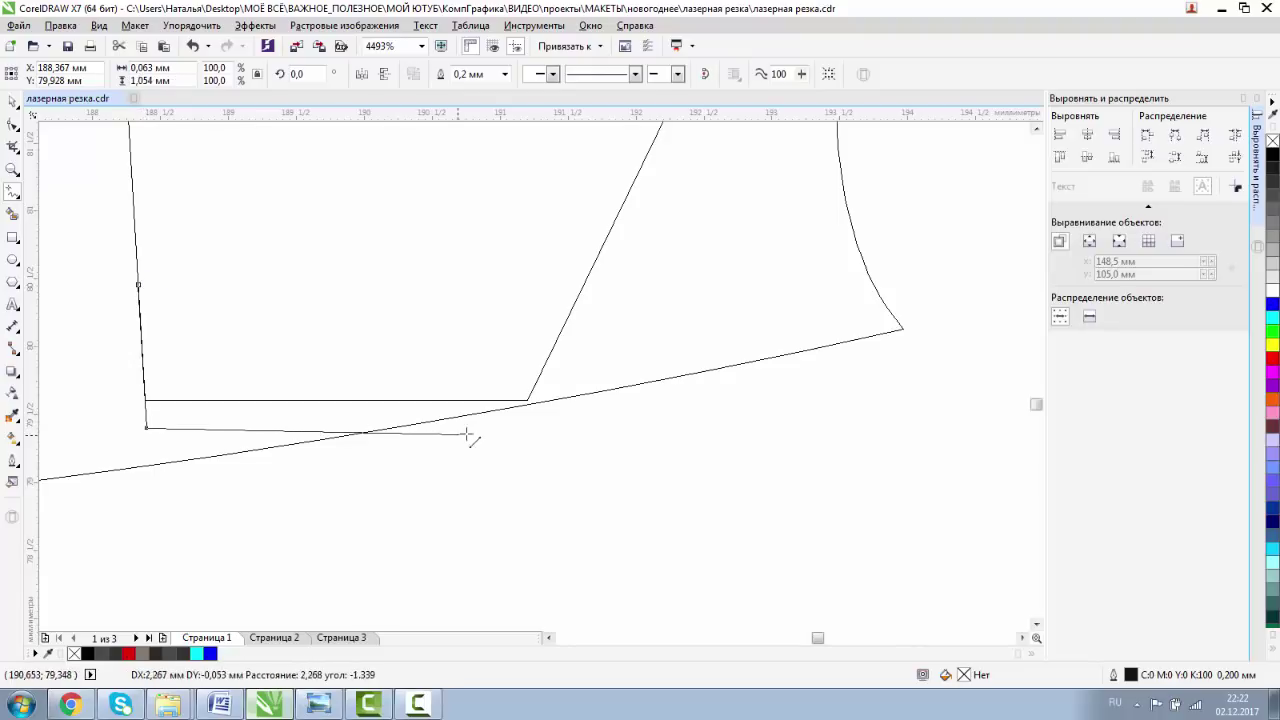
{"action": "left_click_drag", "start_coordinate": [510, 432], "coordinate": [138, 286]}
{"action": "left_click", "coordinate": [13, 101]}
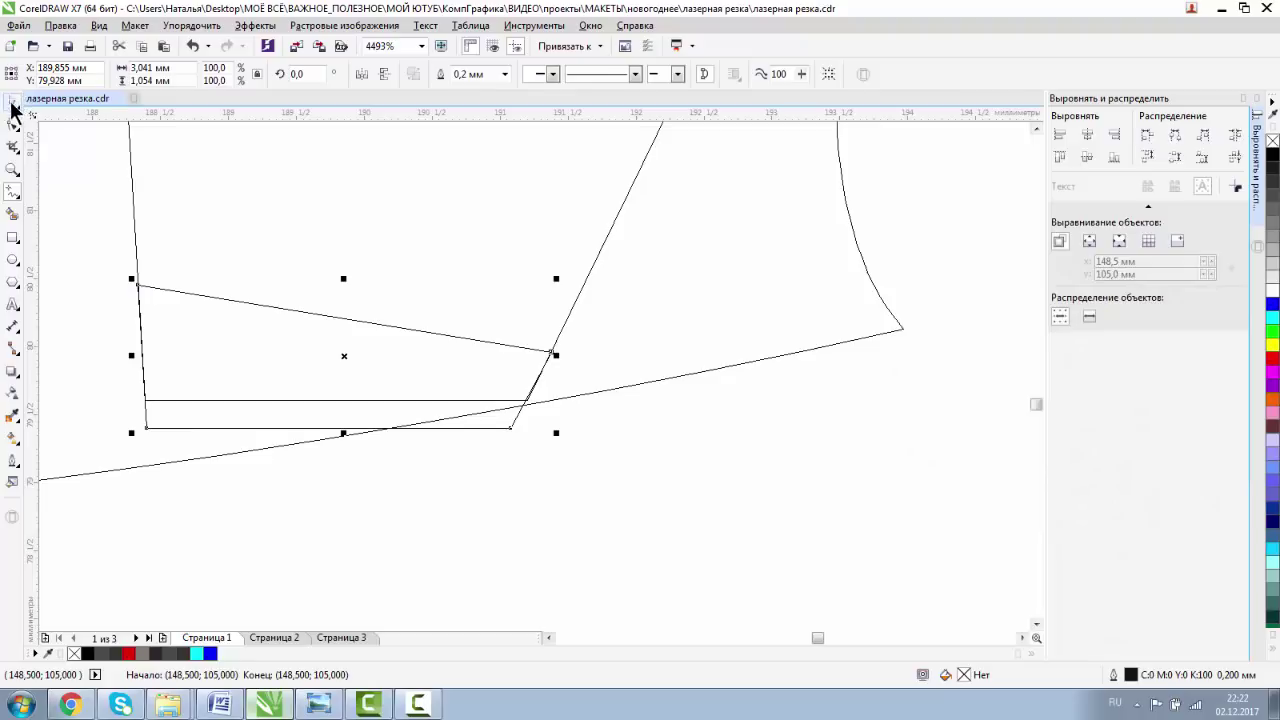
{"action": "left_click", "coordinate": [445, 74]}
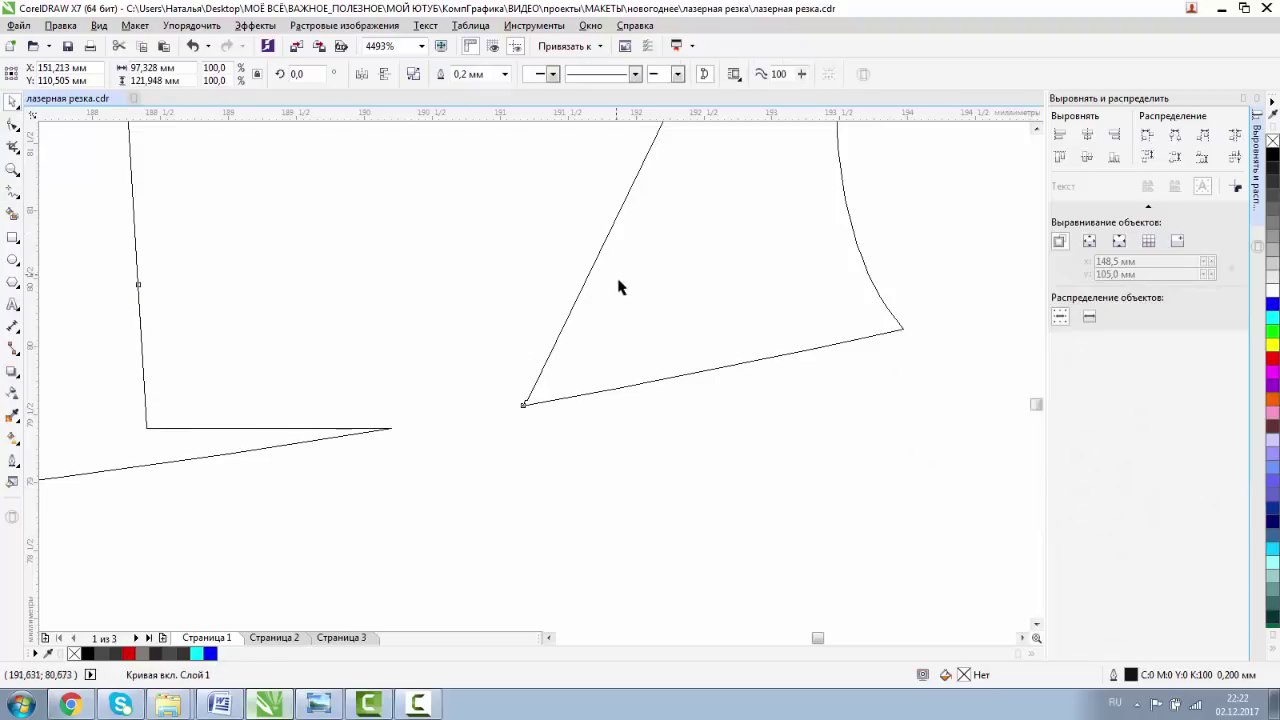
Delete the stray node forming the small notch just above the final "м" stroke's bottom tip.
{"action": "left_click", "coordinate": [13, 170]}
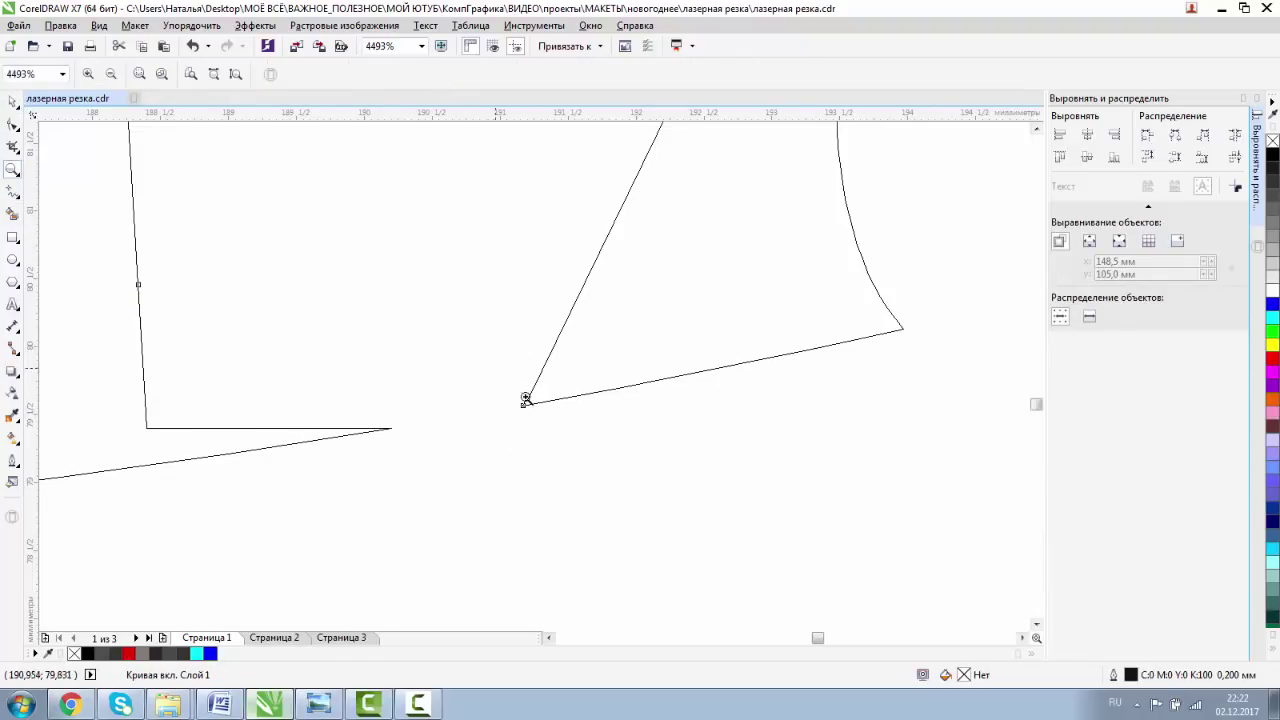
{"action": "left_click", "coordinate": [528, 398]}
{"action": "left_click", "coordinate": [546, 494]}
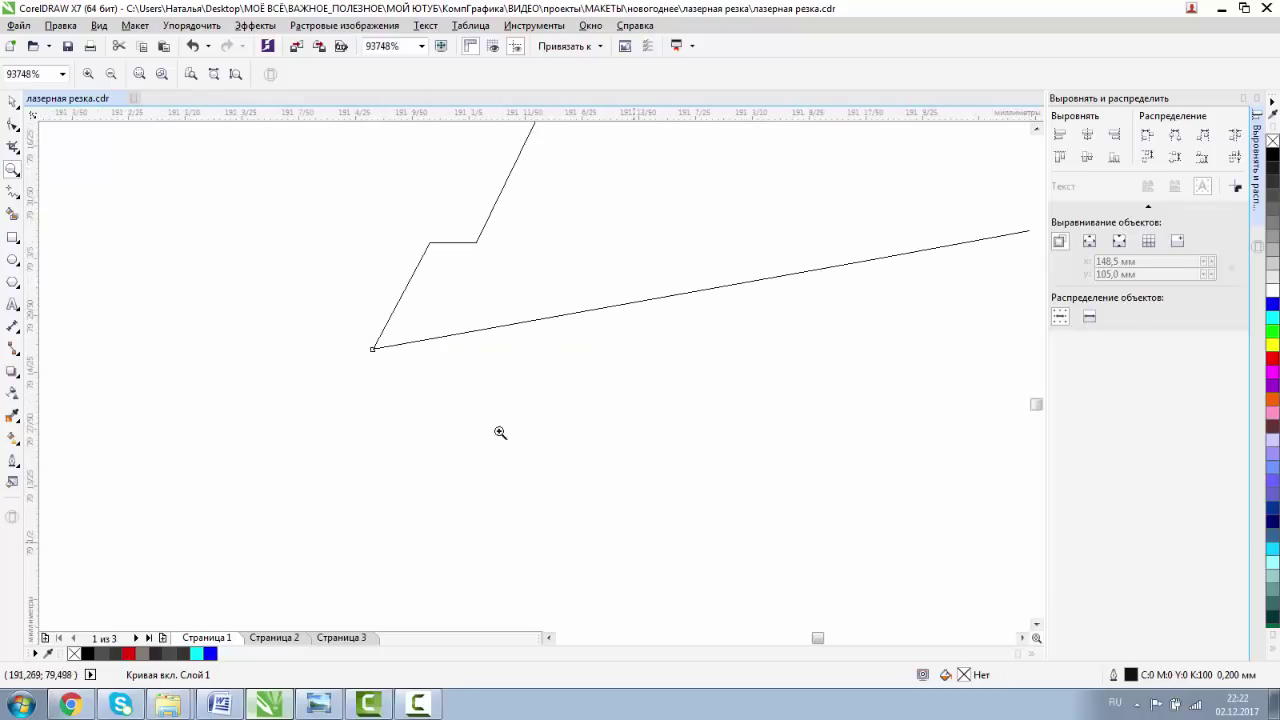
{"action": "left_click", "coordinate": [13, 124]}
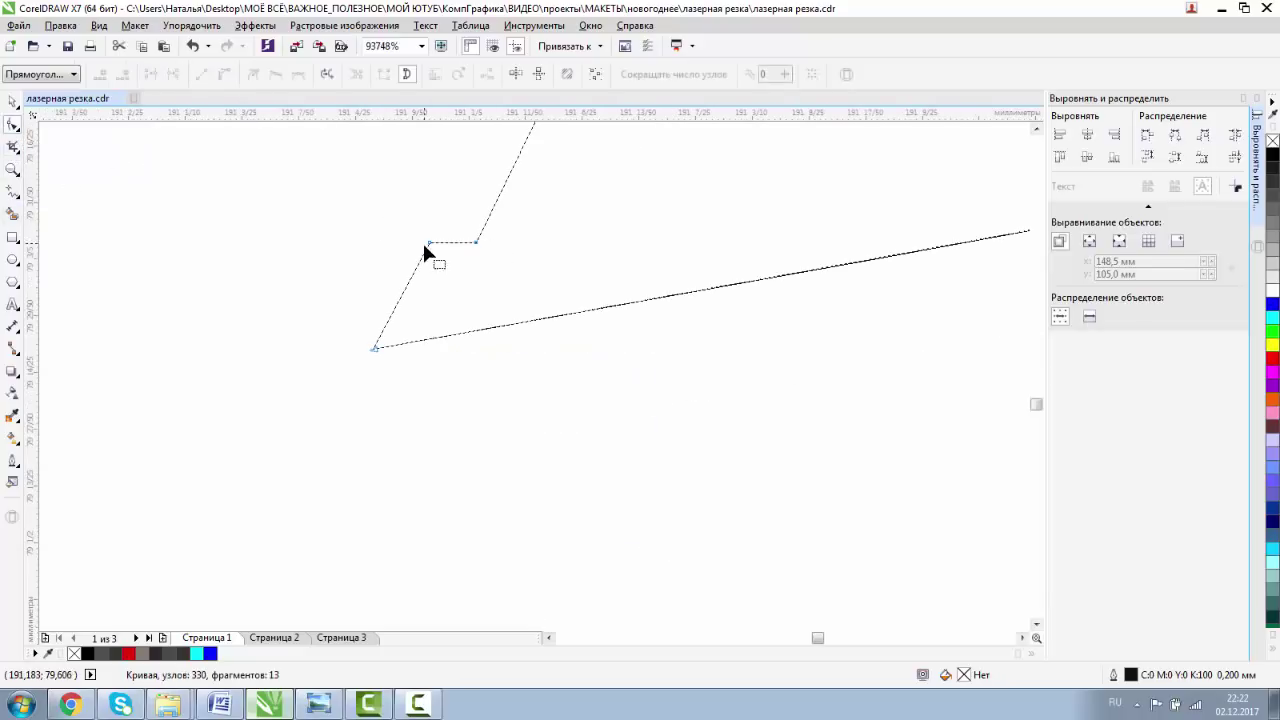
{"action": "key", "text": "Delete"}
Add a node on the stroke's lower edge, delete the old tip node, and straighten the segment joining the edges into a line.
{"action": "double_click", "coordinate": [441, 336]}
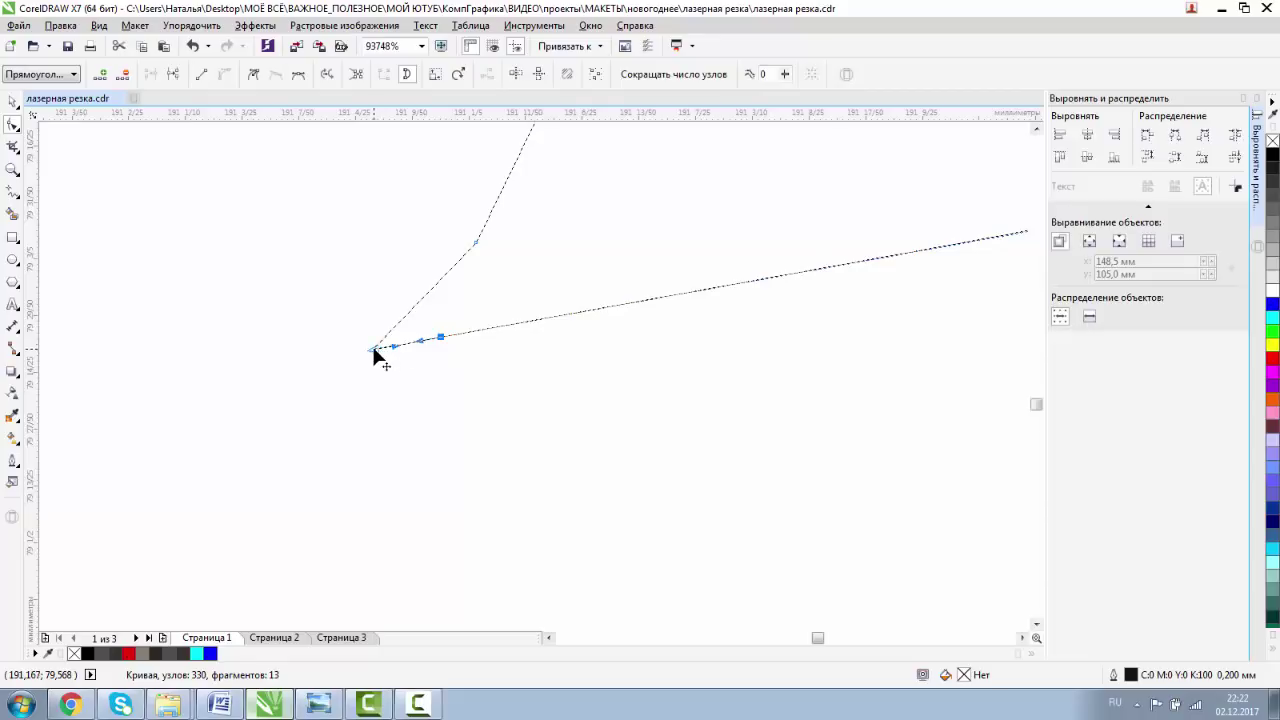
{"action": "double_click", "coordinate": [374, 349]}
{"action": "left_click", "coordinate": [445, 337]}
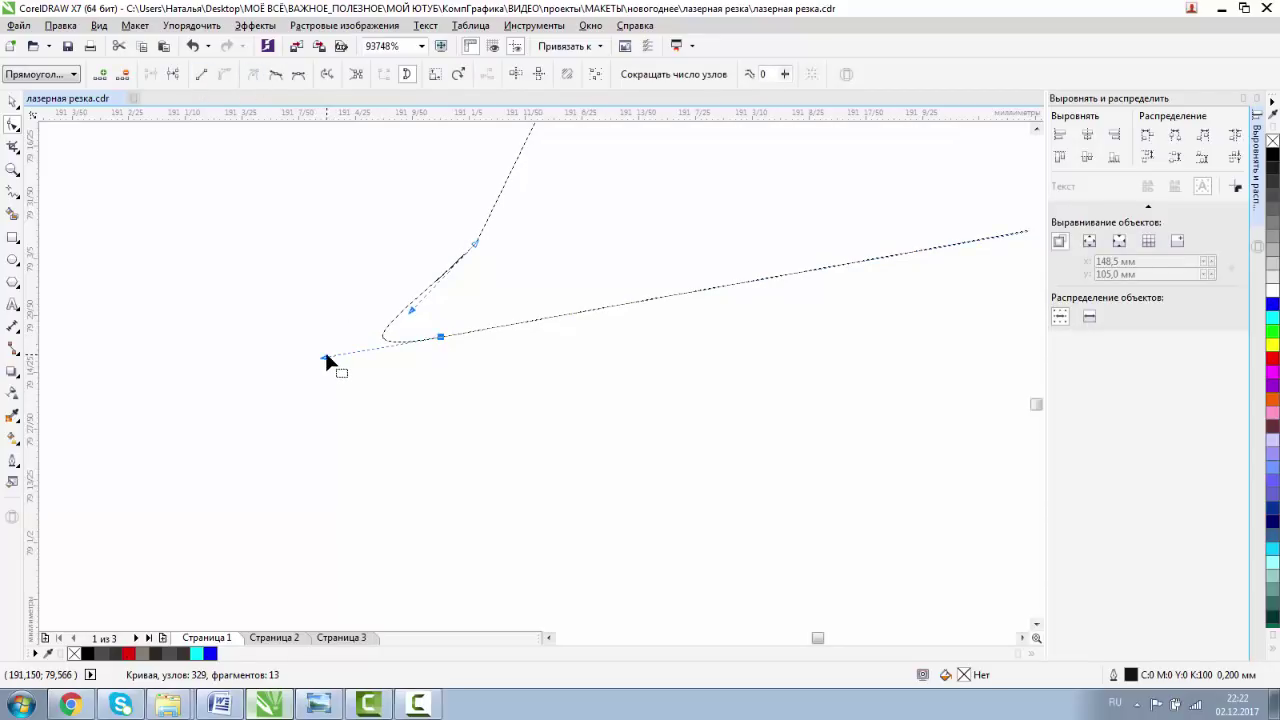
{"action": "left_click_drag", "start_coordinate": [325, 356], "coordinate": [455, 268]}
{"action": "left_click", "coordinate": [203, 74]}
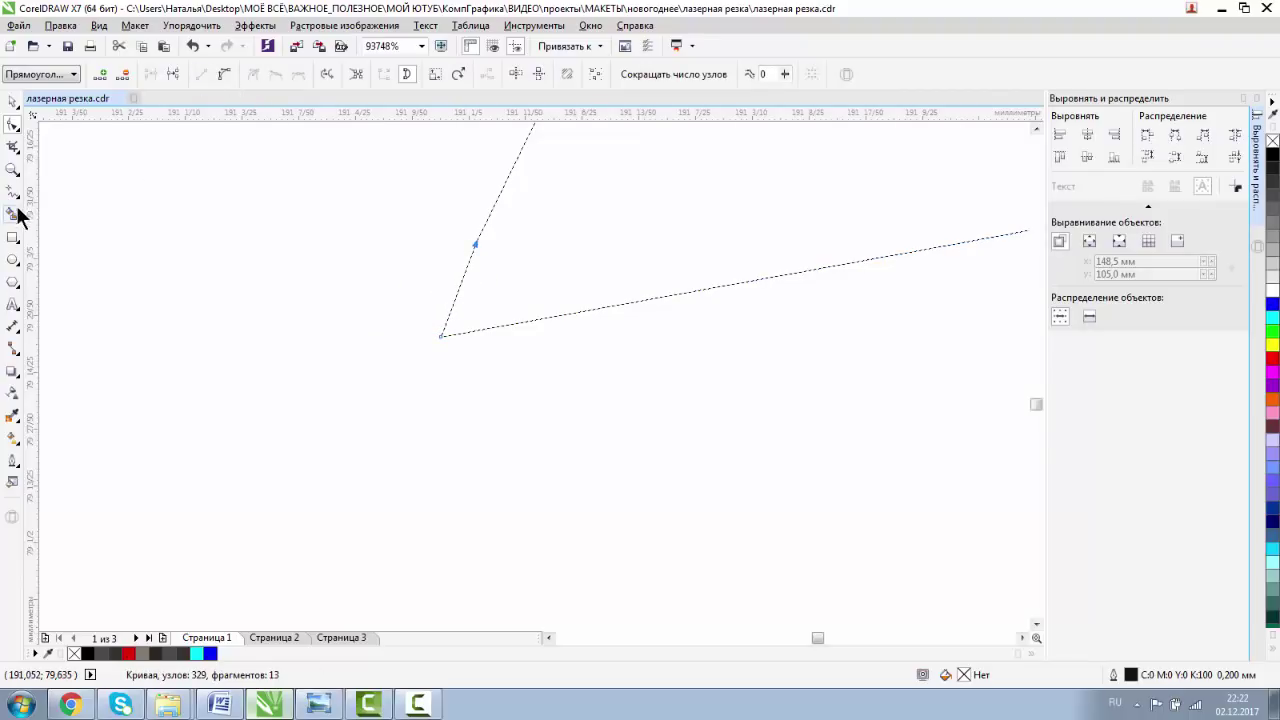
Examine the cut gaps beneath the letters of "Годом" where they meet the lower ball part's edge.
{"action": "left_click", "coordinate": [13, 169]}
{"action": "left_click", "coordinate": [112, 73]}
{"action": "left_click", "coordinate": [112, 73]}
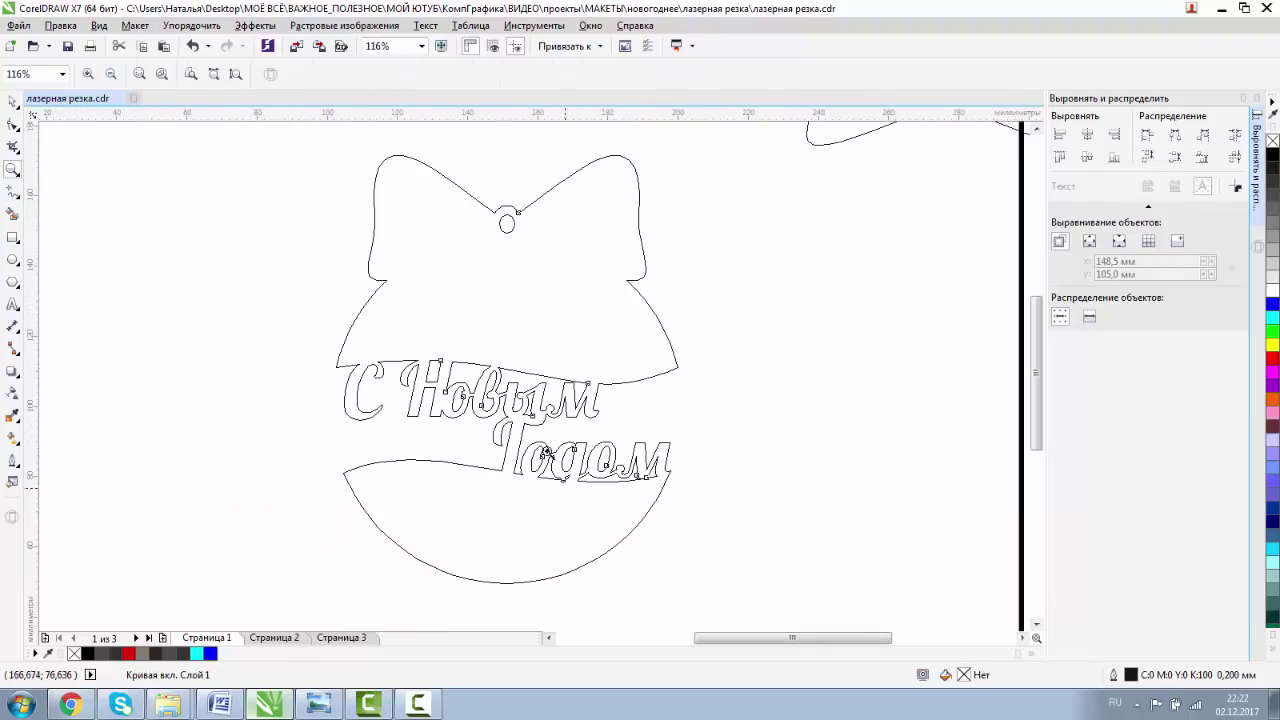
{"action": "left_click_drag", "start_coordinate": [484, 408], "coordinate": [606, 508]}
{"action": "left_click_drag", "start_coordinate": [580, 437], "coordinate": [688, 512]}
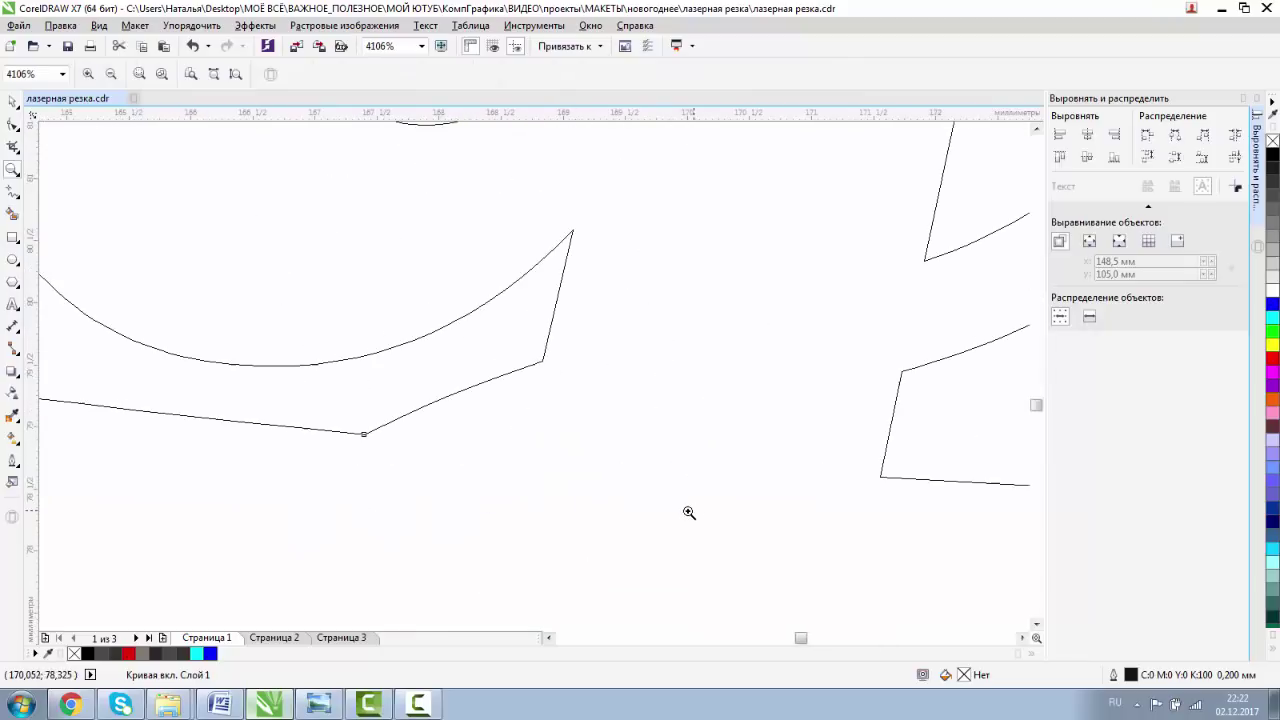
{"action": "left_click", "coordinate": [110, 74]}
{"action": "left_click", "coordinate": [110, 74]}
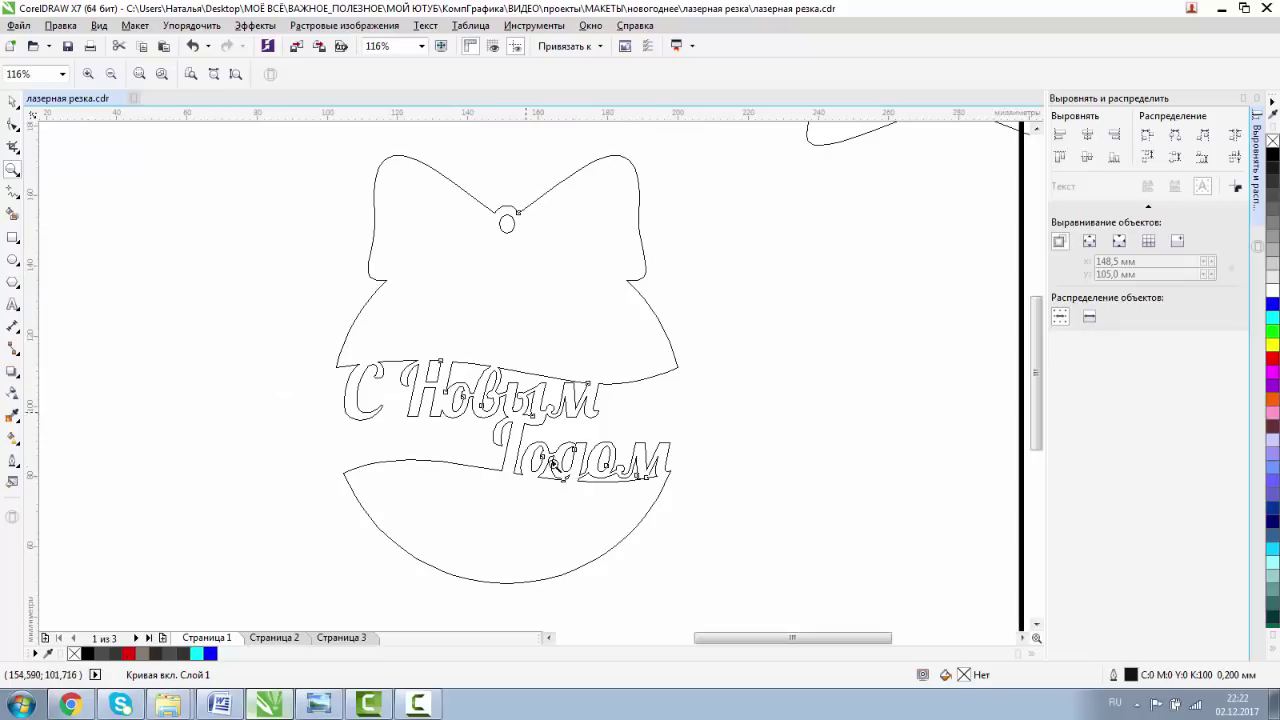
{"action": "left_click_drag", "start_coordinate": [553, 461], "coordinate": [618, 528]}
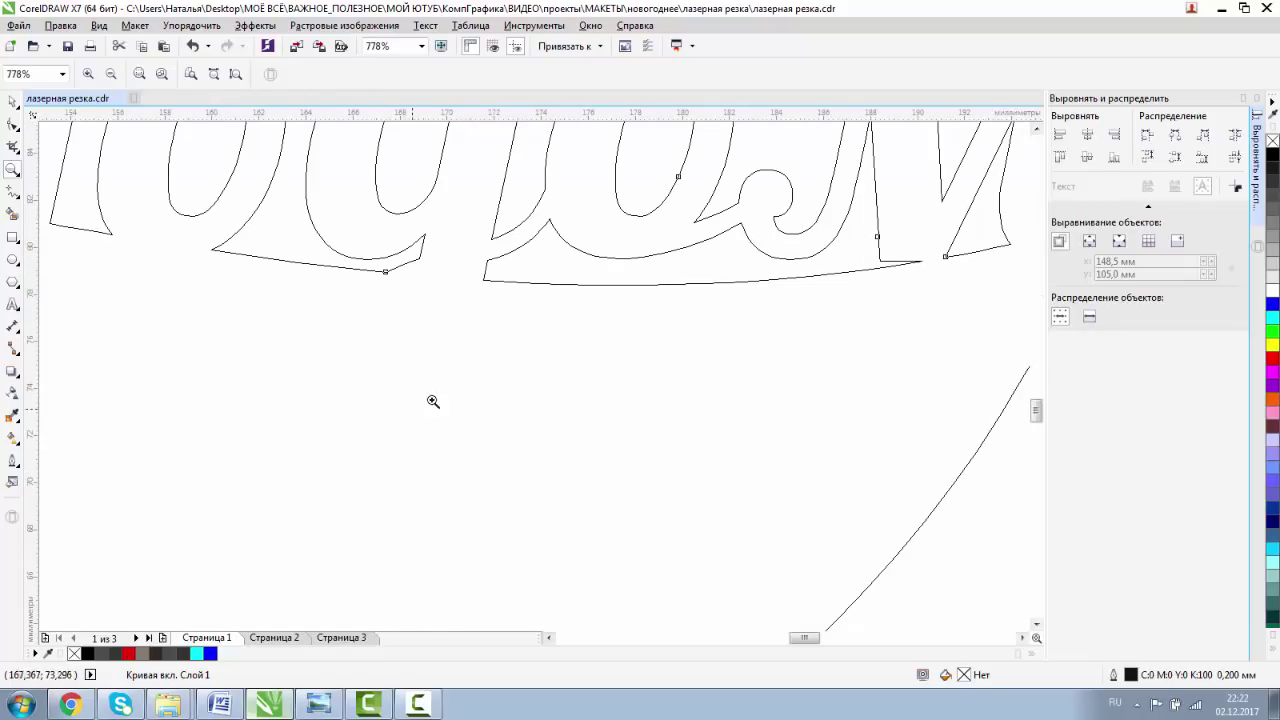
{"action": "left_click", "coordinate": [111, 75]}
{"action": "left_click", "coordinate": [111, 75]}
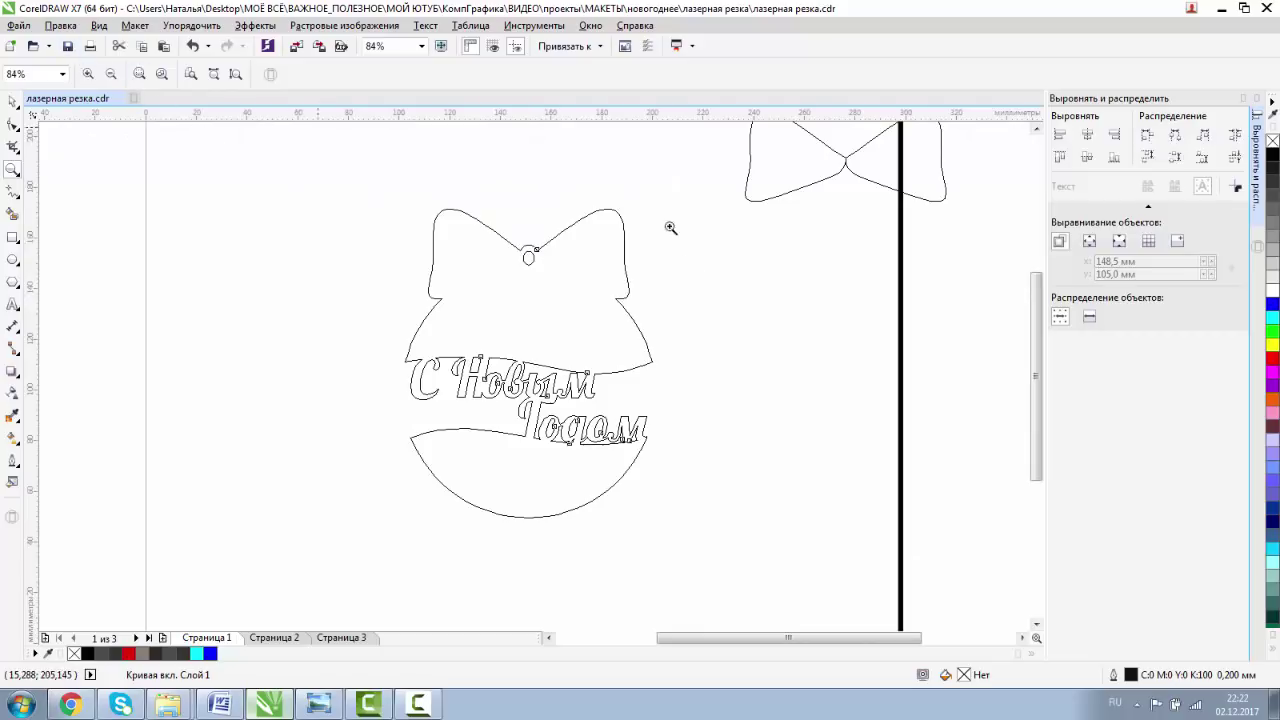
Add a separate letter "д" in the Lobster font, enlarge it to about 83.6 pt, and place it on the lower ball part.
{"action": "left_click", "coordinate": [13, 304]}
{"action": "left_click", "coordinate": [286, 518]}
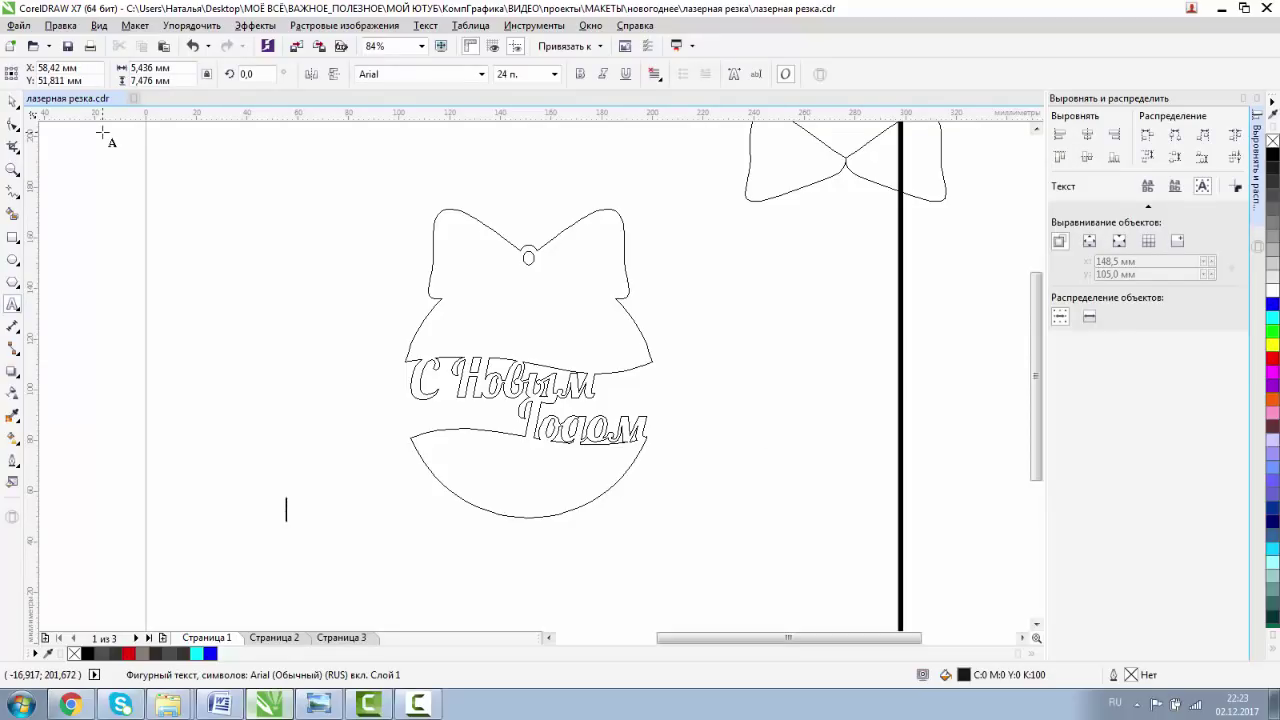
{"action": "left_click", "coordinate": [12, 101]}
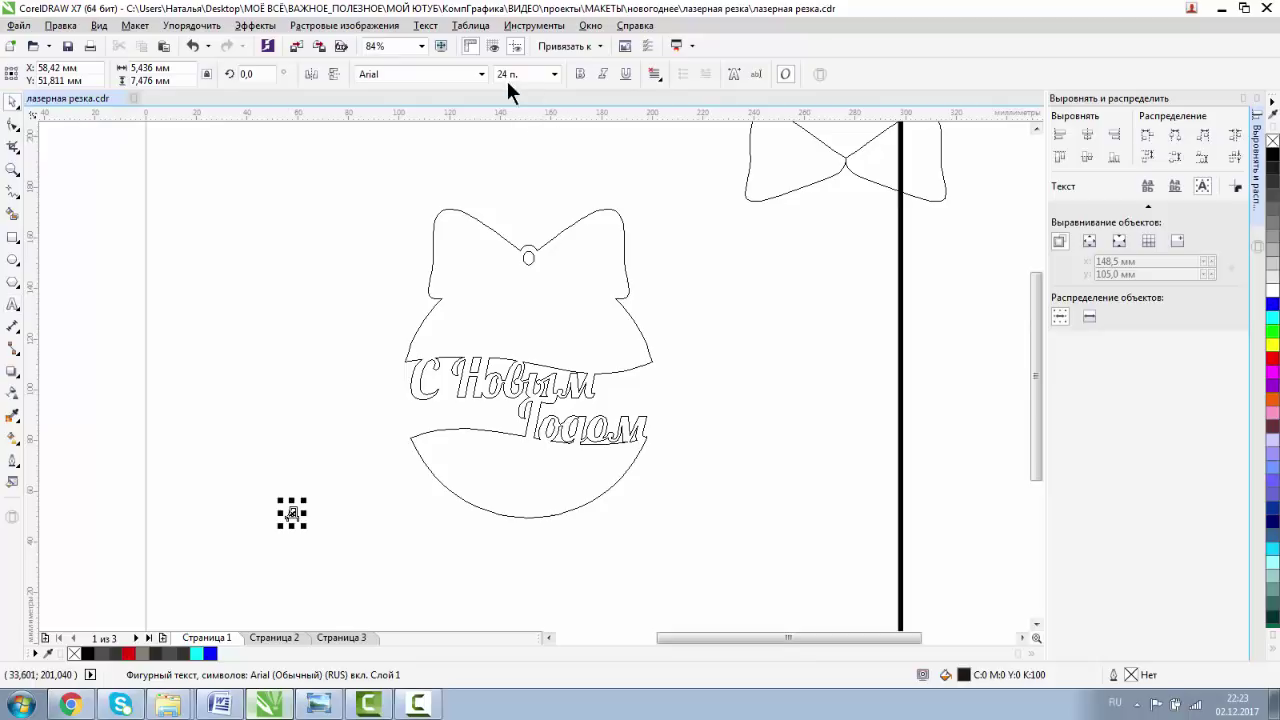
{"action": "left_click", "coordinate": [481, 74]}
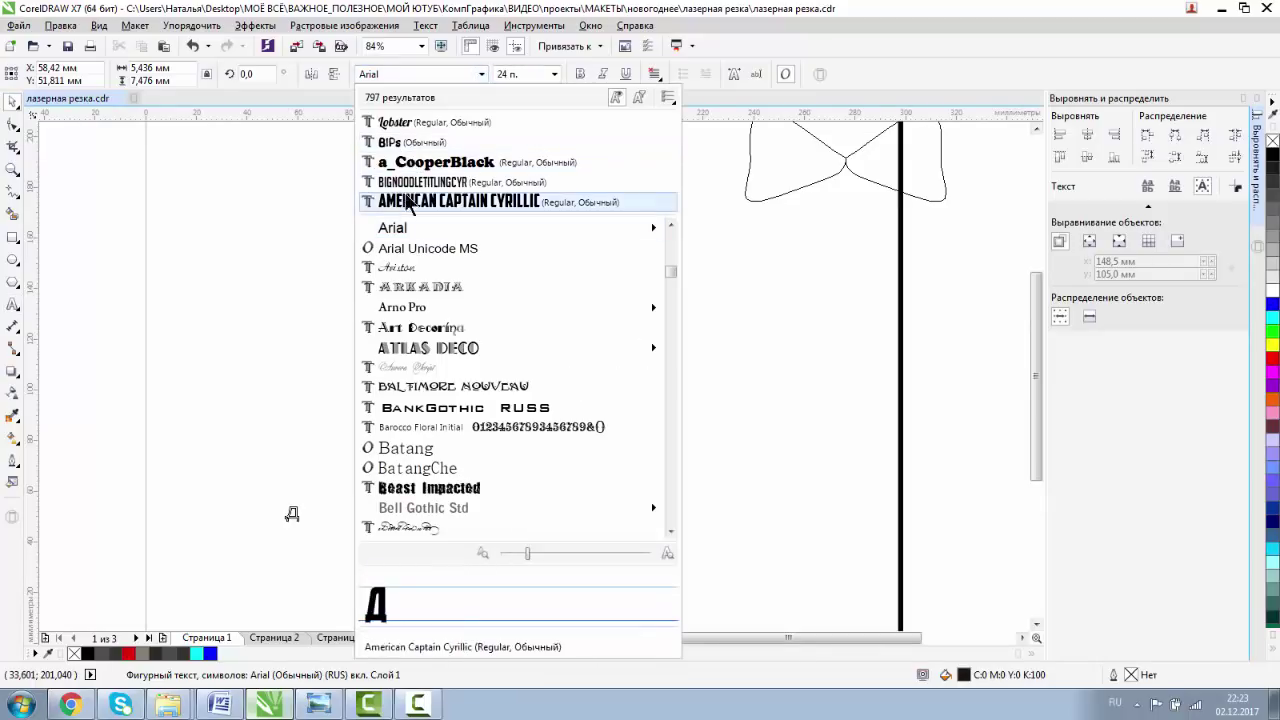
{"action": "left_click", "coordinate": [349, 499]}
{"action": "left_click_drag", "start_coordinate": [303, 529], "coordinate": [366, 567]}
{"action": "left_click_drag", "start_coordinate": [311, 534], "coordinate": [570, 468]}
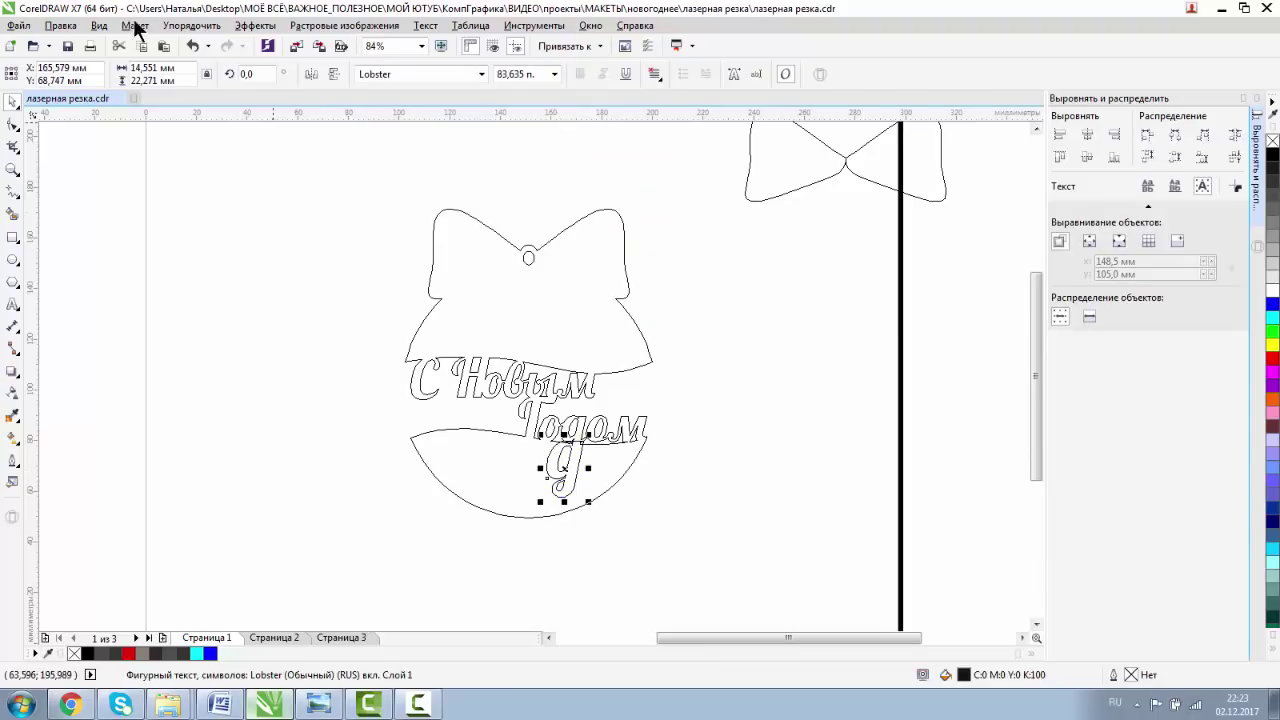
Switch out of wireframe view and give the separate letter "д" a red outline with no fill.
{"action": "left_click", "coordinate": [99, 25]}
{"action": "left_click", "coordinate": [110, 112]}
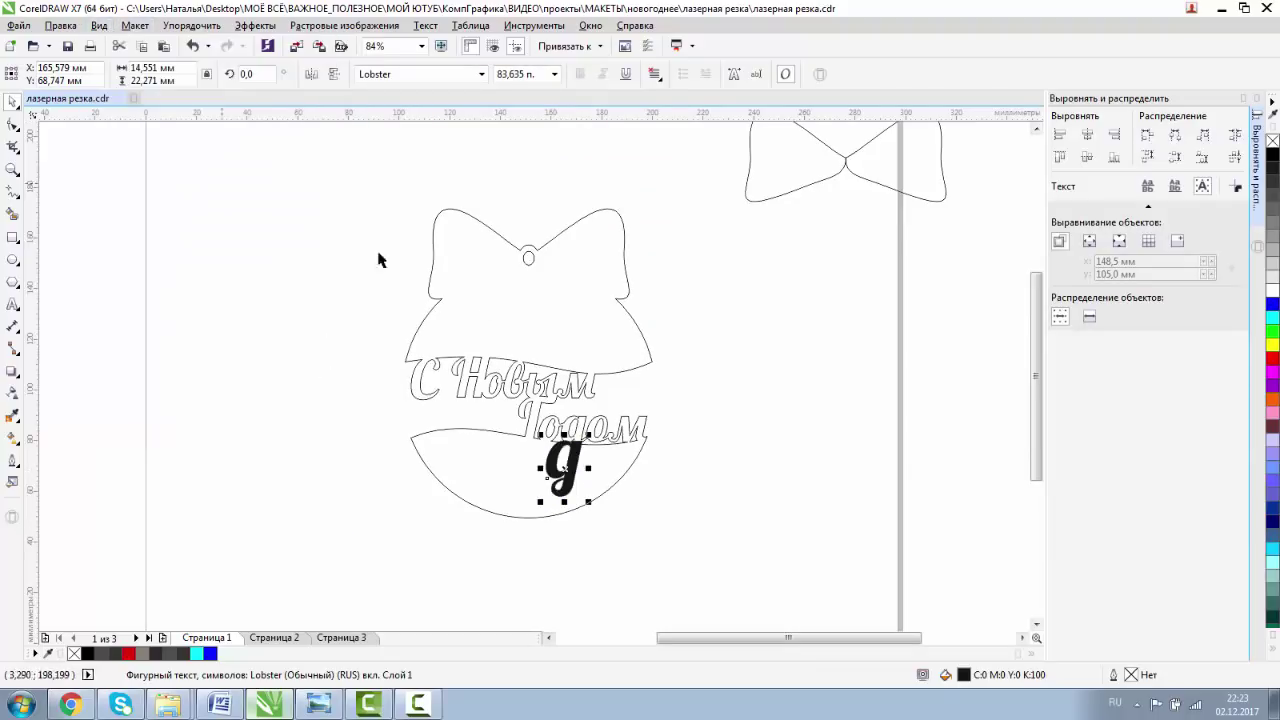
{"action": "left_click", "coordinate": [495, 460]}
{"action": "left_click", "coordinate": [565, 470]}
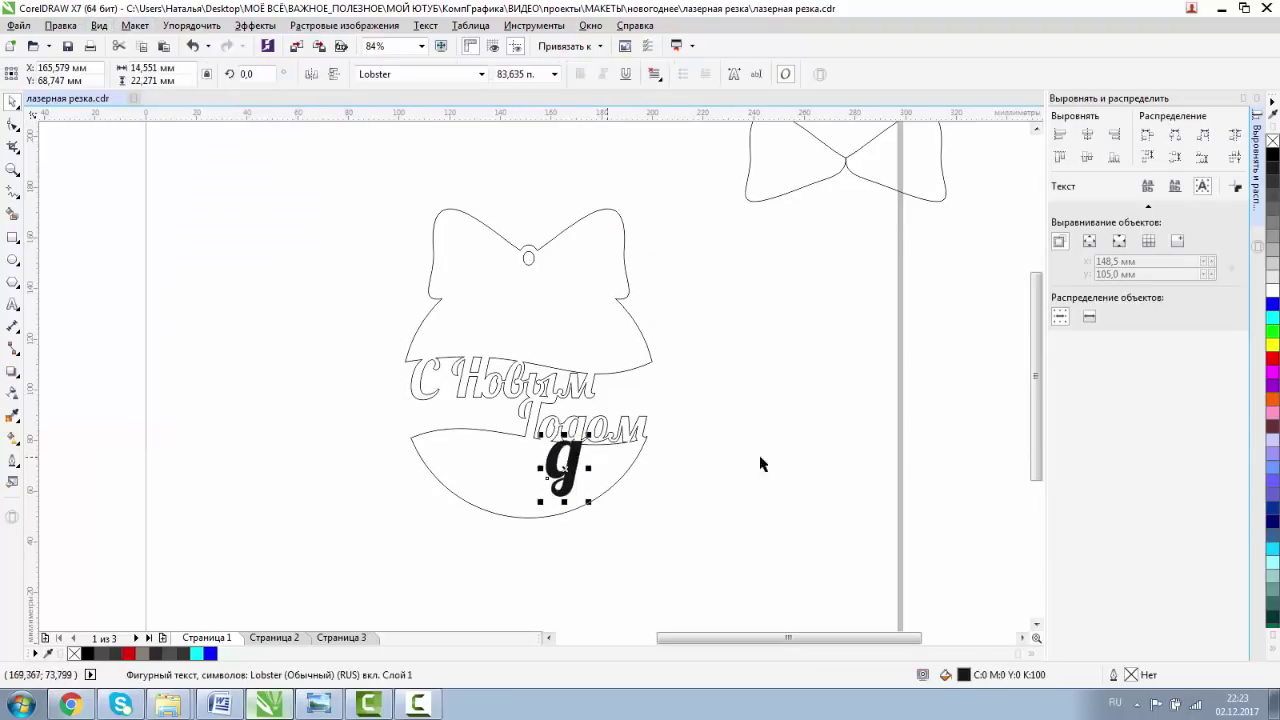
{"action": "right_click", "coordinate": [1272, 358]}
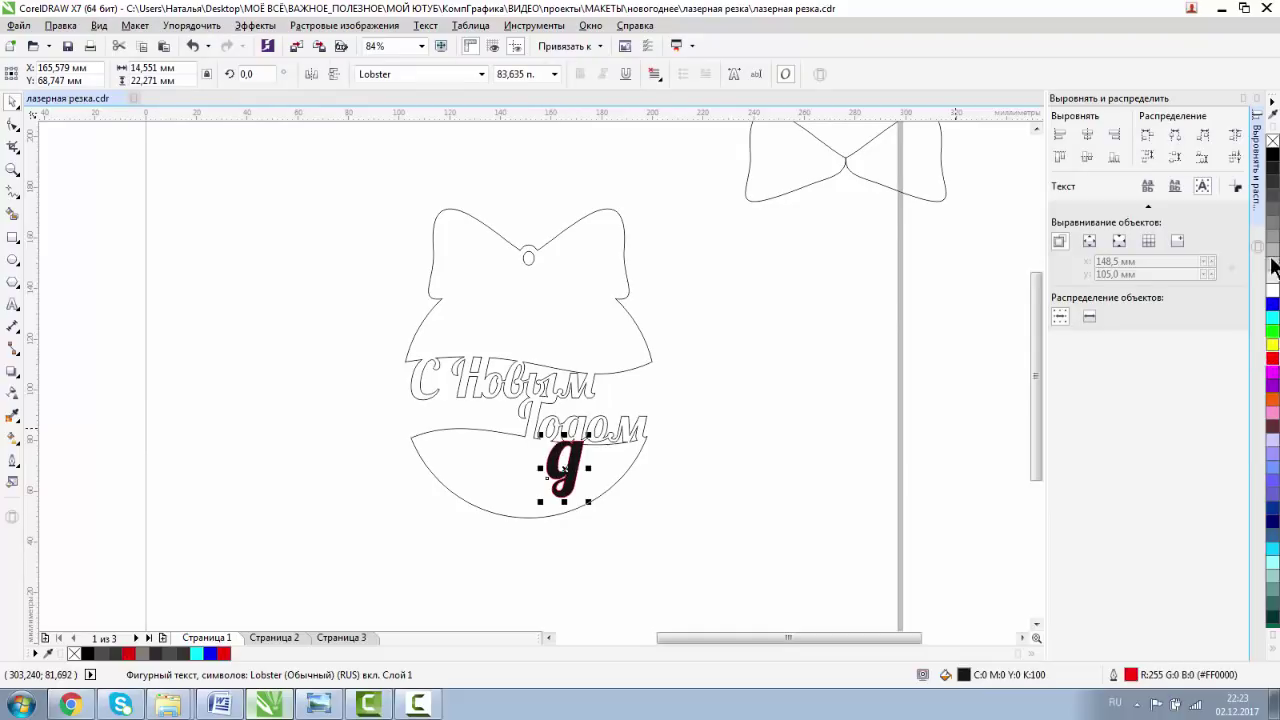
{"action": "left_click", "coordinate": [1272, 140]}
Scale the red "д" to about 10.1 × 15.5 mm and overlay it exactly on the "д" in "Годом".
{"action": "key", "text": "z"}
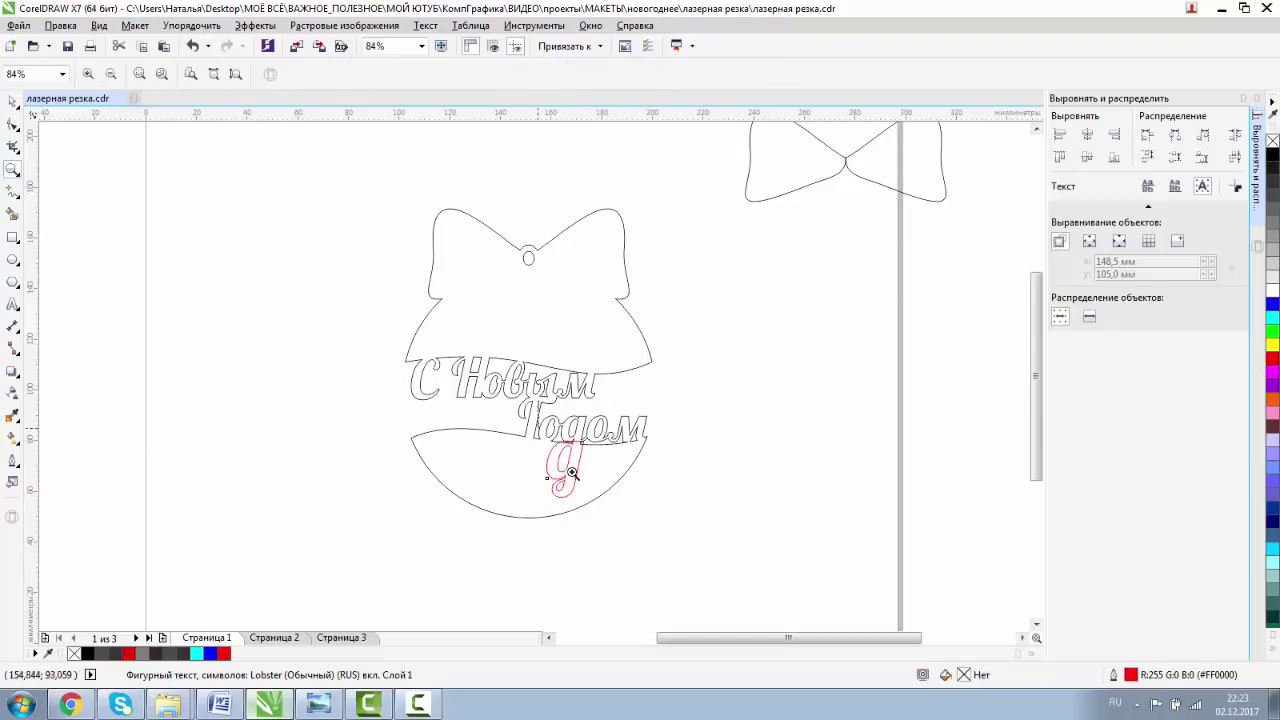
{"action": "left_click", "coordinate": [565, 468]}
{"action": "left_click", "coordinate": [14, 104]}
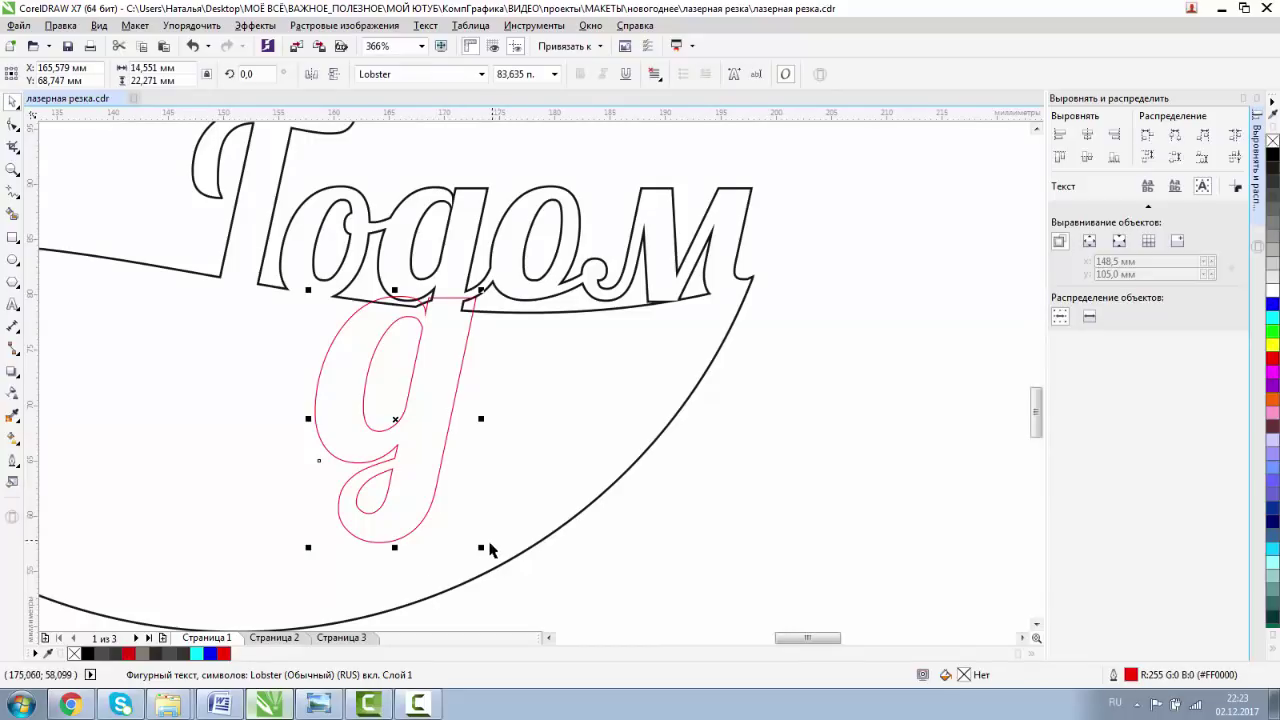
{"action": "left_click_drag", "start_coordinate": [481, 549], "coordinate": [412, 446]}
{"action": "left_click_drag", "start_coordinate": [360, 394], "coordinate": [426, 252]}
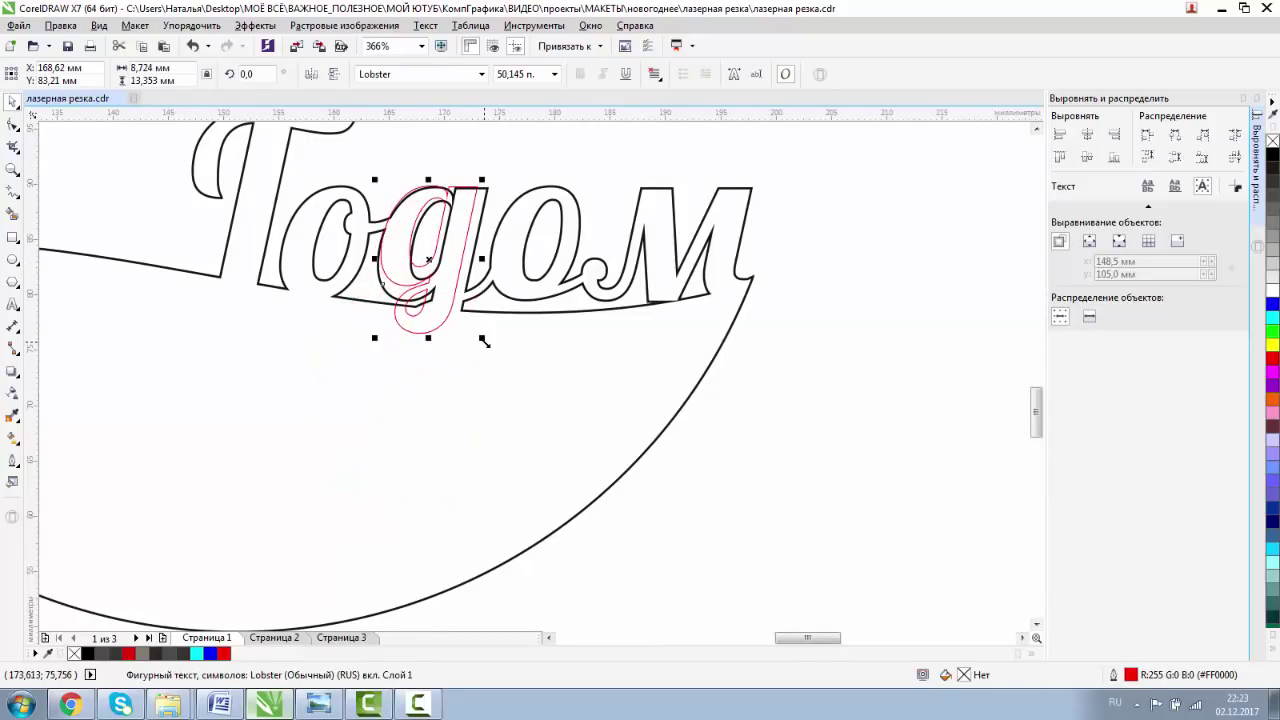
{"action": "mouse_move", "coordinate": [484, 341]}
{"action": "left_mouse_down"}
{"action": "mouse_move", "coordinate": [500, 366]}
{"action": "mouse_move", "coordinate": [494, 357]}
{"action": "left_mouse_up"}
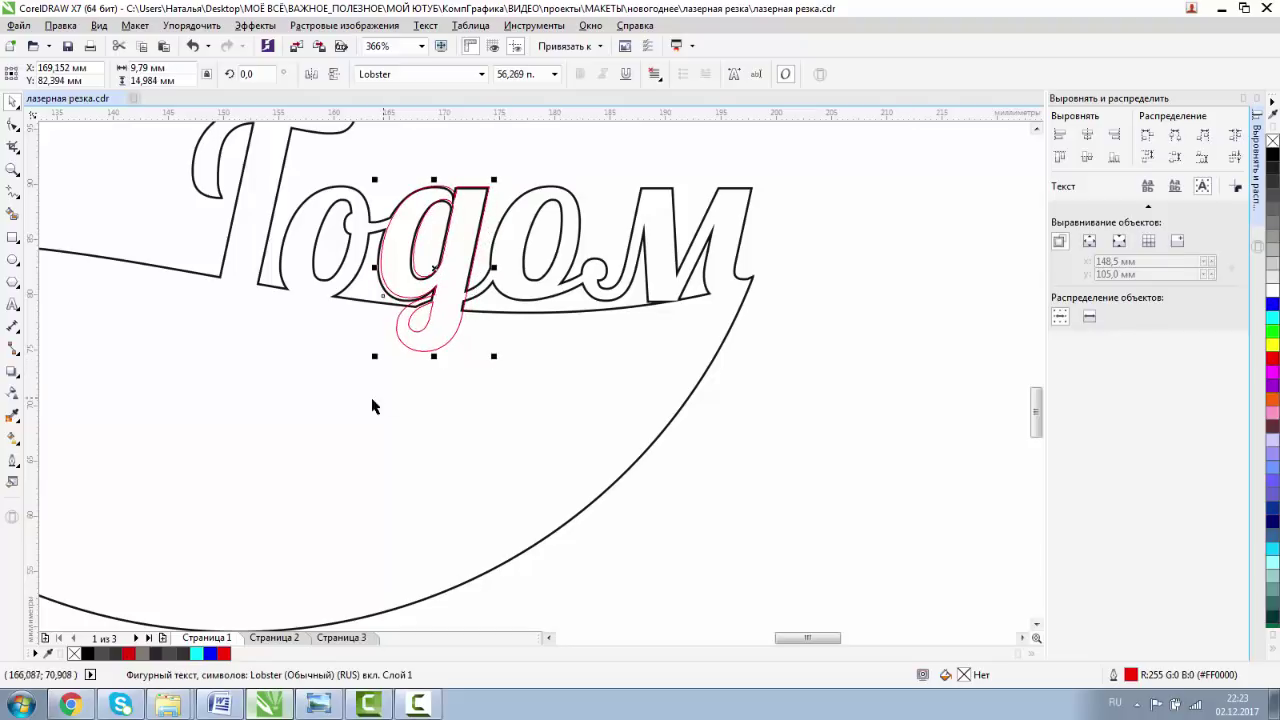
{"action": "left_click_drag", "start_coordinate": [375, 353], "coordinate": [370, 362]}
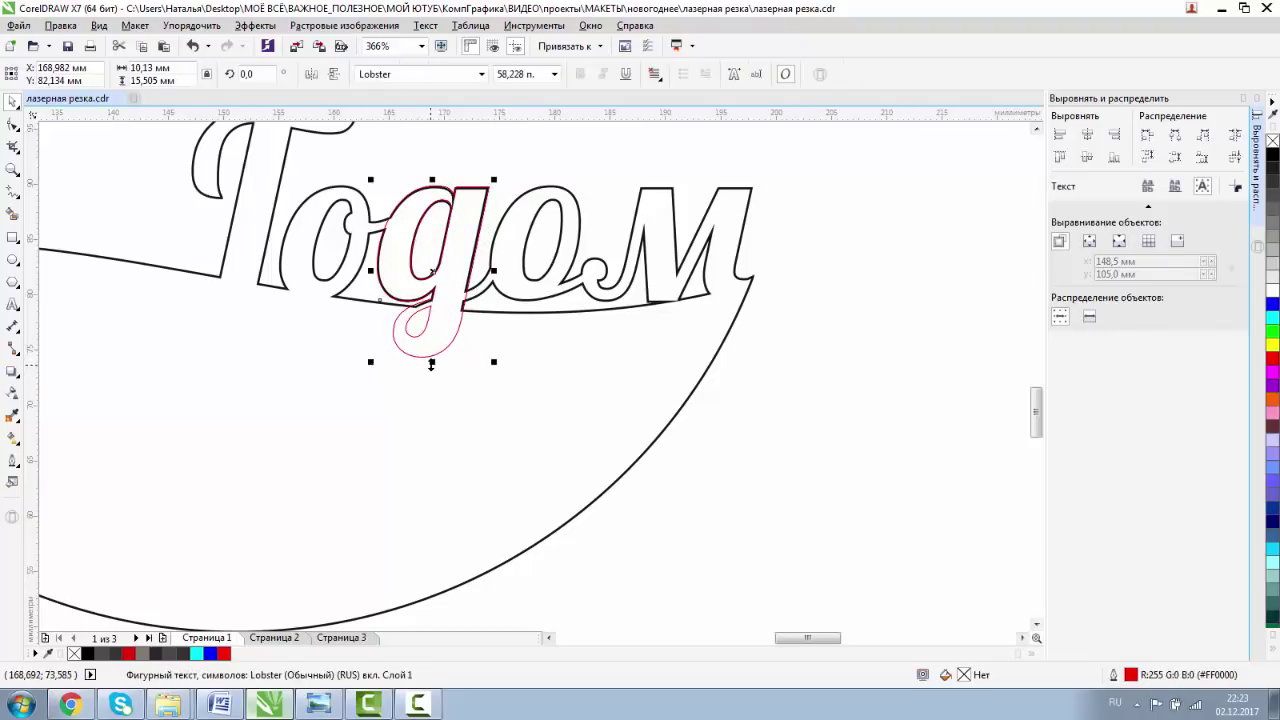
Convert the red "д" to curves, break it apart, and delete its outer contour.
{"action": "right_click", "coordinate": [431, 355]}
{"action": "left_click", "coordinate": [466, 366]}
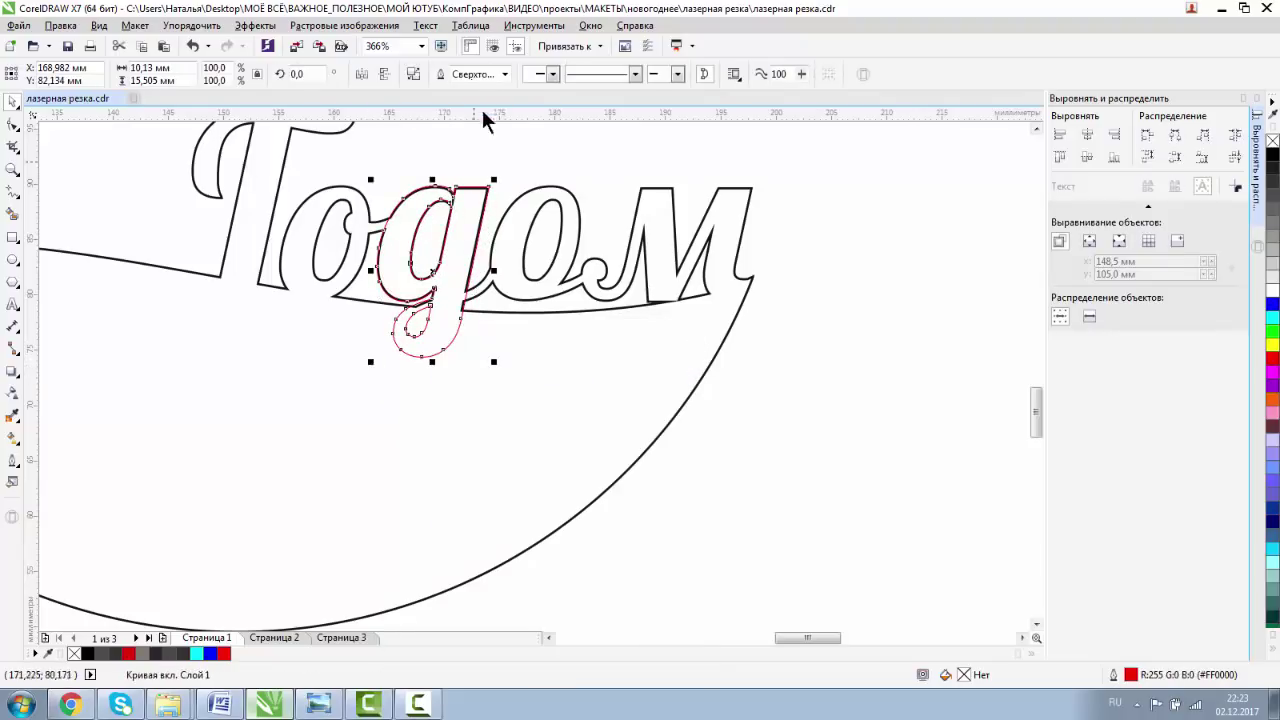
{"action": "left_click", "coordinate": [414, 76]}
{"action": "left_click", "coordinate": [455, 357]}
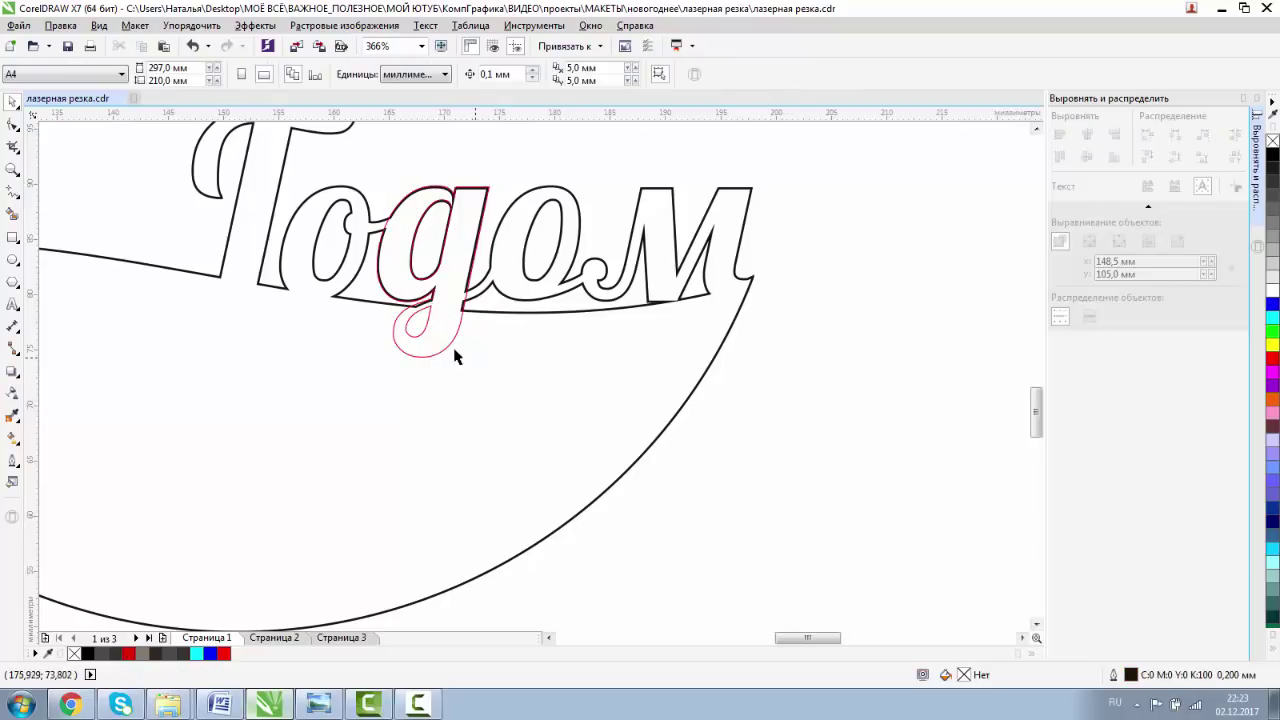
{"action": "left_click_drag", "start_coordinate": [449, 347], "coordinate": [932, 444]}
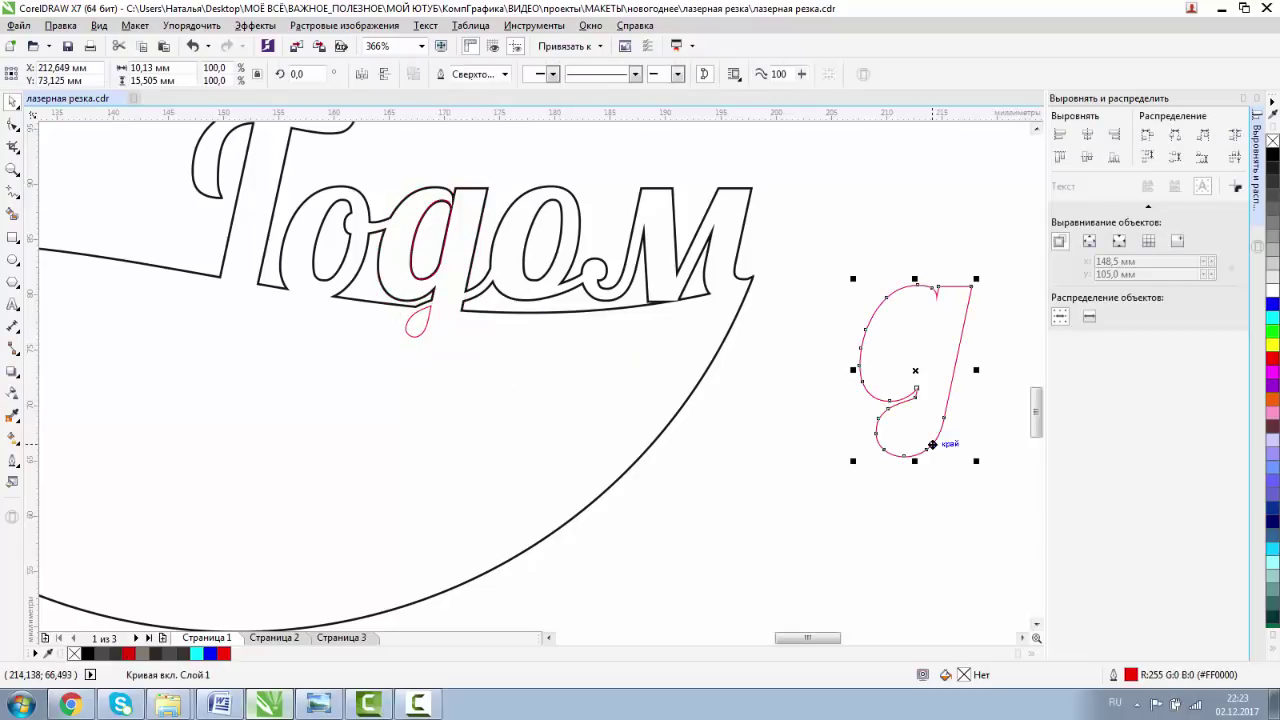
{"action": "key", "text": "Delete"}
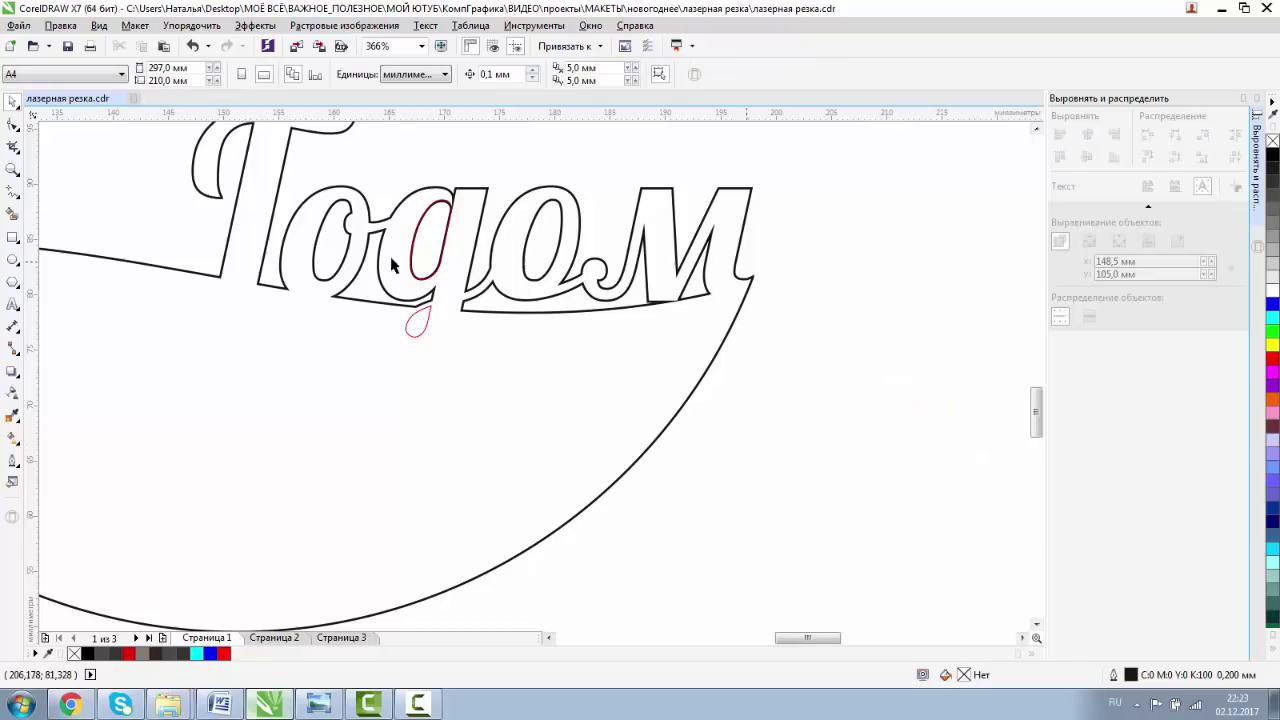
Delete the red inner contour of the upper loop that duplicates the opening of the "д" in "Годом".
{"action": "left_click", "coordinate": [13, 170]}
{"action": "left_click", "coordinate": [444, 264]}
{"action": "left_click", "coordinate": [14, 102]}
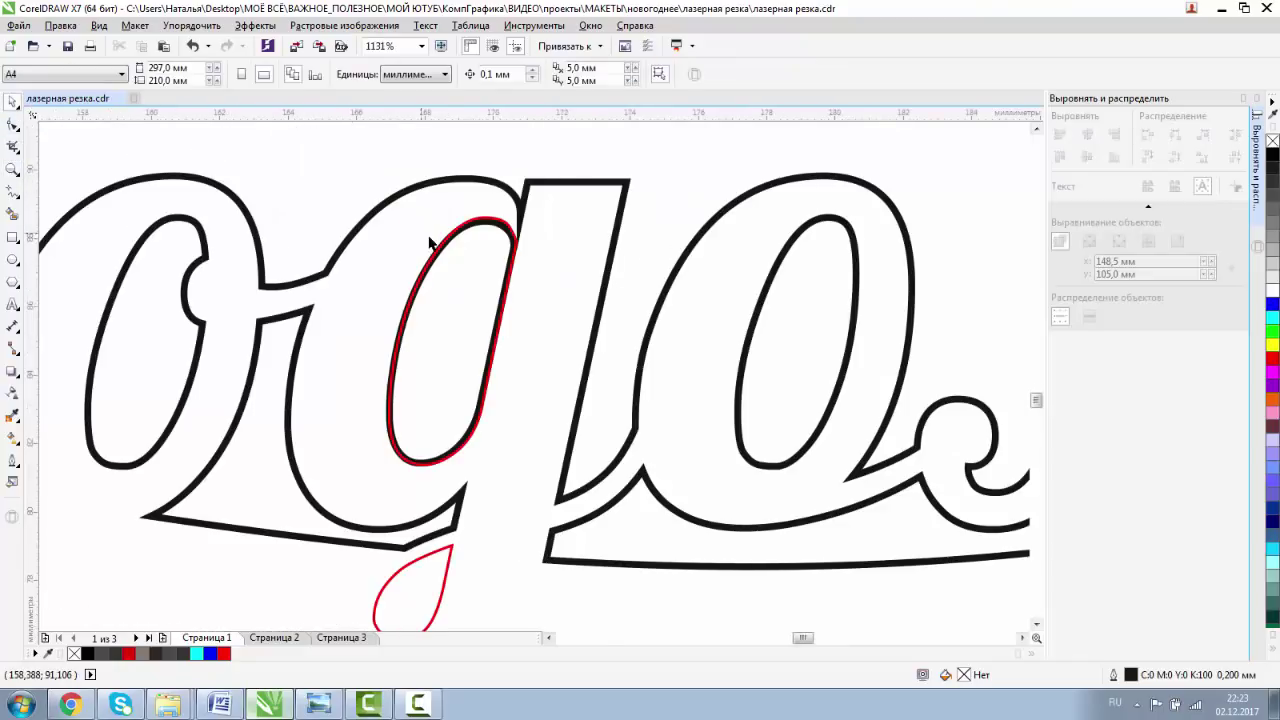
{"action": "left_click", "coordinate": [440, 255]}
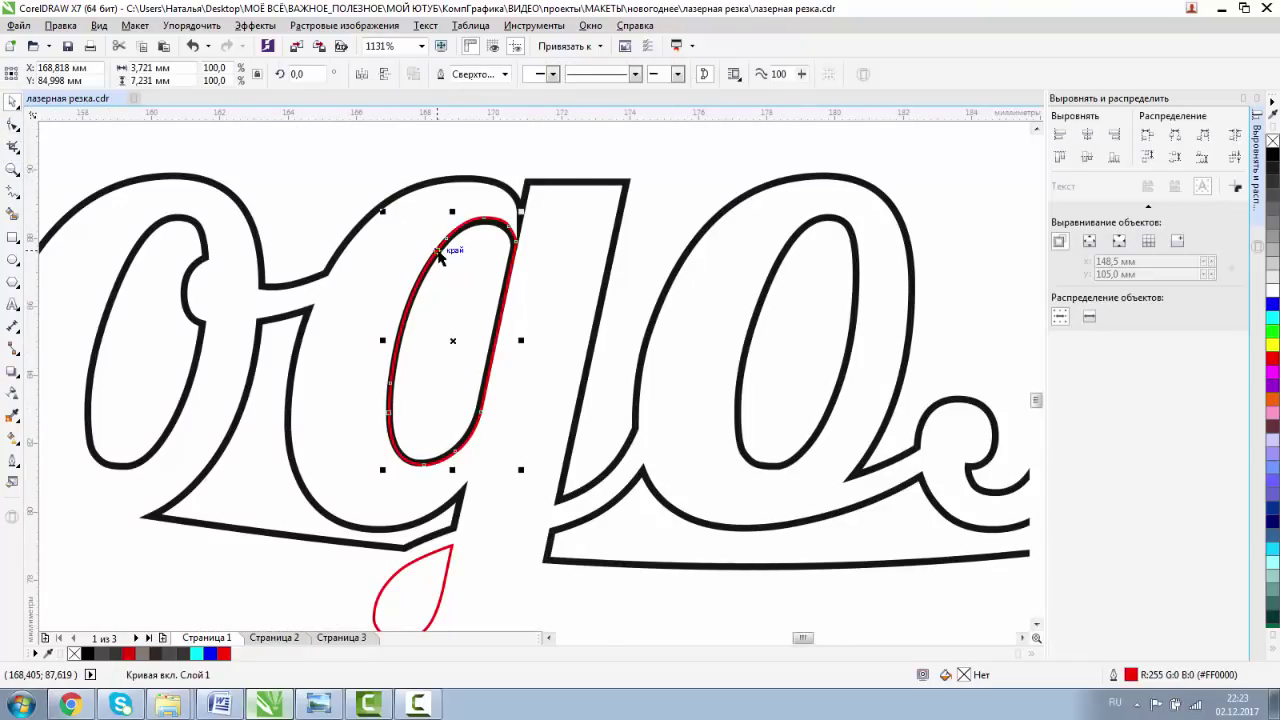
{"action": "key", "text": "Delete"}
Move the red drop slightly lower beneath the "д" and enlarge it to about 2.9 × 3.6 mm.
{"action": "left_click", "coordinate": [447, 596]}
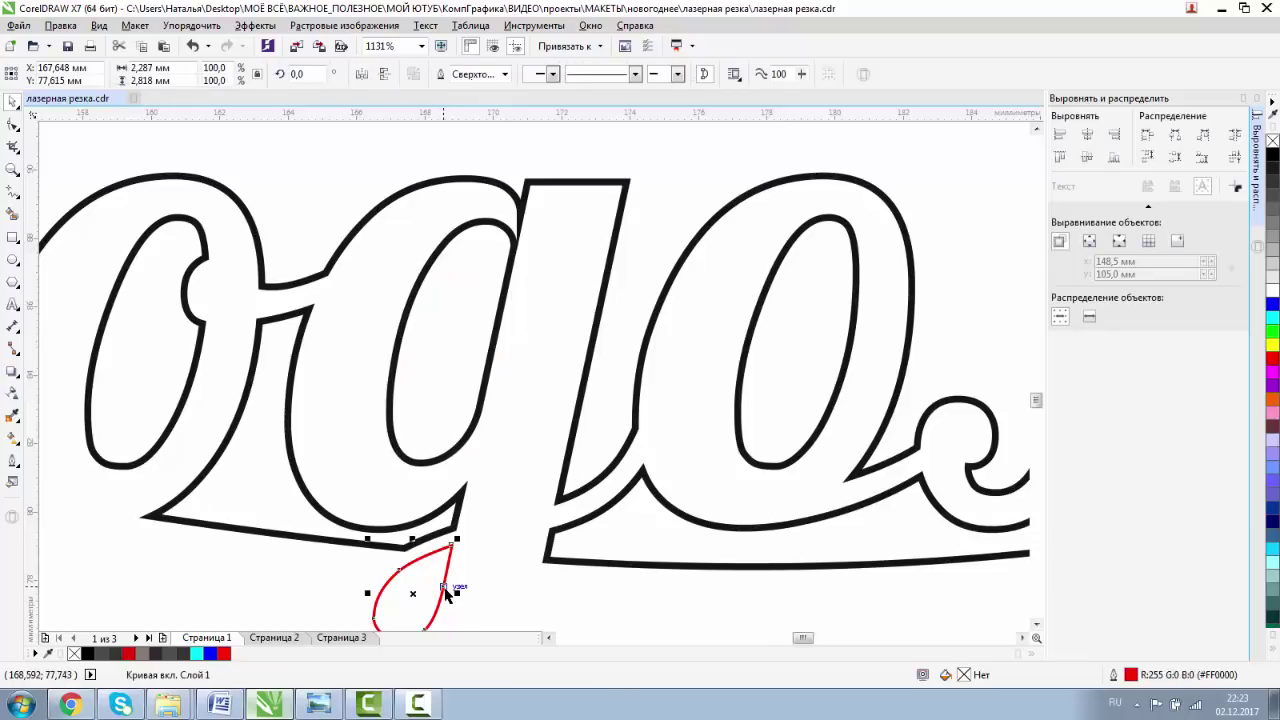
{"action": "key", "text": "Down"}
{"action": "key", "text": "Down"}
{"action": "key", "text": "Down"}
{"action": "key", "text": "Down"}
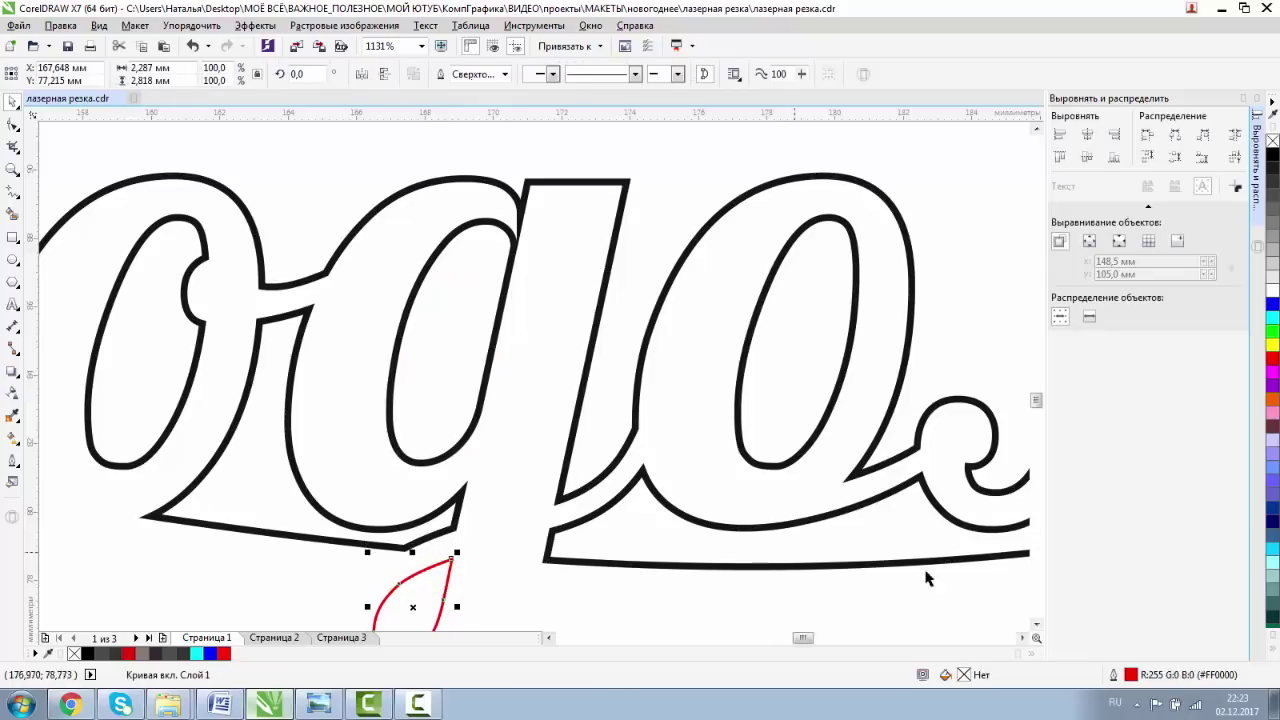
{"action": "left_click", "coordinate": [1035, 624]}
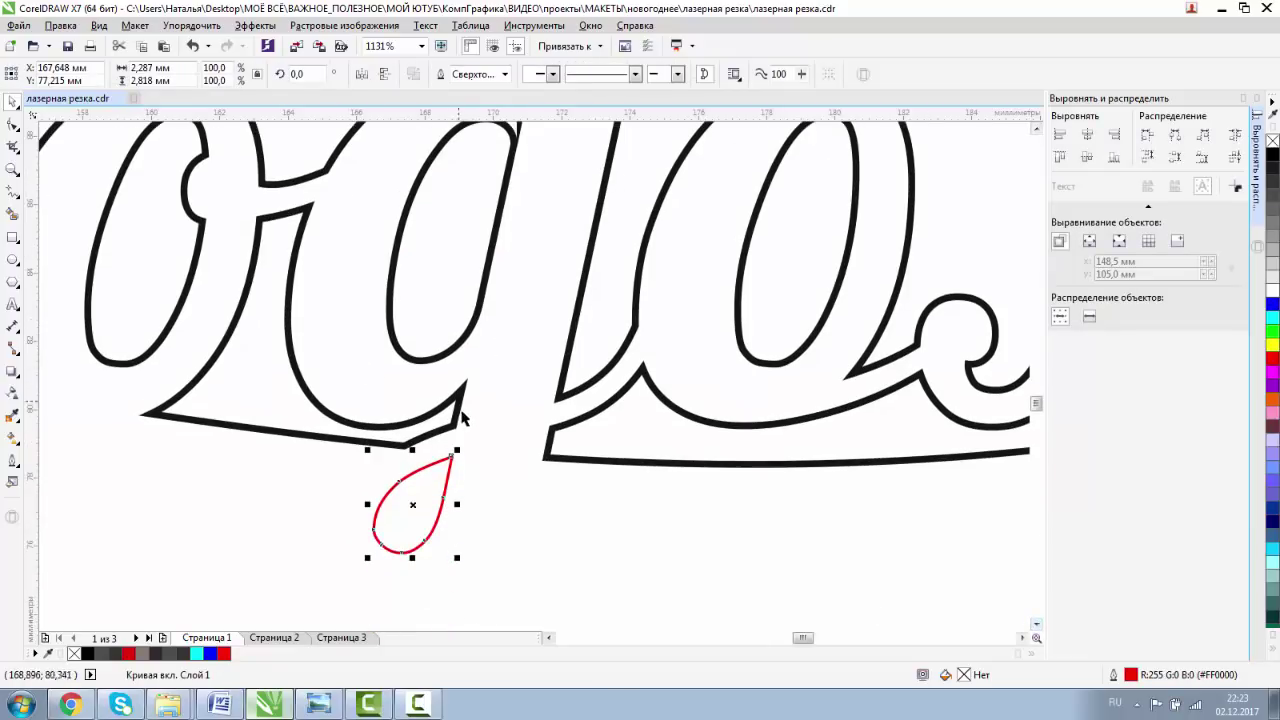
{"action": "left_click_drag", "start_coordinate": [429, 490], "coordinate": [423, 497]}
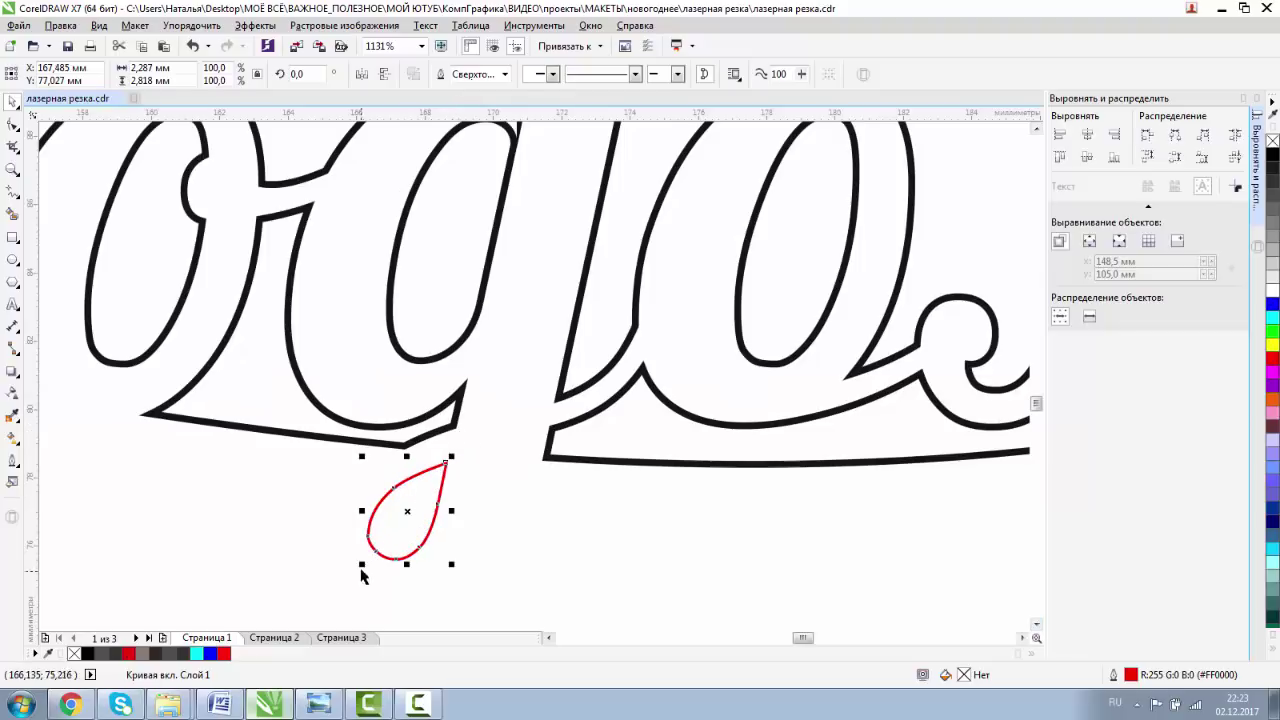
{"action": "left_click_drag", "start_coordinate": [362, 564], "coordinate": [343, 590]}
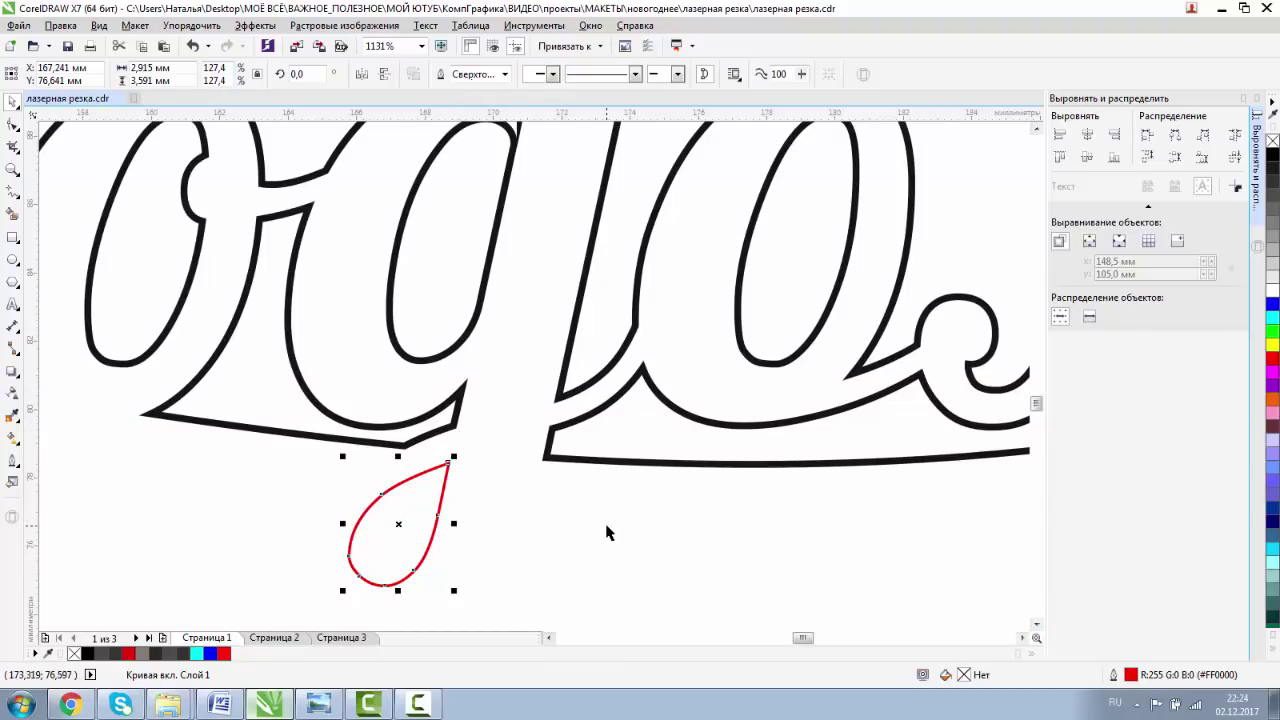
Subtract the red drop from the ornament layout with the Back Minus Front operation.
{"action": "left_click", "coordinate": [604, 462], "text": "shift"}
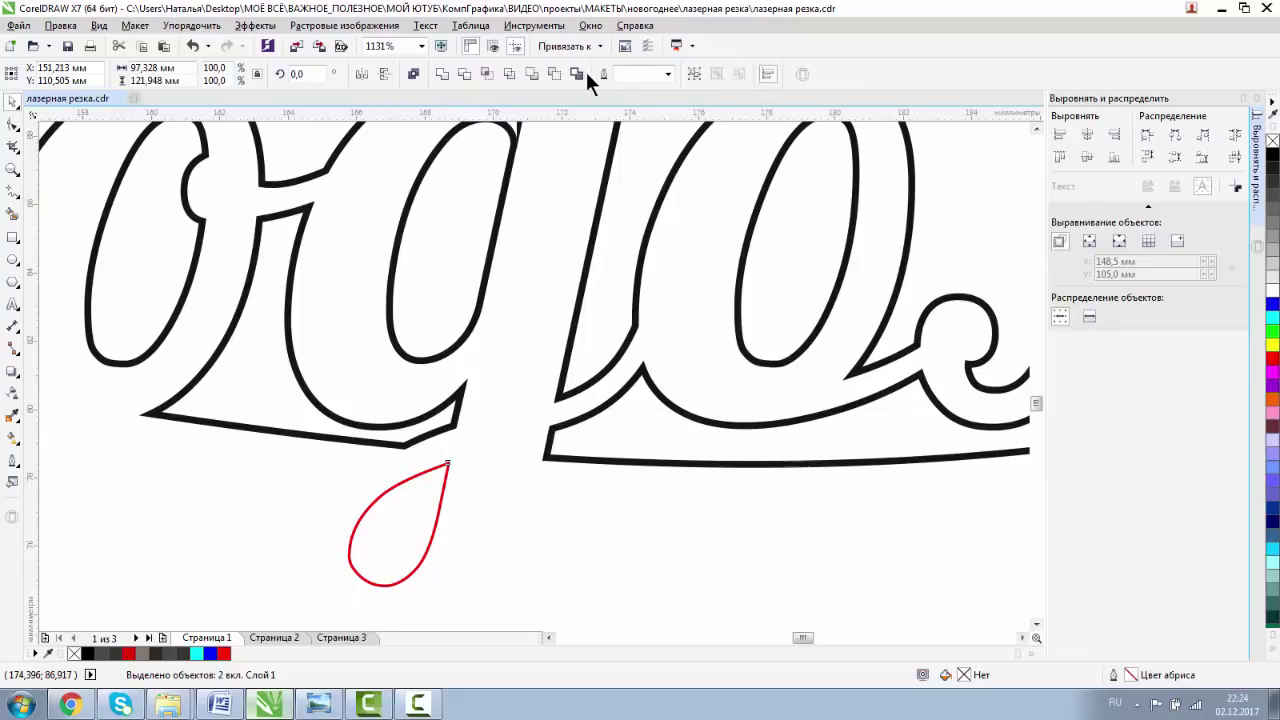
{"action": "left_click", "coordinate": [553, 73]}
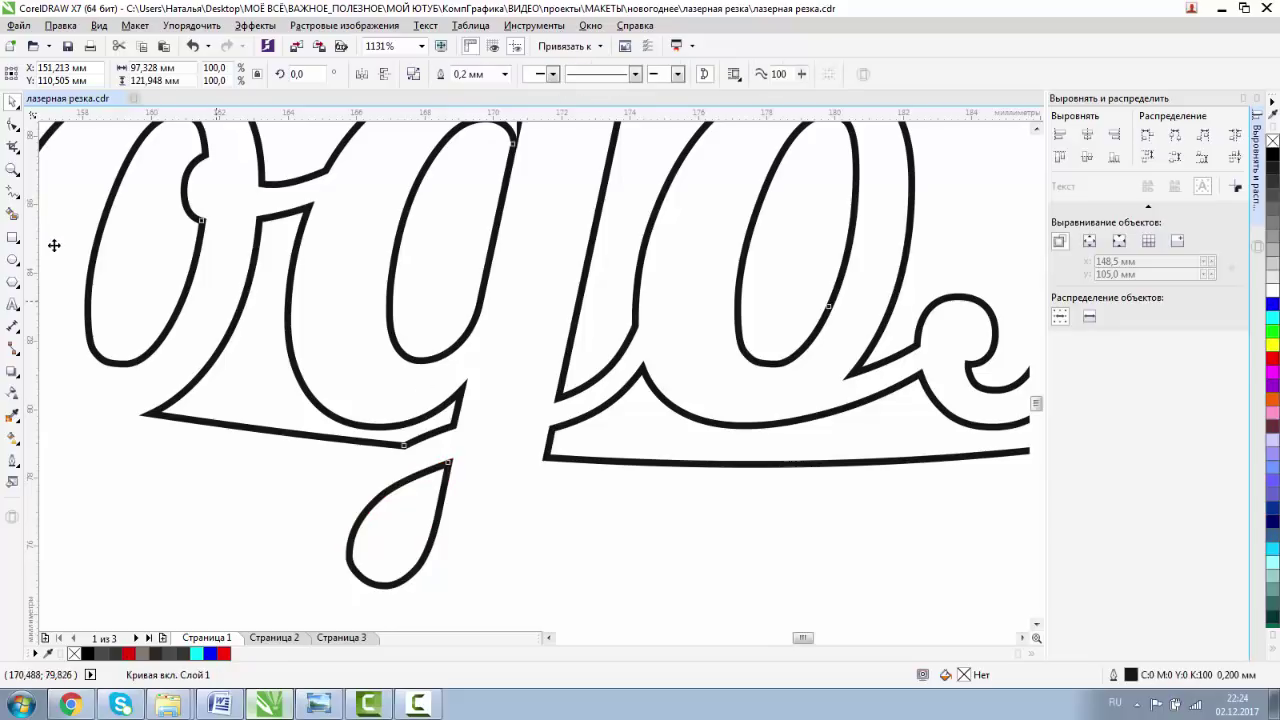
{"action": "left_click", "coordinate": [12, 170]}
{"action": "left_click", "coordinate": [111, 74]}
{"action": "left_click", "coordinate": [111, 74]}
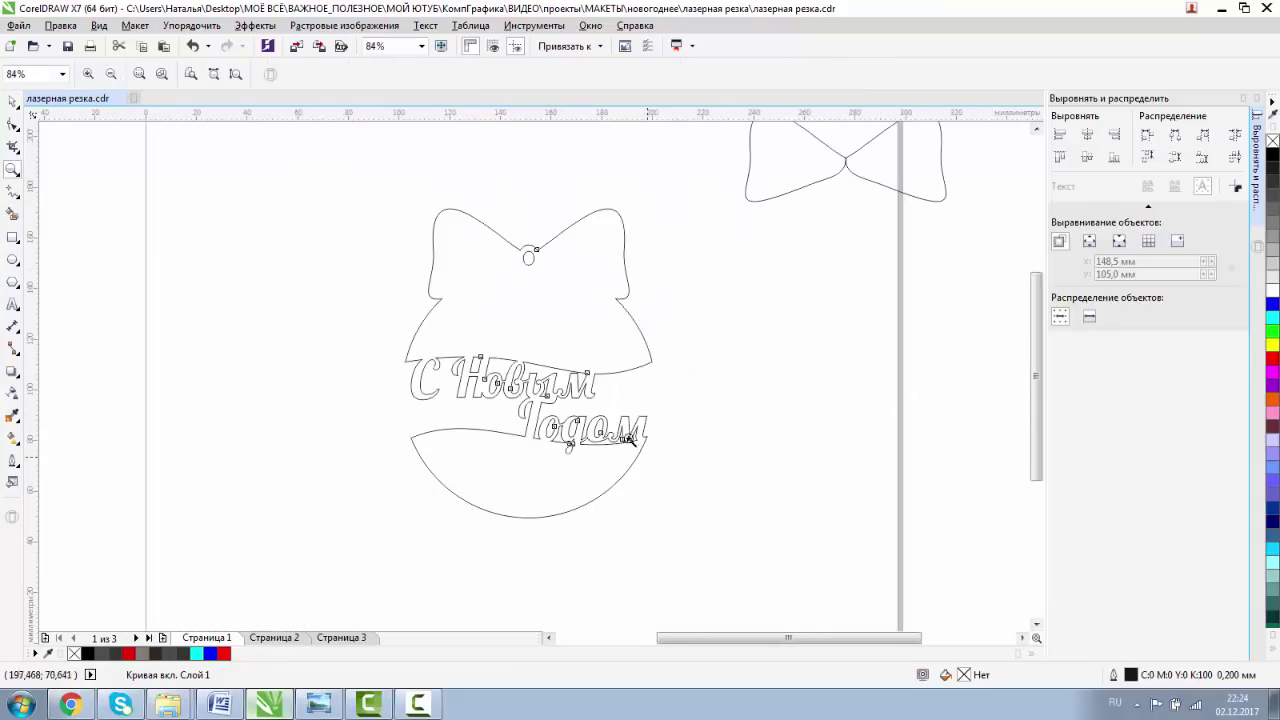
Delete the extra nodes near the contour corner at the base of the "м" in "Годом" and raise the corner node slightly.
{"action": "left_click_drag", "start_coordinate": [612, 424], "coordinate": [640, 448]}
{"action": "left_click_drag", "start_coordinate": [271, 337], "coordinate": [457, 409]}
{"action": "left_click", "coordinate": [12, 124]}
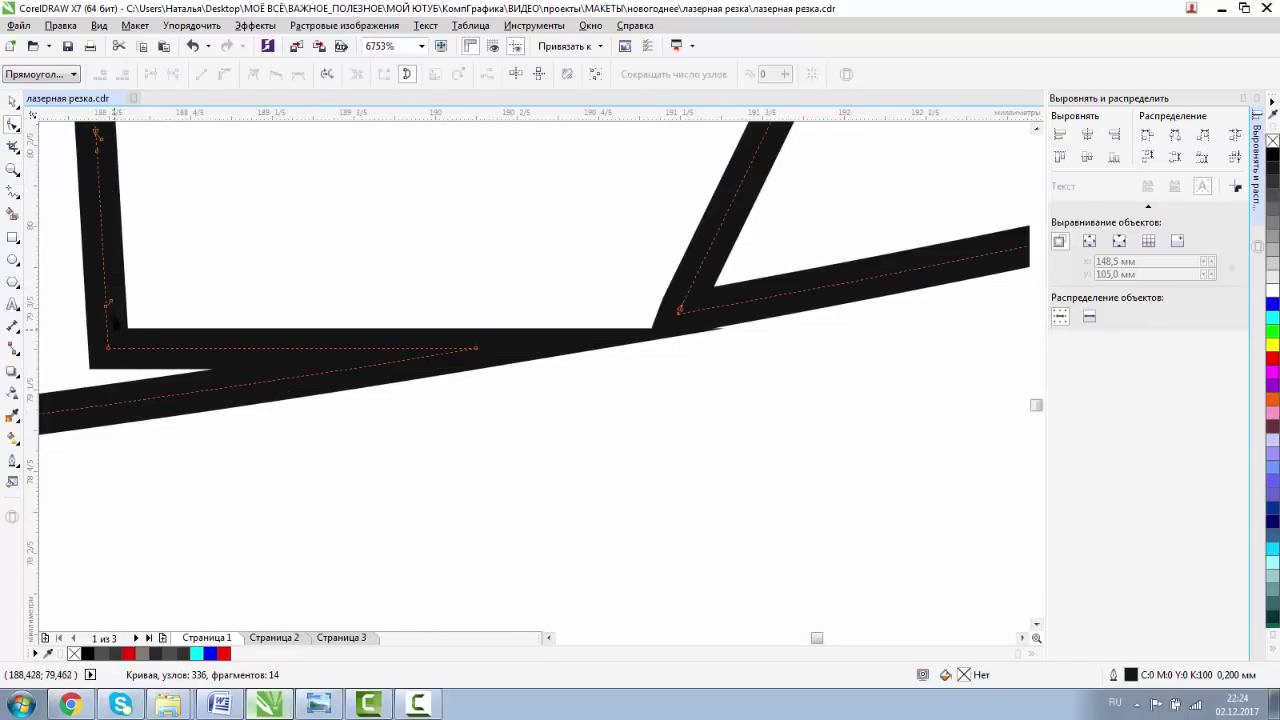
{"action": "left_click_drag", "start_coordinate": [98, 298], "coordinate": [141, 323]}
{"action": "key", "text": "Delete"}
{"action": "left_click_drag", "start_coordinate": [108, 350], "coordinate": [105, 310]}
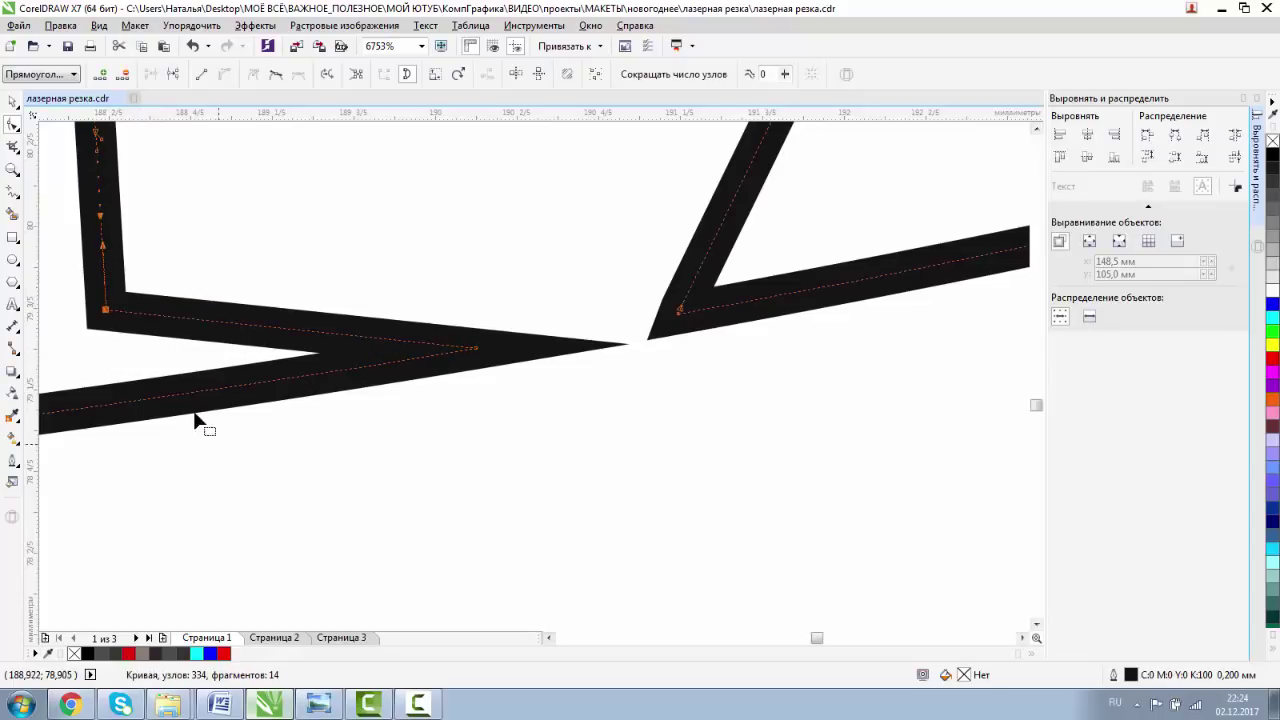
Subtract the small oval hanging hole at the bow's centre from the ornament with Back Minus Front.
{"action": "left_click", "coordinate": [12, 170]}
{"action": "left_click", "coordinate": [112, 74]}
{"action": "left_click", "coordinate": [112, 74]}
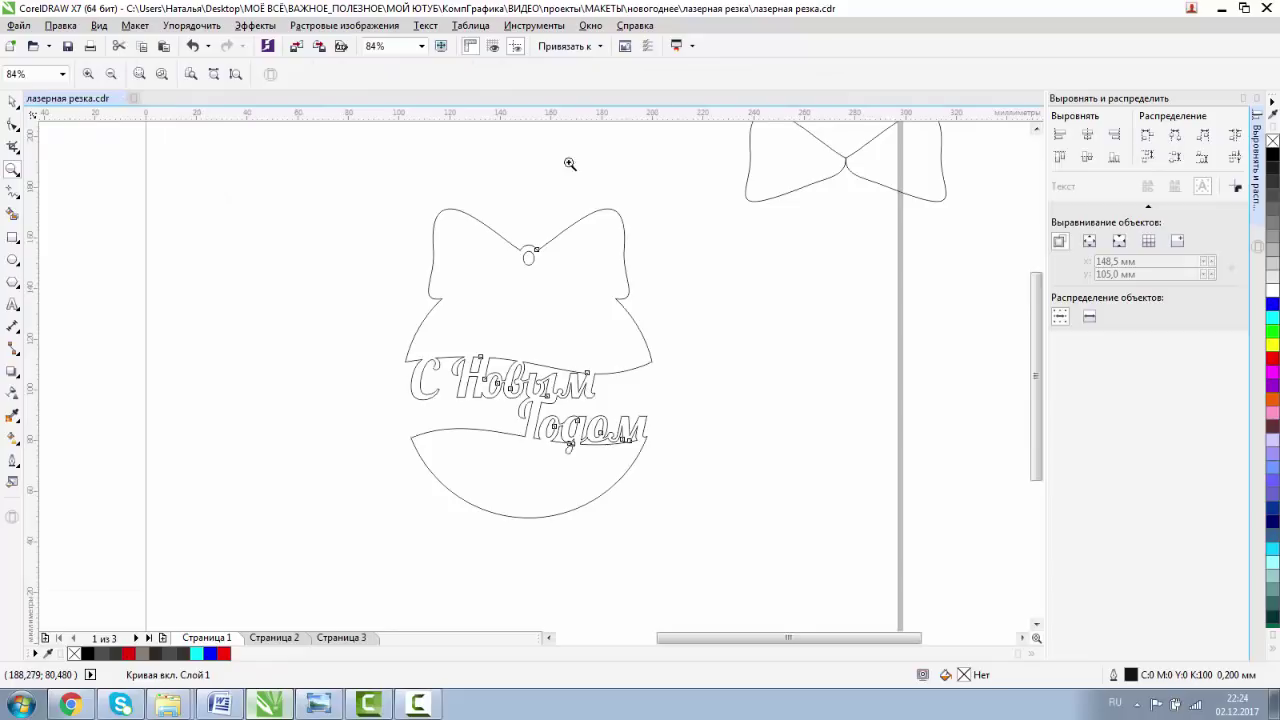
{"action": "left_click", "coordinate": [13, 101]}
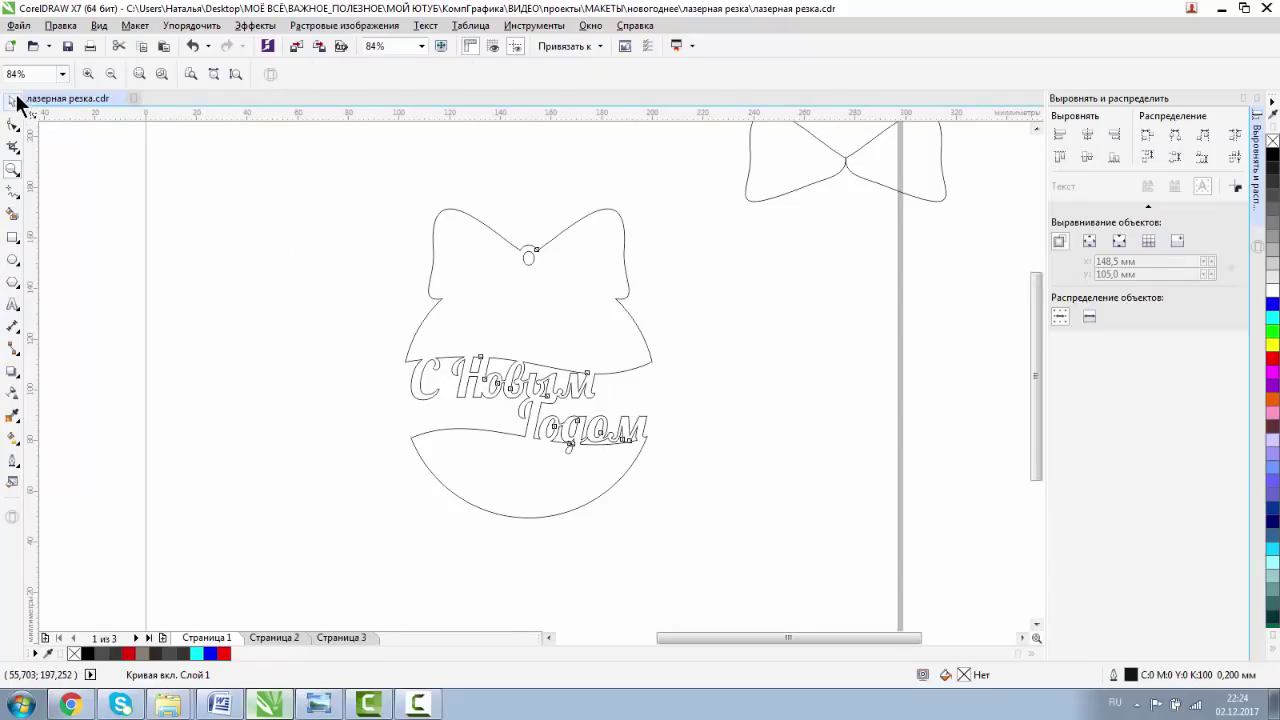
{"action": "left_click", "coordinate": [524, 254]}
{"action": "left_click", "coordinate": [528, 257]}
{"action": "left_click", "coordinate": [584, 332], "text": "shift"}
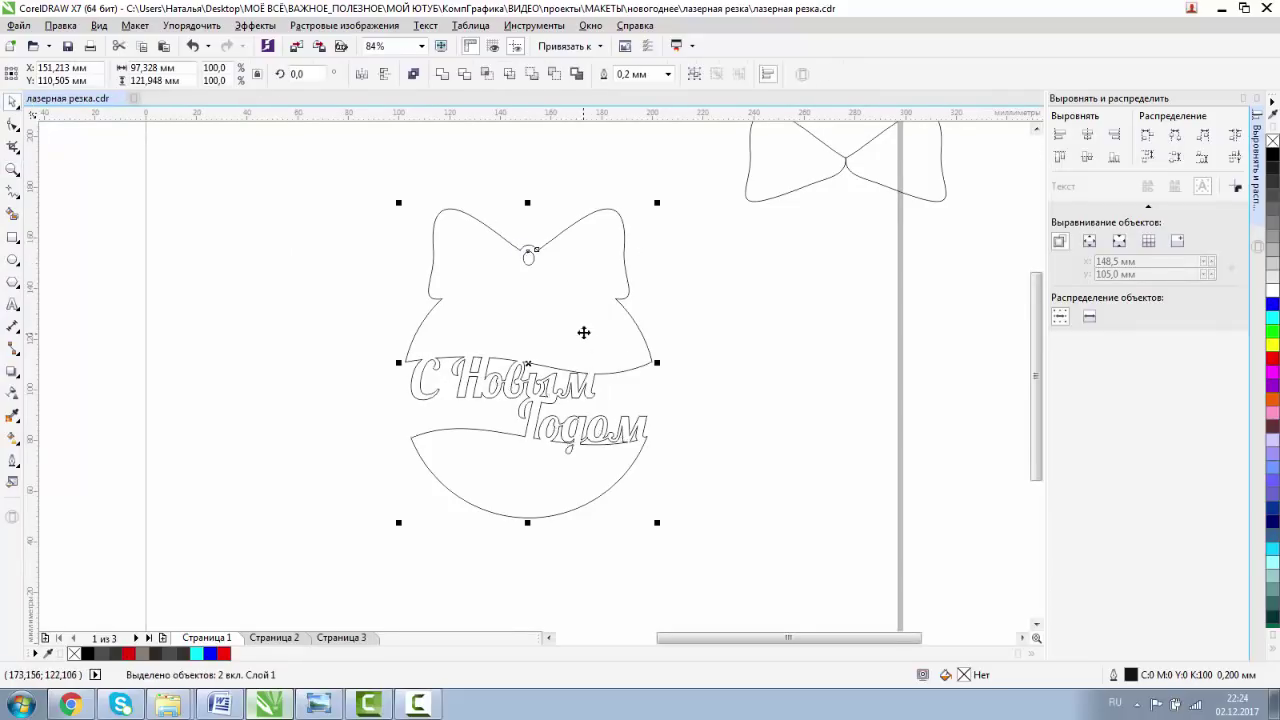
{"action": "left_click", "coordinate": [554, 76]}
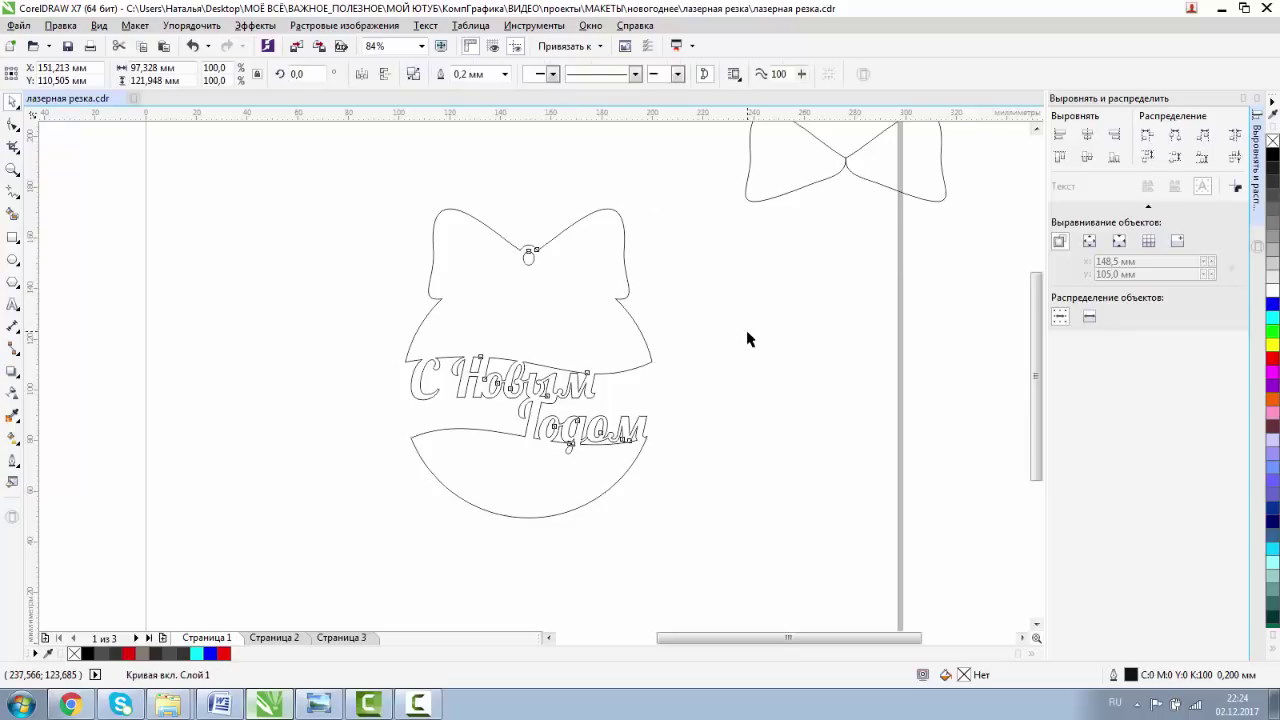
Check the ornament's contours in Wireframe view and return to Enhanced view.
{"action": "left_click", "coordinate": [99, 25]}
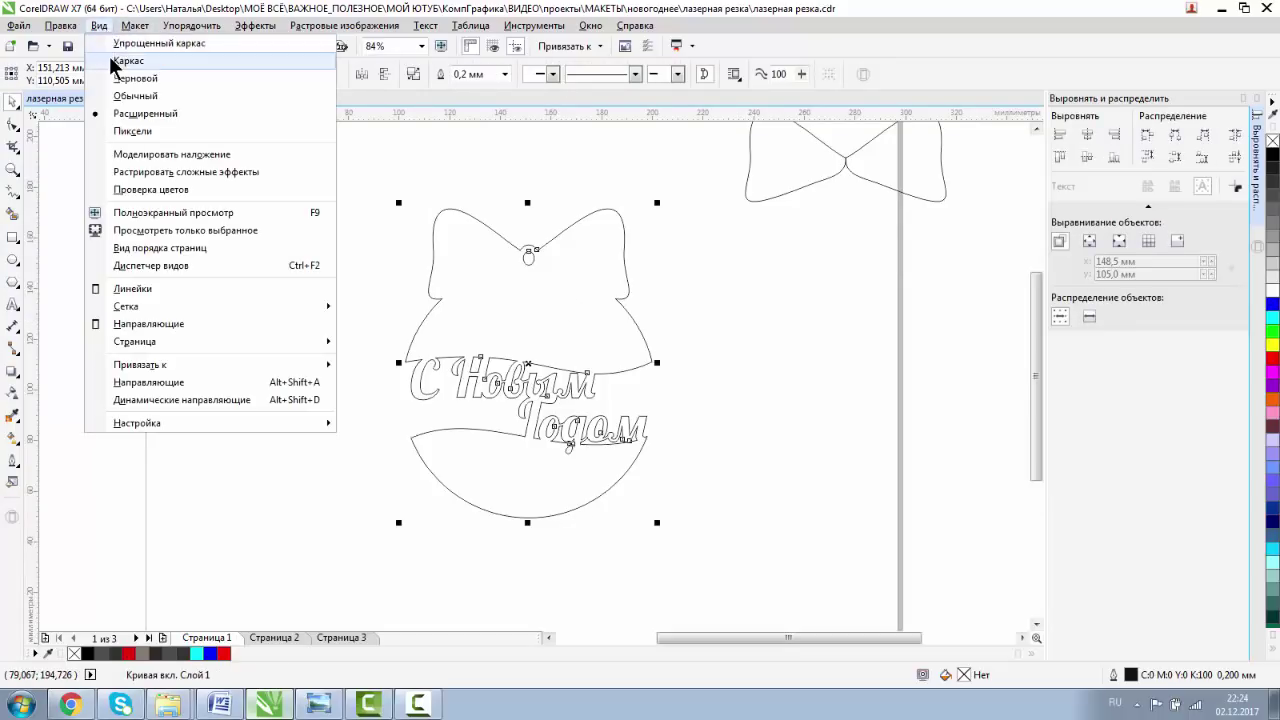
{"action": "left_click", "coordinate": [130, 111]}
{"action": "left_click", "coordinate": [99, 25]}
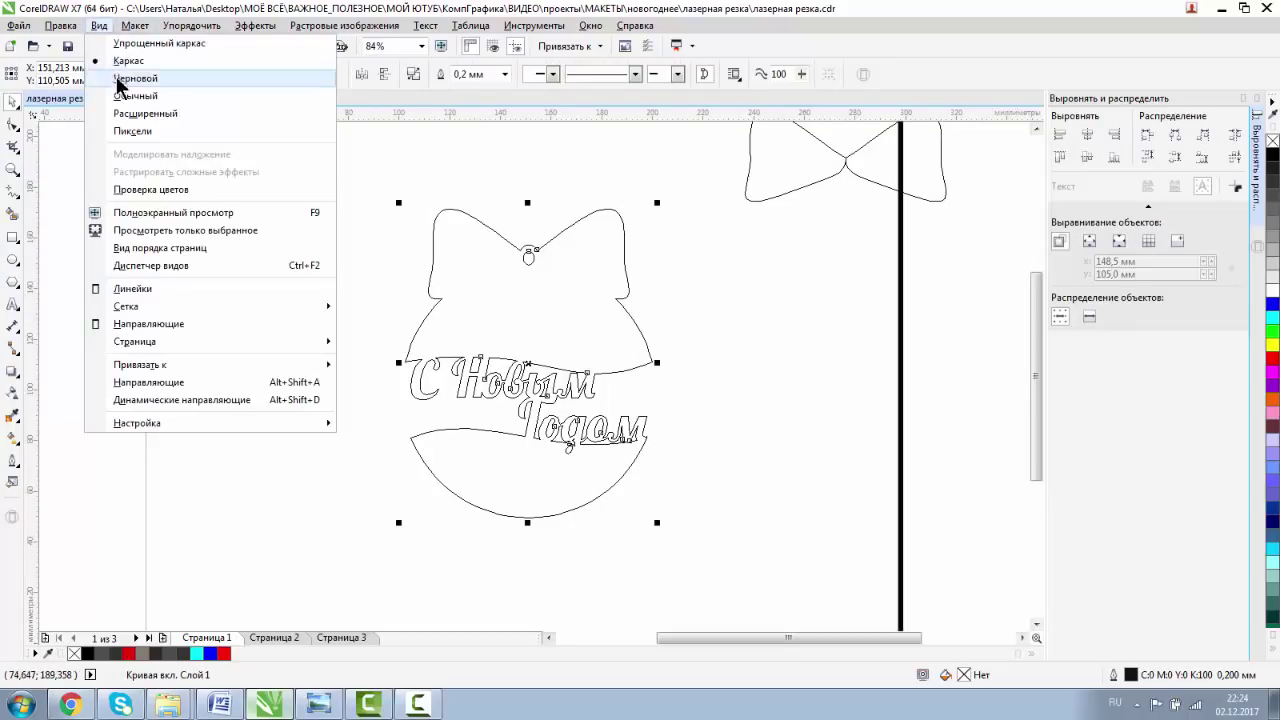
{"action": "left_click", "coordinate": [163, 143]}
{"action": "left_click", "coordinate": [580, 380]}
{"action": "left_click", "coordinate": [580, 380]}
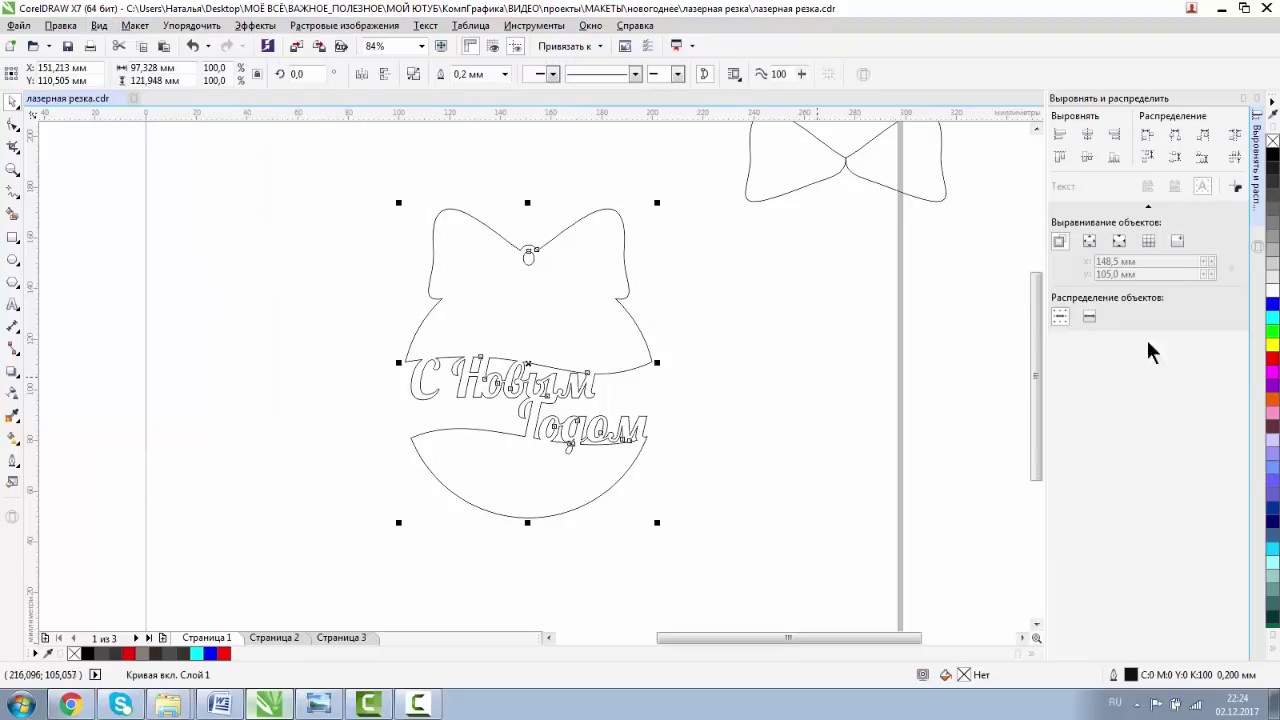
Try blue and green outlines on the whole ornament, then set its outline colour to red.
{"action": "right_click", "coordinate": [1271, 305]}
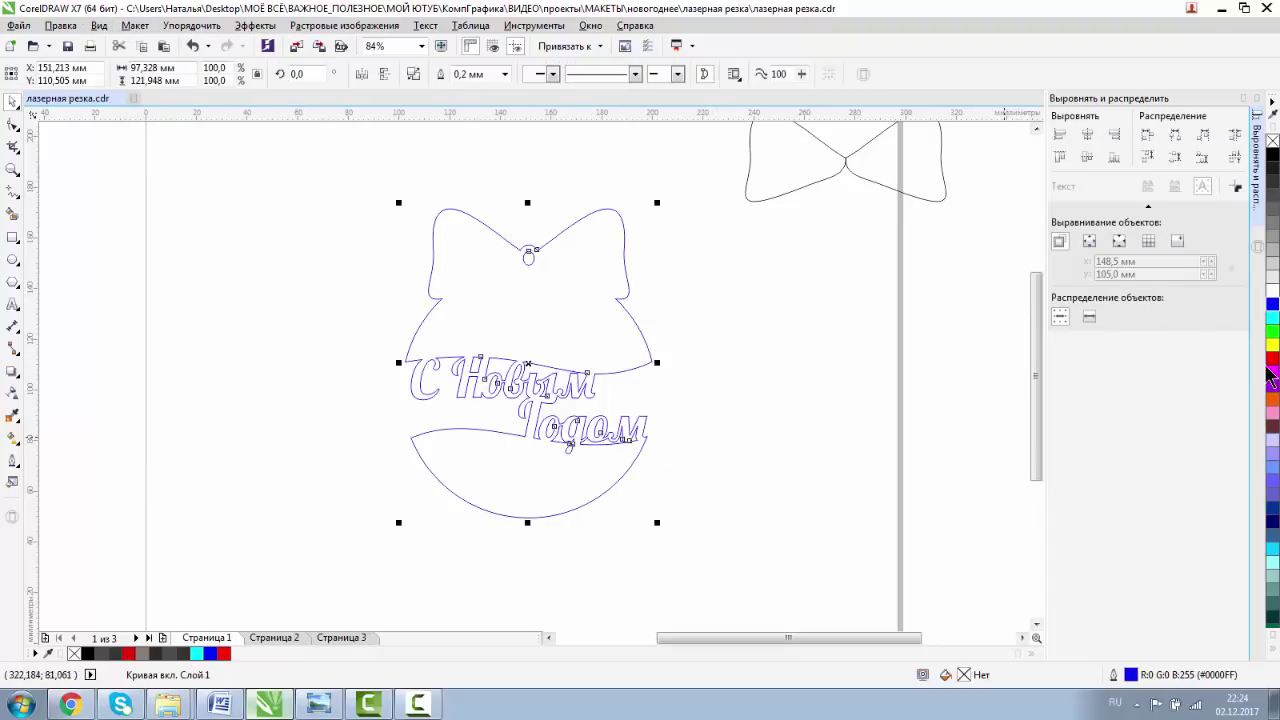
{"action": "right_click", "coordinate": [1273, 332]}
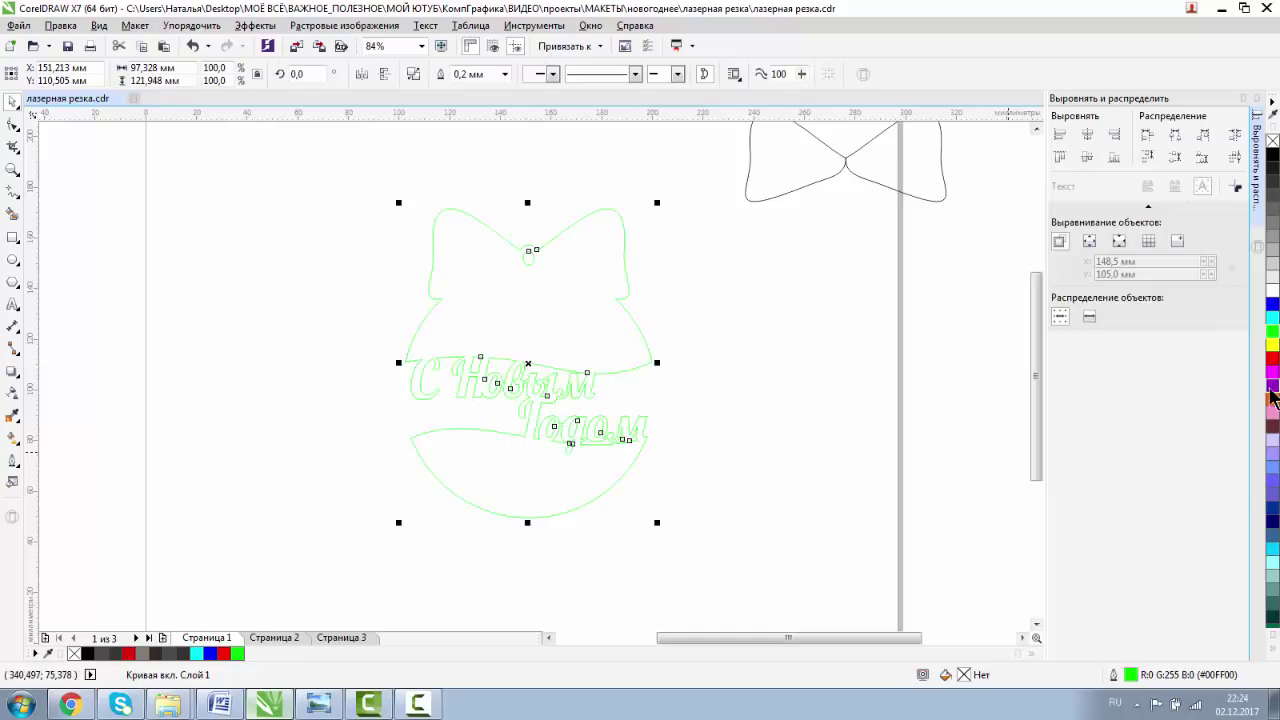
{"action": "right_click", "coordinate": [1273, 358]}
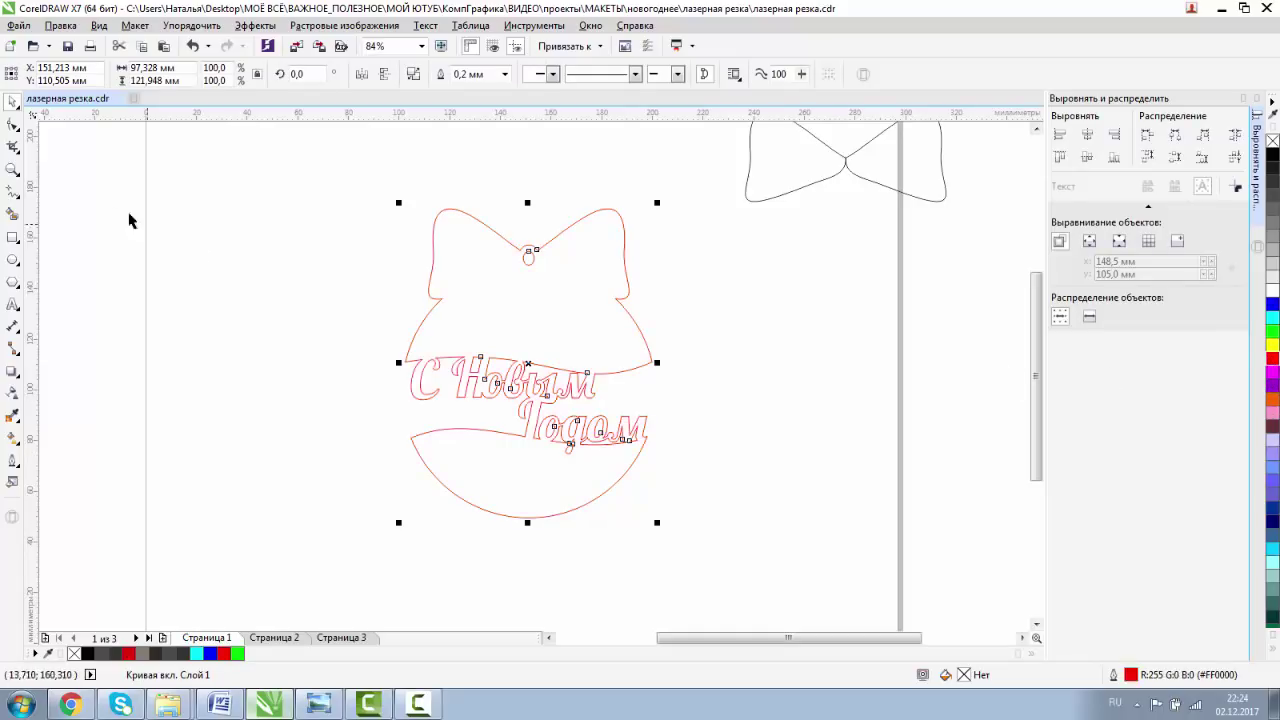
Draw a straight vertical line about 34 mm long in the empty area beside the ornament.
{"action": "left_click", "coordinate": [12, 169]}
{"action": "left_click_drag", "start_coordinate": [402, 183], "coordinate": [702, 522]}
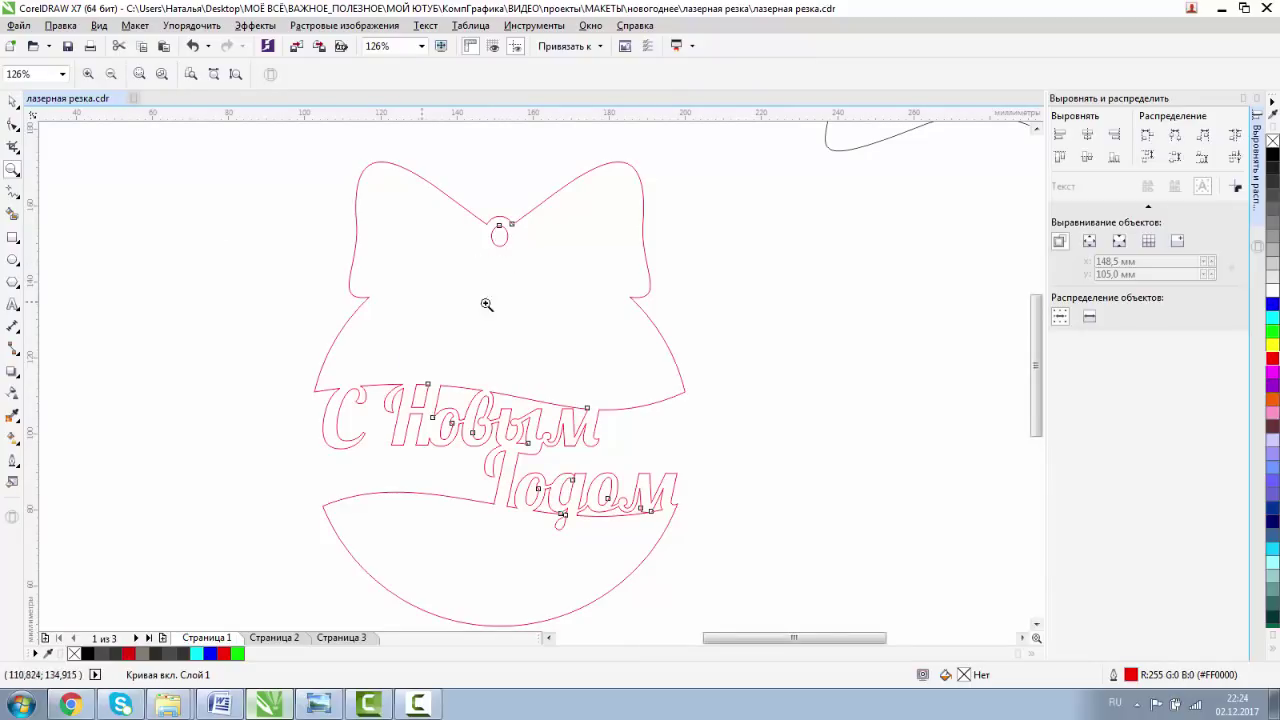
{"action": "left_click", "coordinate": [13, 191]}
{"action": "left_click", "coordinate": [199, 262]}
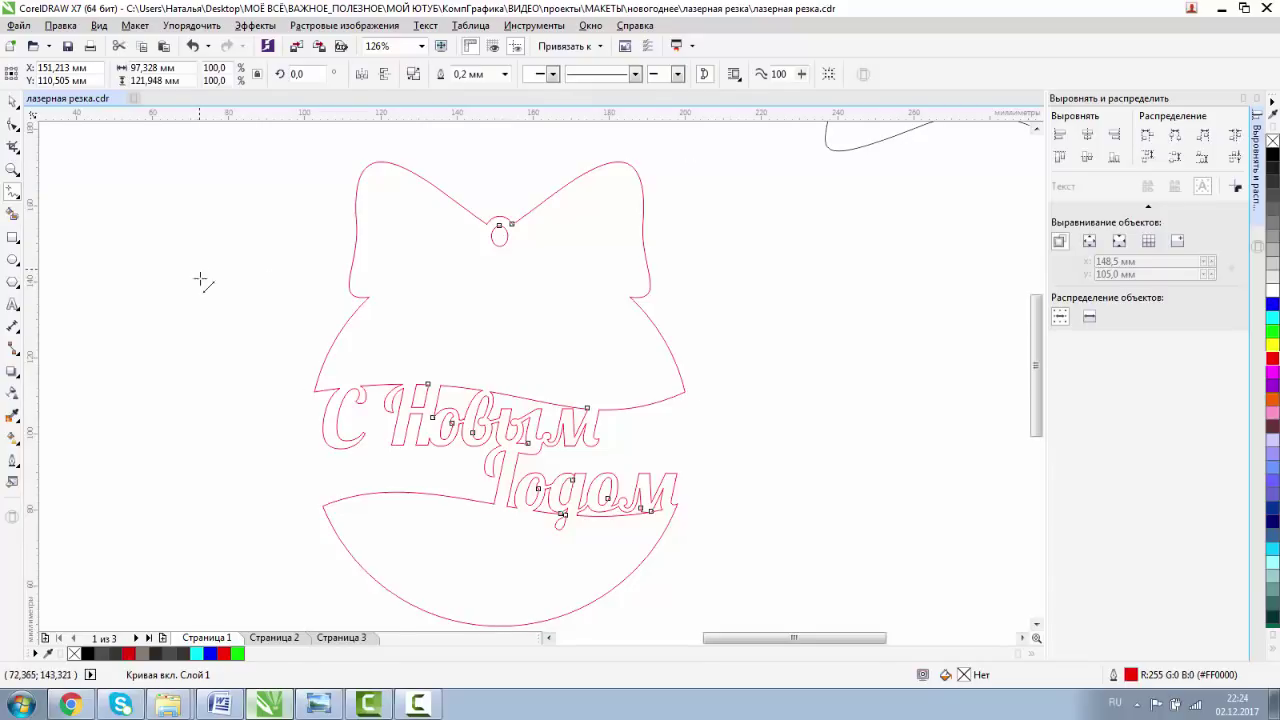
{"action": "left_click", "coordinate": [212, 399], "text": "ctrl"}
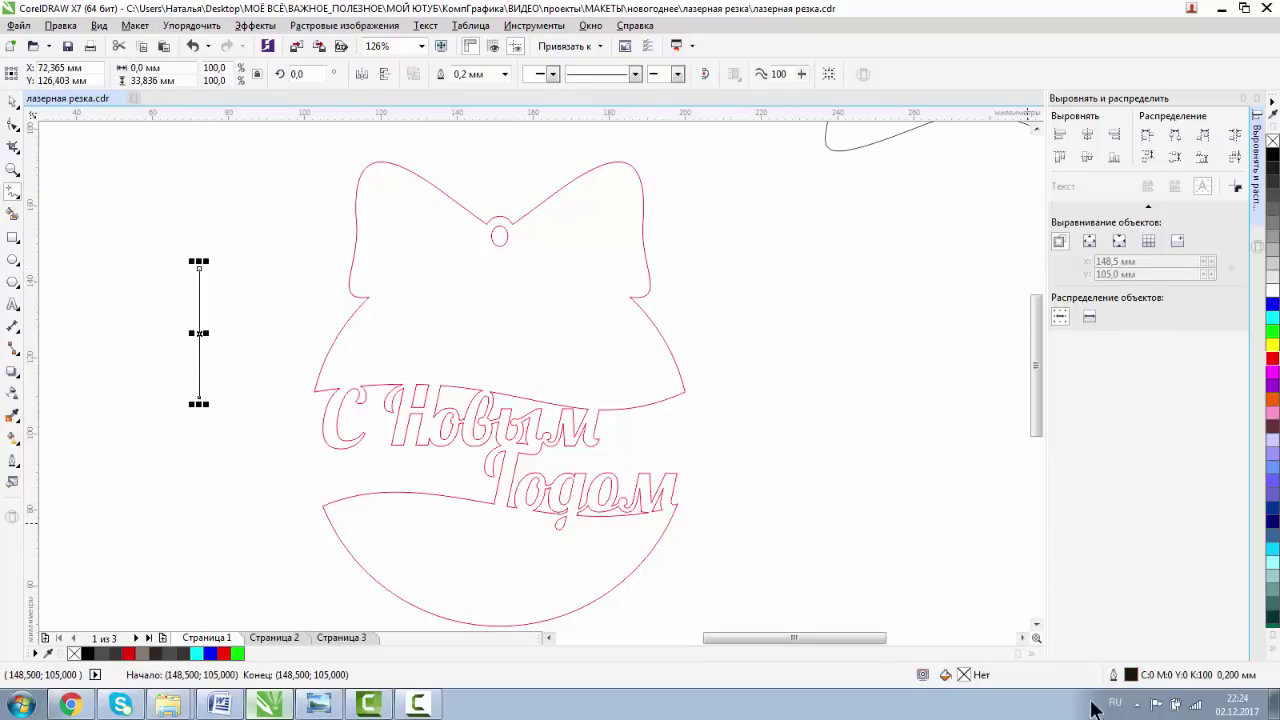
Give the vertical line a 2.0 mm outline width with rounded line caps.
{"action": "double_click", "coordinate": [1131, 676]}
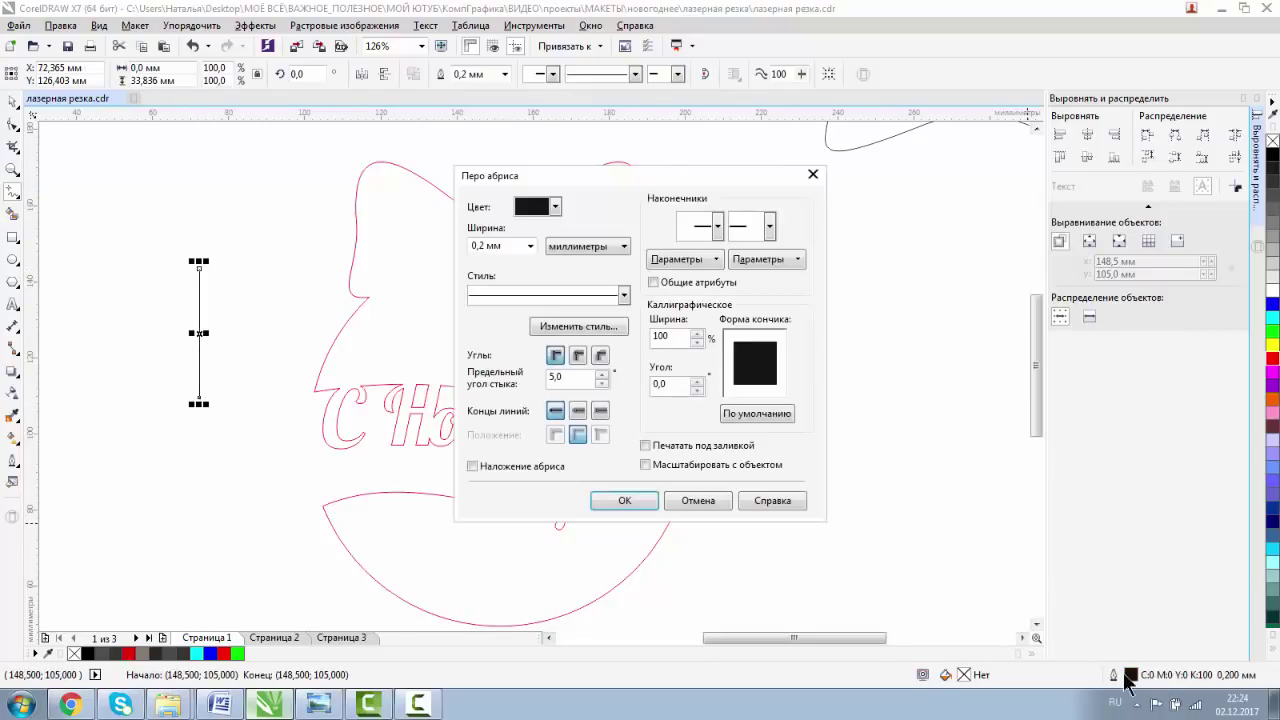
{"action": "left_click", "coordinate": [530, 246]}
{"action": "left_click", "coordinate": [500, 372]}
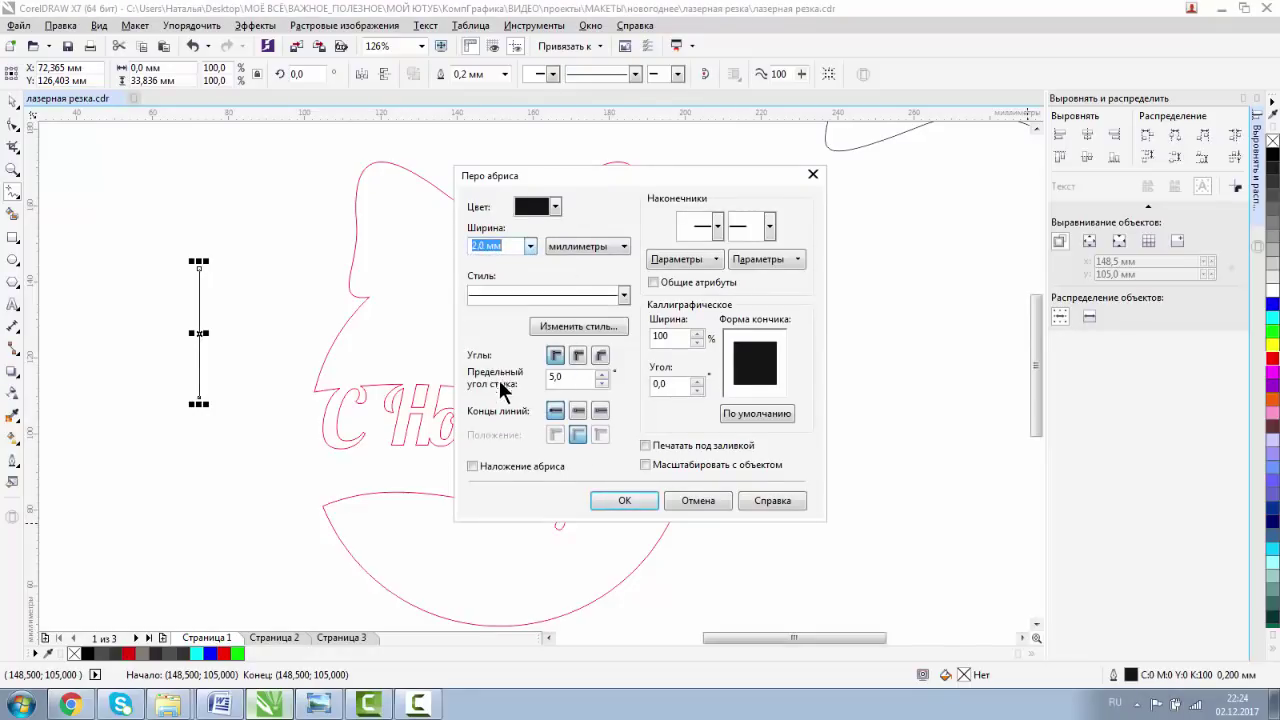
{"action": "left_click", "coordinate": [578, 410]}
{"action": "left_click", "coordinate": [624, 500]}
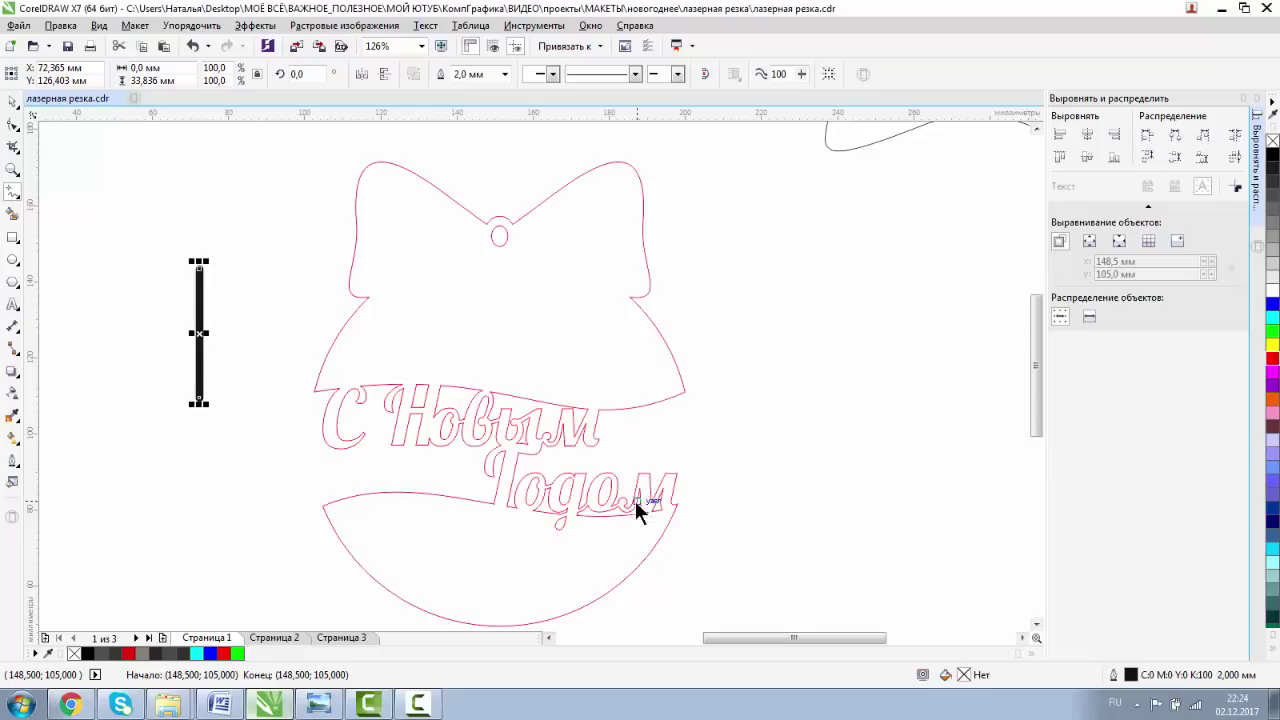
Increase the line's outline width to 3.0 mm and shorten the line to about 20.8 mm.
{"action": "double_click", "coordinate": [1130, 675]}
{"action": "left_click", "coordinate": [530, 246]}
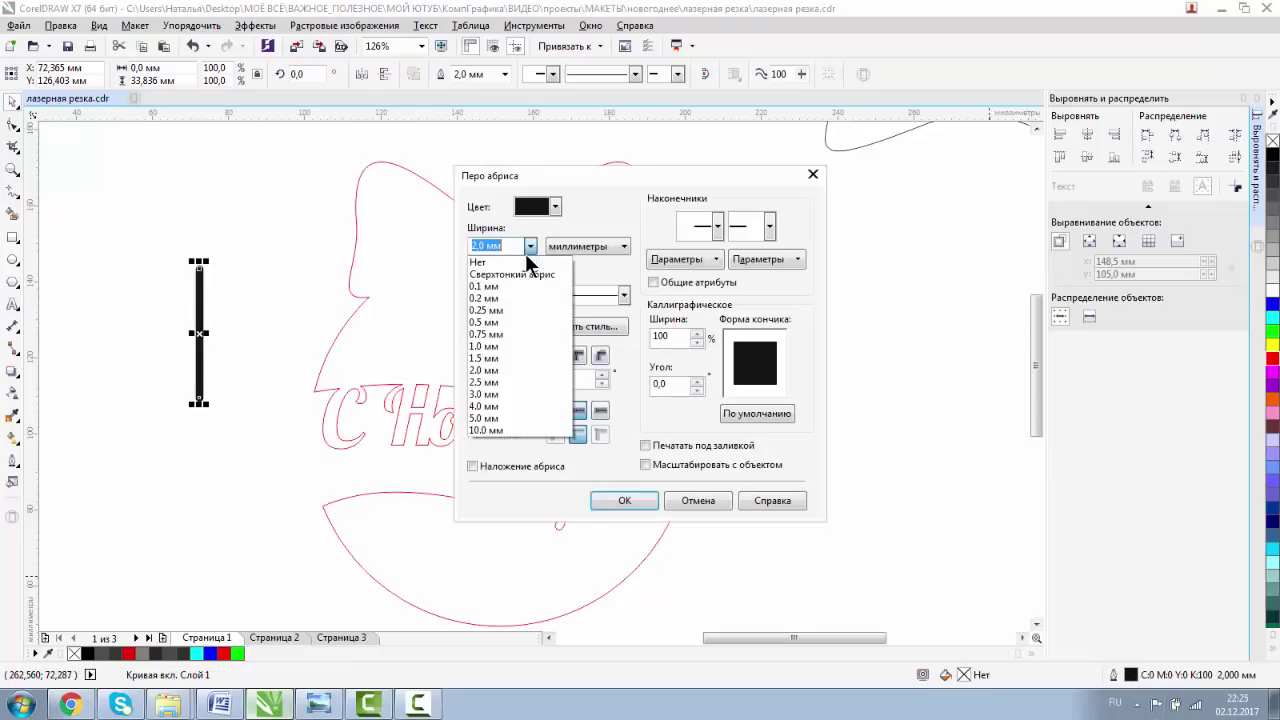
{"action": "left_click", "coordinate": [492, 400]}
{"action": "left_click", "coordinate": [624, 500]}
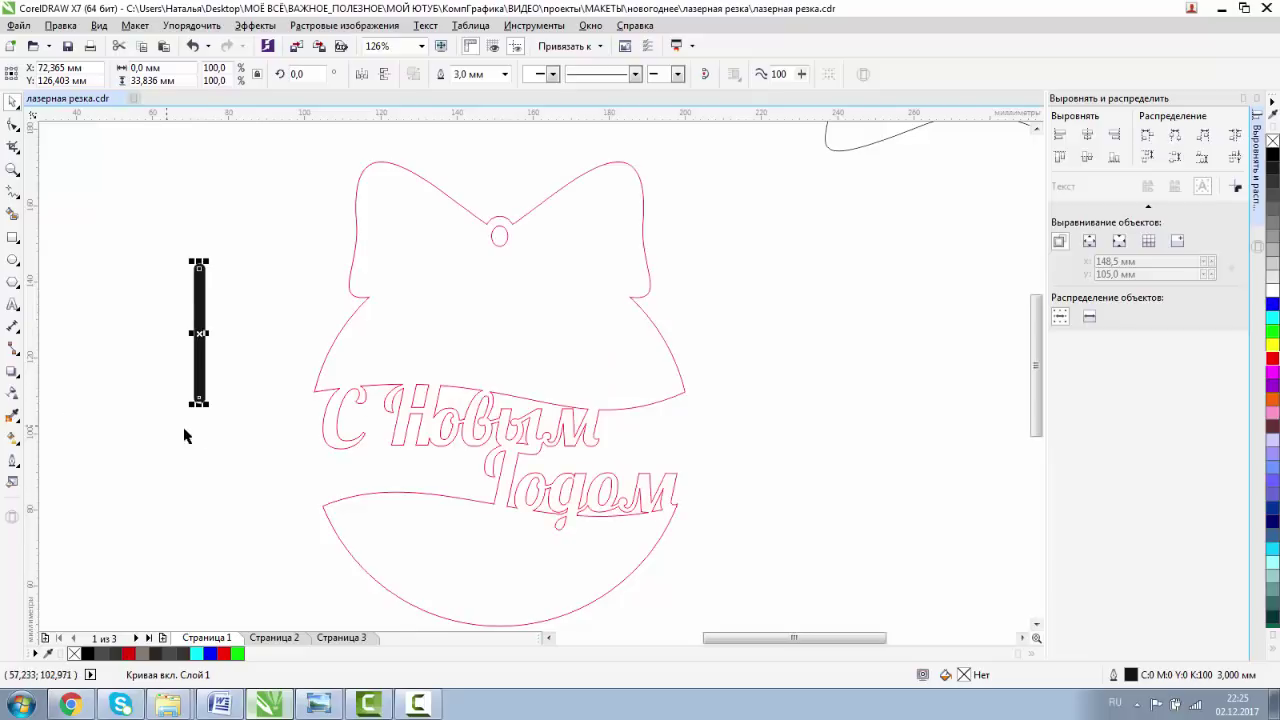
{"action": "left_click_drag", "start_coordinate": [199, 404], "coordinate": [199, 350]}
Add a copy of the thick line rotated to 270° about its centre to form a cross, and group both lines.
{"action": "left_click", "coordinate": [13, 170]}
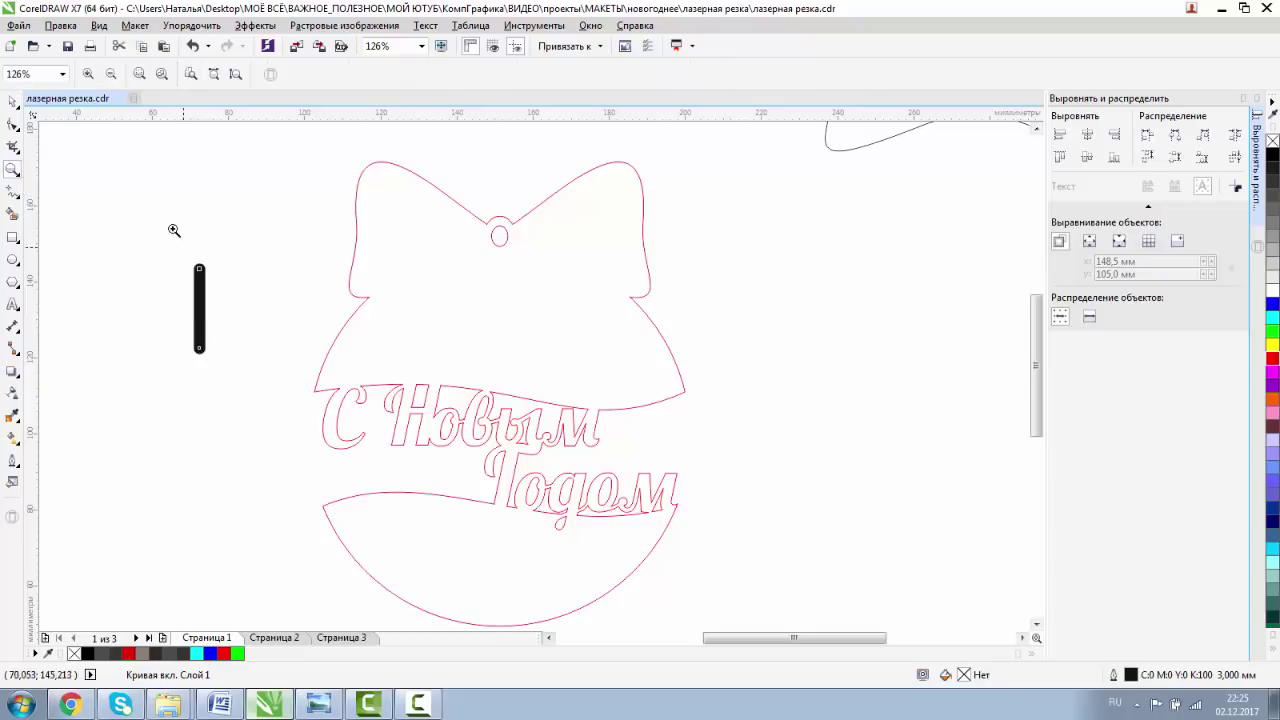
{"action": "left_click", "coordinate": [220, 294]}
{"action": "left_click", "coordinate": [13, 102]}
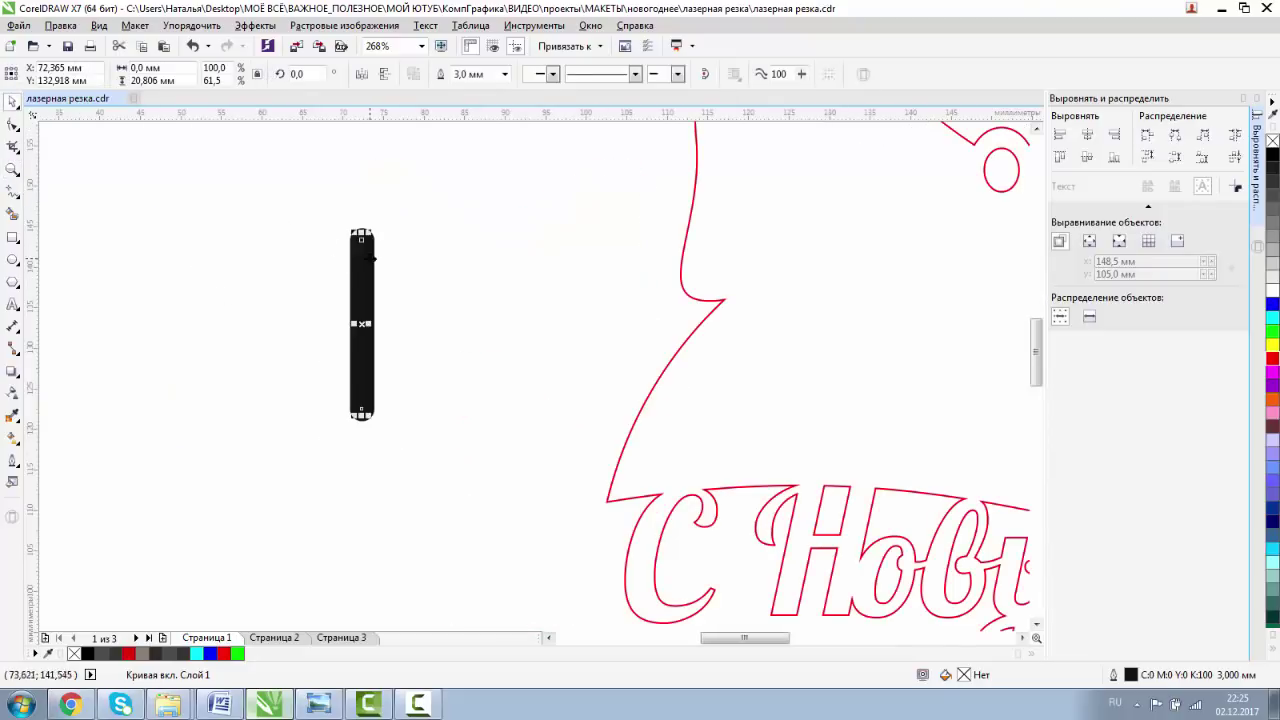
{"action": "left_click", "coordinate": [369, 257]}
{"action": "left_click_drag", "start_coordinate": [371, 233], "coordinate": [461, 336]}
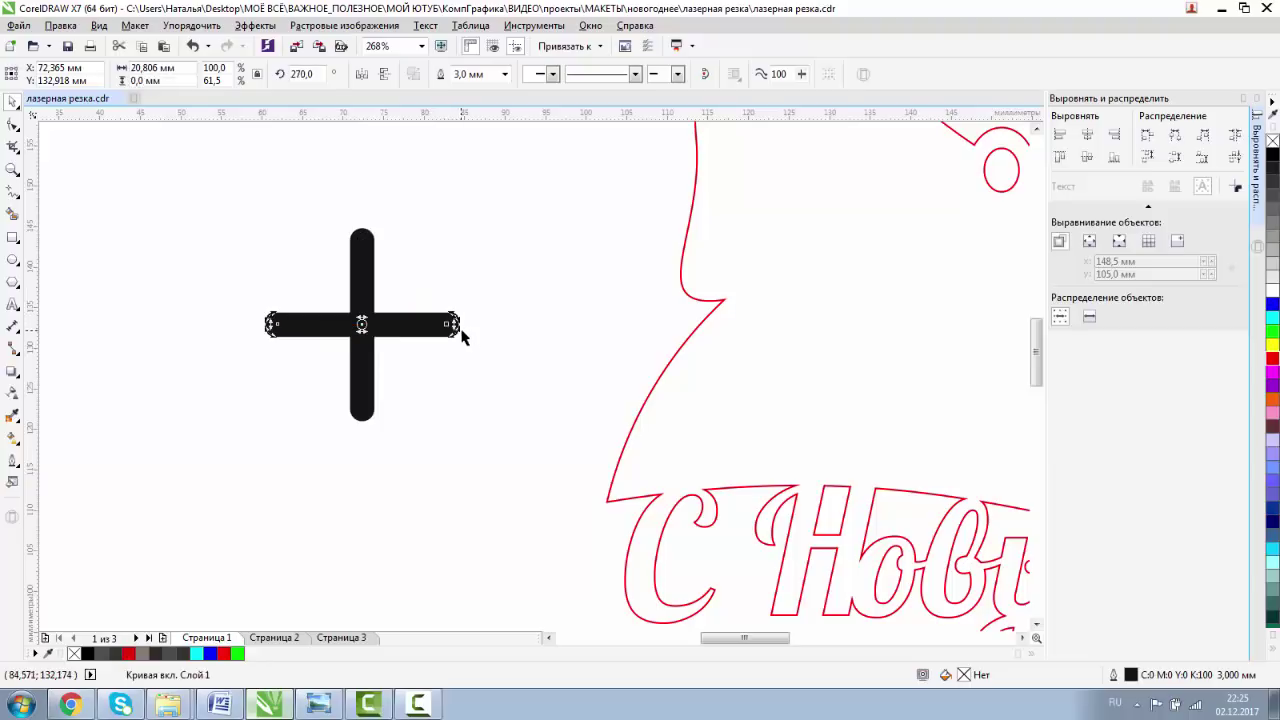
{"action": "left_click", "coordinate": [371, 278], "text": "shift"}
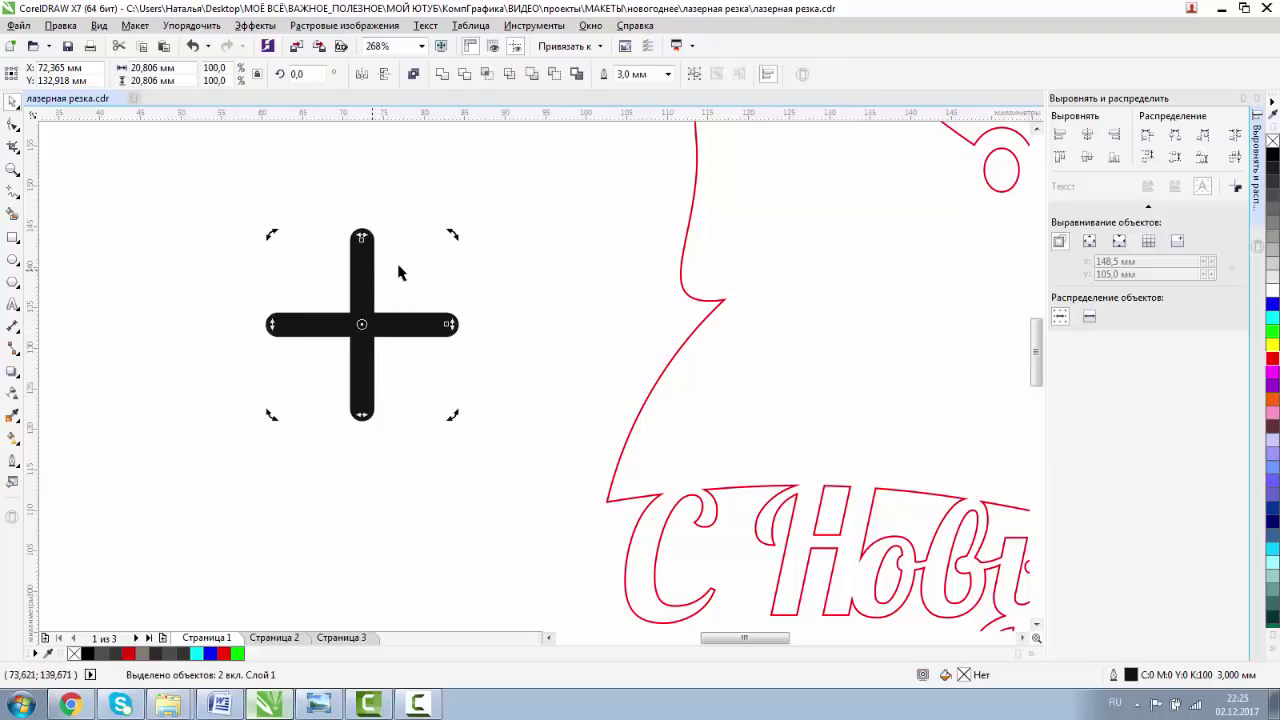
{"action": "left_click", "coordinate": [693, 74]}
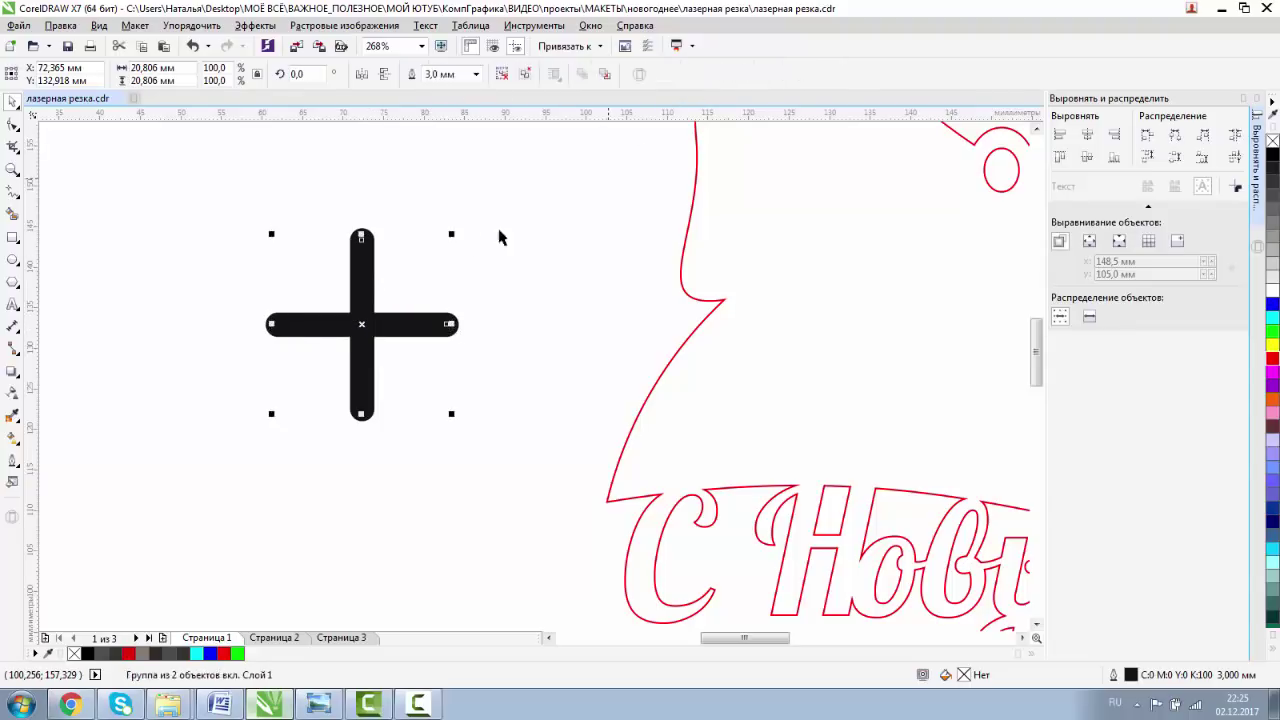
Add a diagonally rotated copy of the cross to form an eight-rayed snowflake, group it, and move it to the ball's upper part.
{"action": "left_click", "coordinate": [362, 276]}
{"action": "left_click_drag", "start_coordinate": [455, 235], "coordinate": [373, 187]}
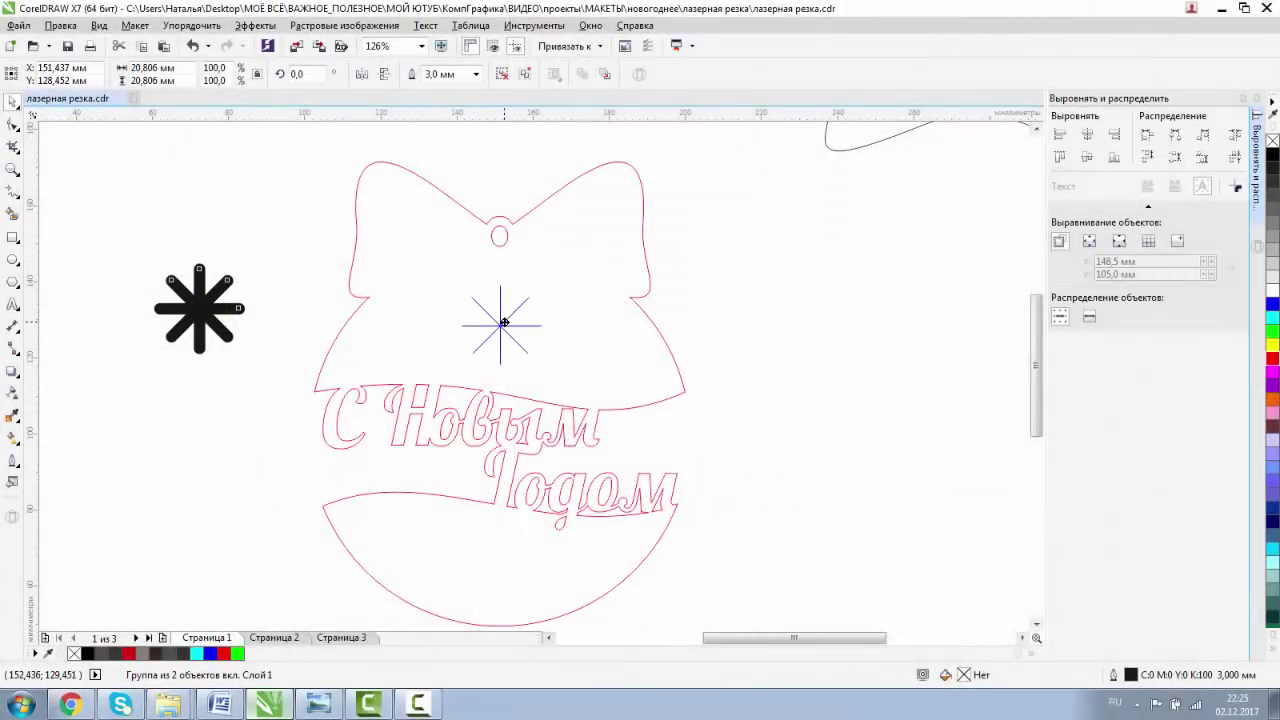
{"action": "left_click_drag", "start_coordinate": [503, 322], "coordinate": [500, 325]}
{"action": "left_click", "coordinate": [783, 379]}
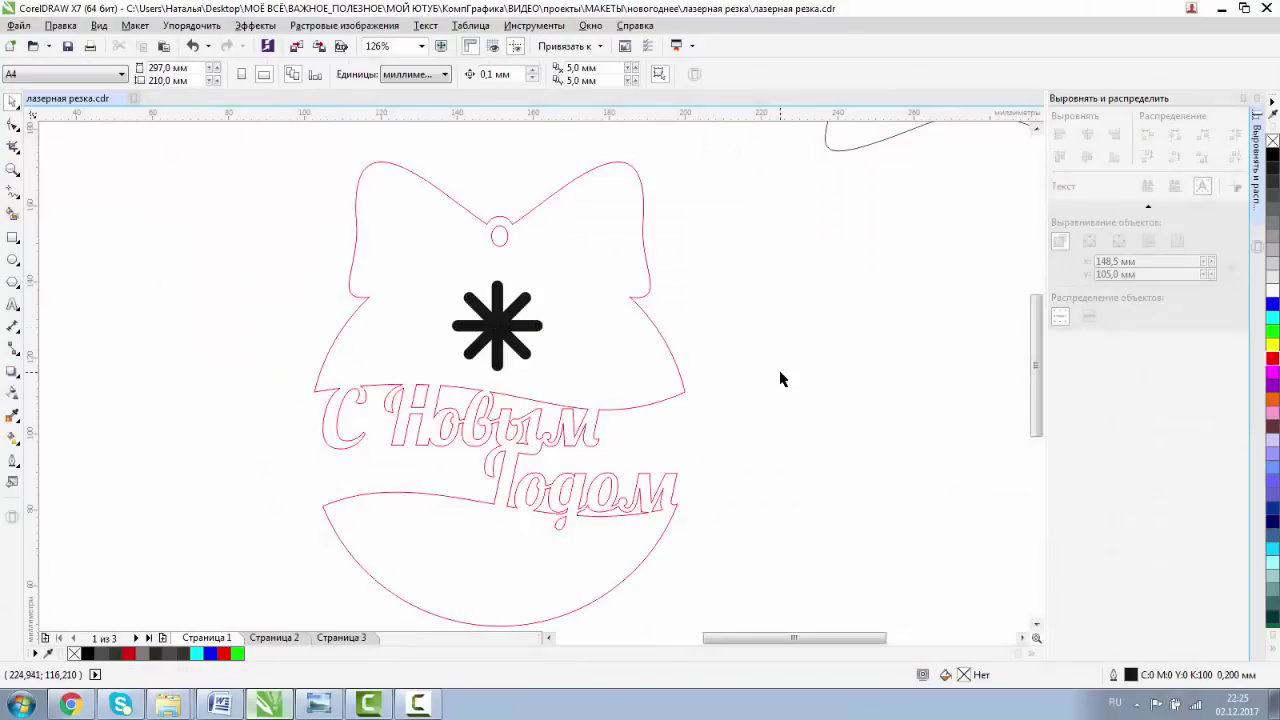
Examine the snowflake's line structure up close in Wireframe view and return to Enhanced view.
{"action": "key", "text": "Tab"}
{"action": "left_click", "coordinate": [99, 25]}
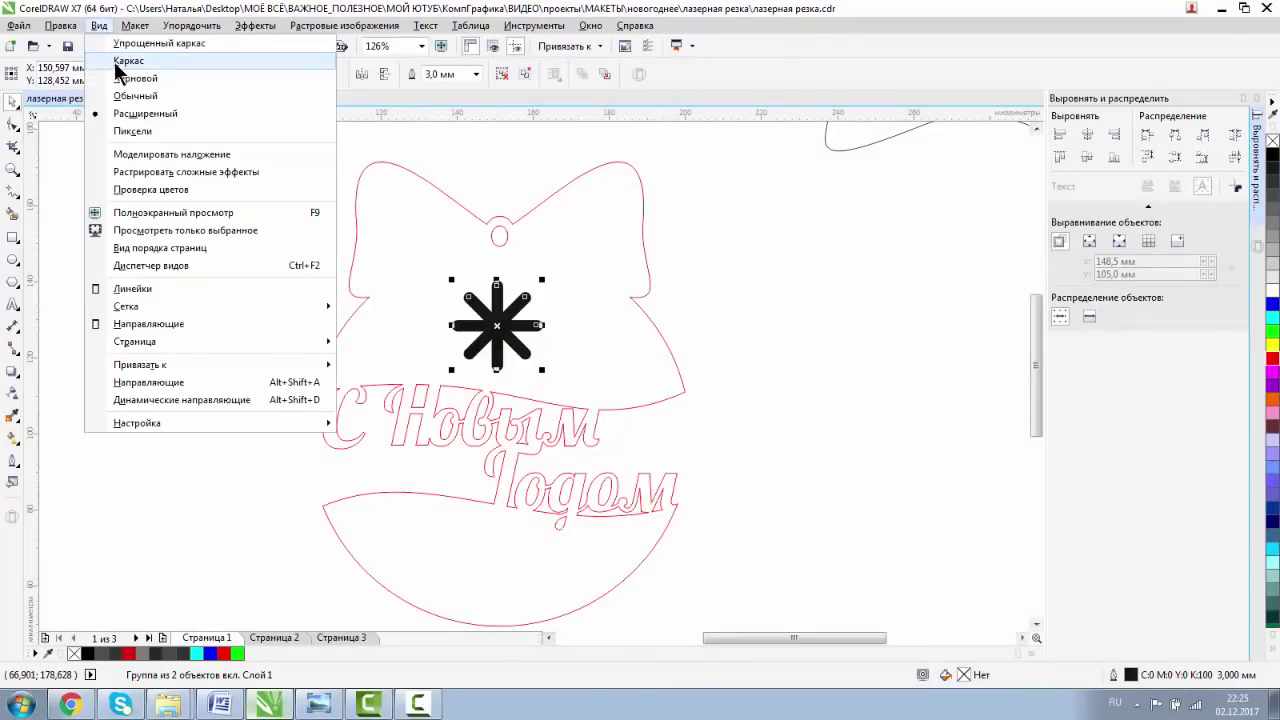
{"action": "left_click", "coordinate": [100, 63]}
{"action": "left_click", "coordinate": [13, 171]}
{"action": "left_click_drag", "start_coordinate": [463, 272], "coordinate": [538, 368]}
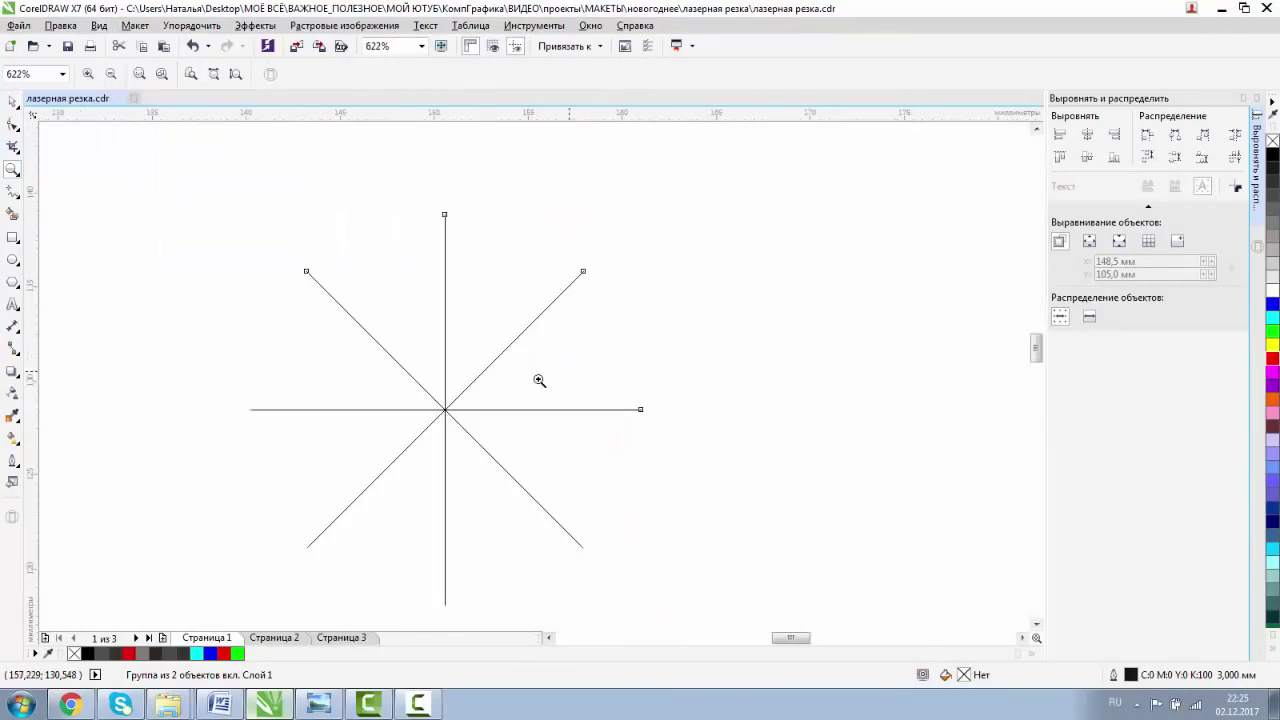
{"action": "left_click", "coordinate": [99, 25]}
{"action": "left_click", "coordinate": [123, 113]}
{"action": "left_click", "coordinate": [13, 101]}
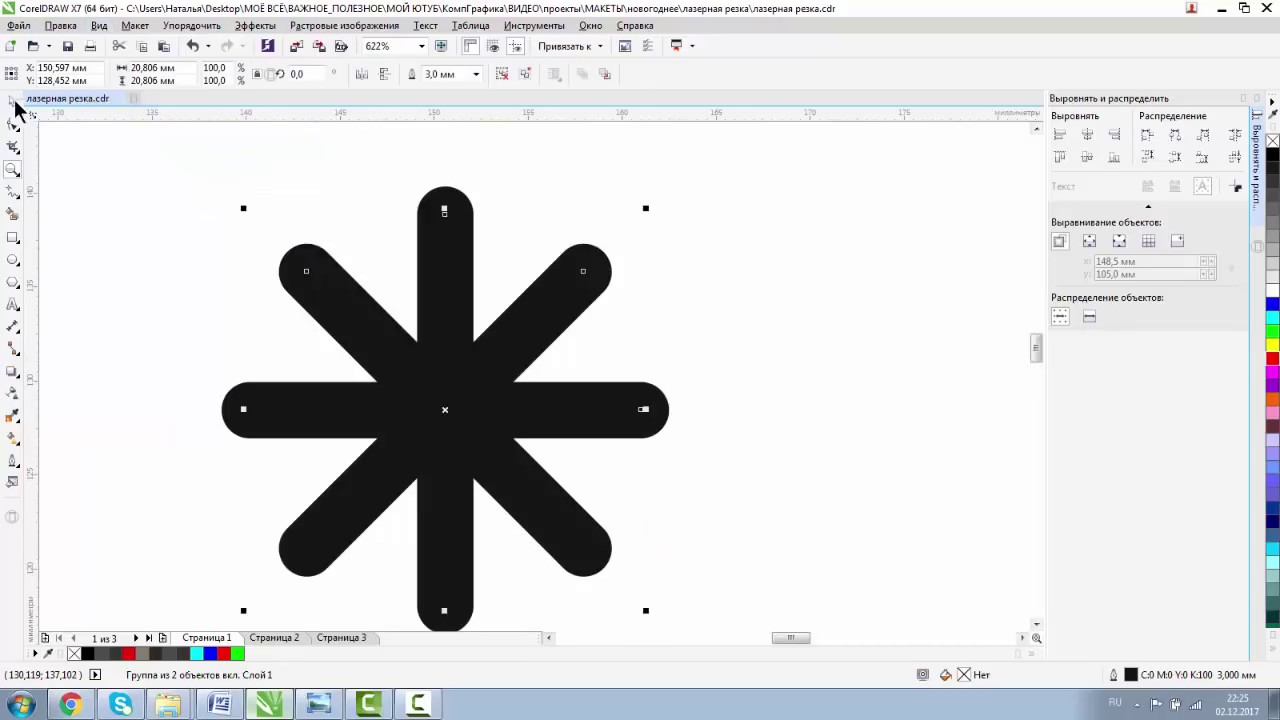
Review the snowflake's outline pen settings without changing them and return to the whole ornament.
{"action": "double_click", "coordinate": [1131, 675]}
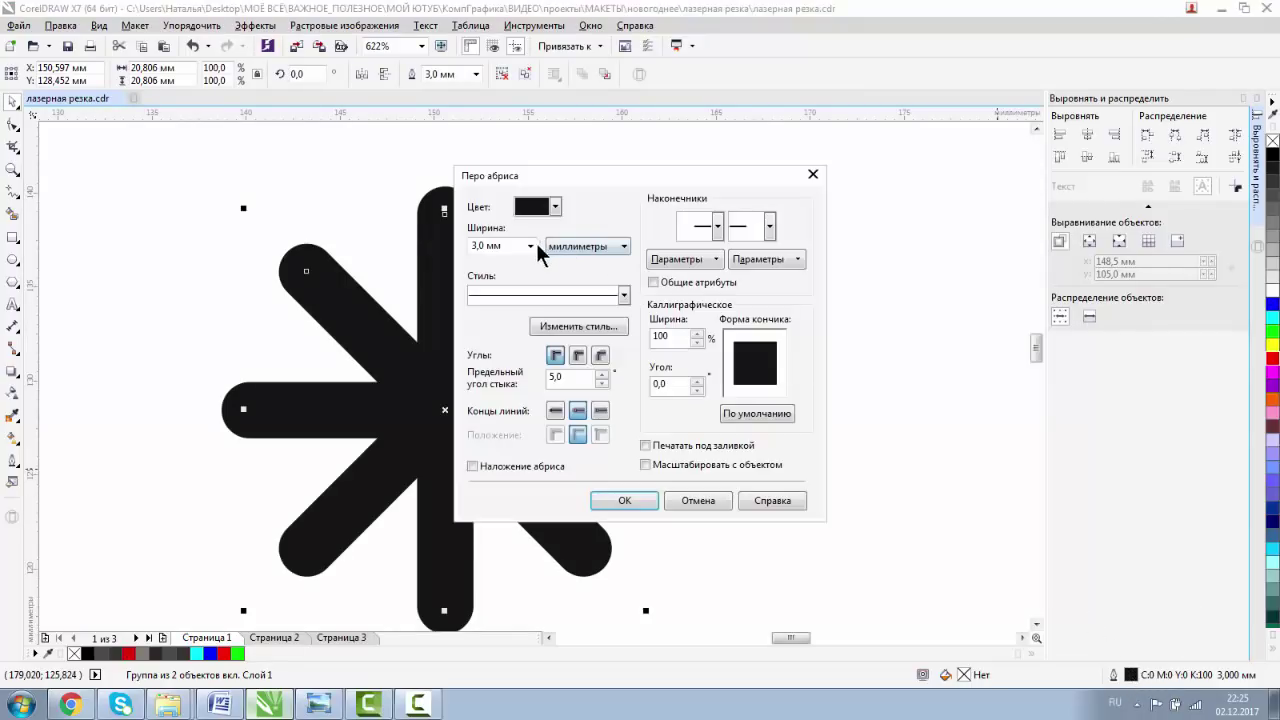
{"action": "left_click", "coordinate": [812, 174]}
{"action": "left_click", "coordinate": [12, 170]}
{"action": "left_click", "coordinate": [108, 75]}
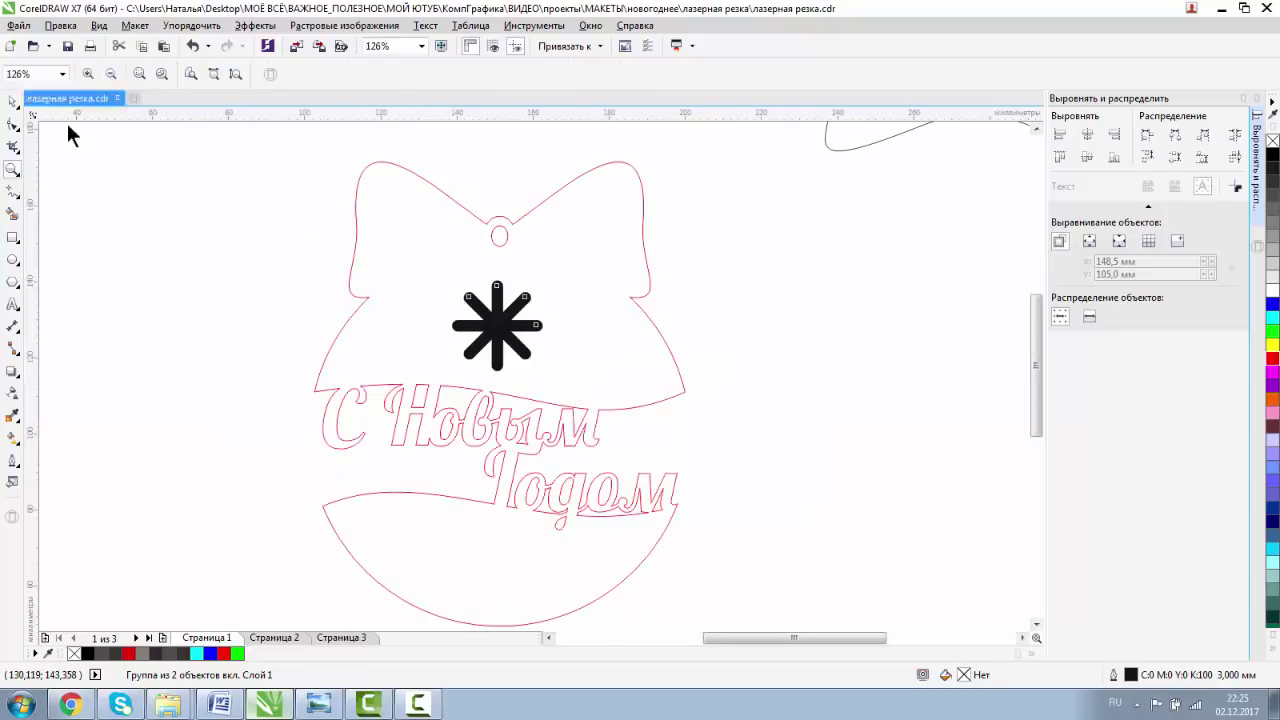
Ungroup the snowflake completely and convert the outlines of its lines to objects.
{"action": "left_click", "coordinate": [12, 104]}
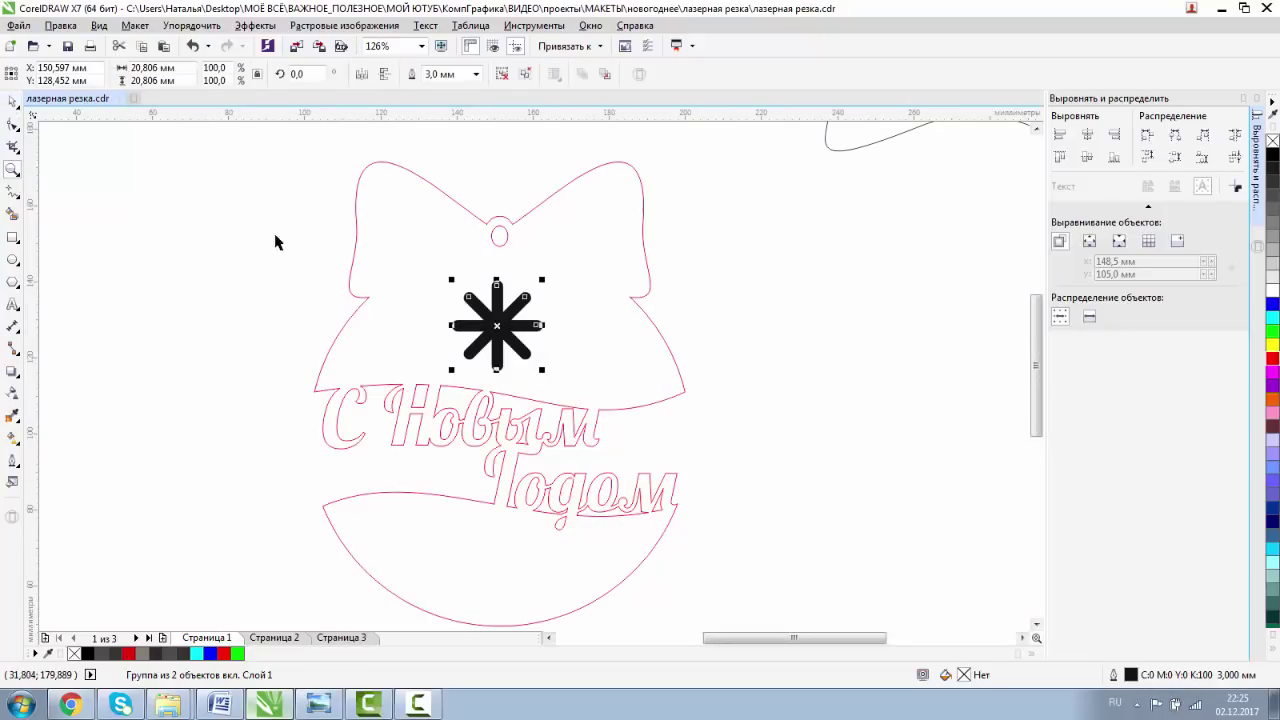
{"action": "left_click", "coordinate": [527, 76]}
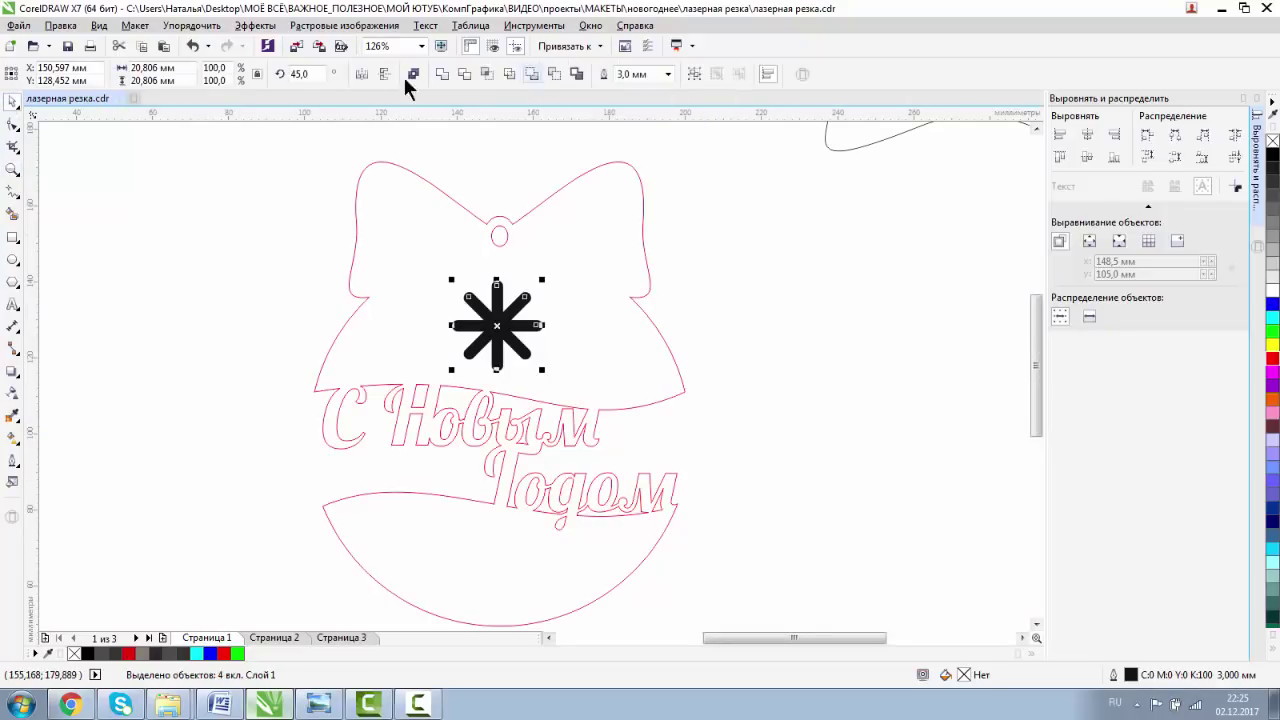
{"action": "left_click", "coordinate": [186, 27]}
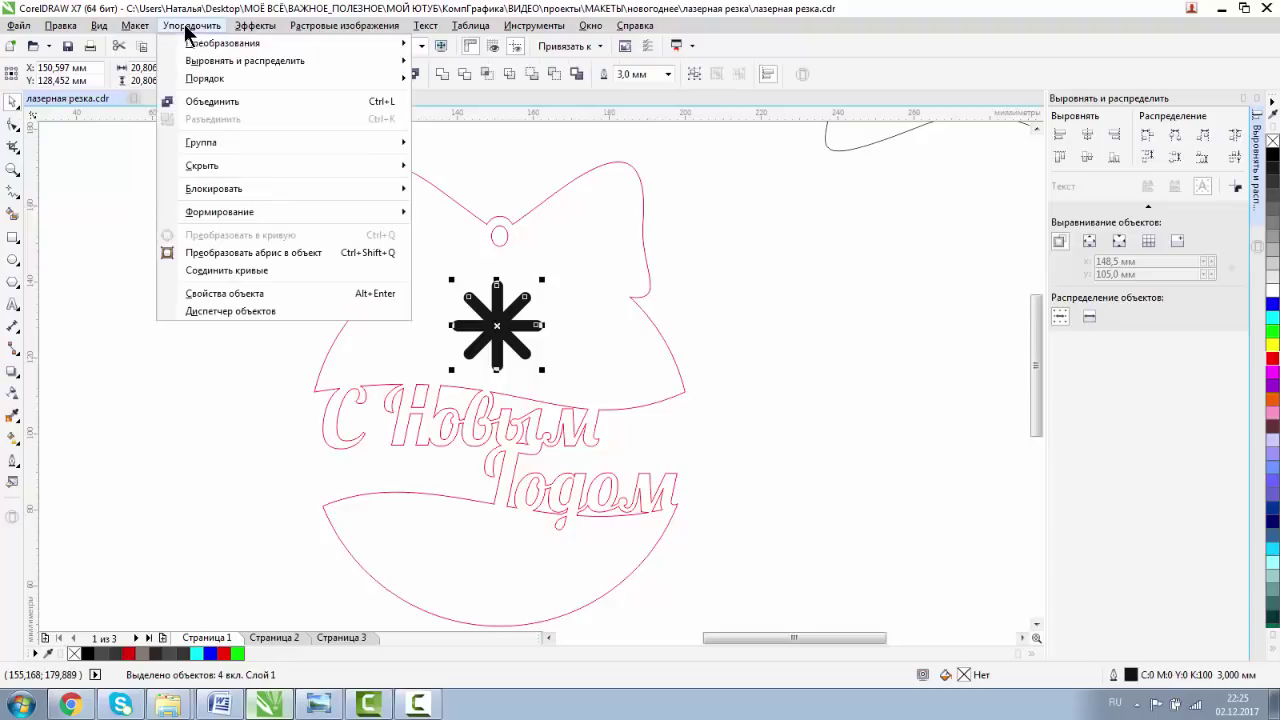
{"action": "left_click", "coordinate": [255, 253]}
Compare the snowflake before and after the outline conversion in Wireframe view, and weld its rays into a single contour.
{"action": "left_click", "coordinate": [99, 25]}
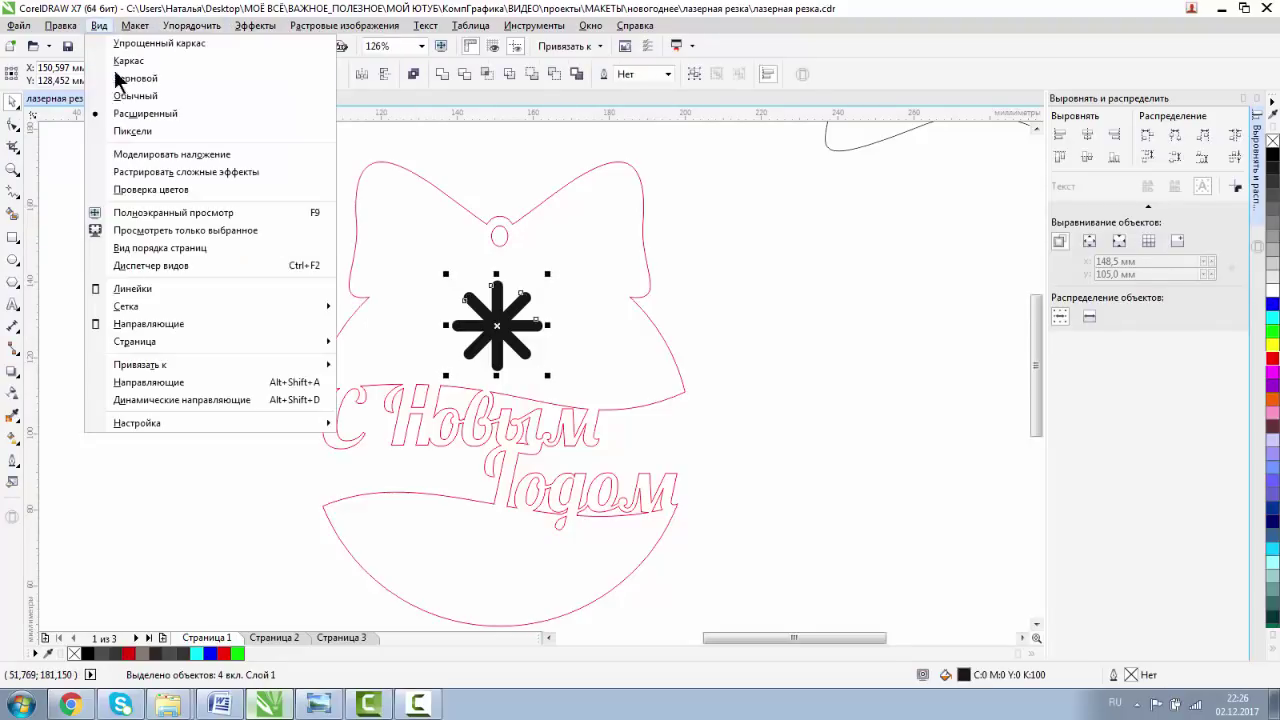
{"action": "left_click", "coordinate": [127, 62]}
{"action": "left_click", "coordinate": [193, 46]}
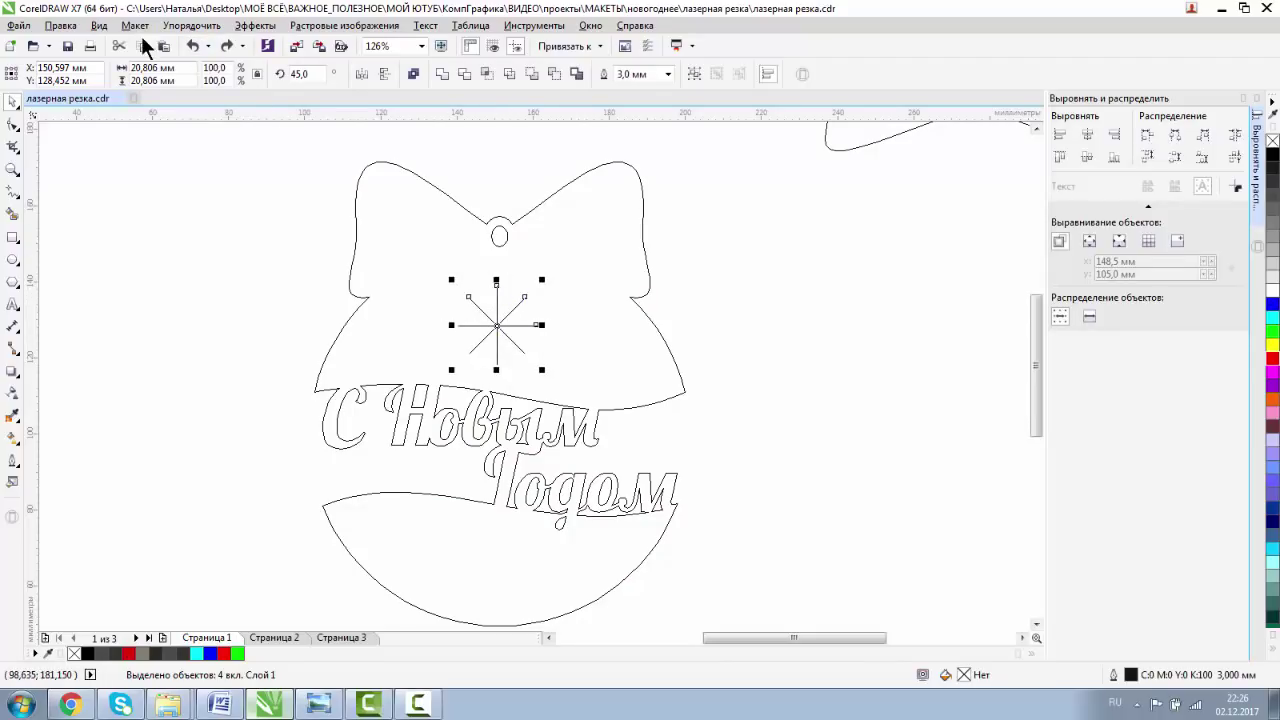
{"action": "left_click", "coordinate": [227, 46]}
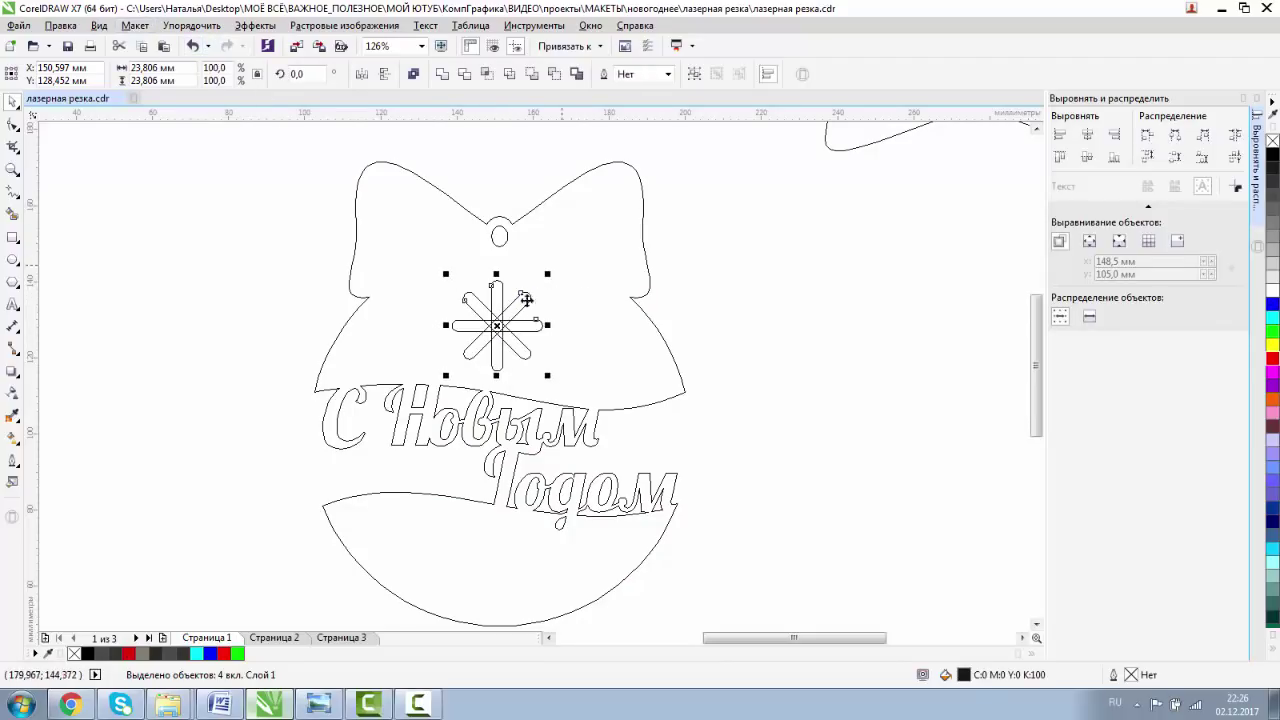
{"action": "left_click", "coordinate": [442, 73]}
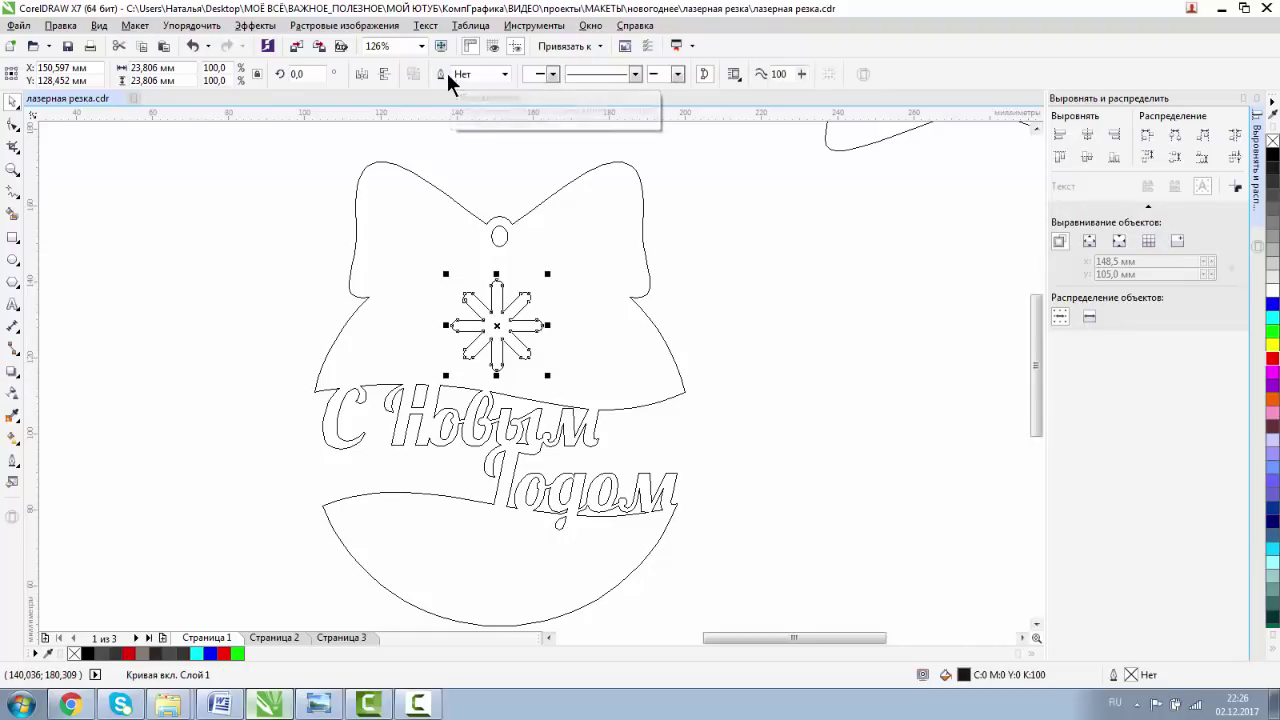
Align the welded snowflake to the vertical centre line of the ornament.
{"action": "left_click", "coordinate": [823, 391]}
{"action": "left_click", "coordinate": [522, 345]}
{"action": "left_click", "coordinate": [528, 349]}
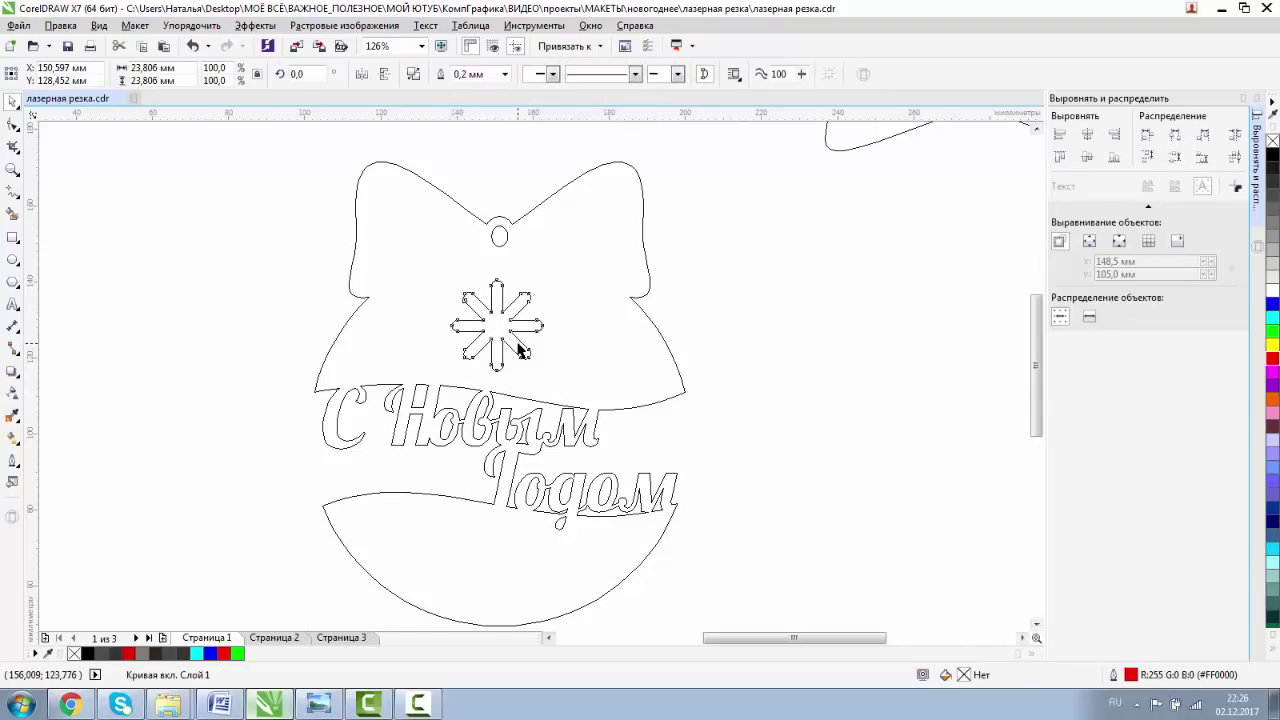
{"action": "left_click", "coordinate": [641, 360], "text": "shift"}
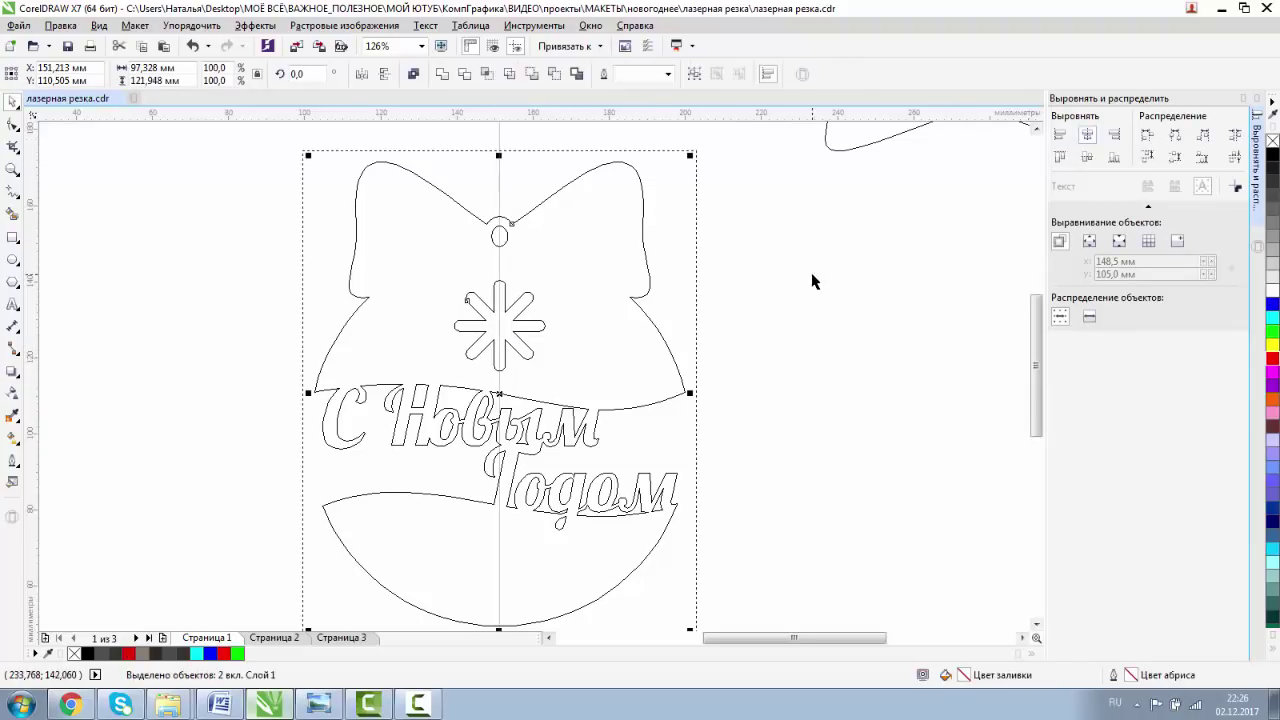
{"action": "left_click", "coordinate": [812, 281]}
Return the drawing display to Enhanced view.
{"action": "left_click", "coordinate": [506, 316]}
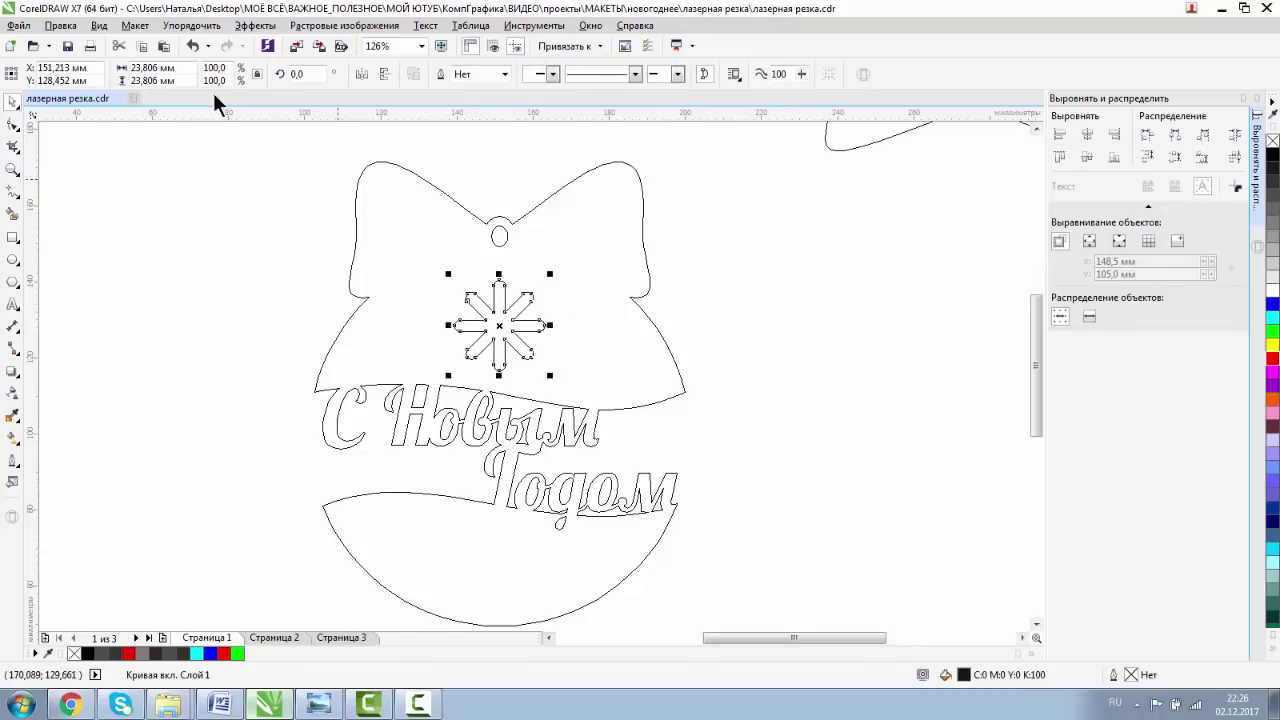
{"action": "left_click", "coordinate": [107, 29]}
{"action": "left_click", "coordinate": [139, 112]}
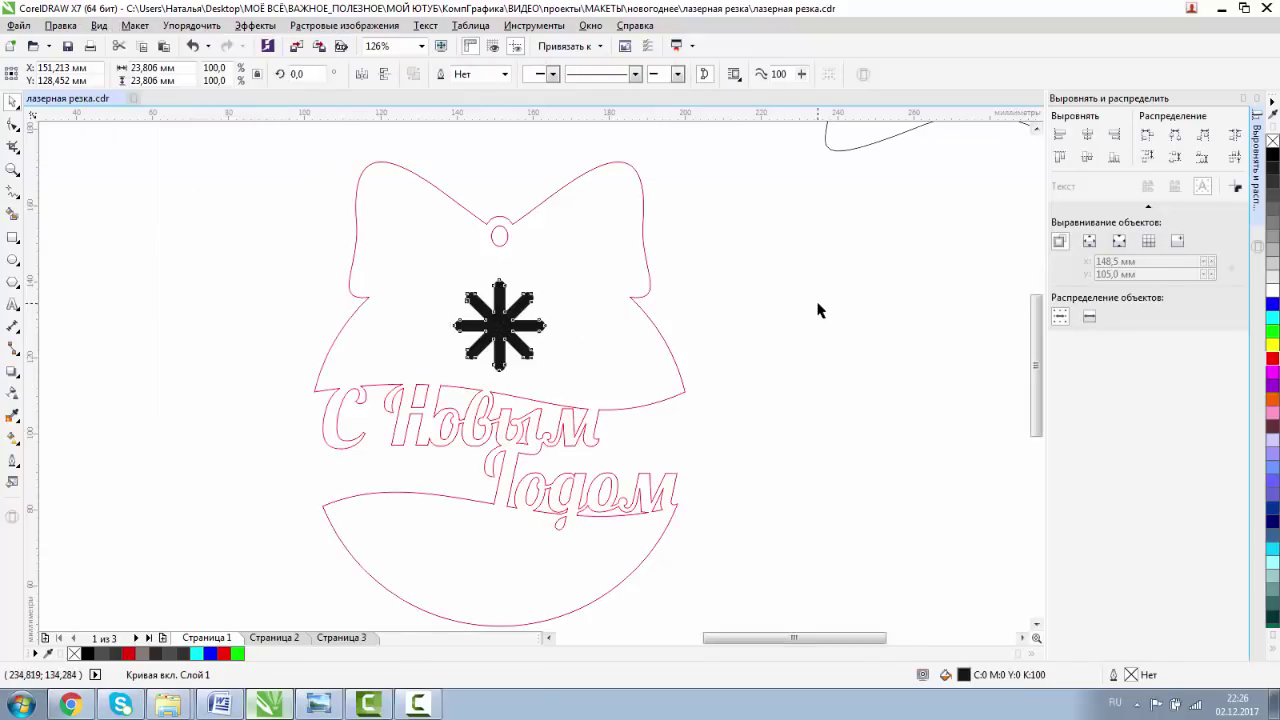
{"action": "left_click", "coordinate": [820, 310]}
Place a copy of the snowflake straight below the original, in the ball's lower part.
{"action": "left_click", "coordinate": [520, 332]}
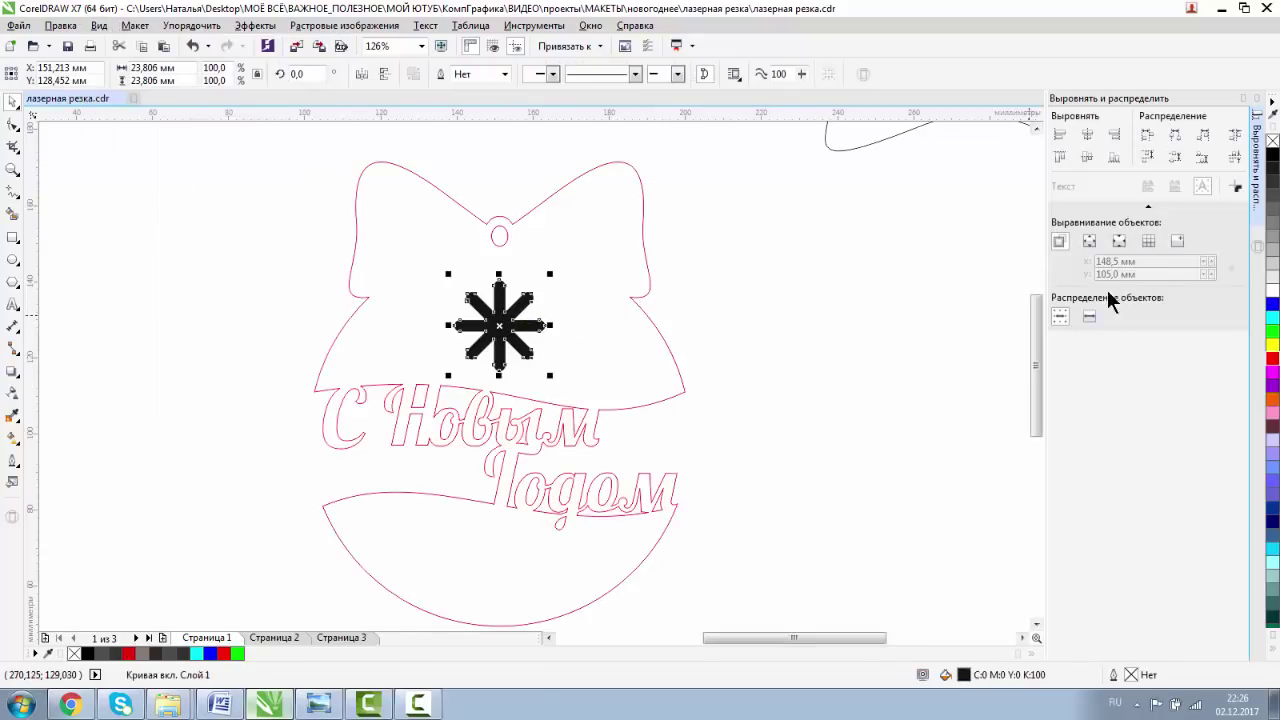
{"action": "left_click", "coordinate": [638, 350]}
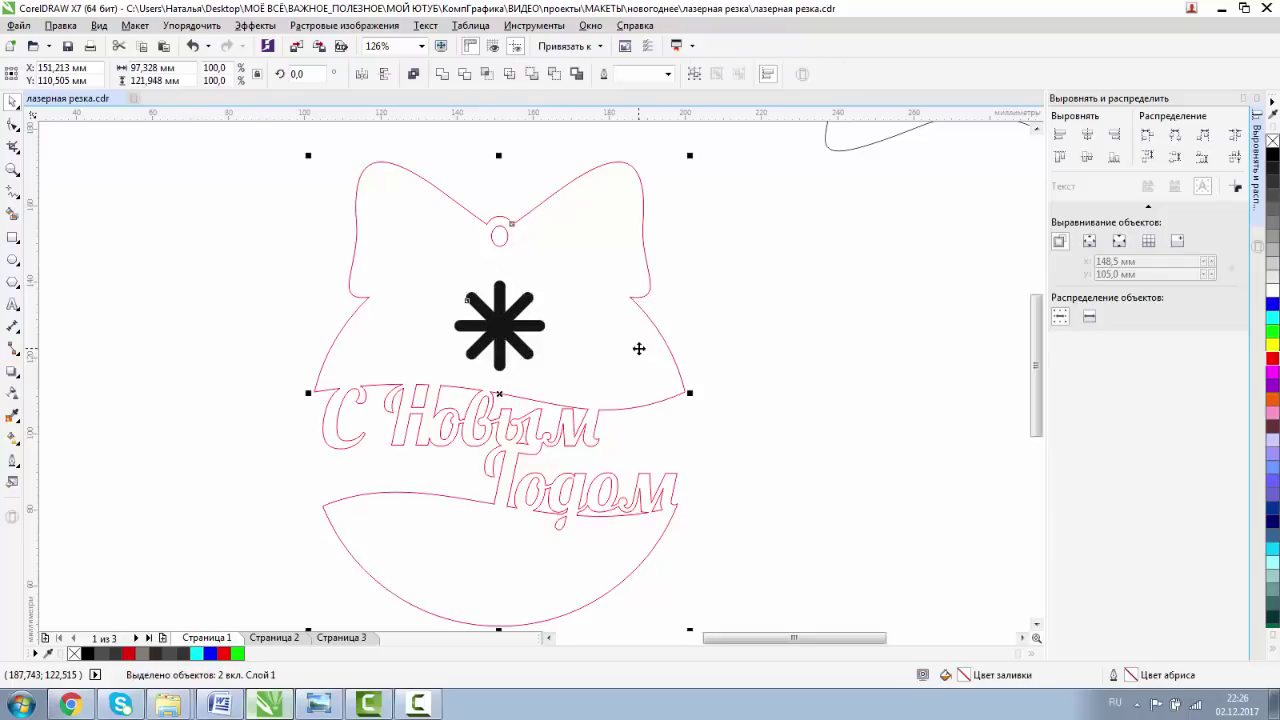
{"action": "left_click", "coordinate": [505, 337]}
{"action": "left_click_drag", "start_coordinate": [505, 340], "coordinate": [500, 565]}
{"action": "left_click", "coordinate": [757, 534]}
{"action": "left_click", "coordinate": [508, 555]}
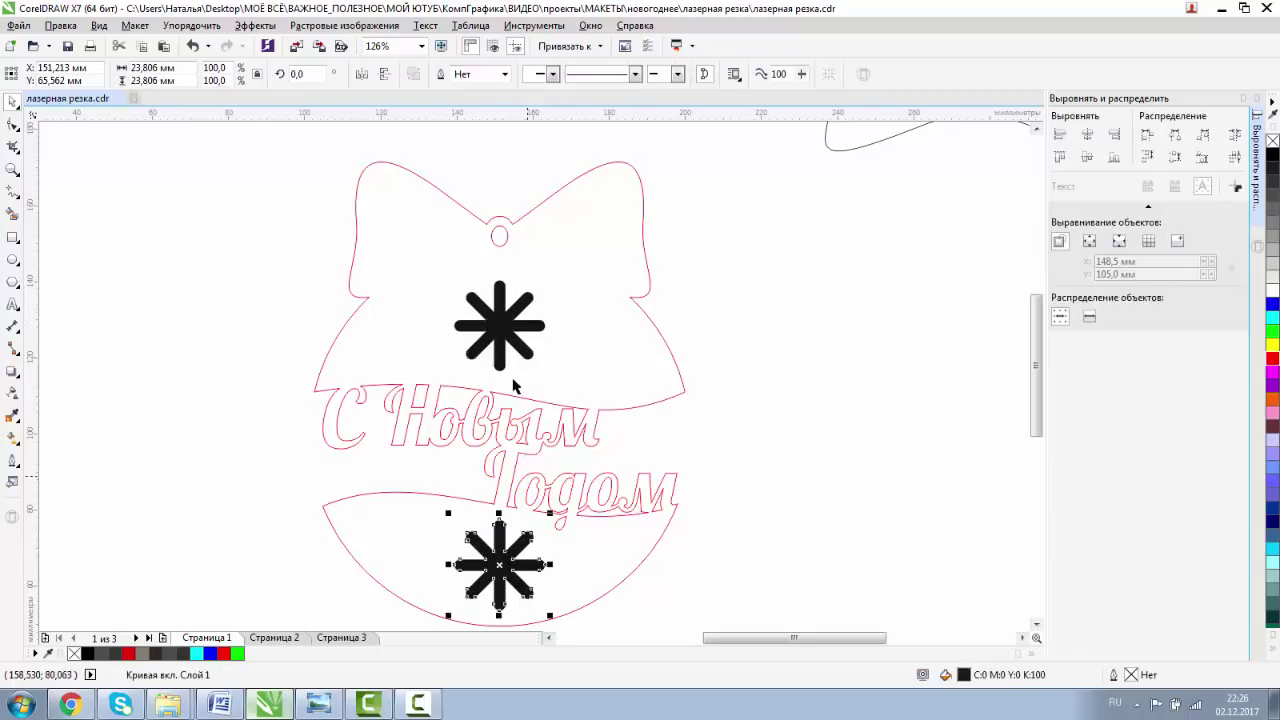
Cut both snowflakes out of the ornament with Back Minus Front.
{"action": "left_click", "coordinate": [500, 325], "text": "shift"}
{"action": "left_click", "coordinate": [649, 364], "text": "shift"}
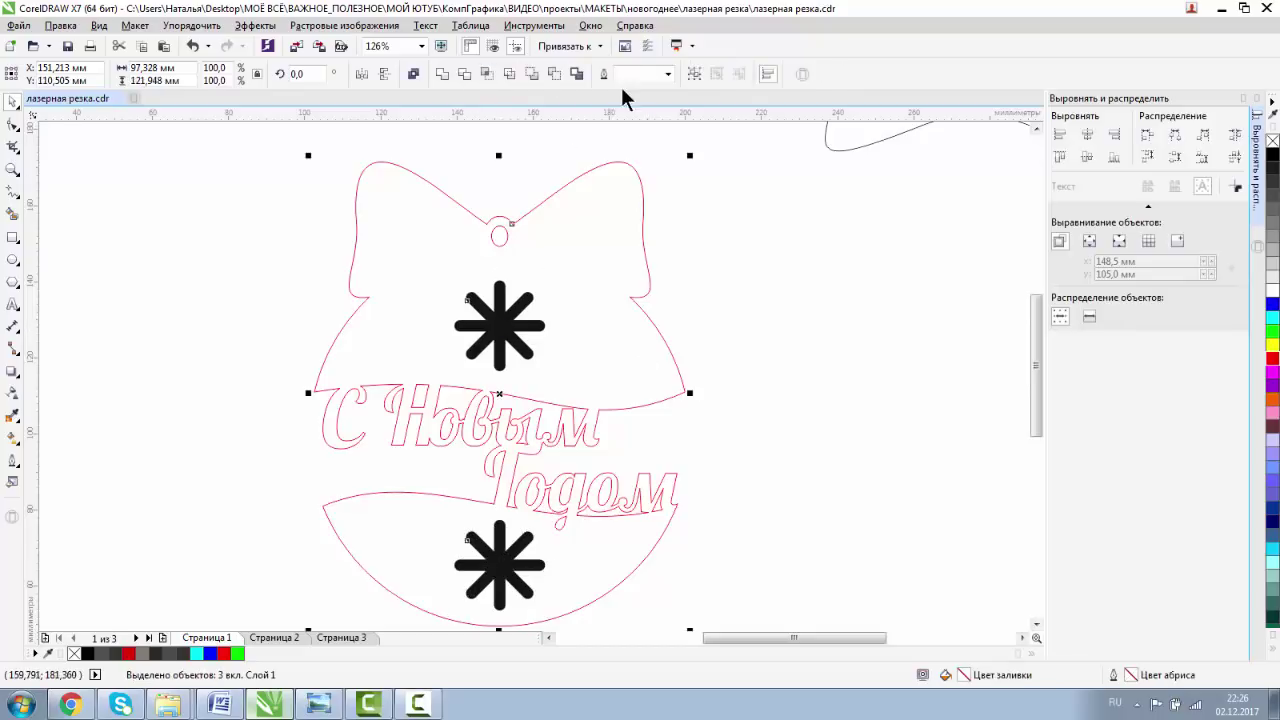
{"action": "left_click", "coordinate": [555, 76]}
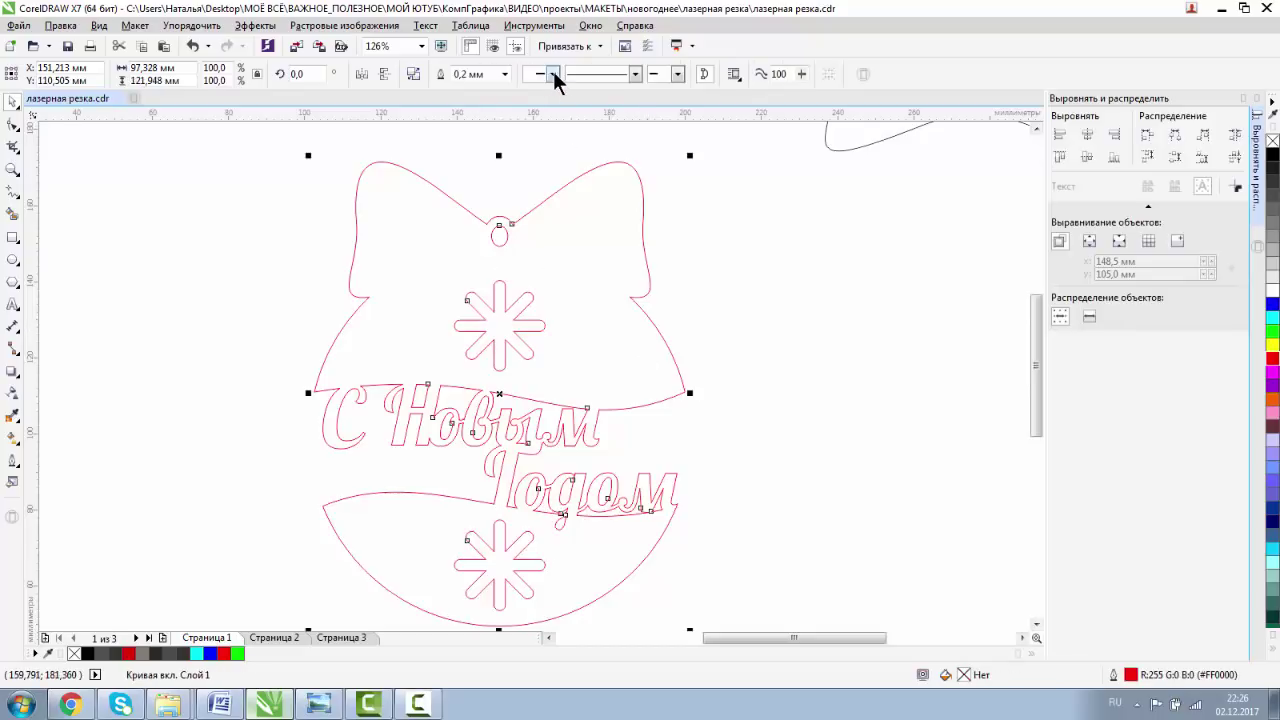
{"action": "left_click", "coordinate": [766, 518]}
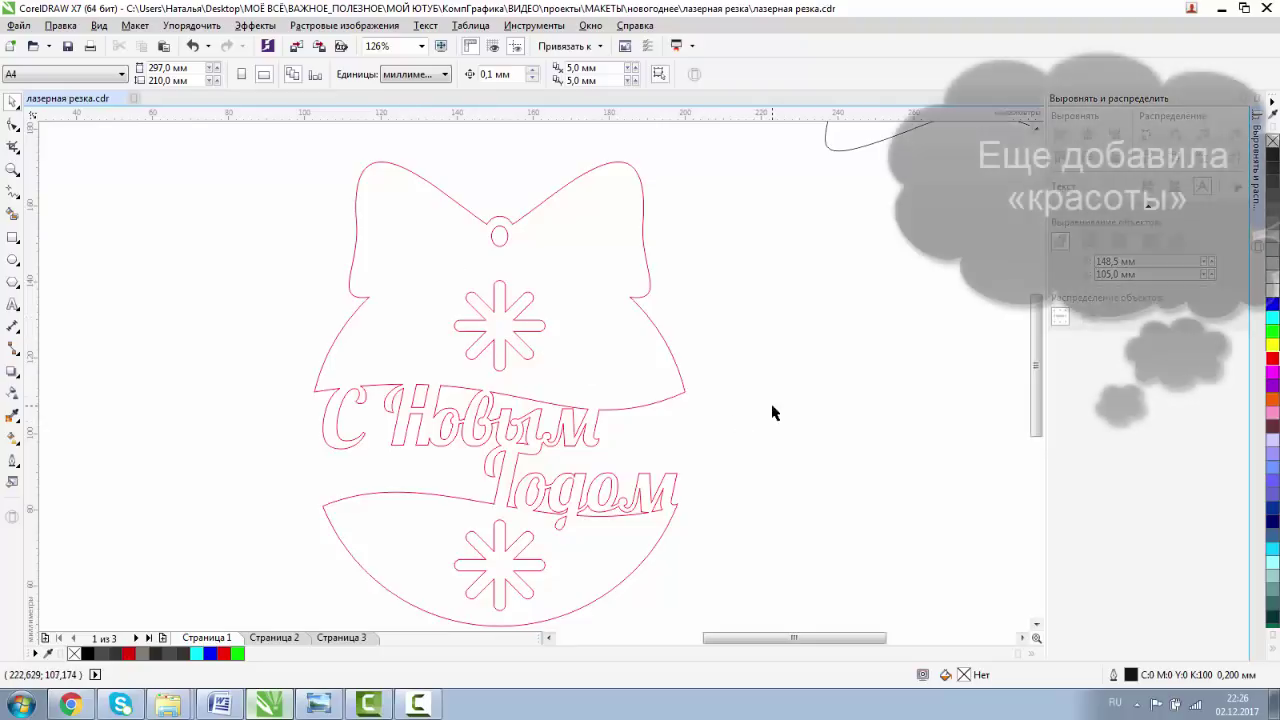
Add four small circles to the ball, one on each side of the upper and lower snowflakes.
{"action": "left_click", "coordinate": [13, 260]}
{"action": "left_click_drag", "start_coordinate": [380, 322], "coordinate": [599, 535]}
{"action": "left_click_drag", "start_coordinate": [606, 340], "coordinate": [392, 340]}
{"action": "left_click", "coordinate": [840, 352]}
{"action": "left_click", "coordinate": [412, 530]}
Join the small circles with the ornament into a single curve and colour its outline cyan.
{"action": "key", "text": "ctrl+a"}
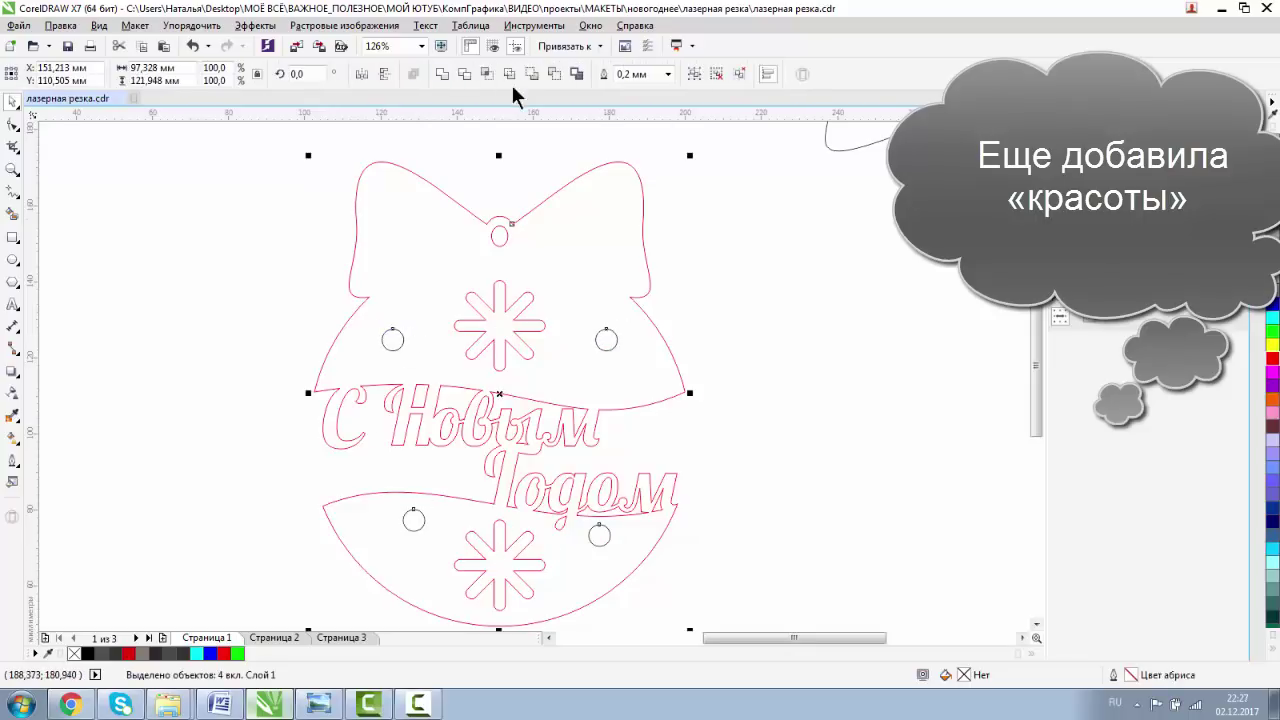
{"action": "key", "text": "ctrl+l"}
{"action": "scroll", "coordinate": [80, 114], "scroll_direction": "down", "scroll_amount": 5}
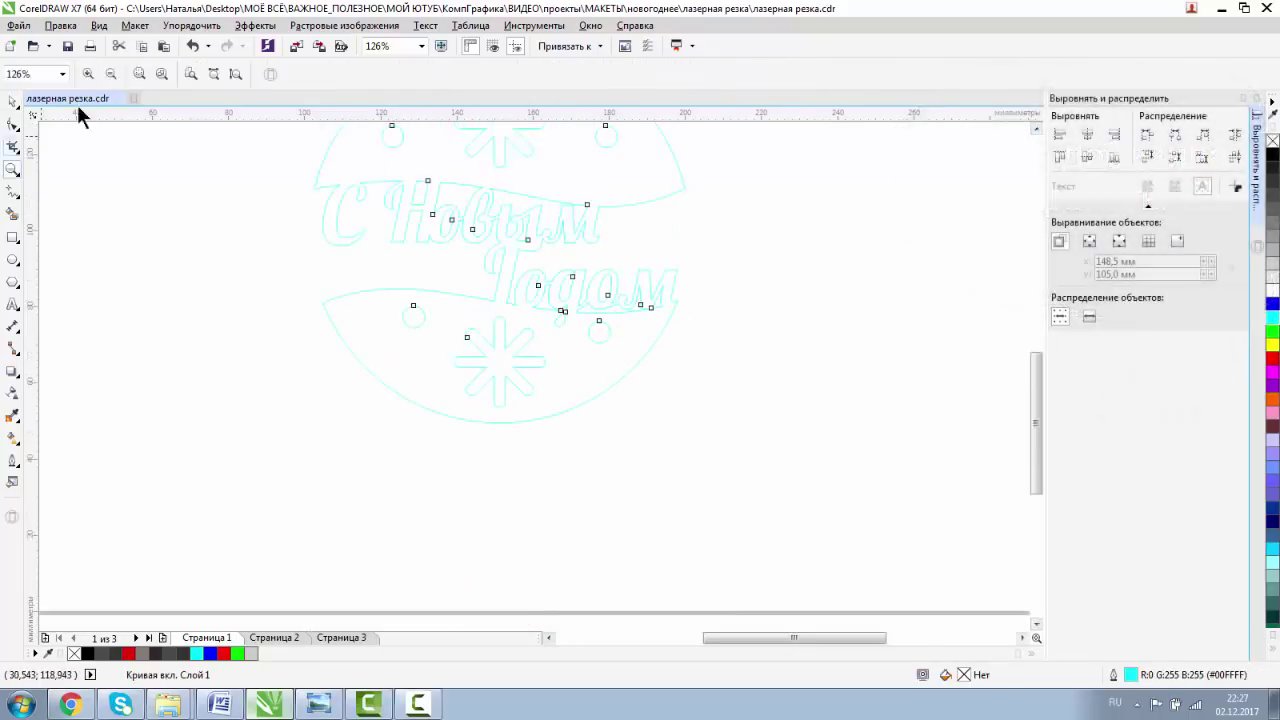
{"action": "scroll", "coordinate": [371, 189], "scroll_direction": "down", "scroll_amount": 2}
{"action": "key", "text": "z"}
{"action": "left_click_drag", "start_coordinate": [371, 189], "coordinate": [741, 514]}
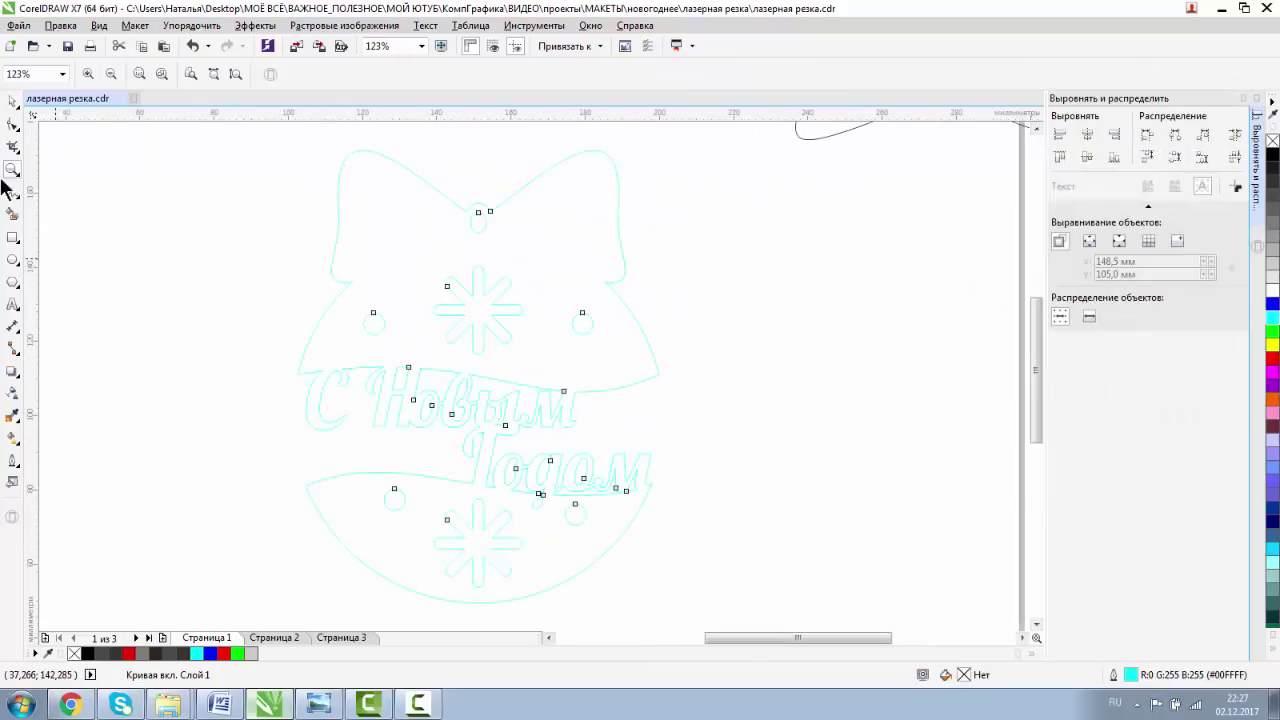
{"action": "left_click", "coordinate": [13, 101]}
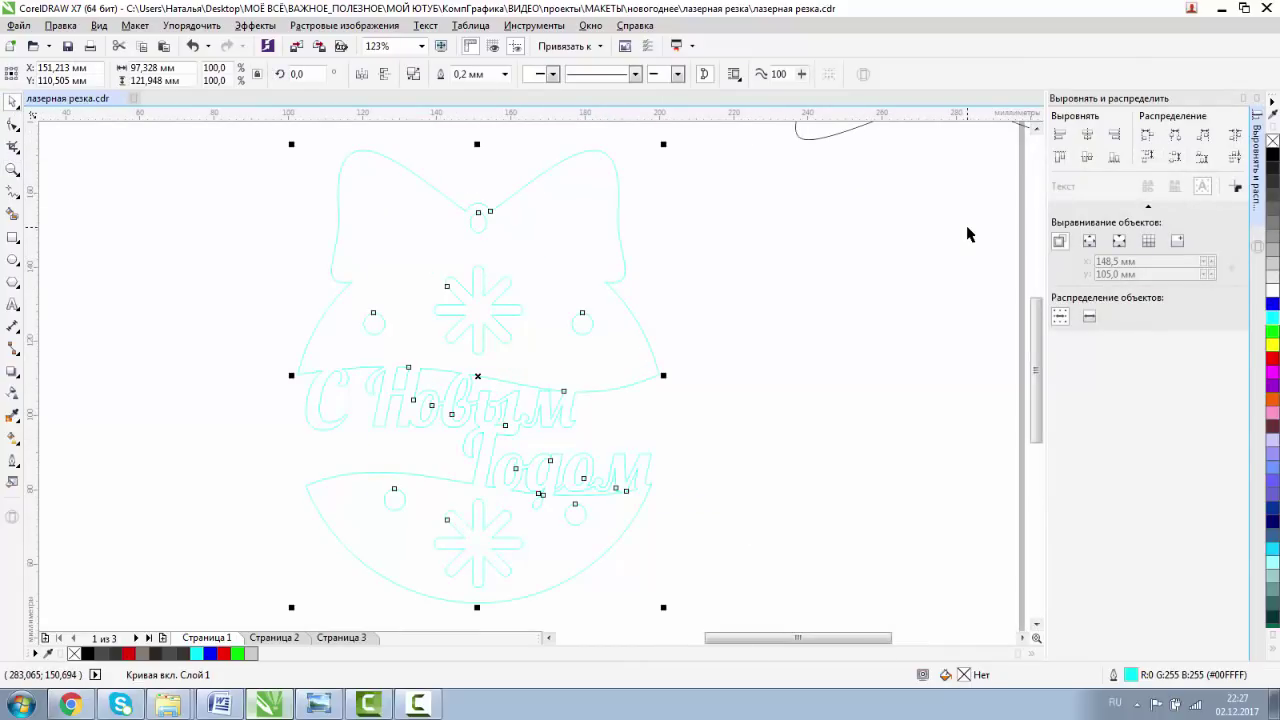